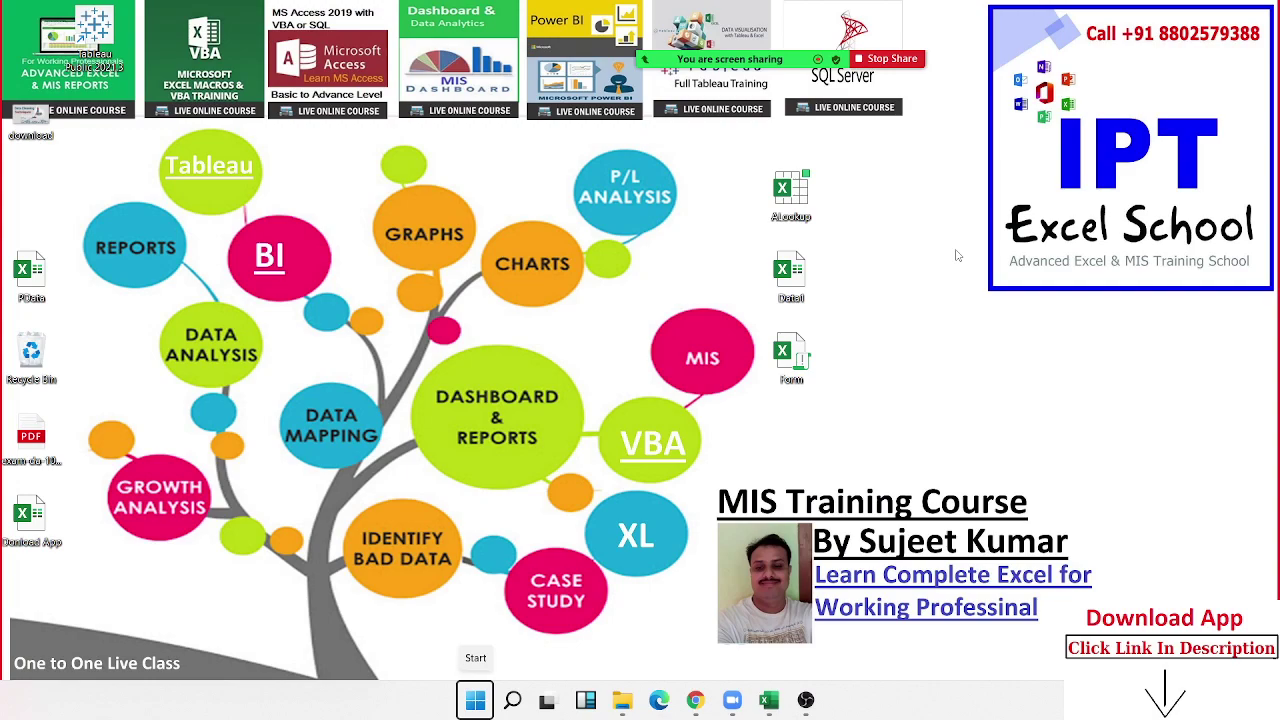
Step: Bring up the Microsoft Support custom number format page and scroll to its top
key(alt+Tab)
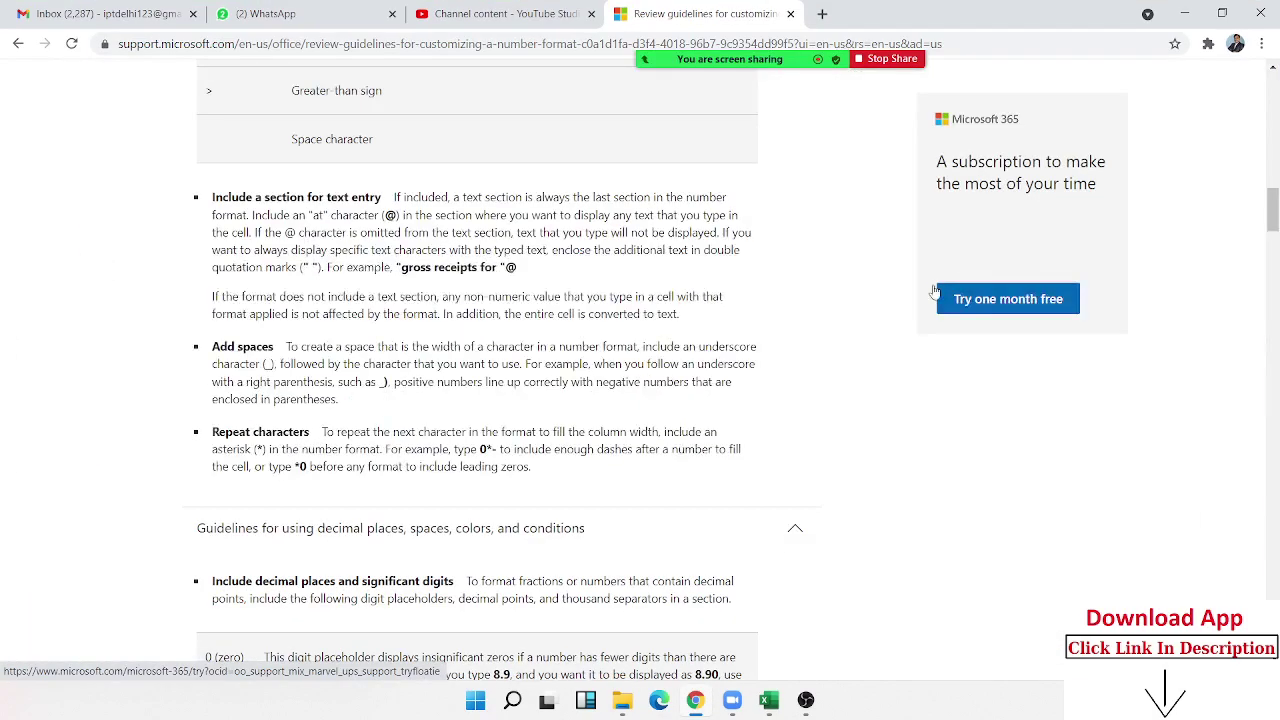
scroll(678, 406, up, 4)
scroll(678, 406, up, 5)
scroll(678, 406, up, 6)
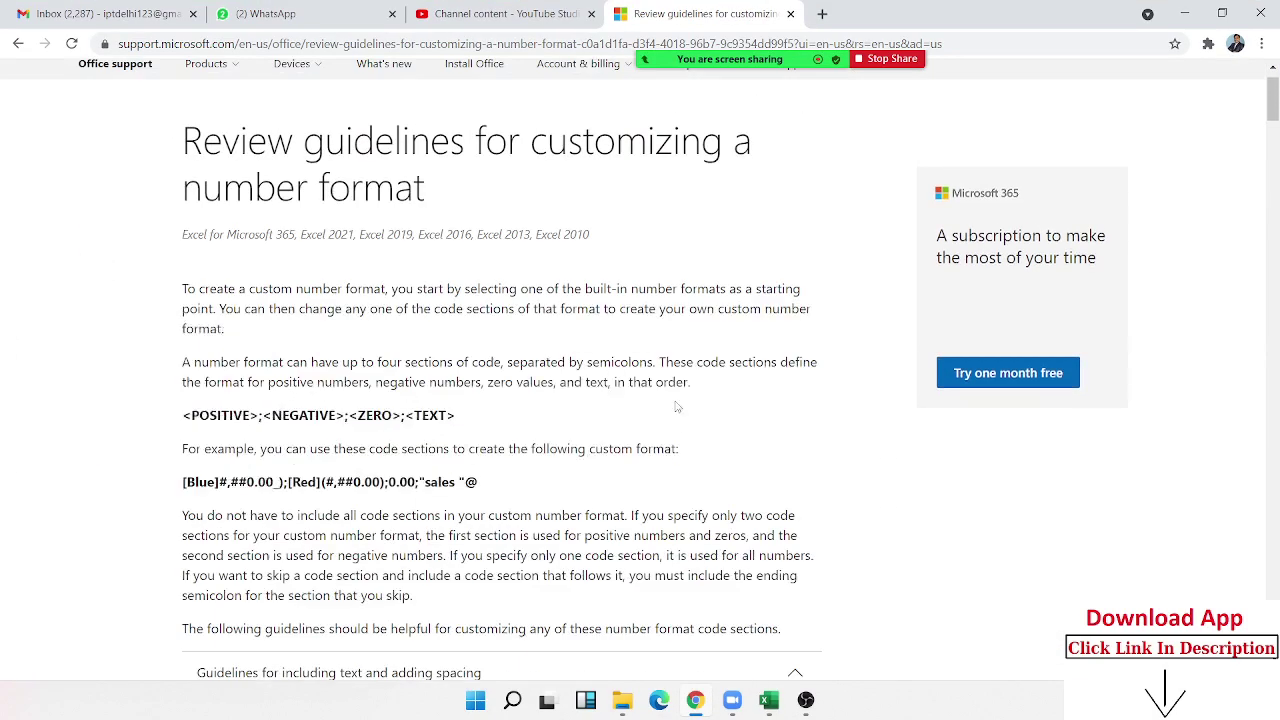
scroll(678, 406, up, 1)
scroll(433, 377, down, 1)
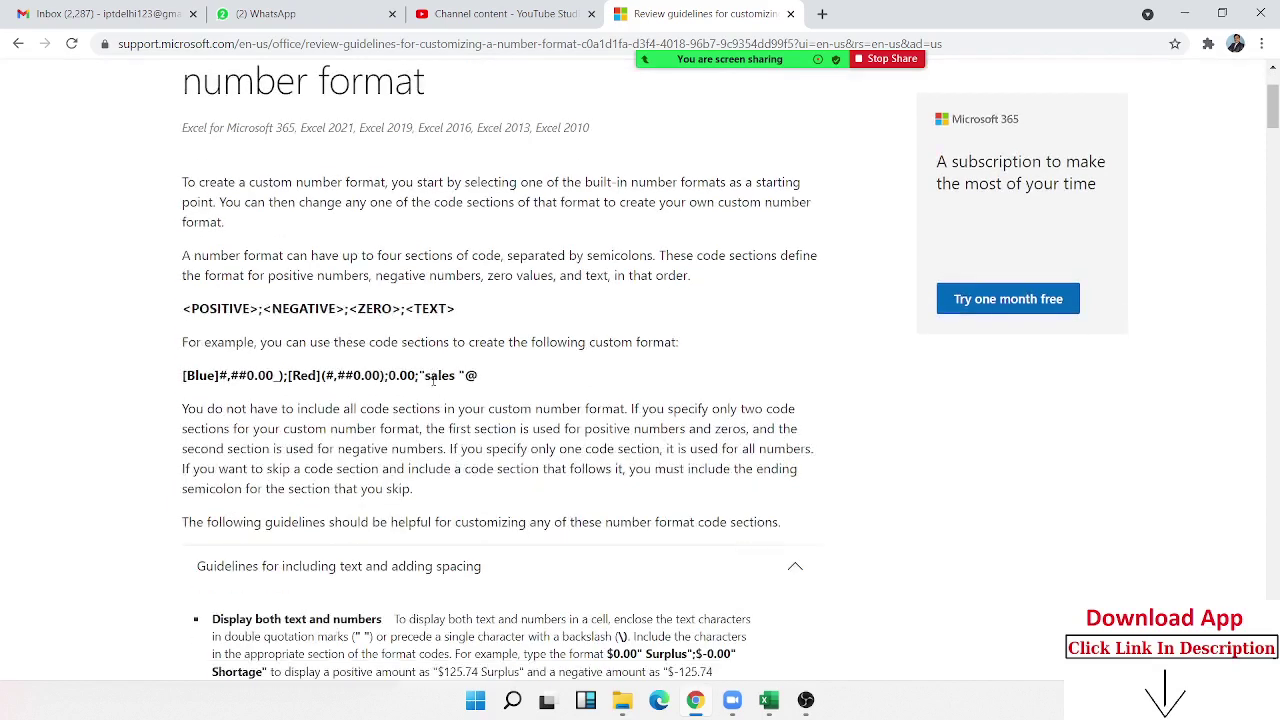
Step: Highlight POSITIVE, NEGATIVE, ZERO and TEXT in the format syntax, then return to Excel
double_click(229, 311)
double_click(303, 309)
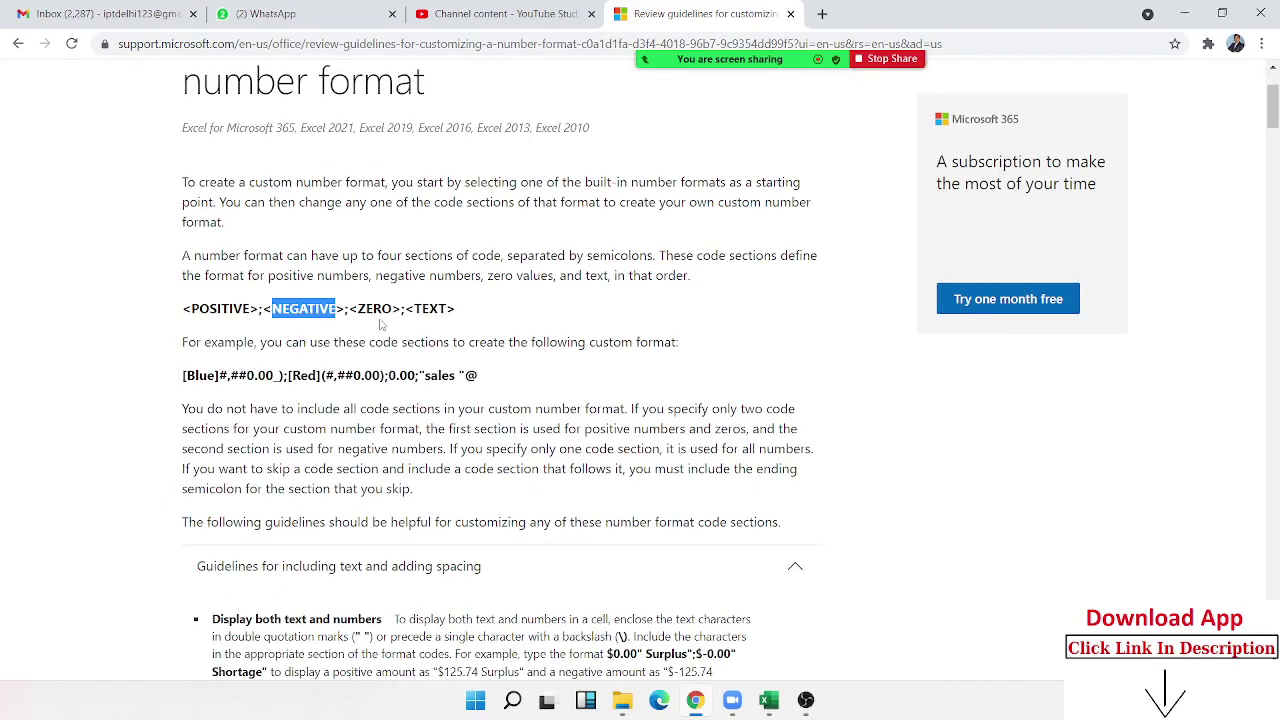
double_click(375, 309)
click(424, 308)
double_click(424, 308)
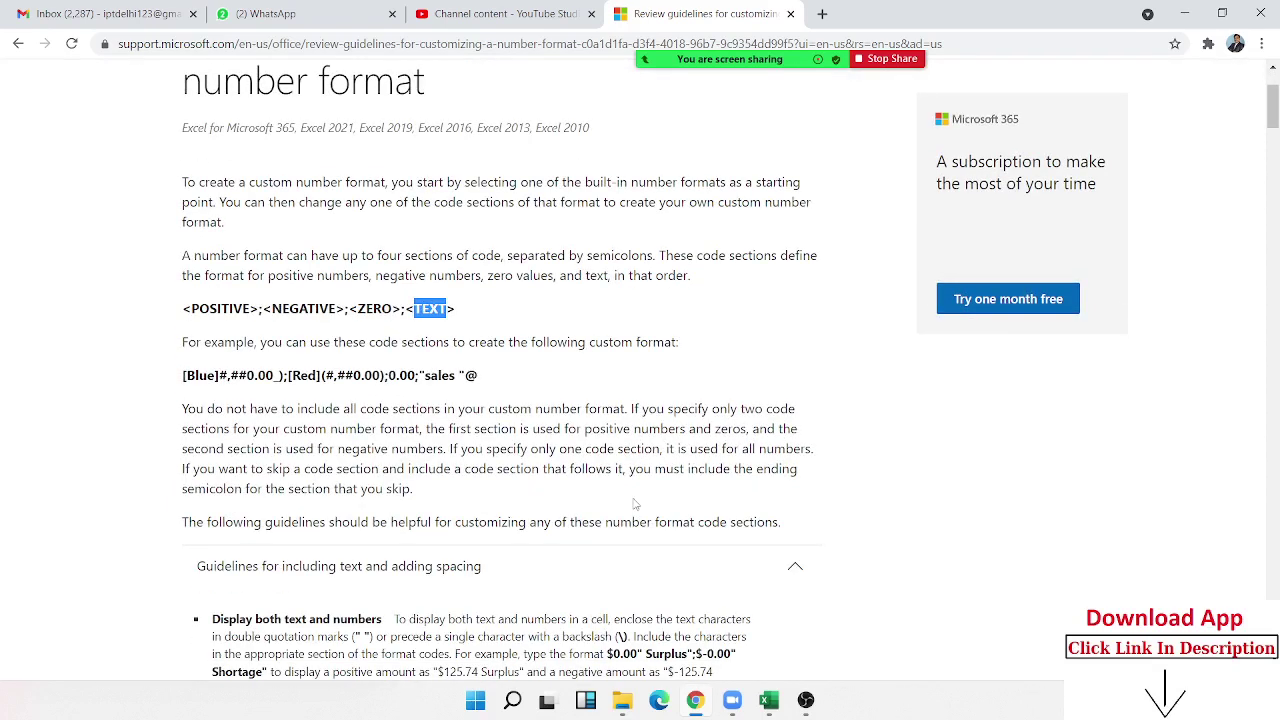
click(769, 700)
Step: Enter 1500 in cell B3
ctrl+scroll(408, 357, up, 8)
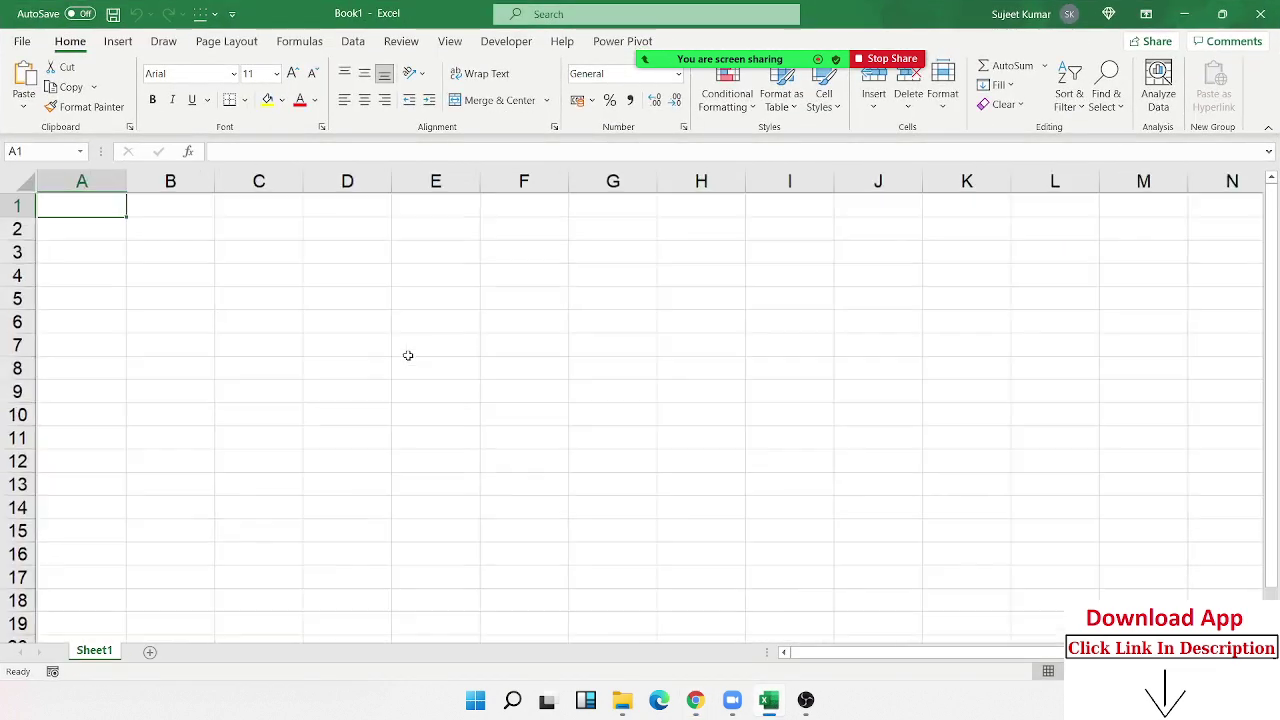
click(268, 300)
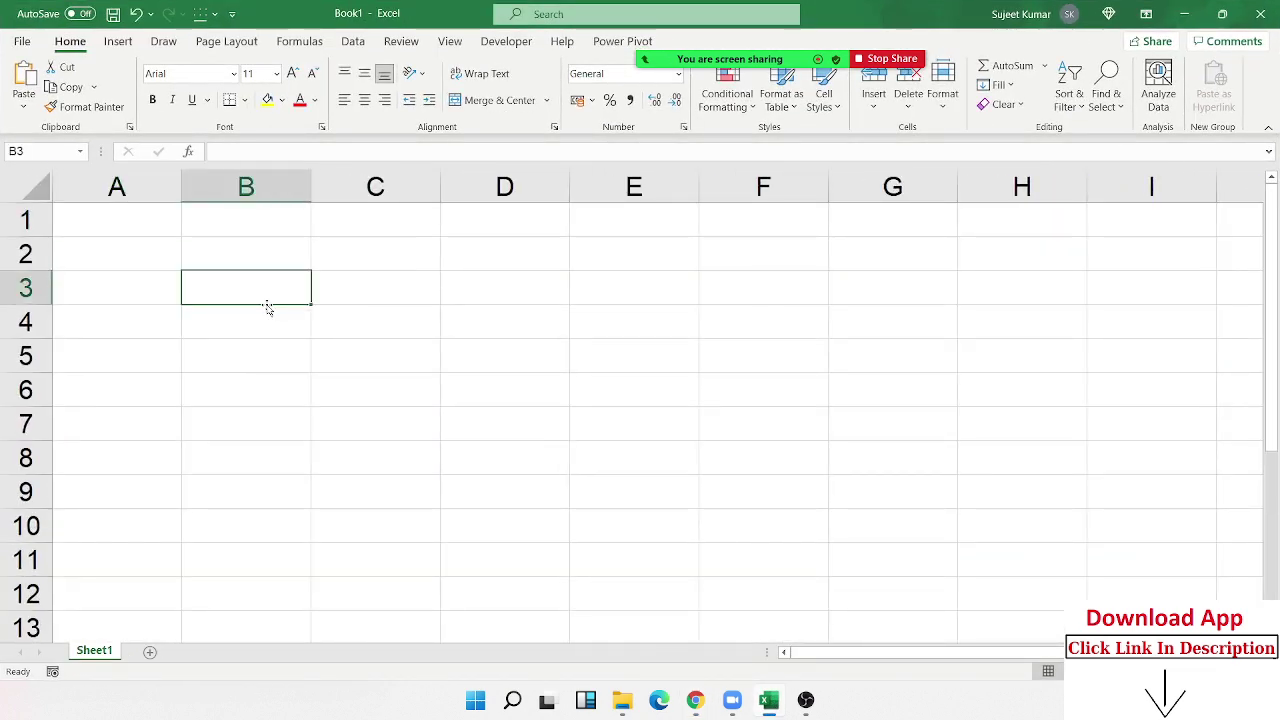
key(Left)
click(267, 304)
text(1)
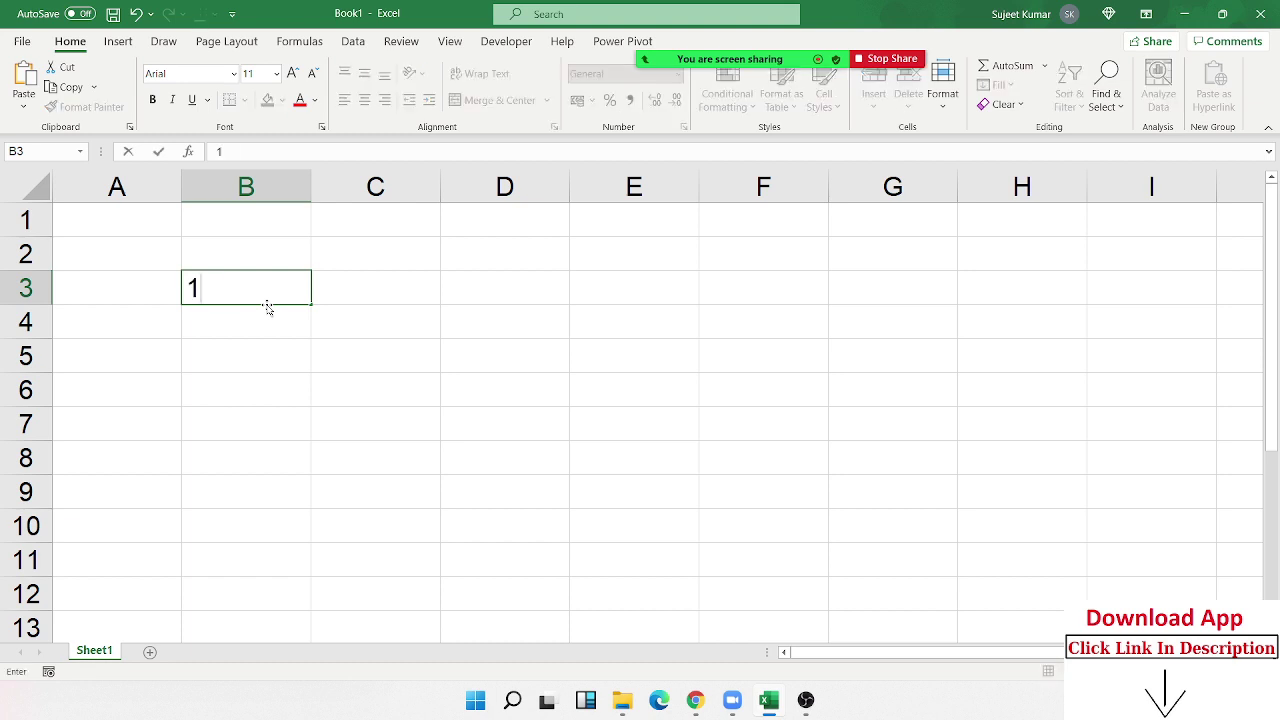
text(500)
key(Return)
Step: Try 'MRP 1500' in B3, then replace it with plain 1500 and reselect B3
click(267, 304)
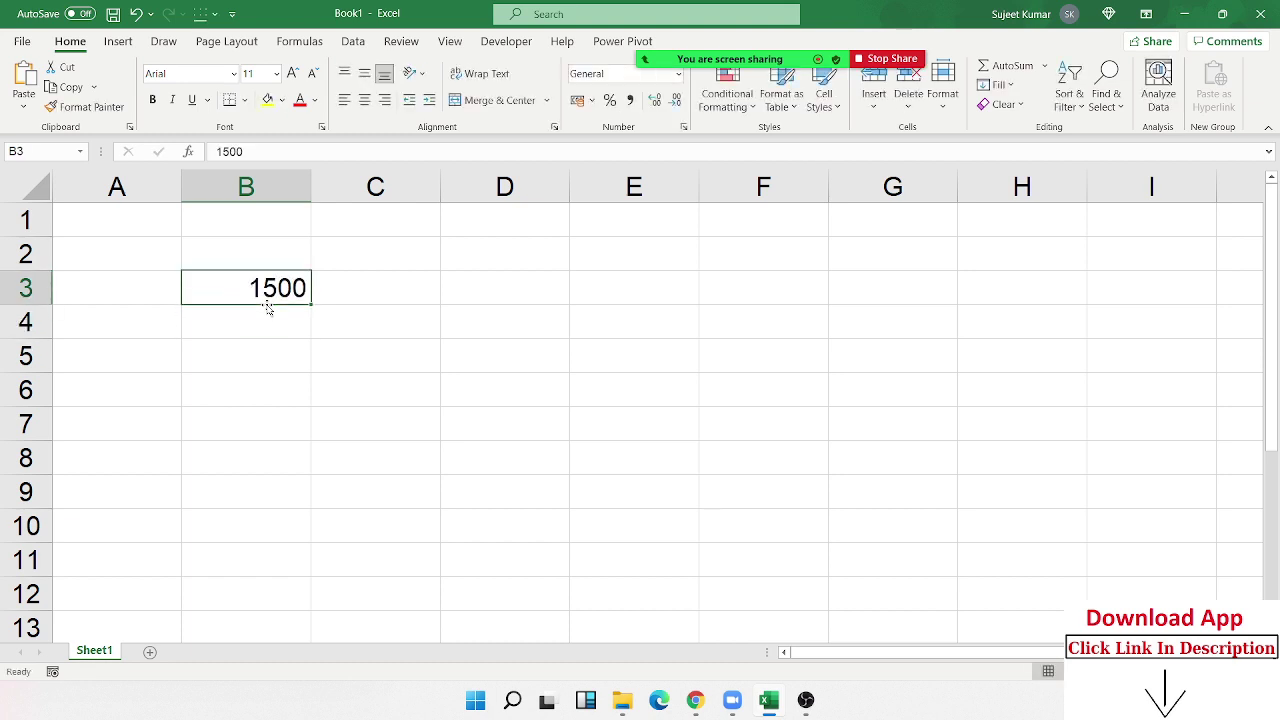
text(MRP 15)
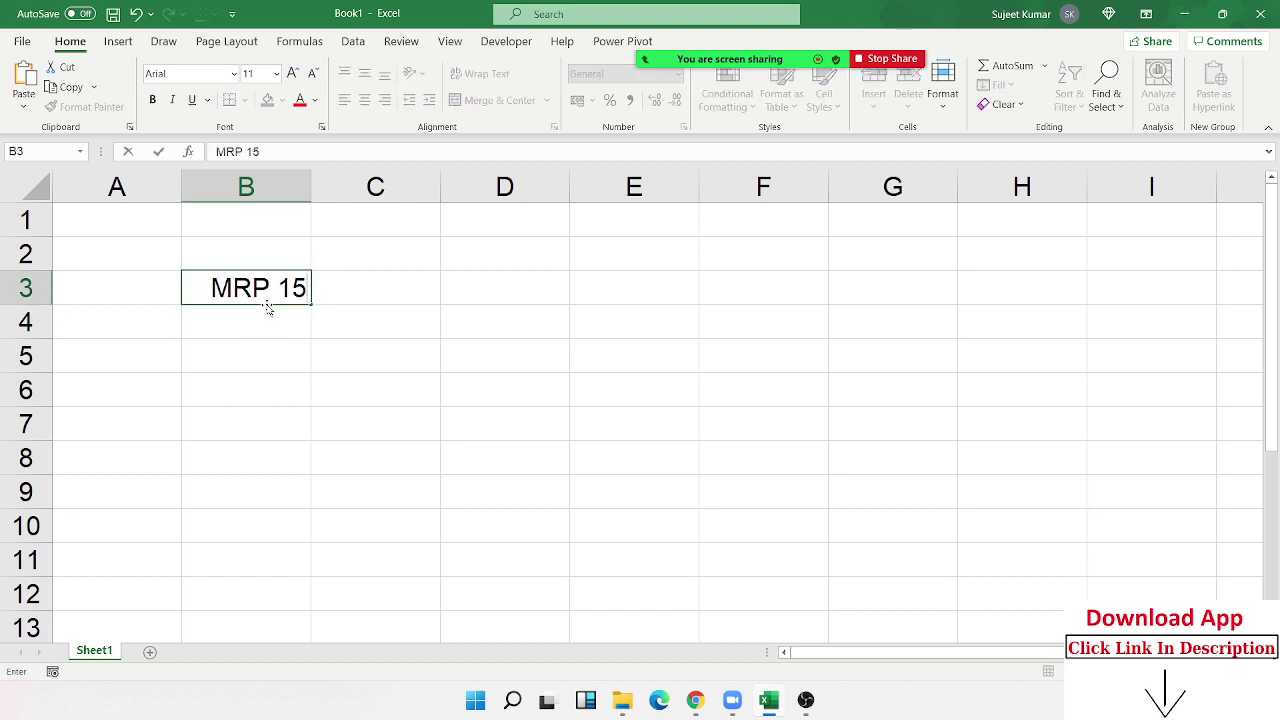
text(00)
key(Return)
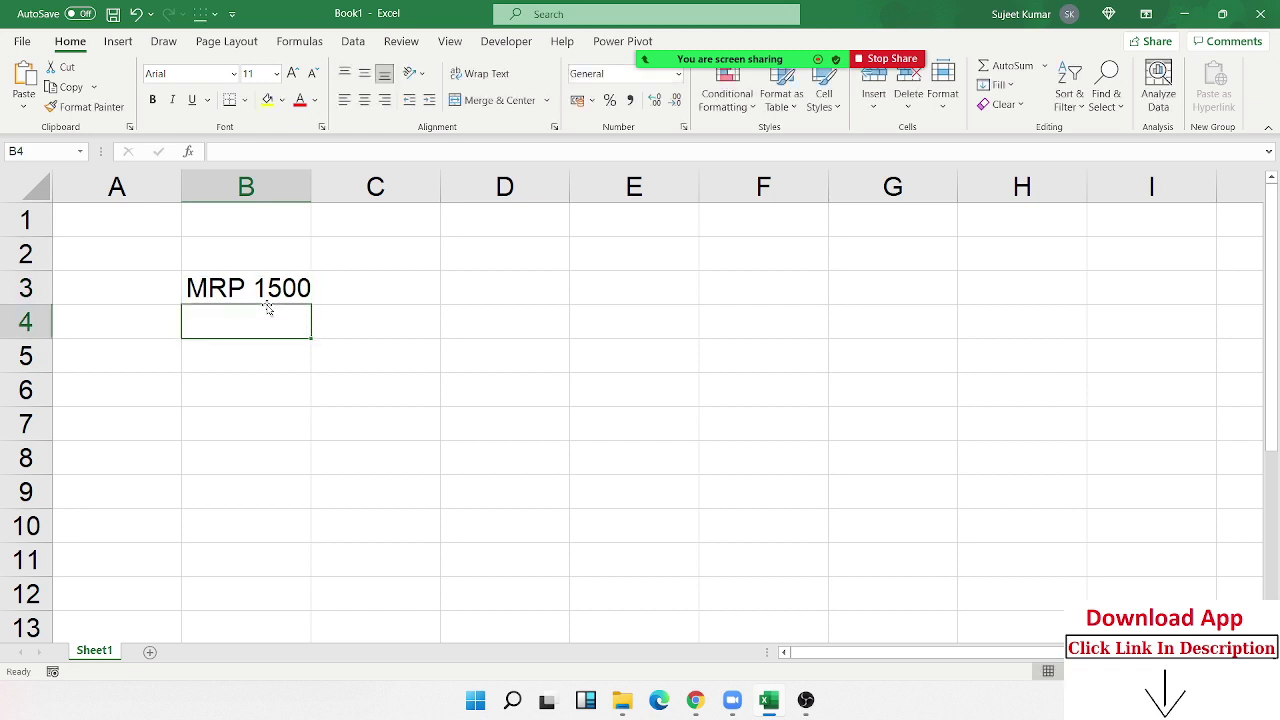
click(267, 304)
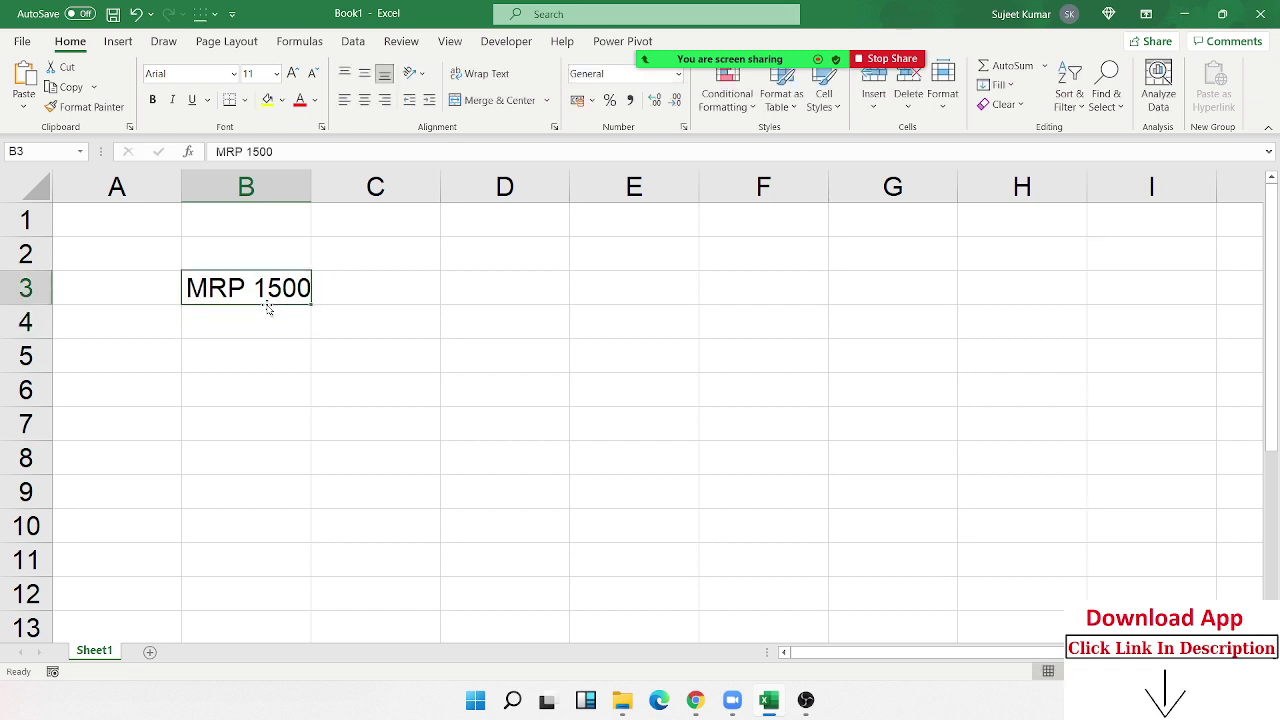
text(1500)
key(Return)
click(267, 304)
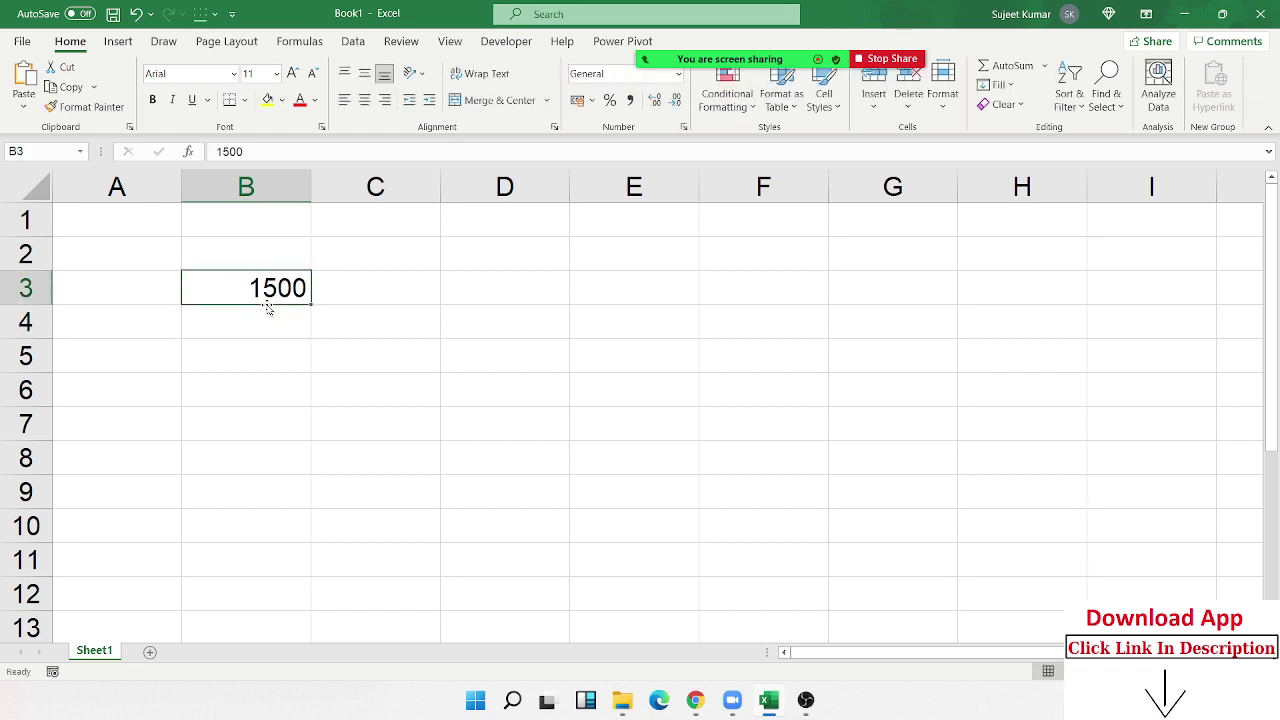
Step: Replace B3's General format with the custom number format "MRP" 0
click(683, 129)
click(208, 220)
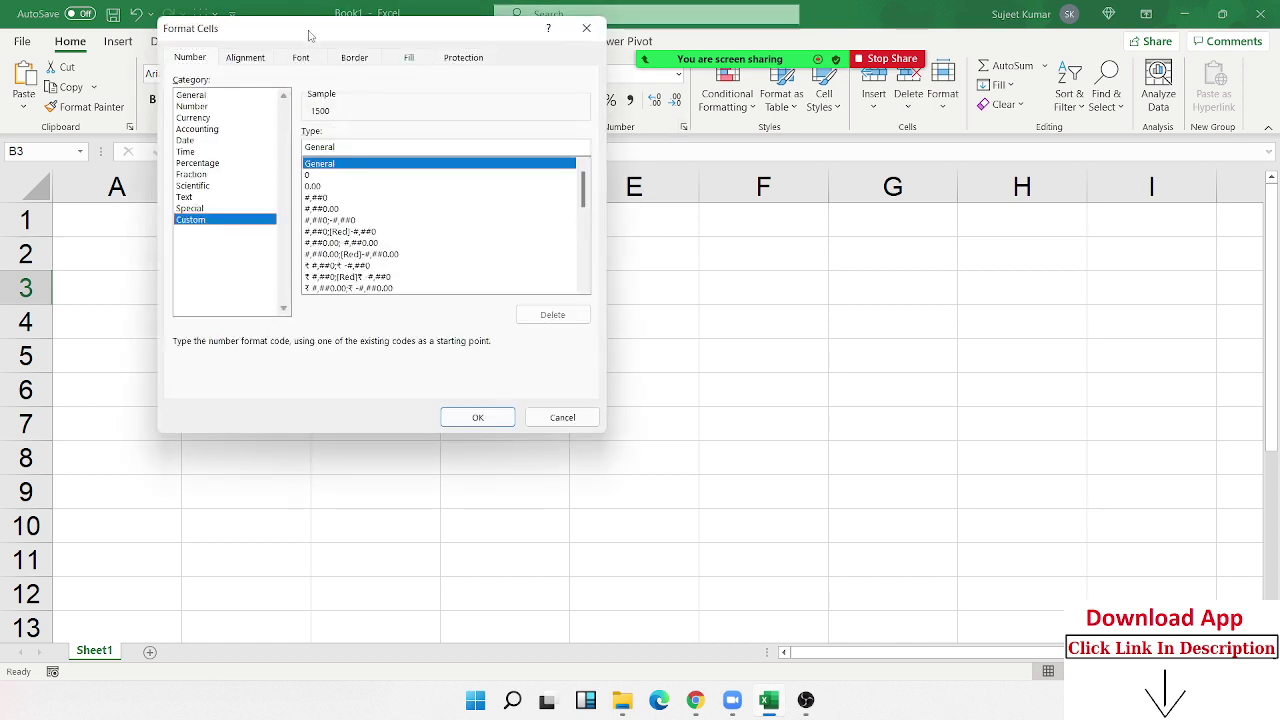
drag(309, 35, 534, 178)
double_click(543, 291)
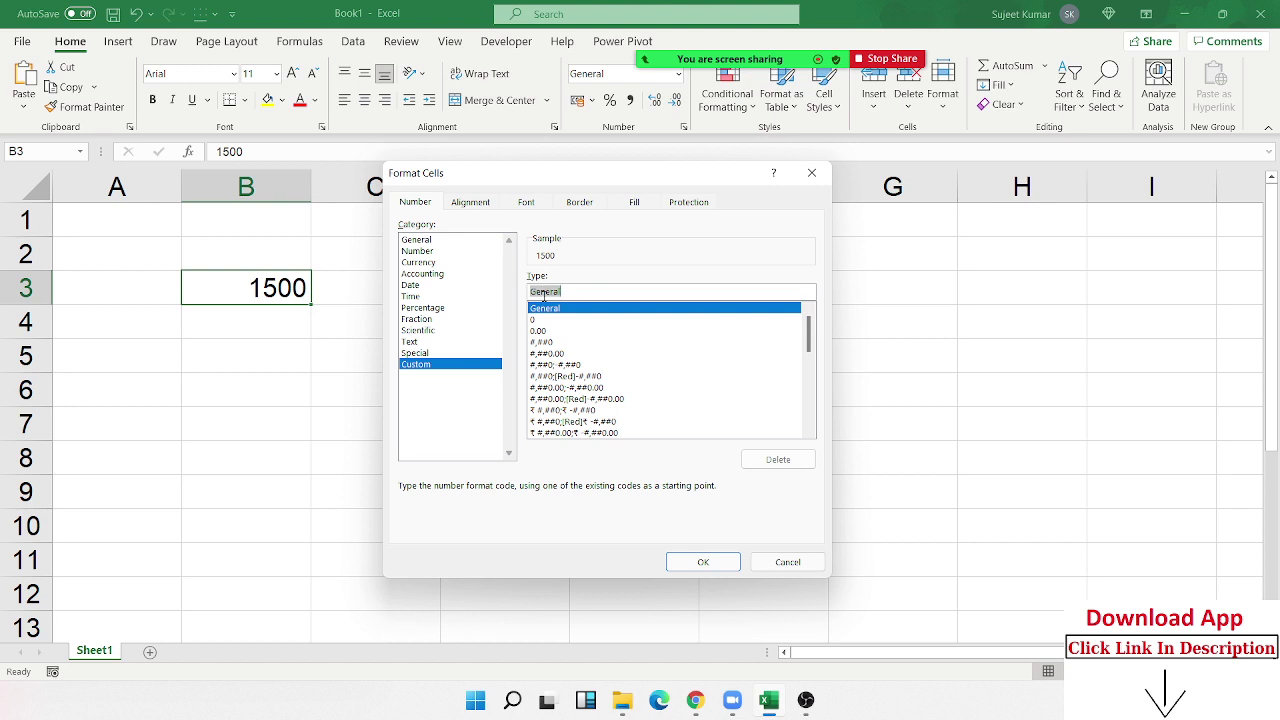
key(BackSpace)
text(MR)
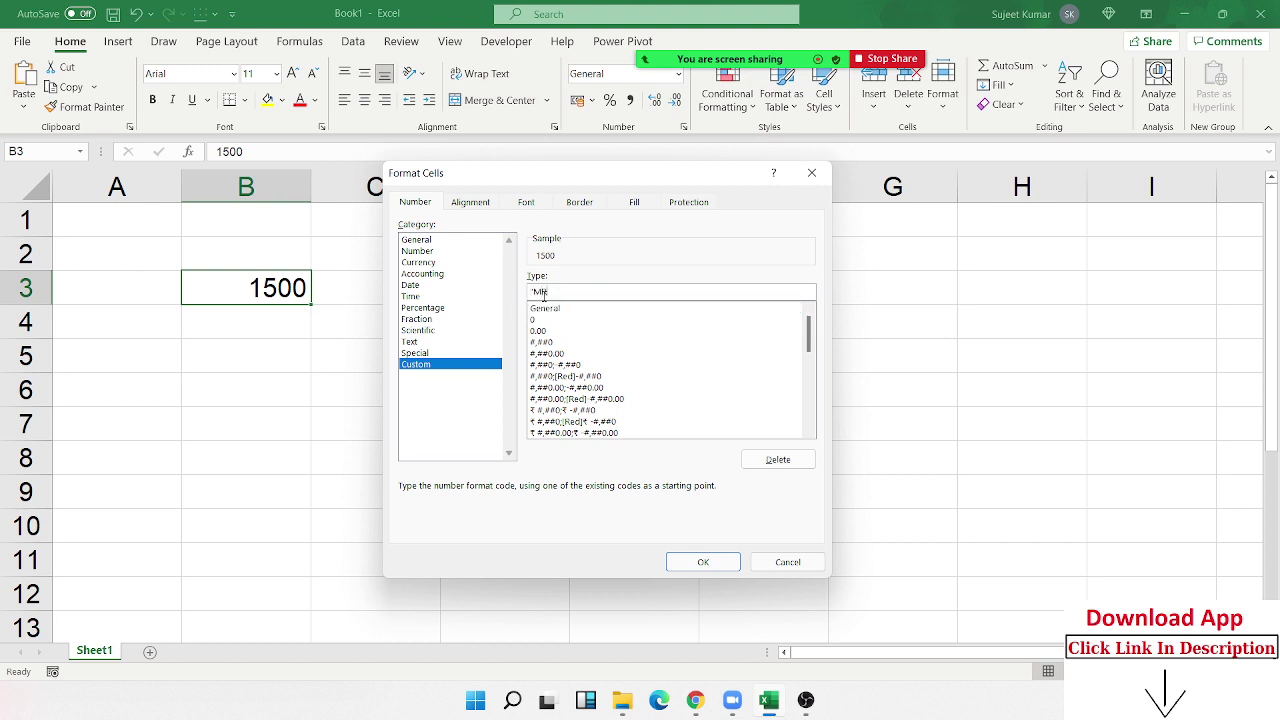
text(P")
key(Return)
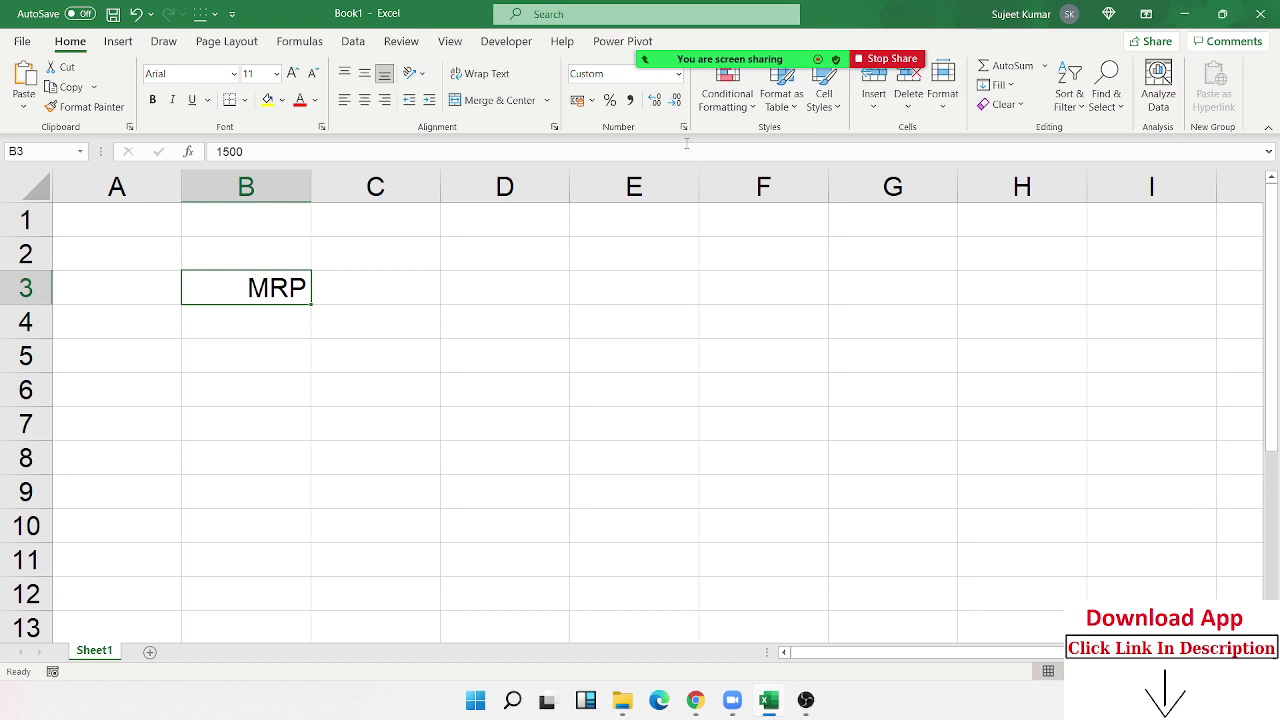
click(684, 127)
click(578, 292)
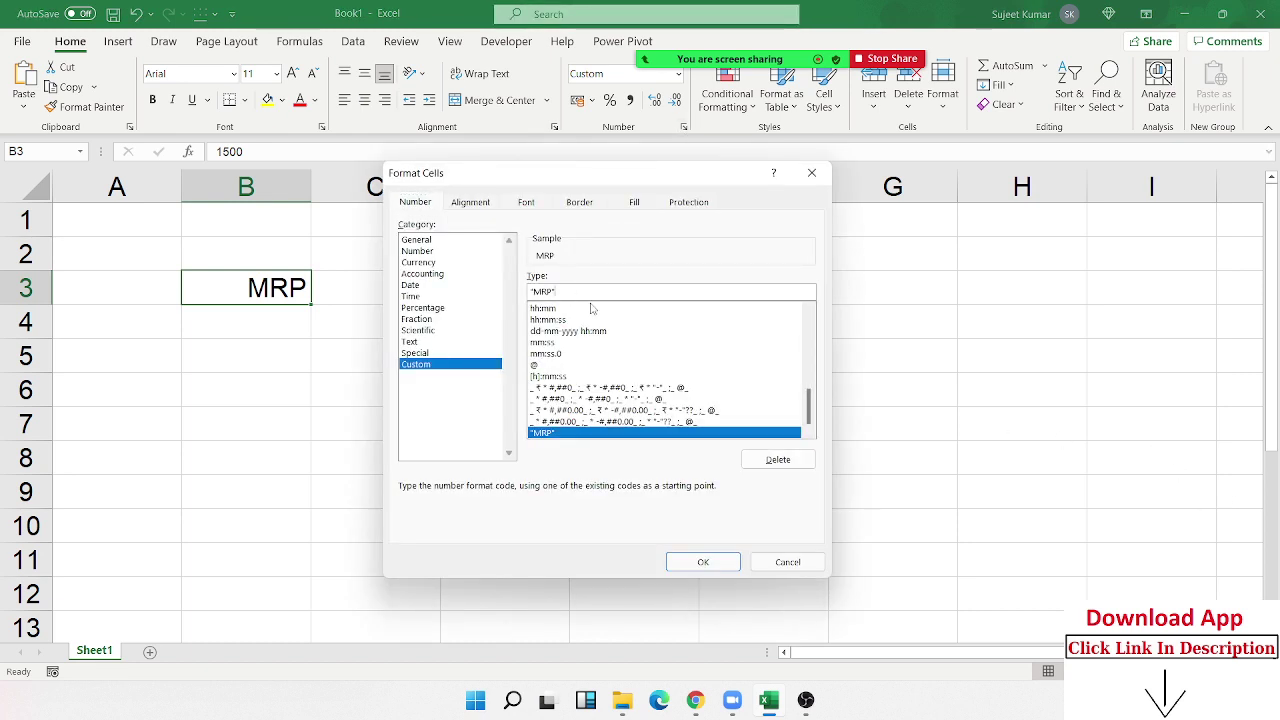
text(0)
key(Return)
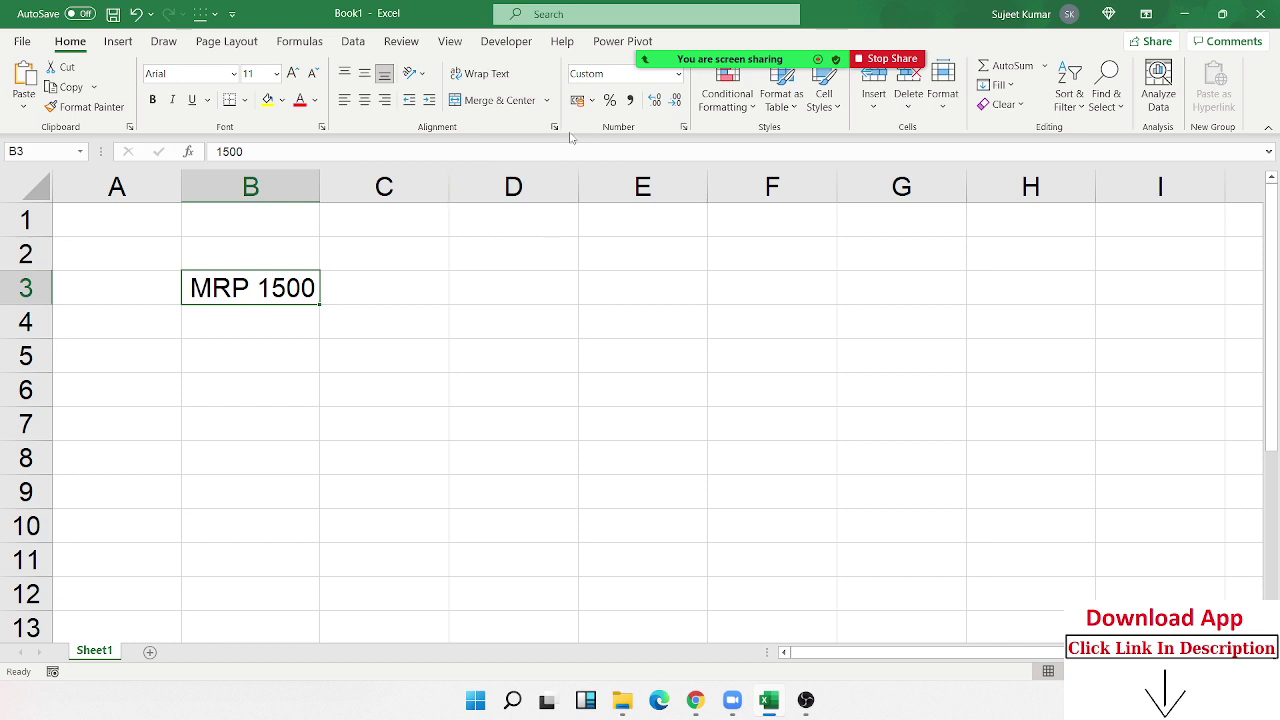
Step: Enter -800 in B3 so it displays as -MRP 800
text(-)
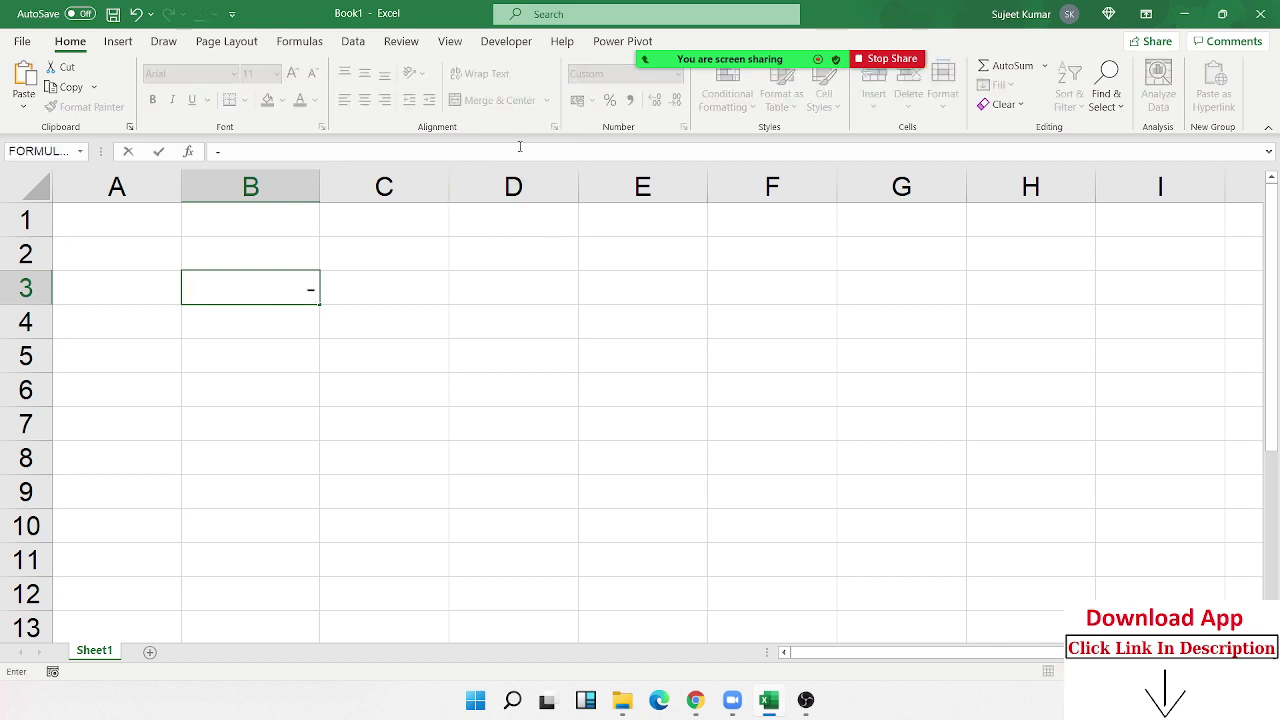
text(MRP 800)
key(Return)
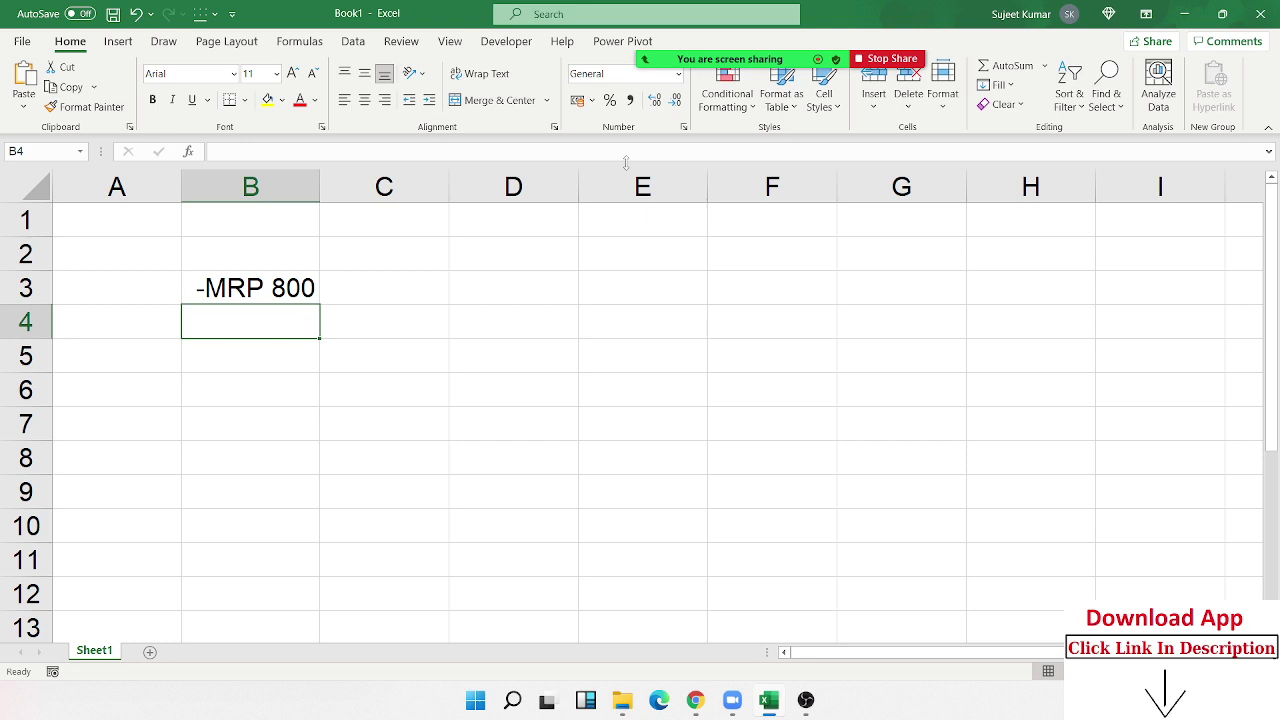
click(256, 295)
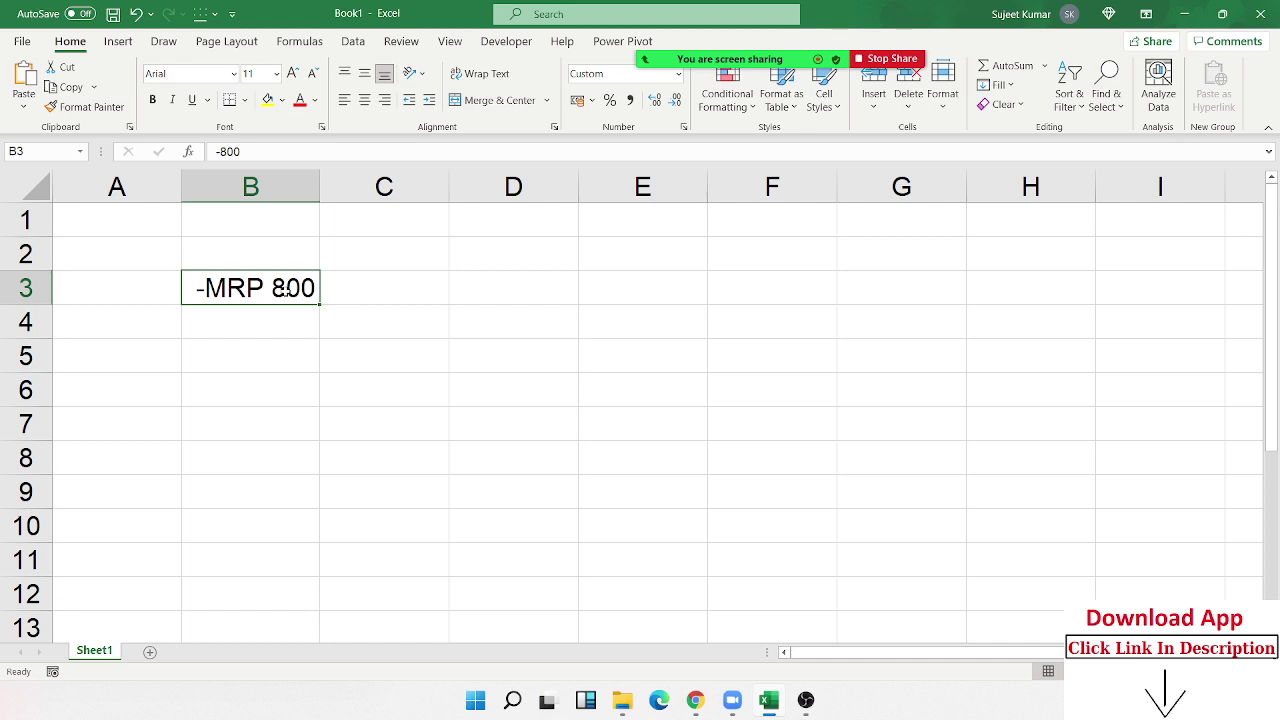
Step: Revisit the POSITIVE and NEGATIVE sections on the help page, then bring up B3's context menu
key(alt+Tab)
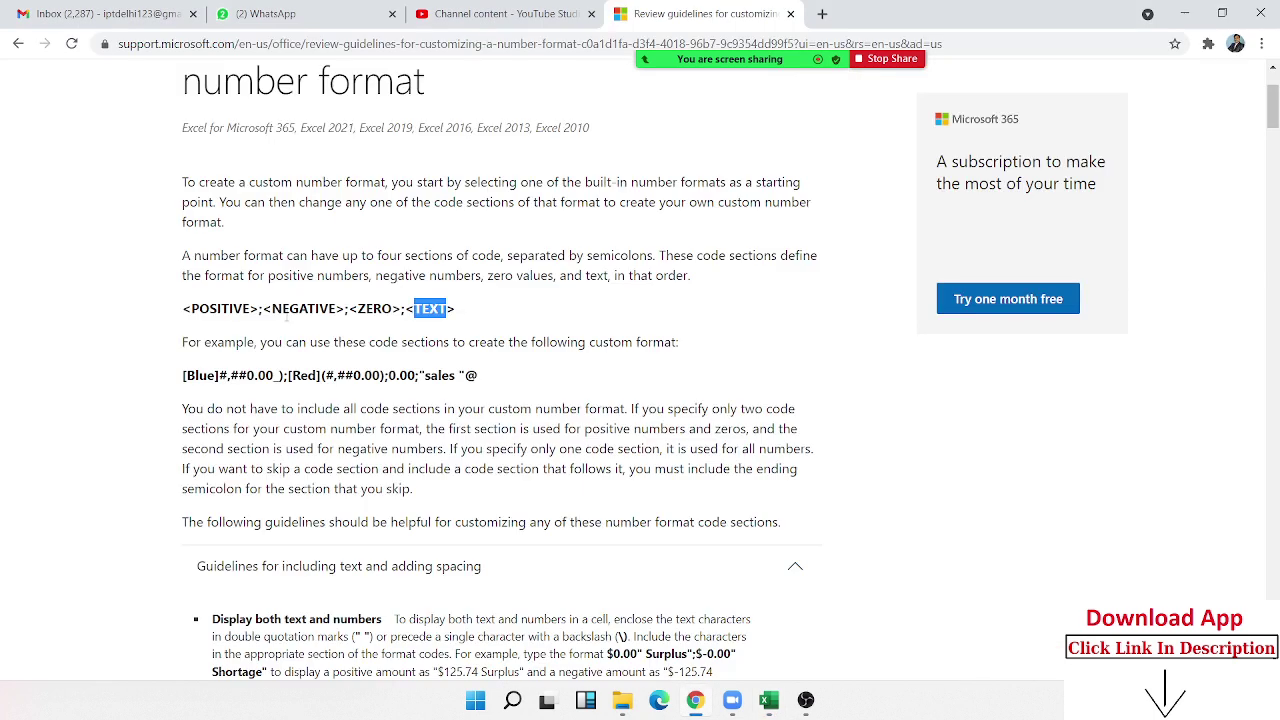
double_click(212, 310)
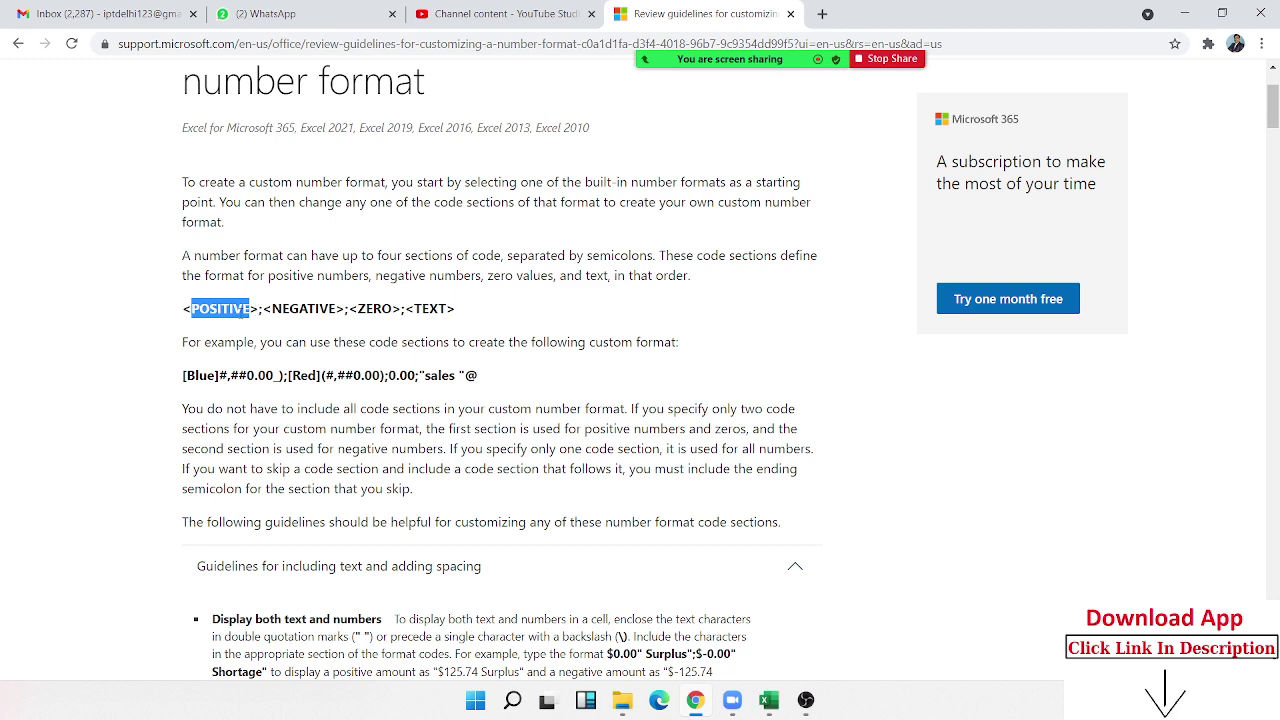
double_click(277, 309)
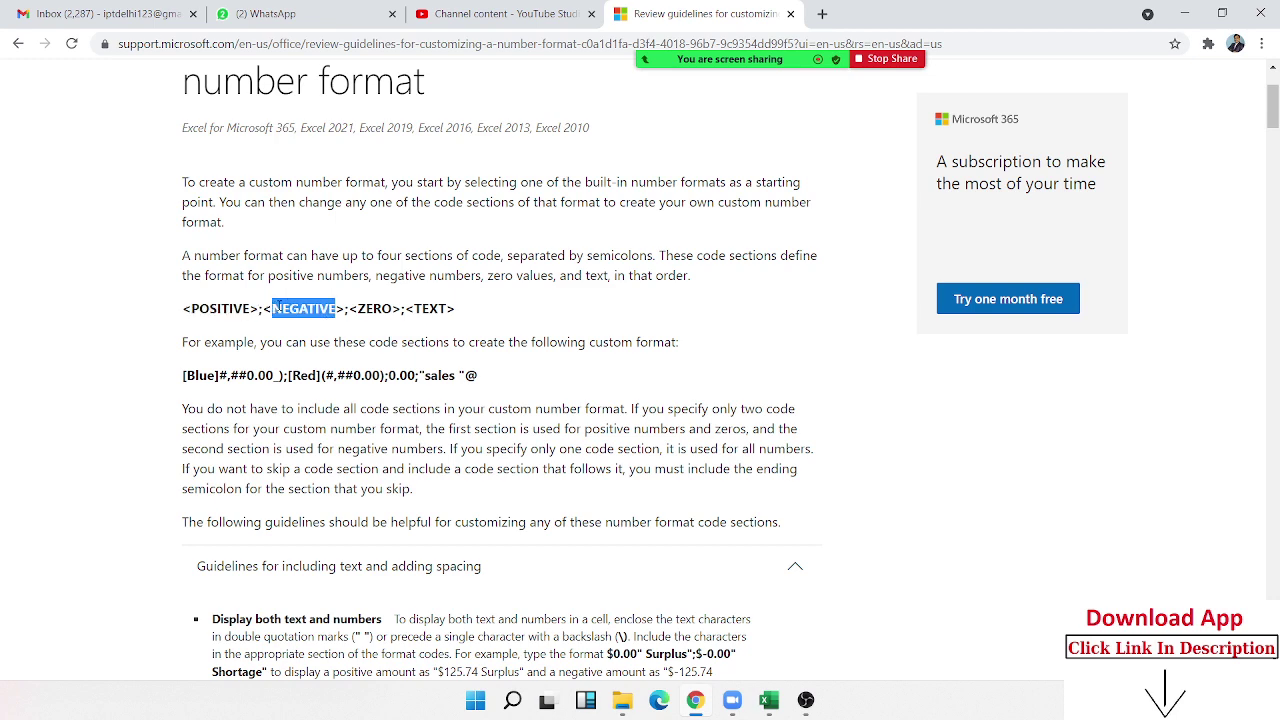
key(alt+Tab)
right_click(306, 290)
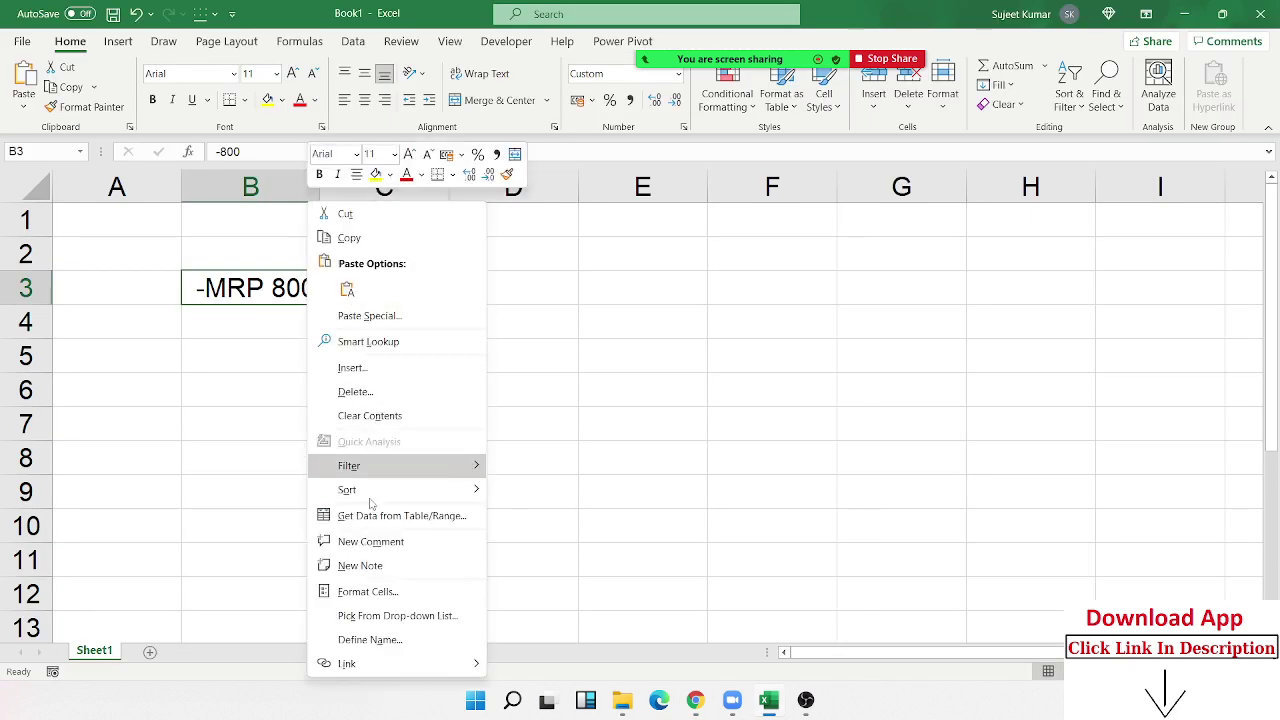
Step: Start a negative section by adding a semicolon to B3's custom format code
click(388, 592)
drag(390, 265, 585, 193)
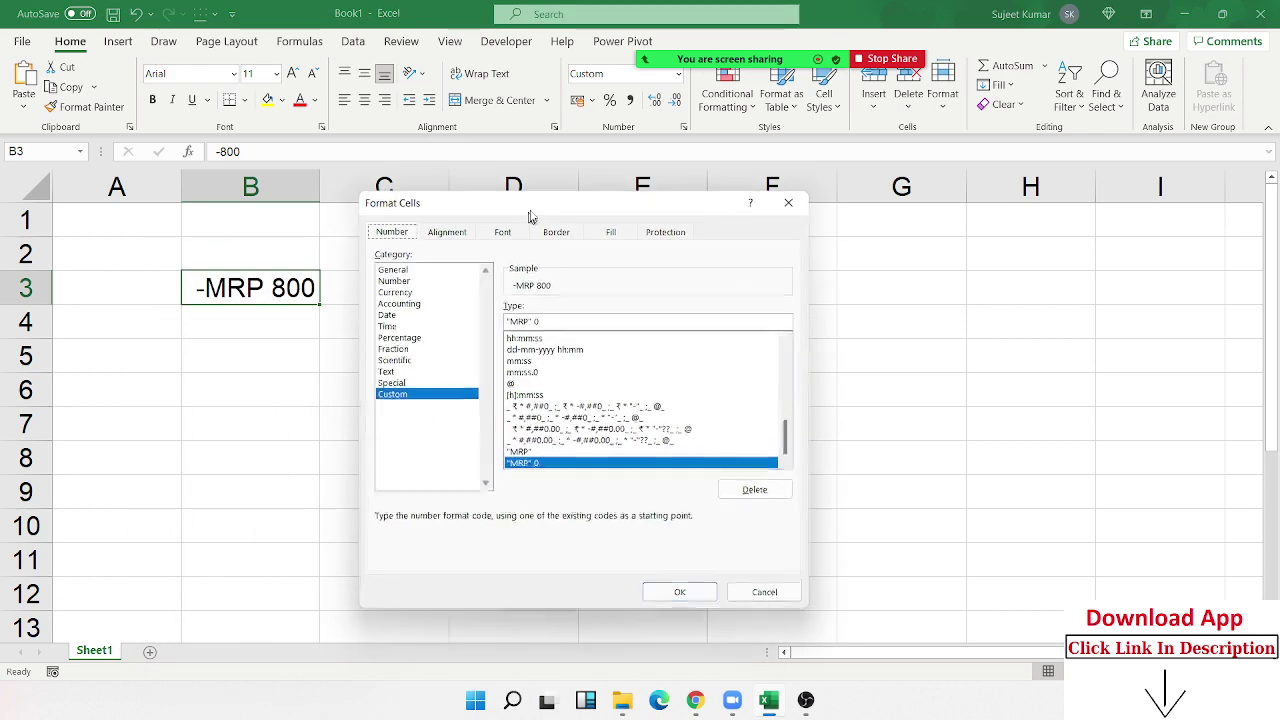
click(553, 316)
text(;)
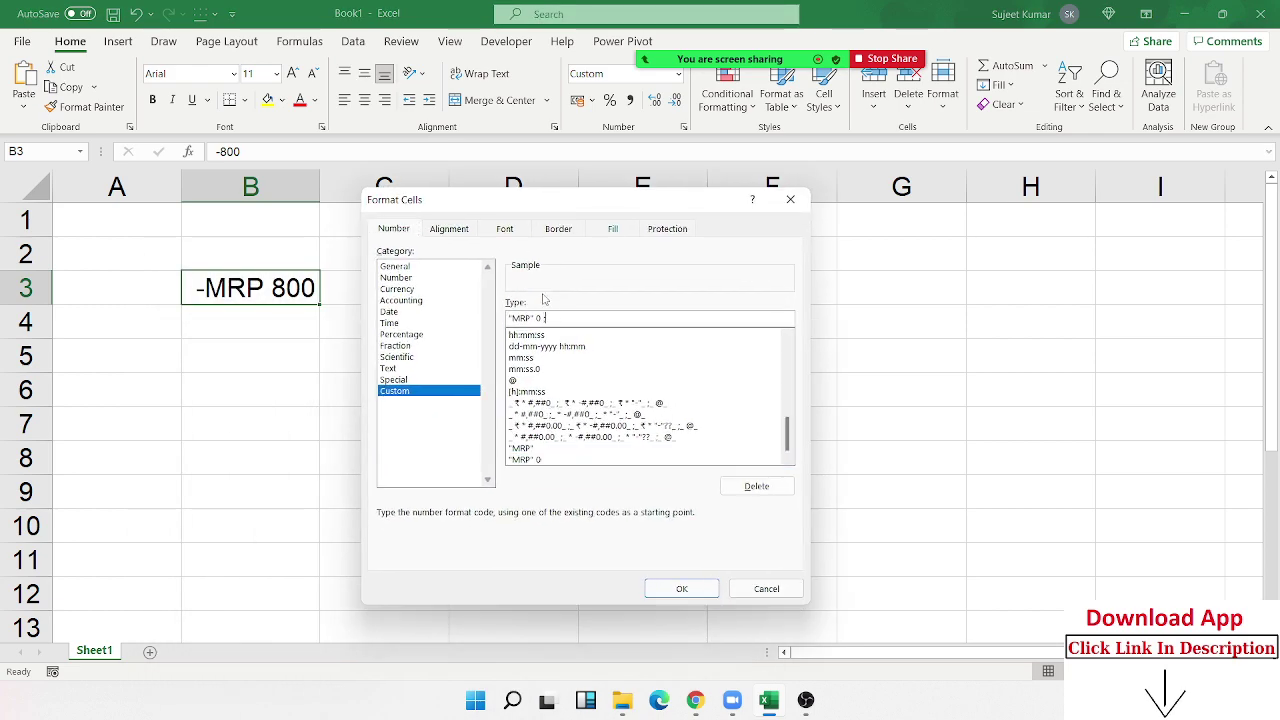
key(alt+Tab)
click(254, 308)
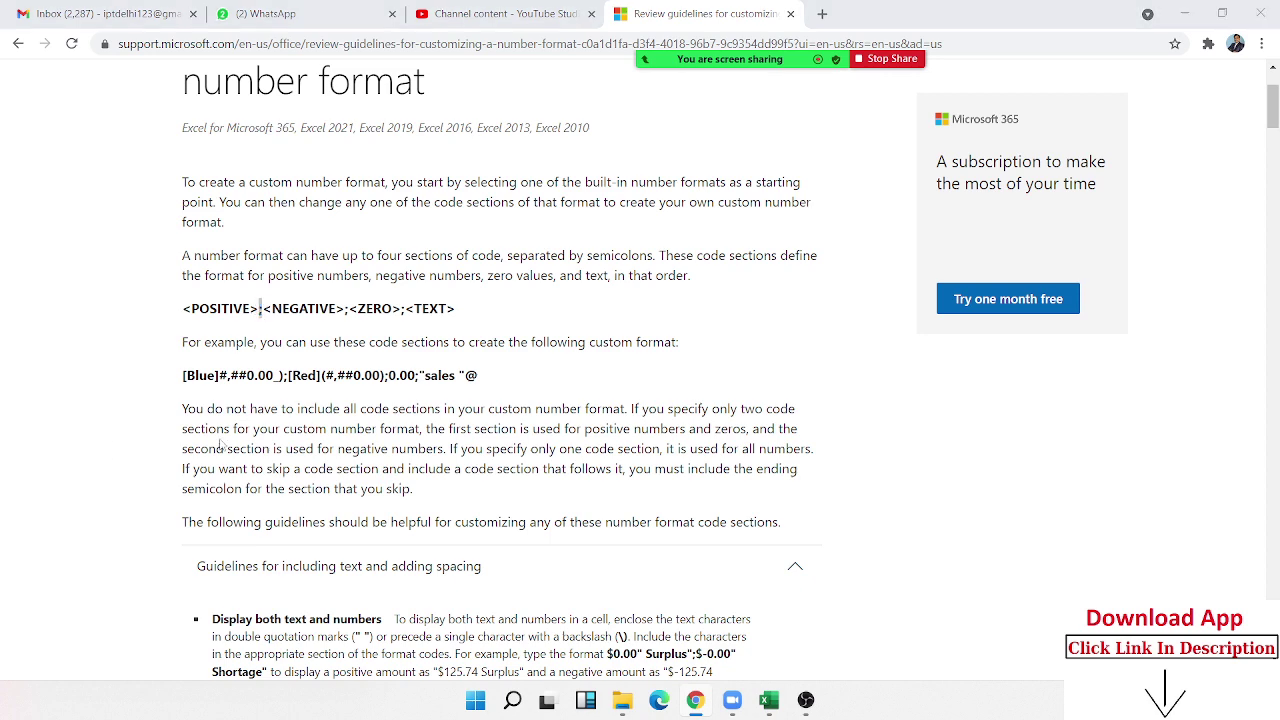
key(alt+Tab)
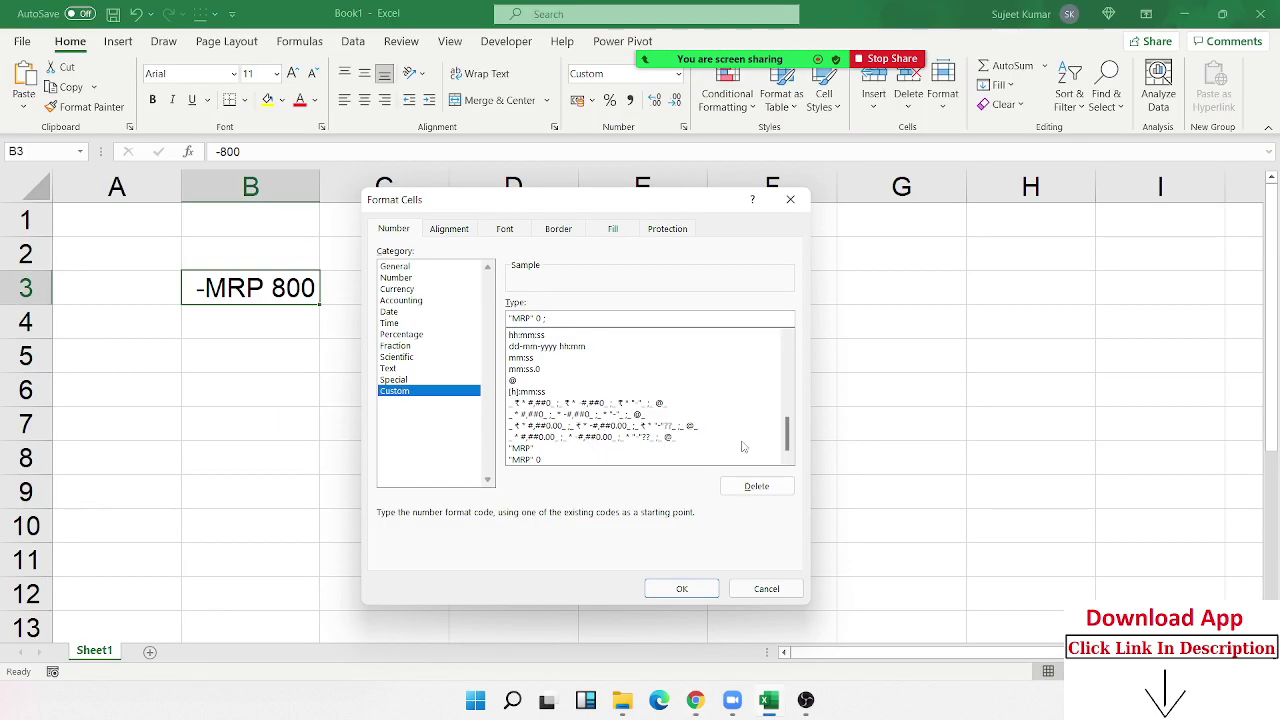
Step: Complete the negative section with a quoted "Diss" label and apply the format to B3
text( D)
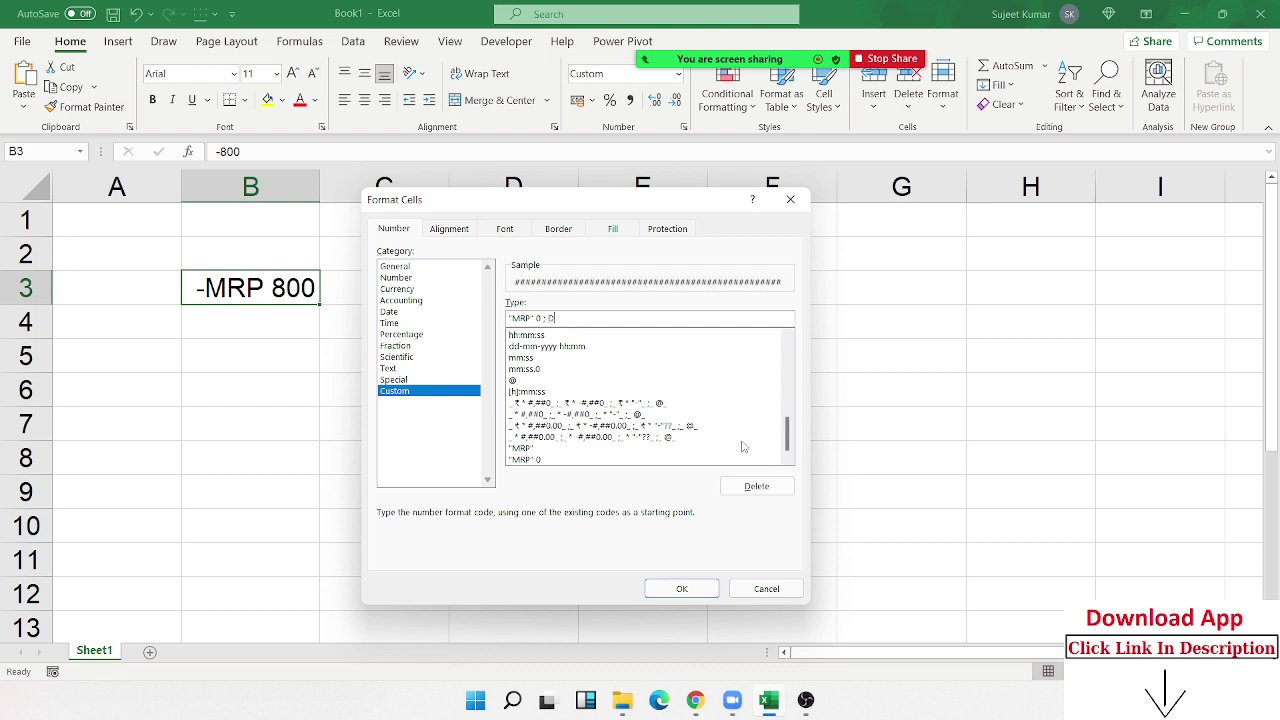
text(iss 800)
click(551, 320)
text(")
click(568, 318)
text("Diss" 0)
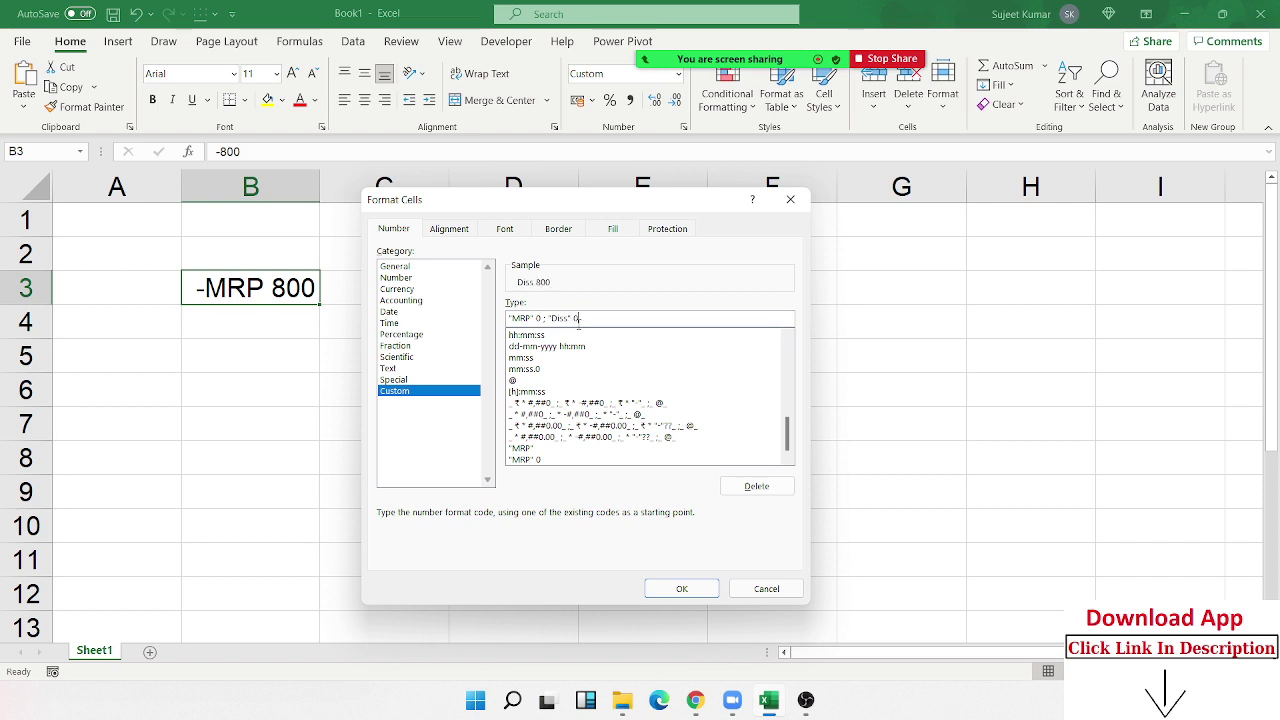
key(Return)
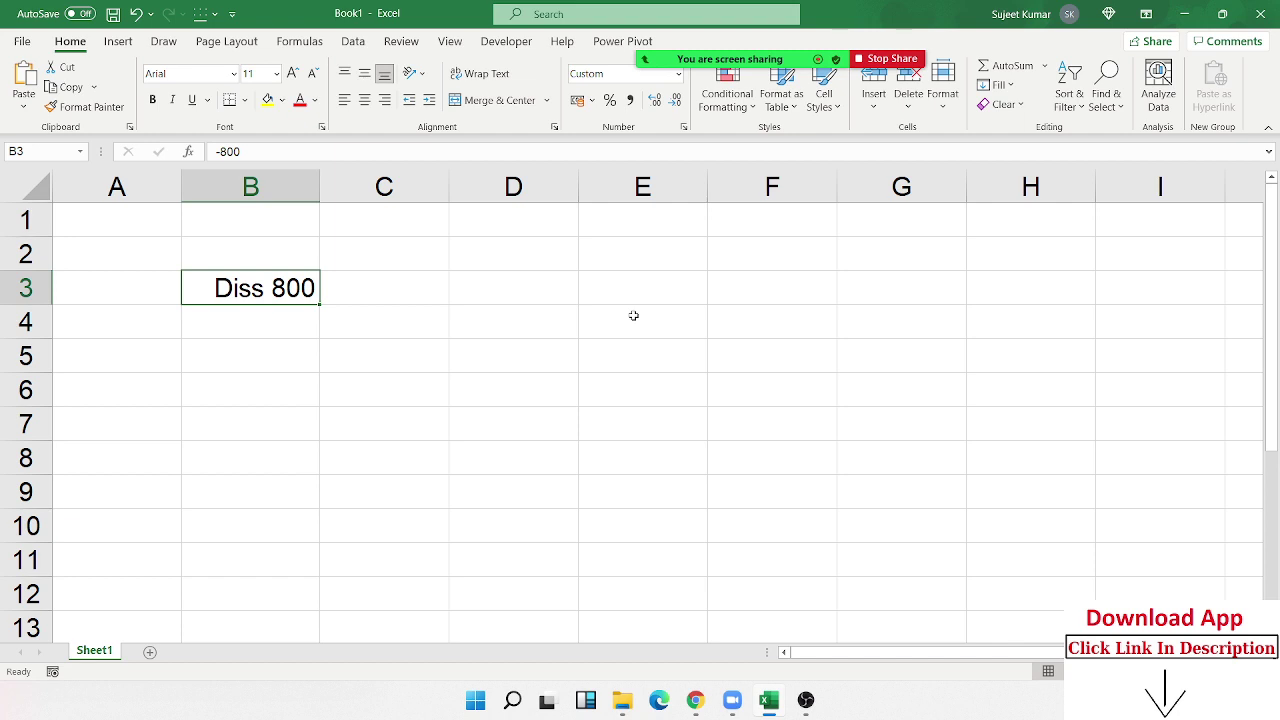
Step: Enter 450 and then -954 in B3, showing MRP 450 and Diss 954
text(450)
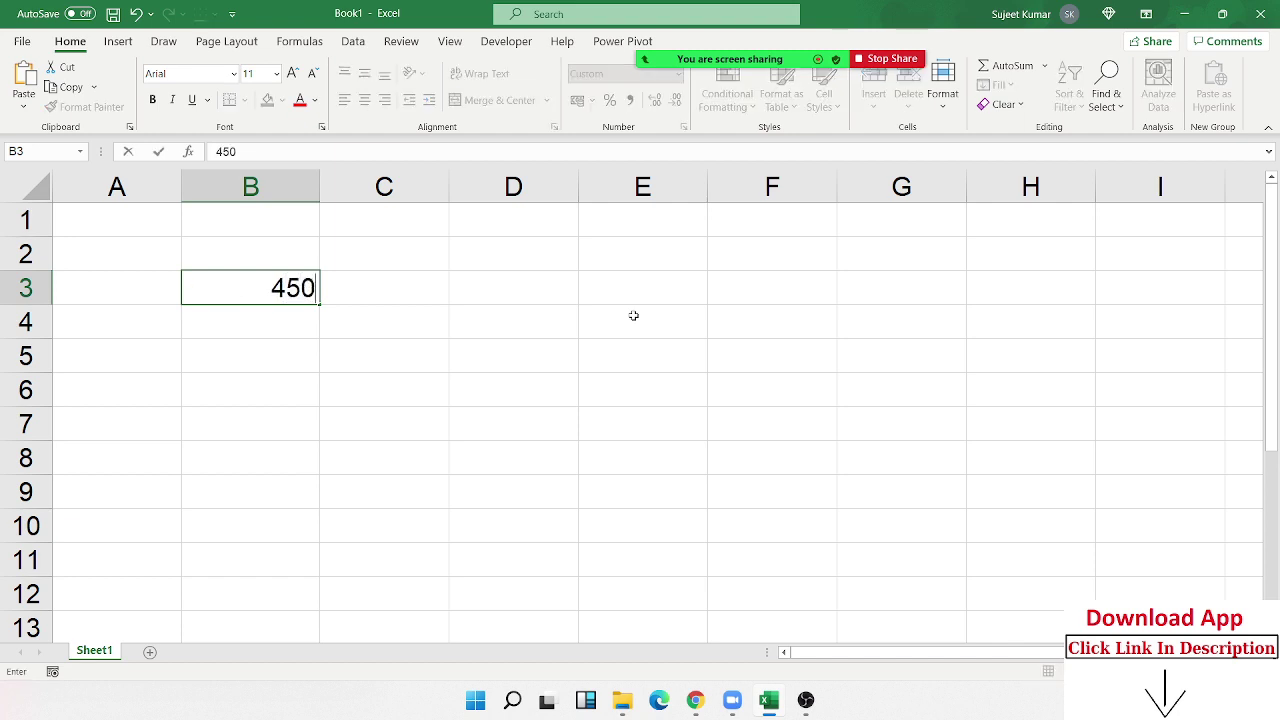
key(Return)
key(Up)
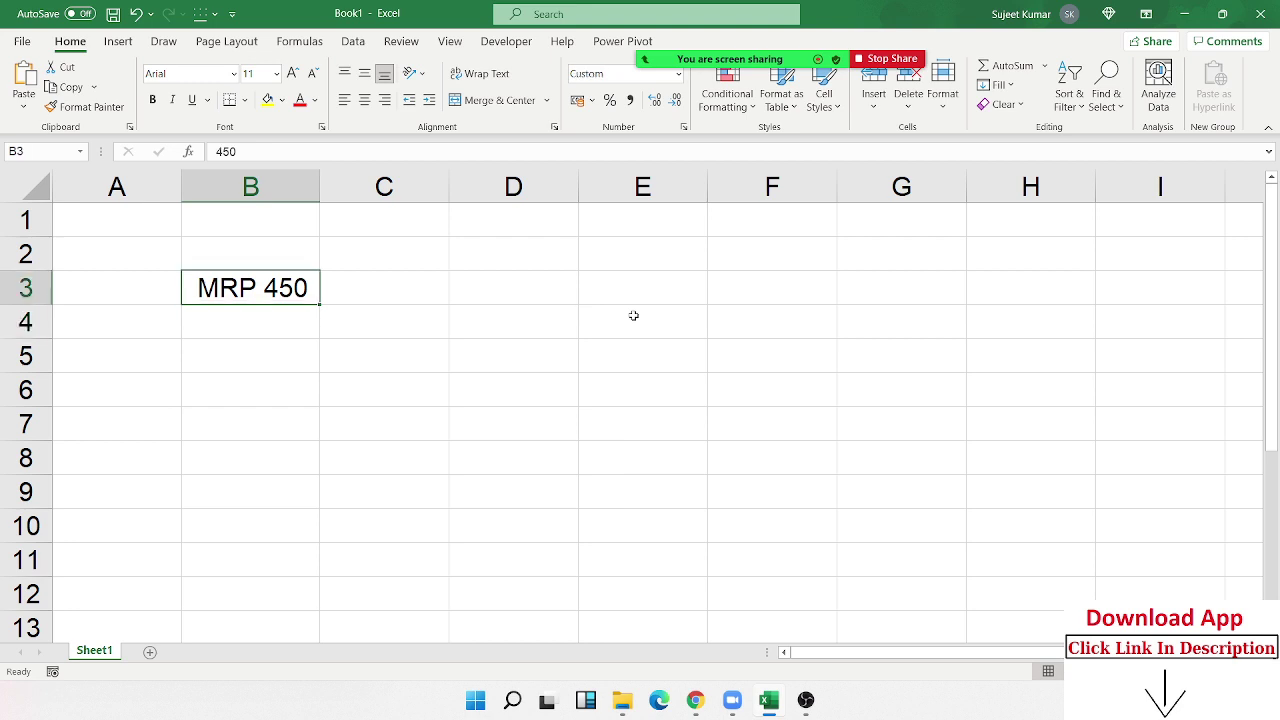
text(-954)
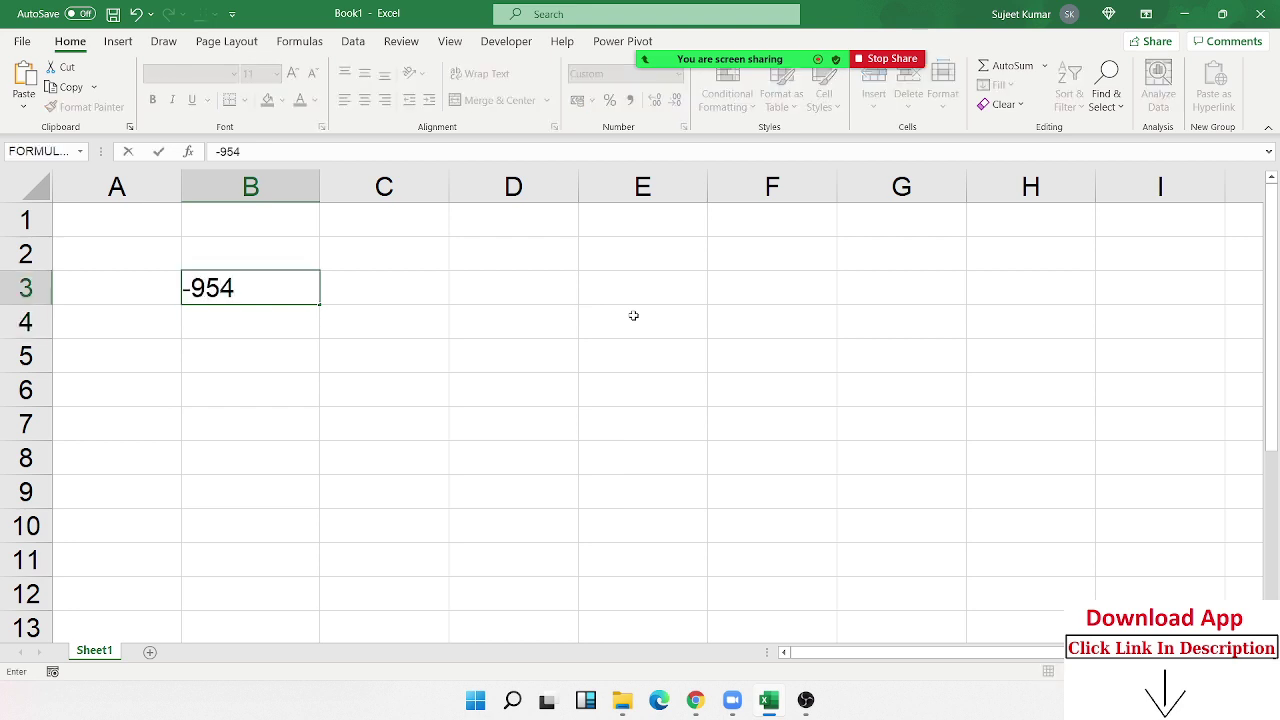
key(Return)
key(Up)
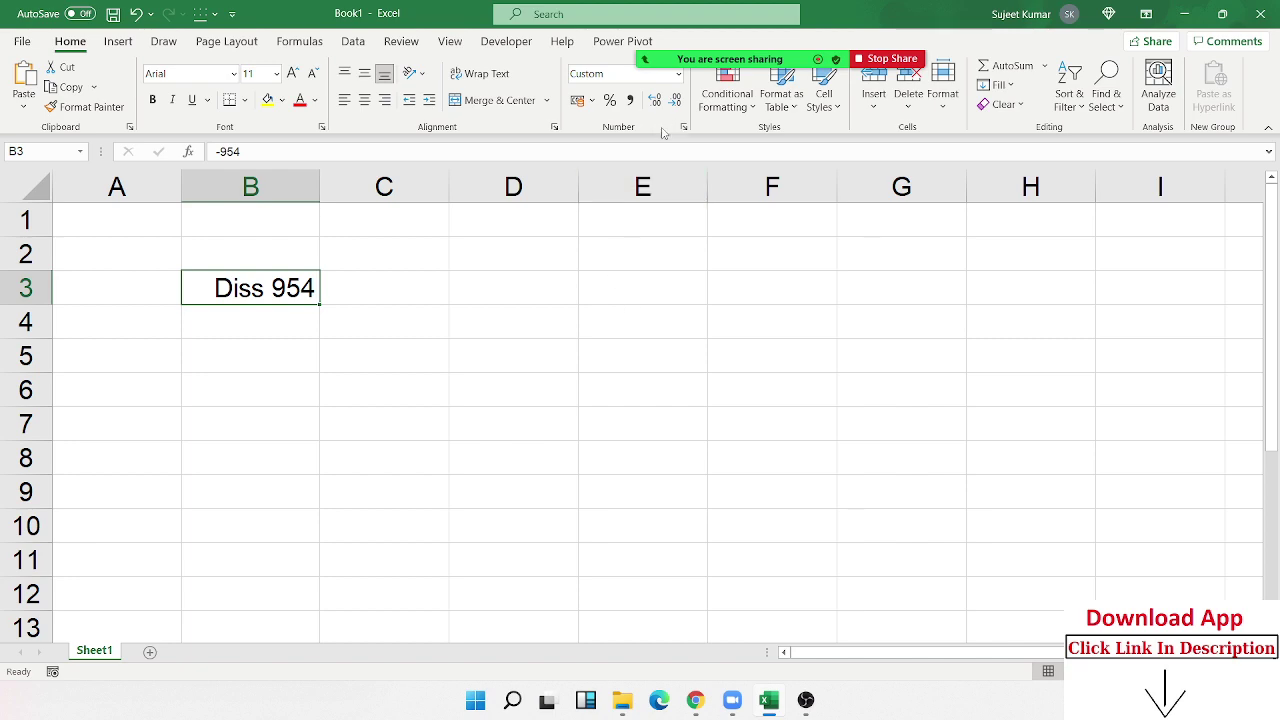
Step: Check the four-section order on the help page, then enter 0 in B3, showing MRP 0
key(alt+Tab)
triple_click(375, 308)
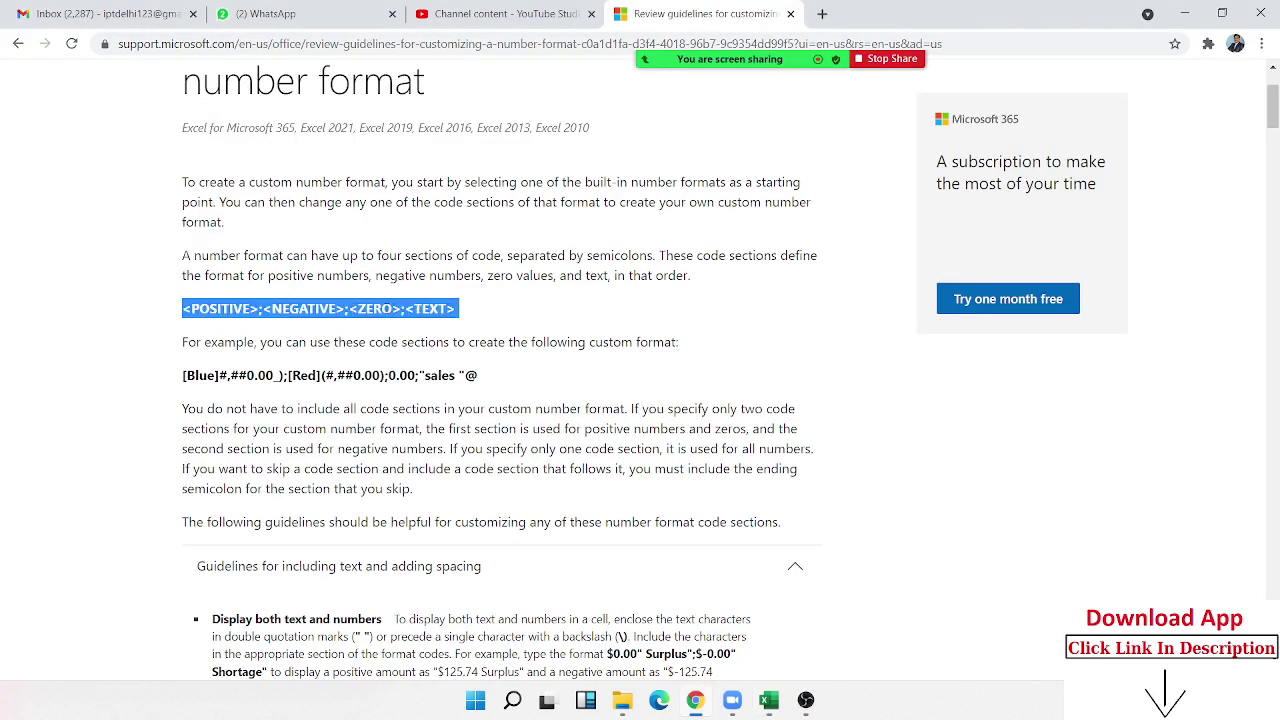
key(alt+Tab)
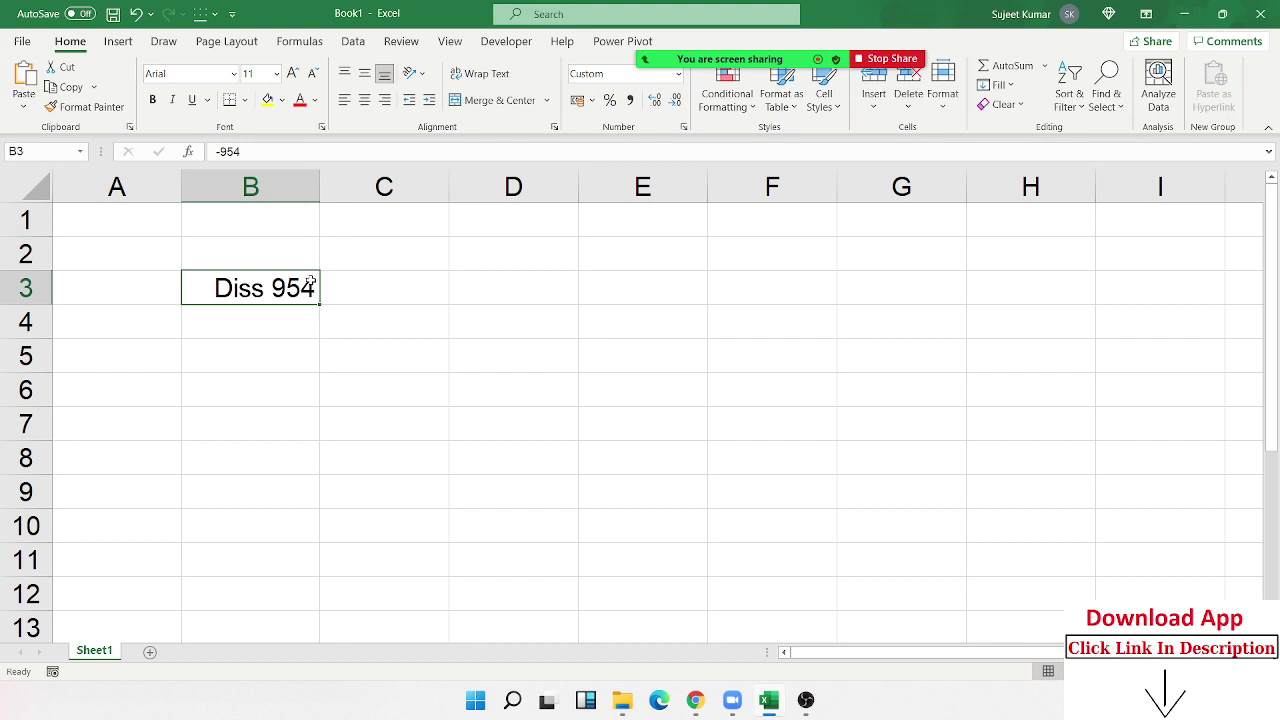
text(0)
key(Return)
key(Up)
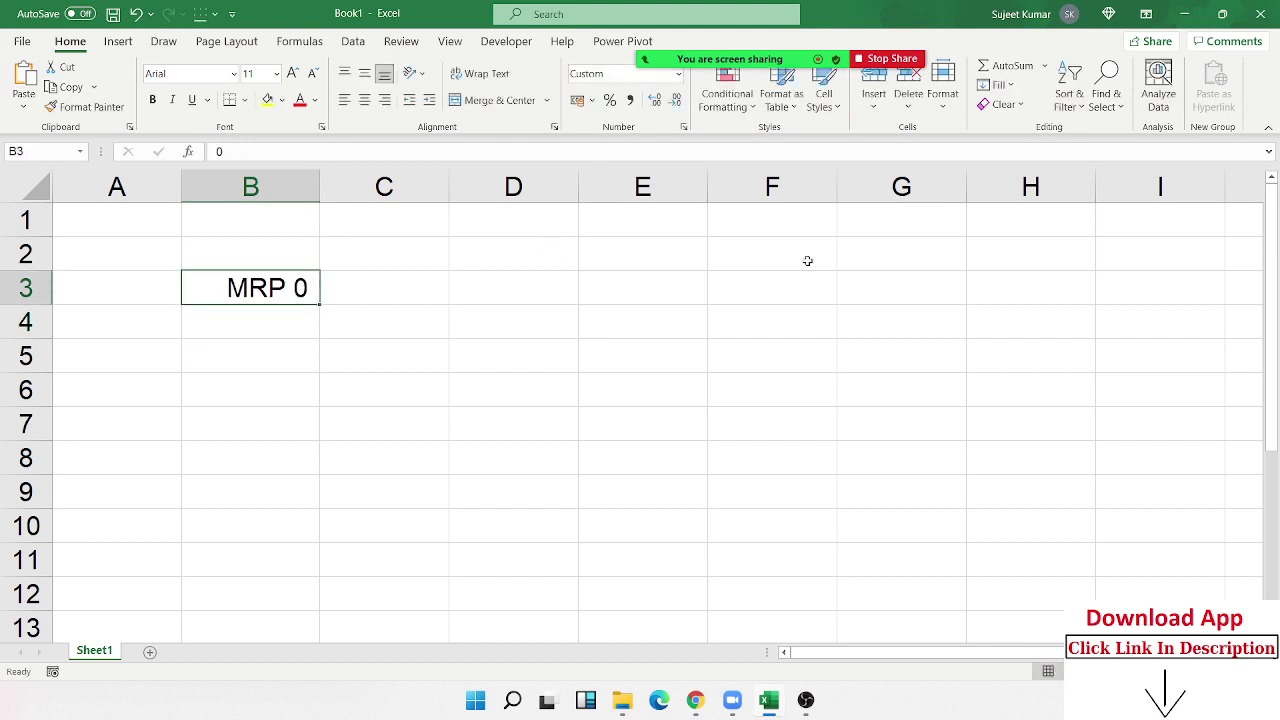
Step: Append a '; Free' zero section to B3's custom format with Ctrl+1
key(ctrl+1)
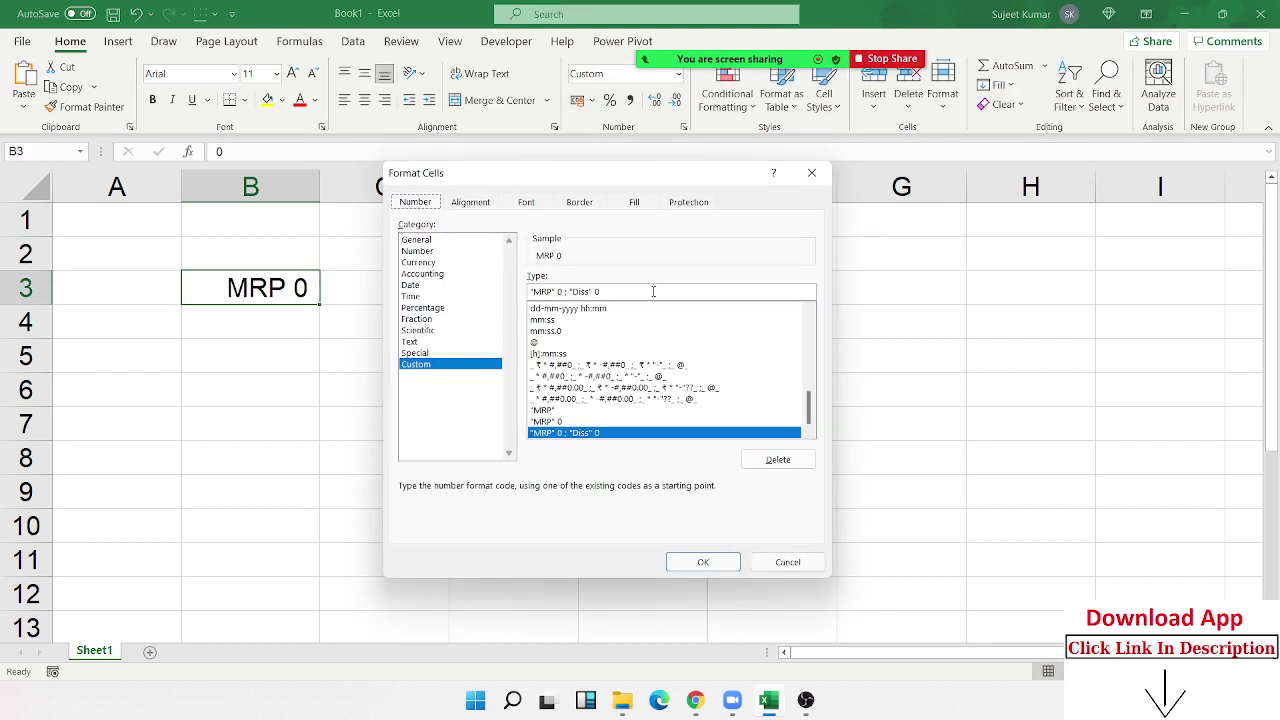
text( ;)
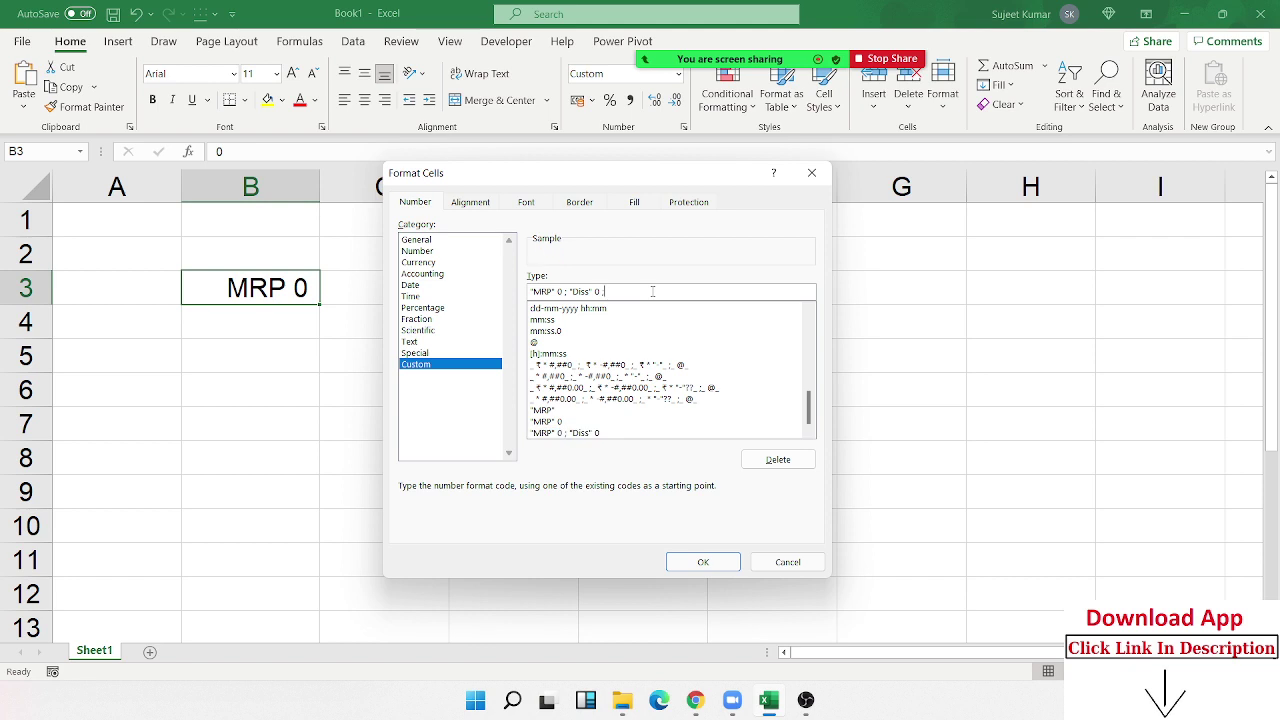
text( Free)
key(Return)
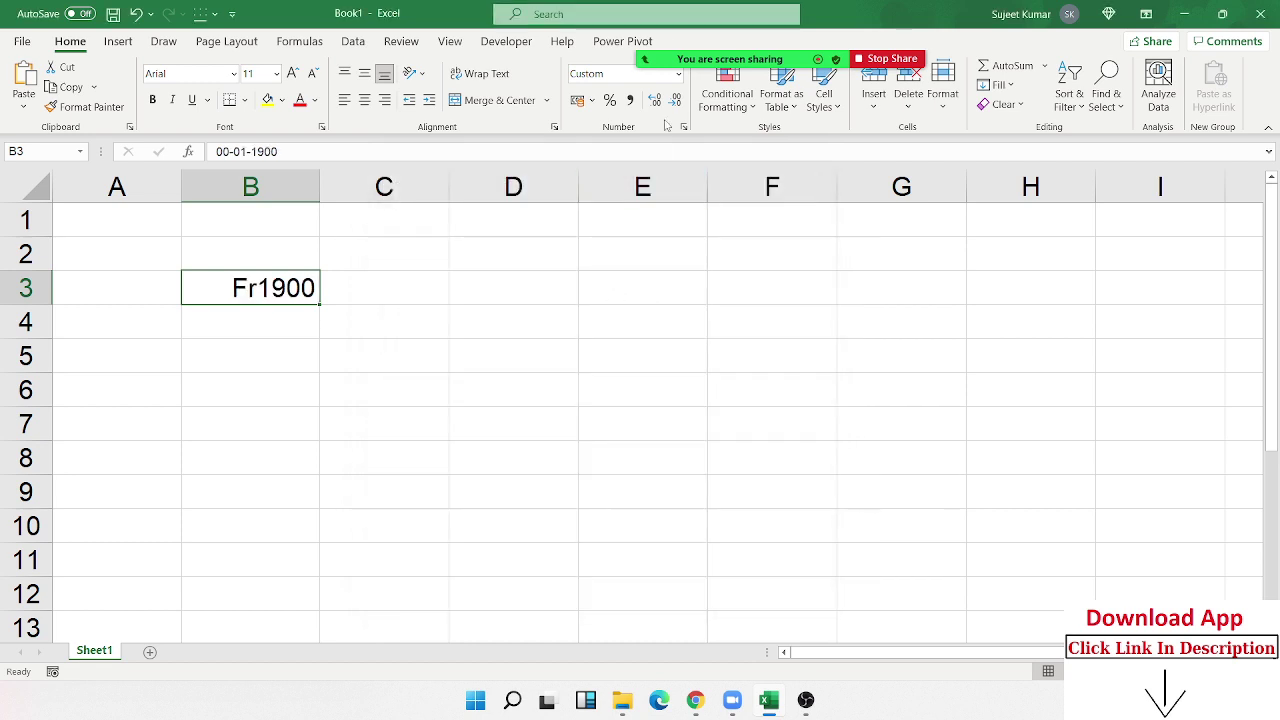
Step: Remove the backslash after F and add a "Nil" @ text section to the format
click(684, 127)
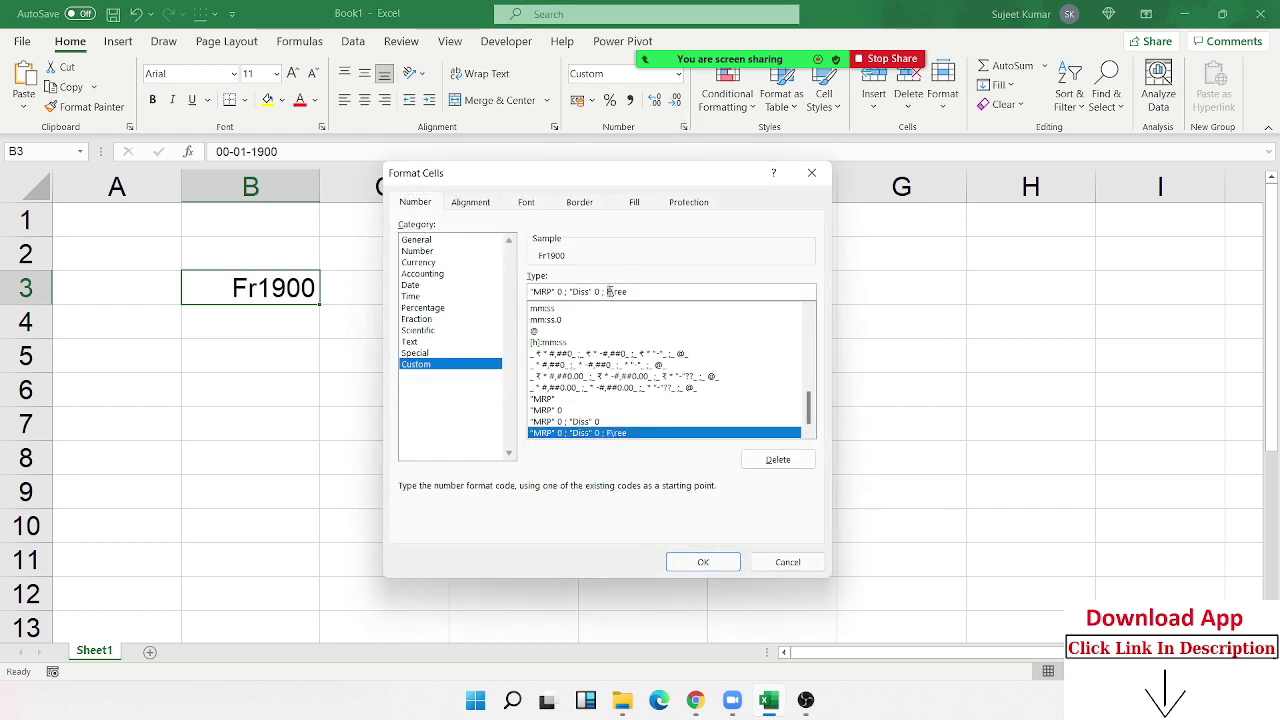
drag(606, 291, 616, 291)
key(Right)
key(BackSpace)
text(" ; )
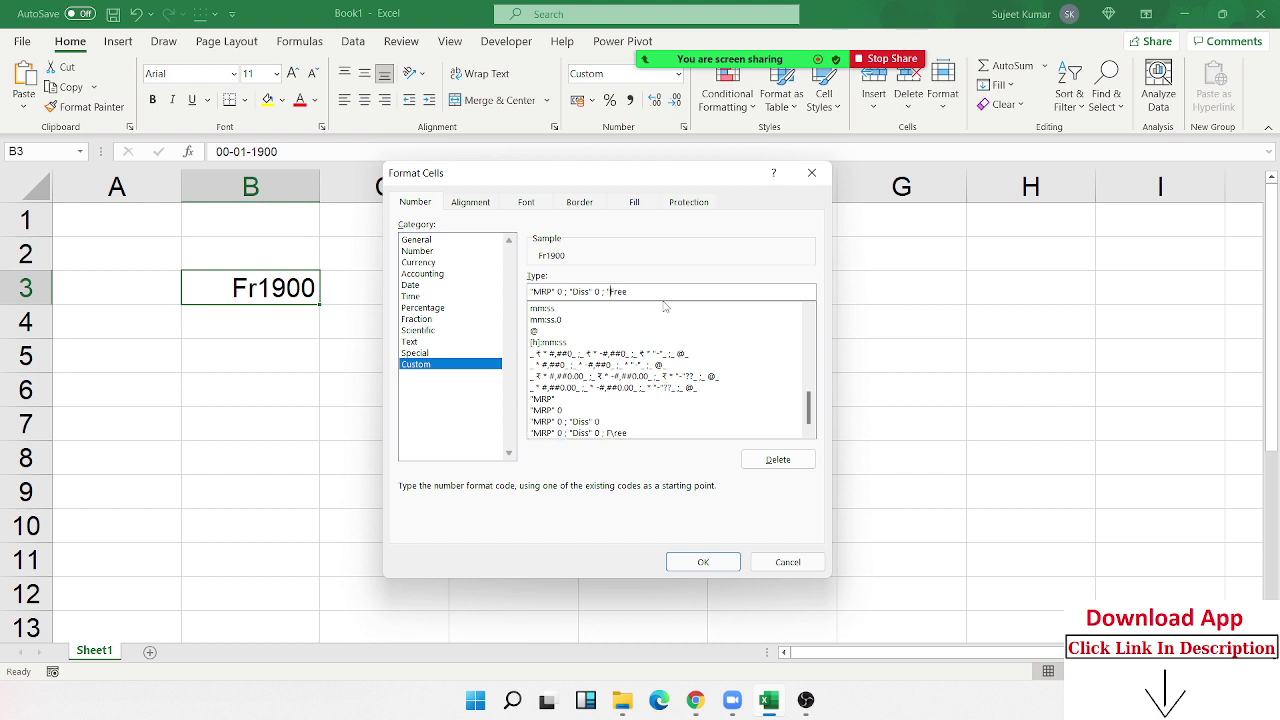
text(")
text(Ni)
text(l")
text( @)
key(Return)
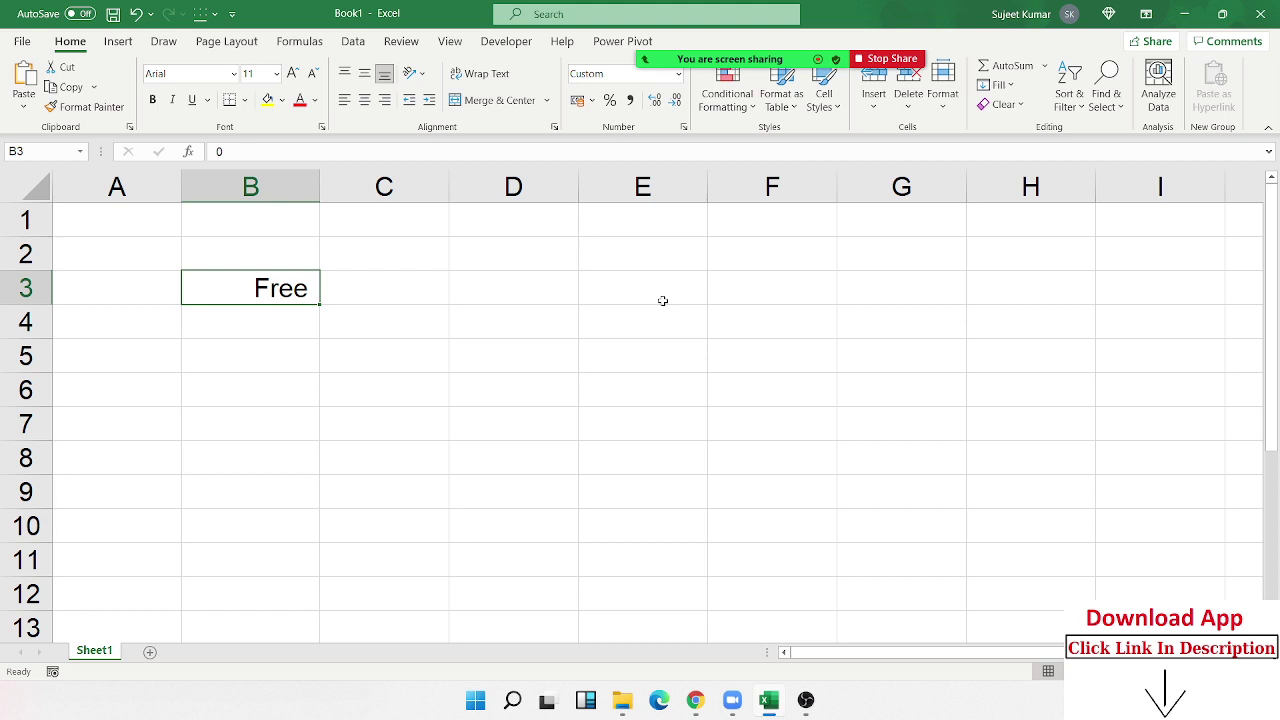
Step: Enter 45 in B3 to show MRP 45, then add a new blank Sheet2
text(45)
key(Return)
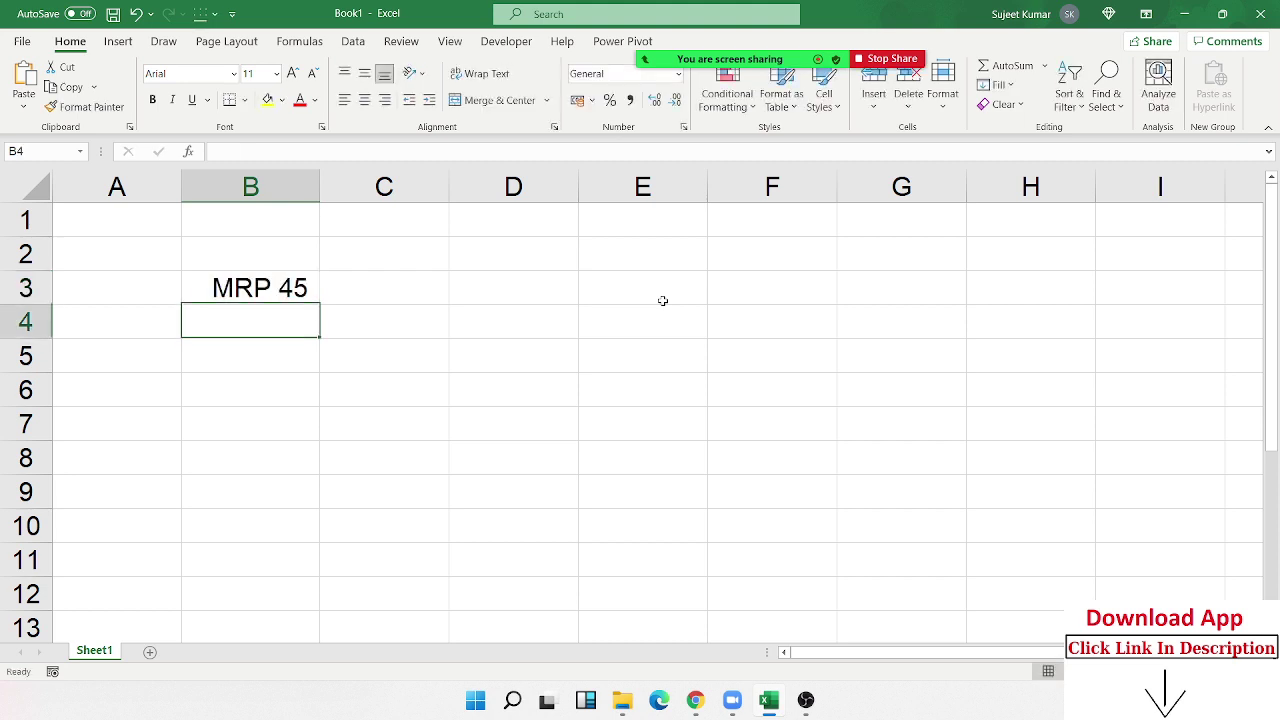
key(Up)
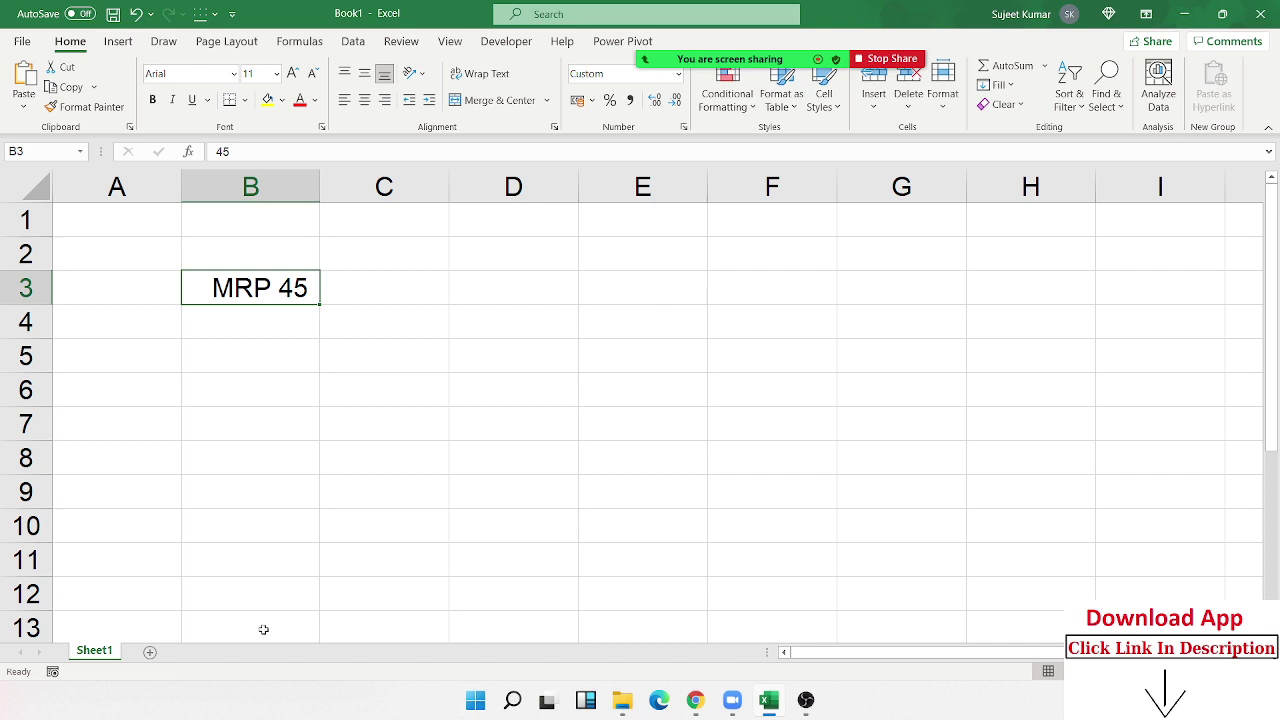
click(150, 652)
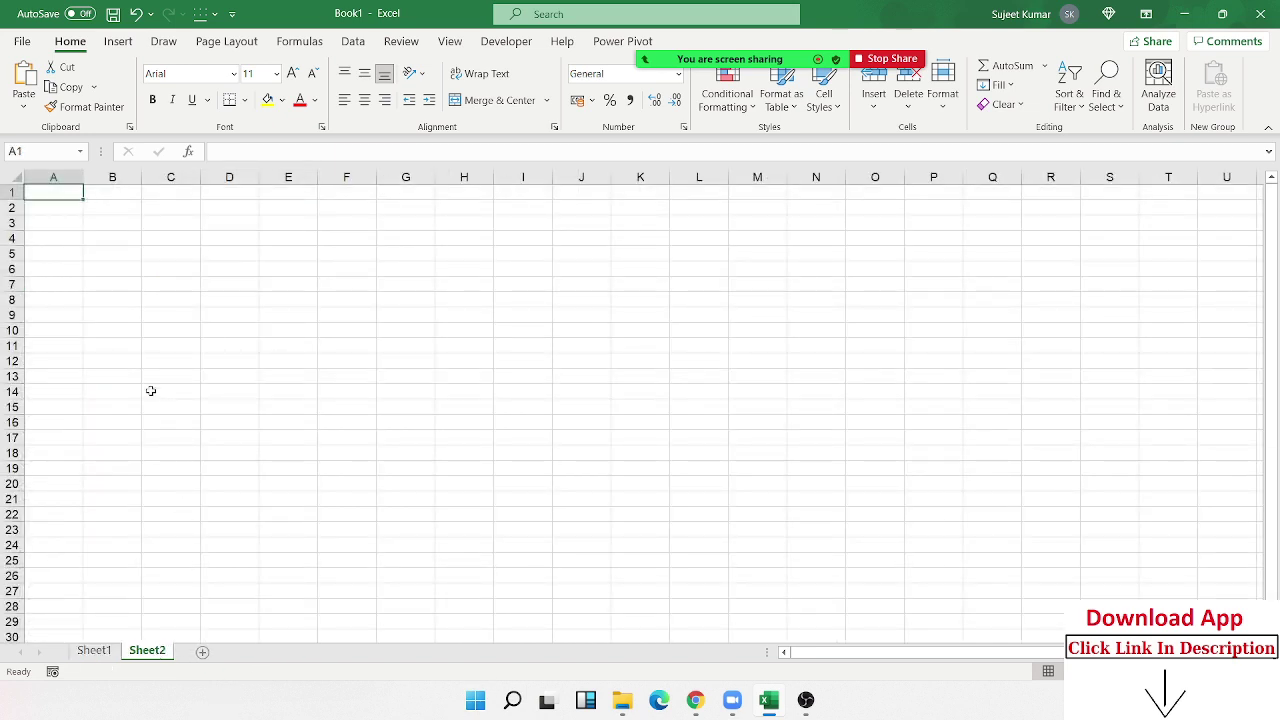
Step: Put a Name header in A1 and fill ten names down A2:A11
ctrl+scroll(145, 385, up, 3)
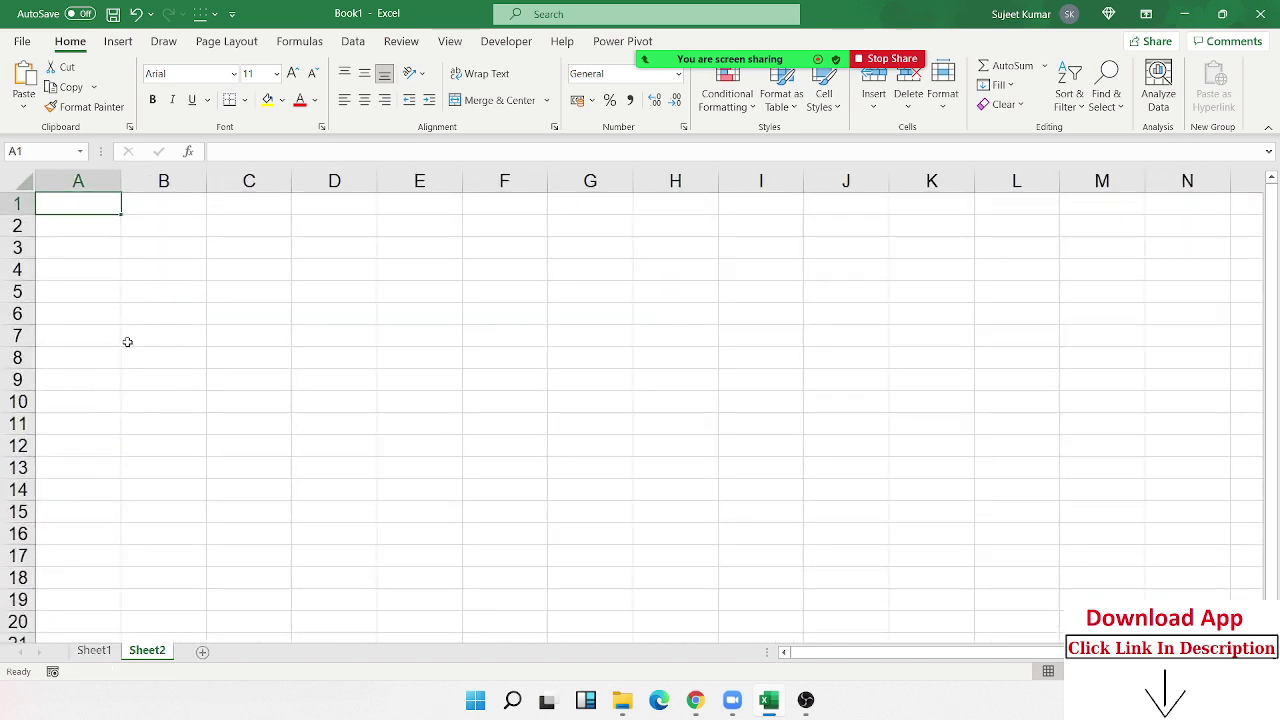
text(Name)
key(Return)
text(Pu)
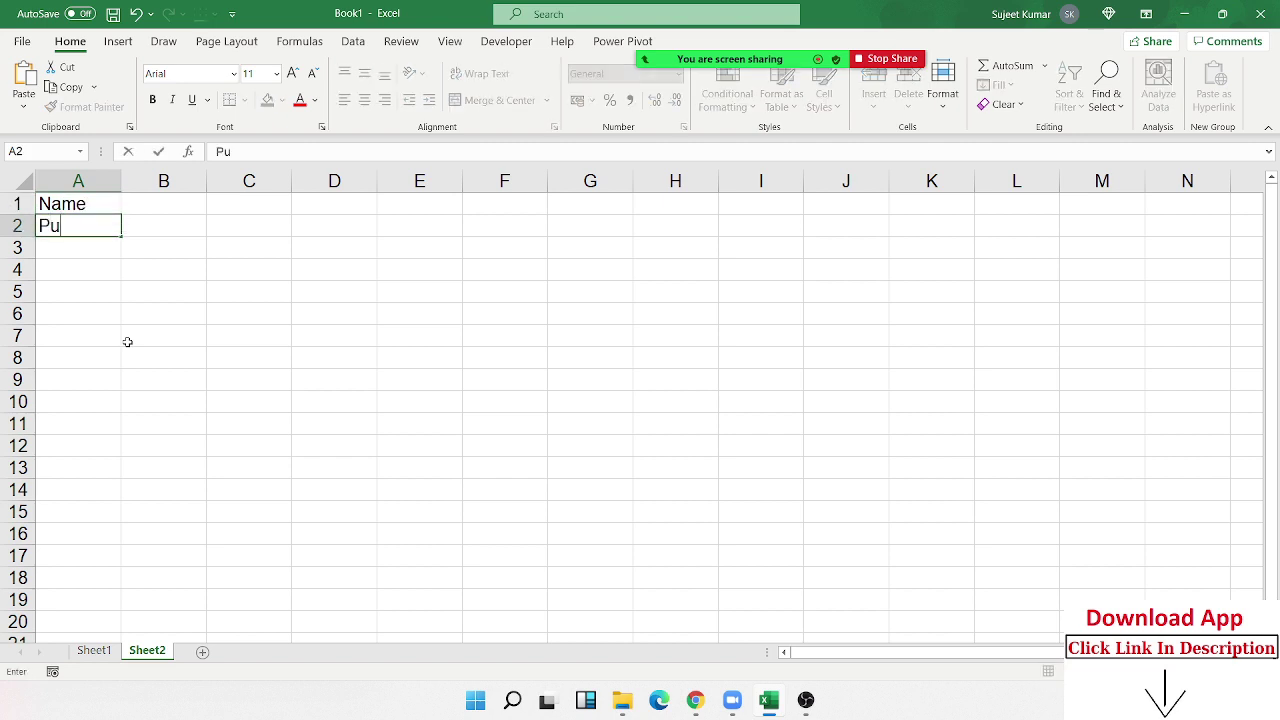
text(ja)
click(80, 289)
click(103, 228)
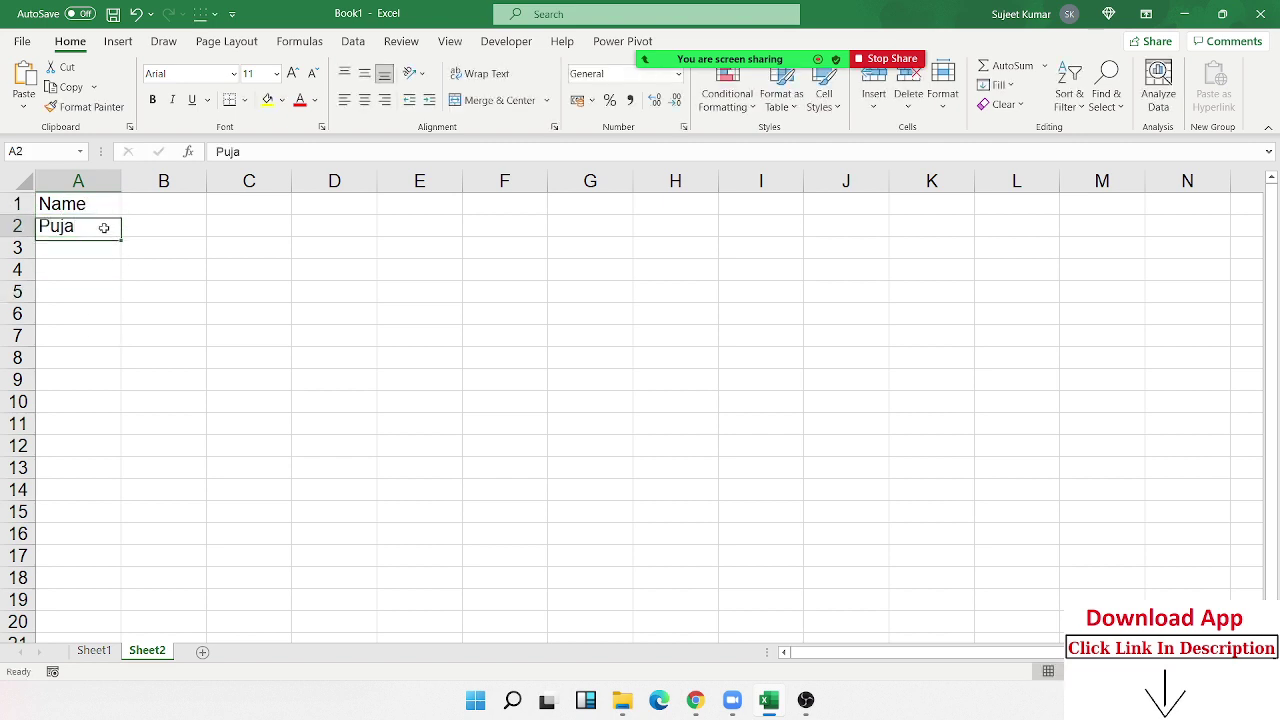
drag(121, 237, 109, 438)
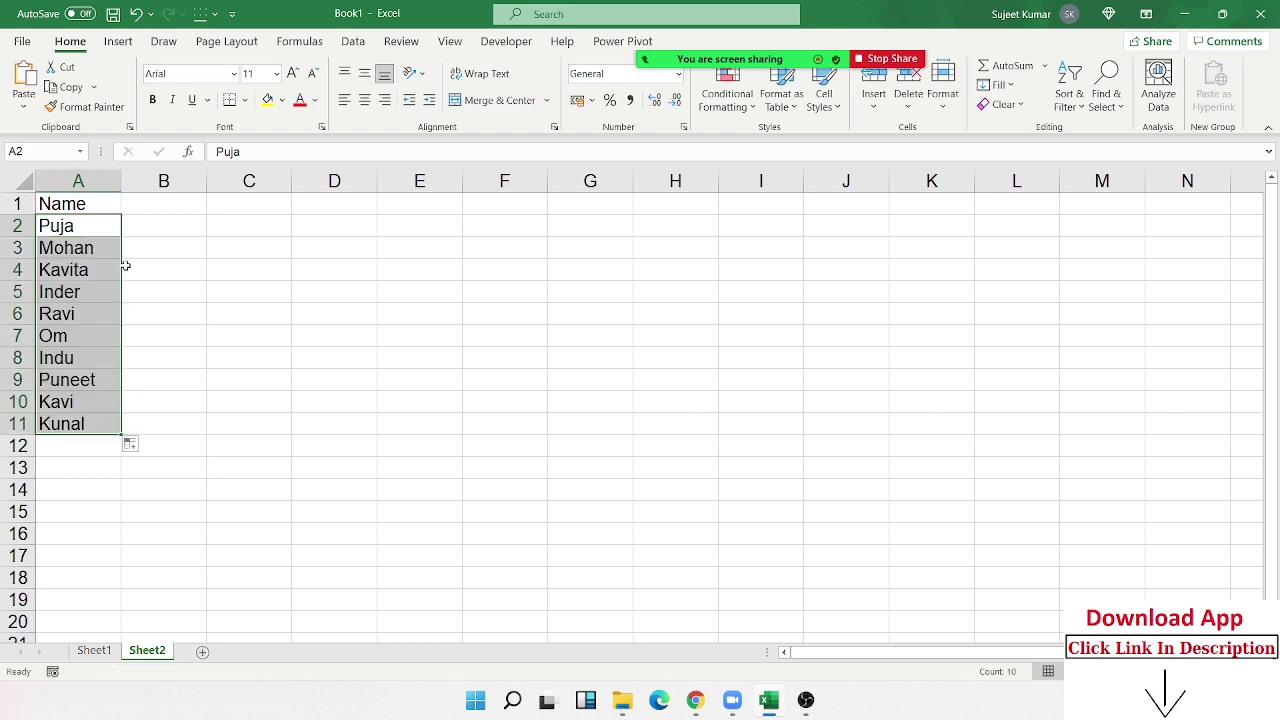
Step: Fill row 1 with dates from 01-Sep in B1 through 30-Sep, then return to B2
click(147, 205)
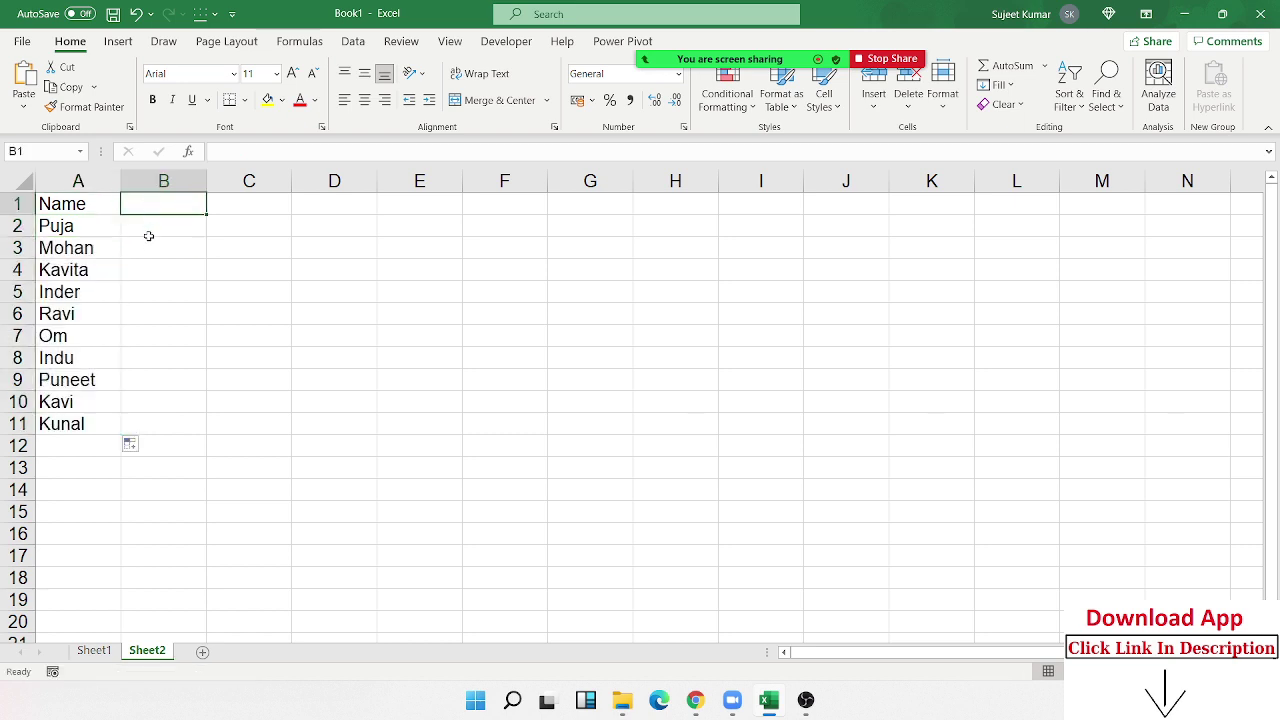
text(?)
key(Escape)
text(1-9)
key(Return)
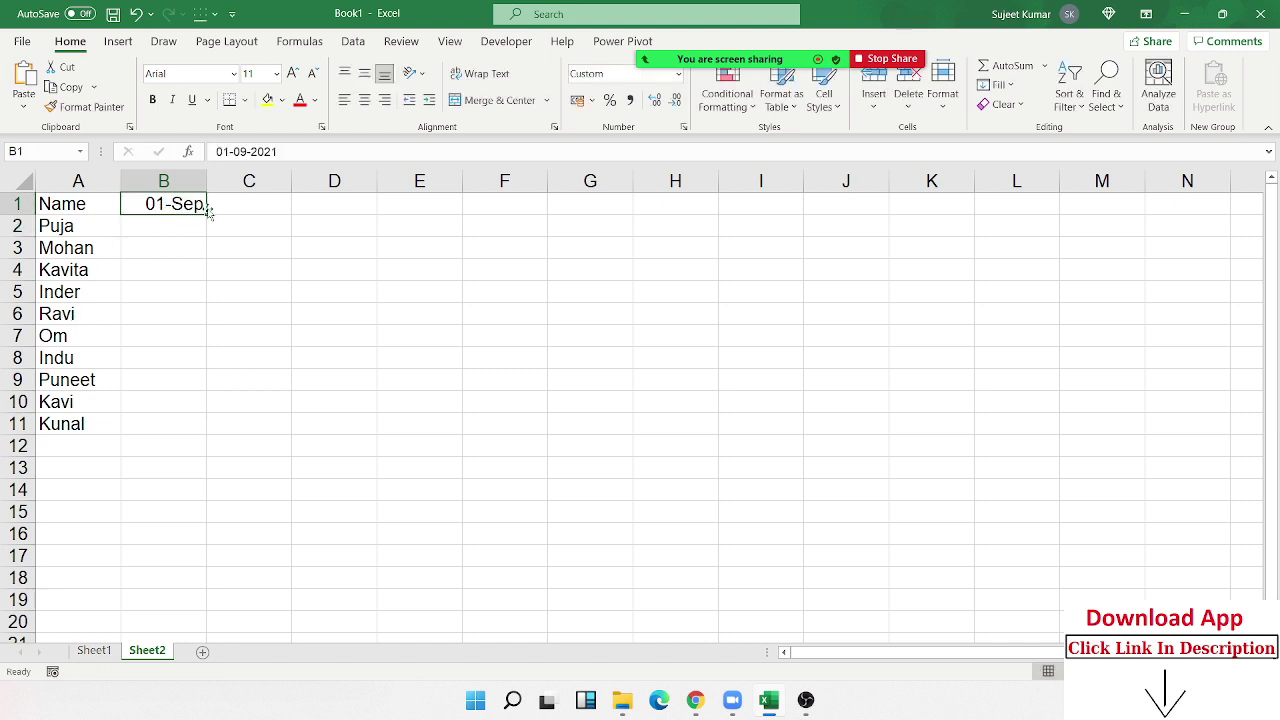
mouse_move(206, 215)
mouse_down()
mouse_move(1188, 301)
mouse_move(1160, 323)
mouse_up()
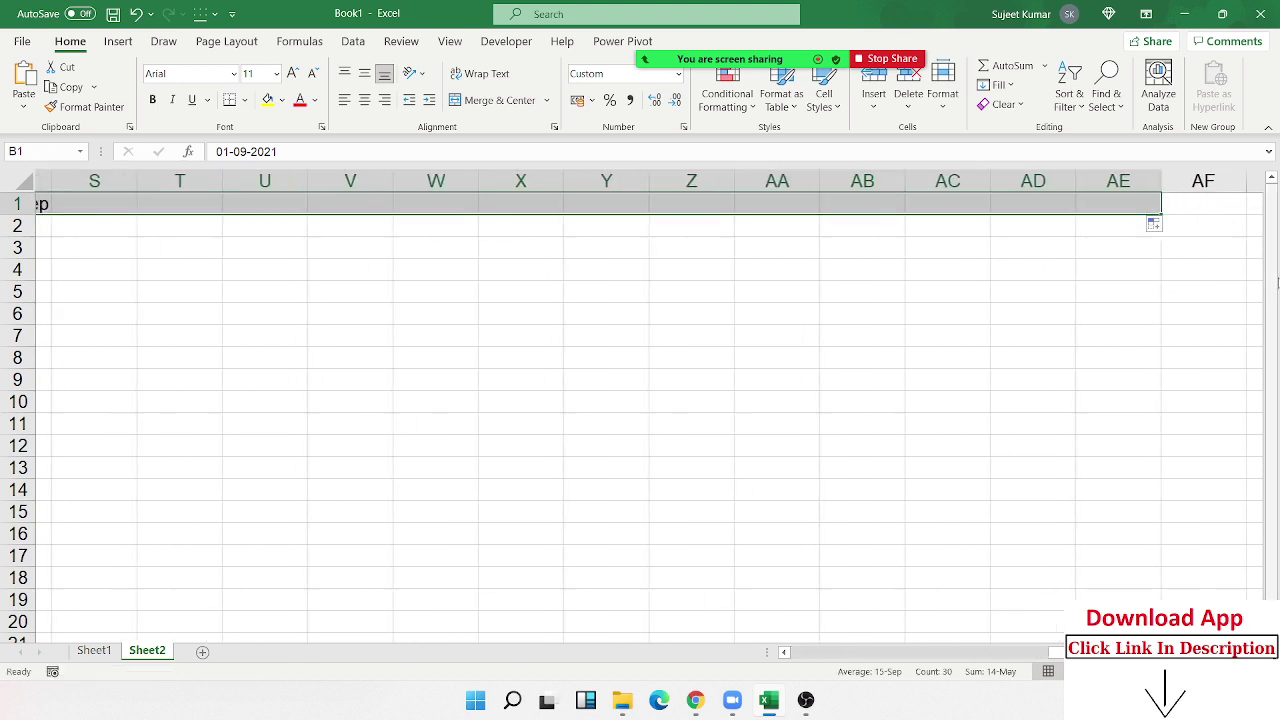
drag(1160, 210, 1150, 215)
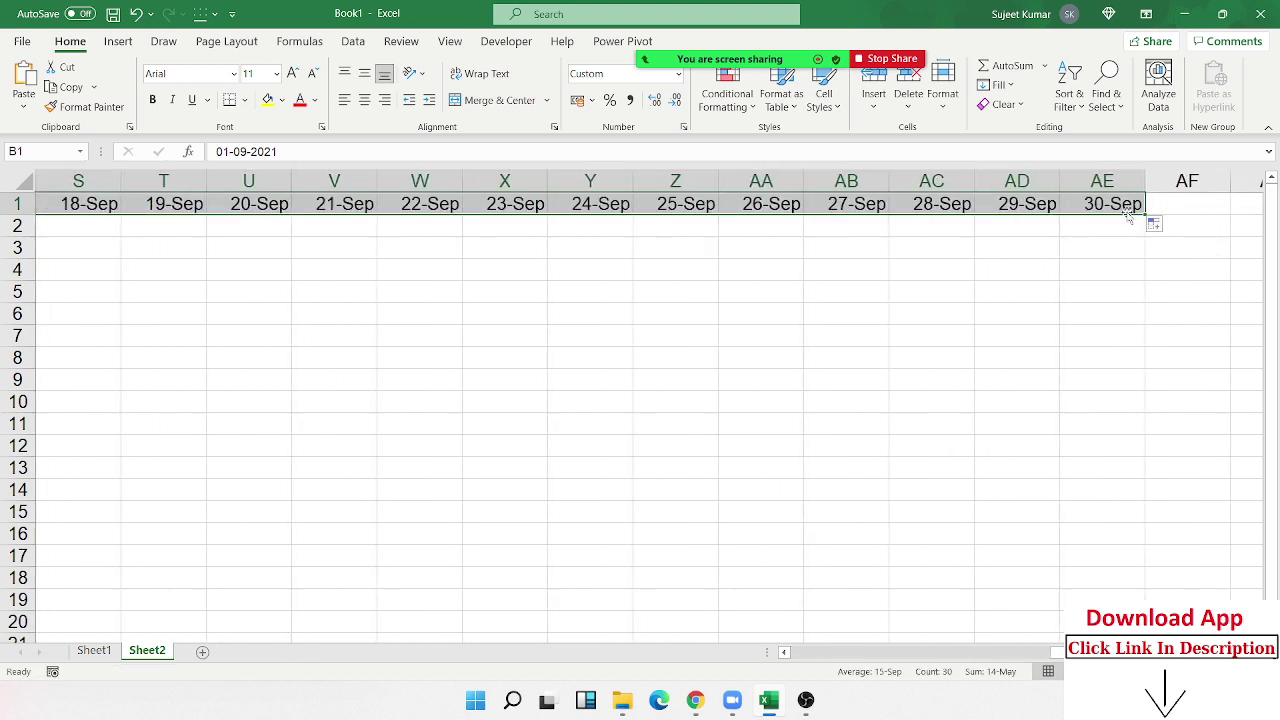
key(ctrl+Home)
key(Down)
key(Right)
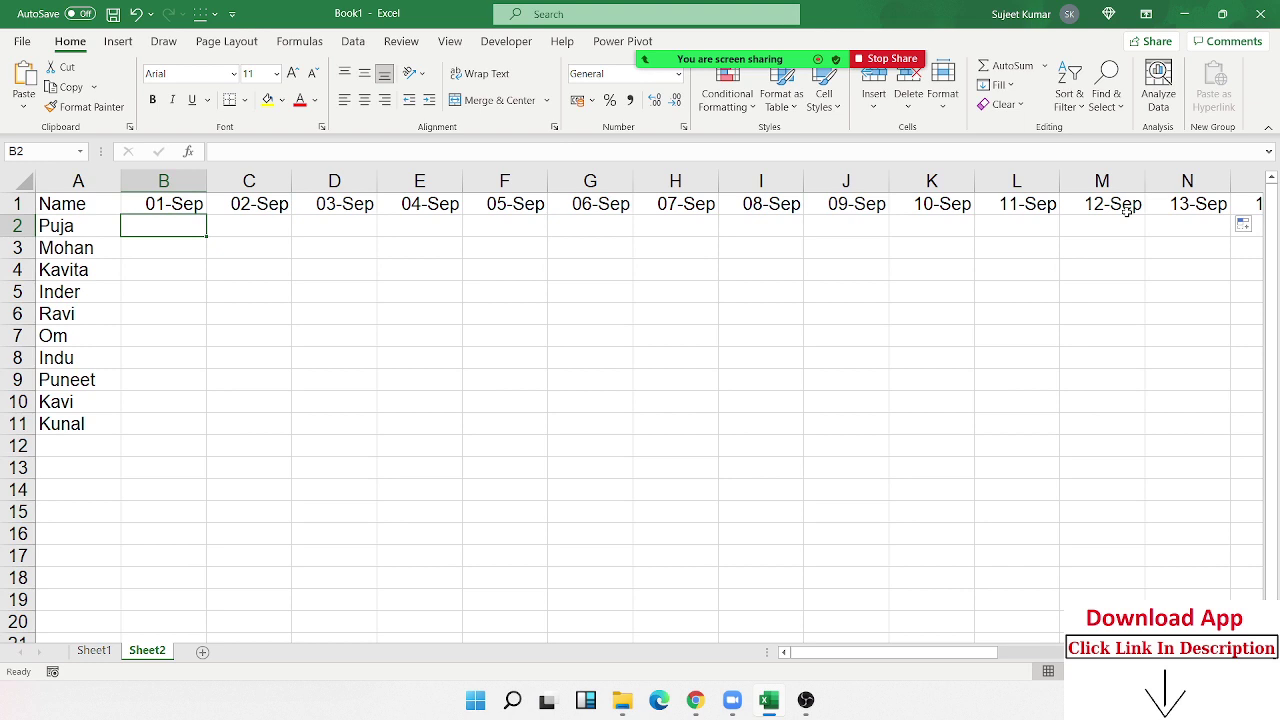
Step: Fill the B2:AE11 grid with =RANDBETWEEN(0,9) formulas
text(=ra)
key(Down)
key(Down)
key(Down)
key(Tab)
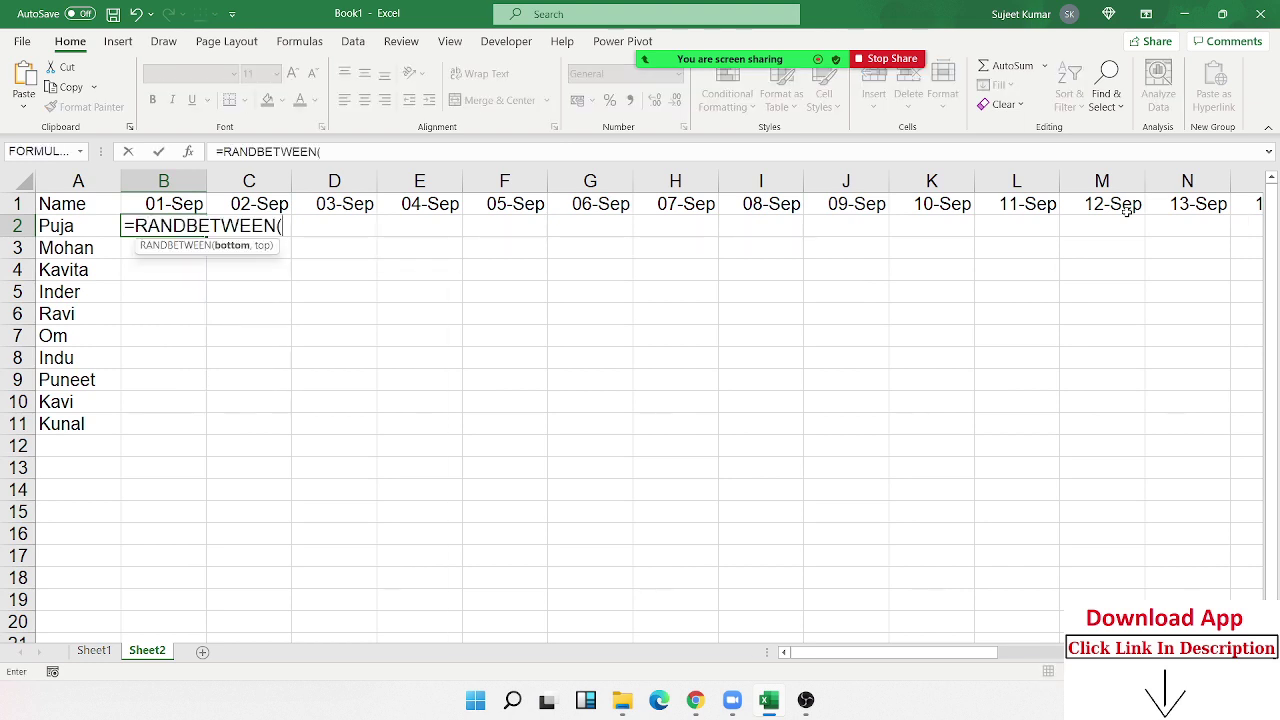
text(0,9)
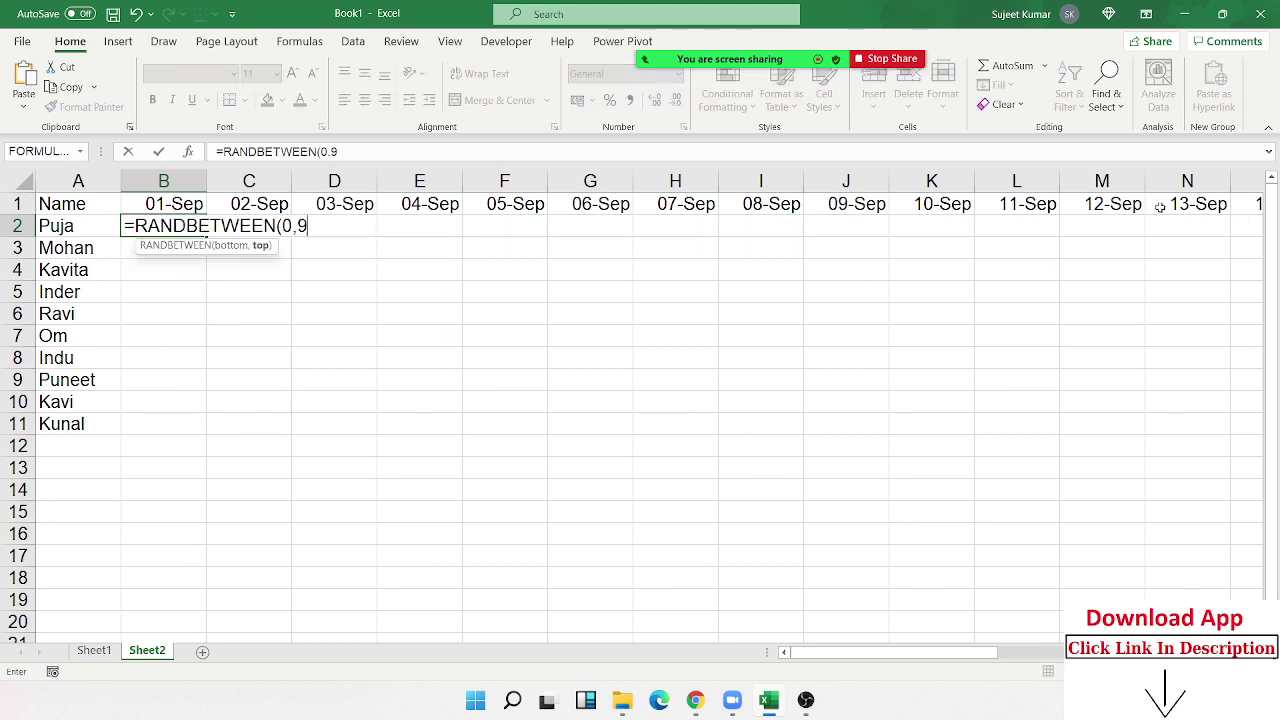
key(Return)
key(Up)
key(Up)
key(ctrl+Right)
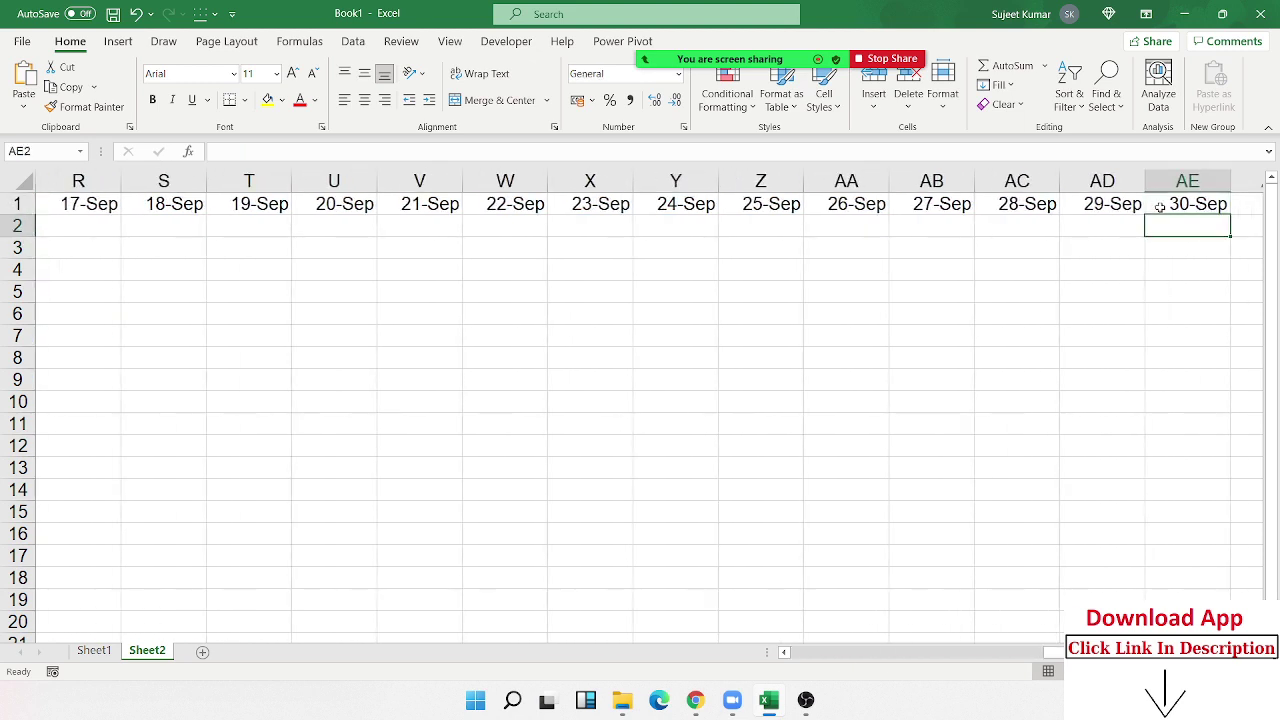
key(Down)
key(ctrl+shift+Left)
key(shift+Down)
key(shift+Down)
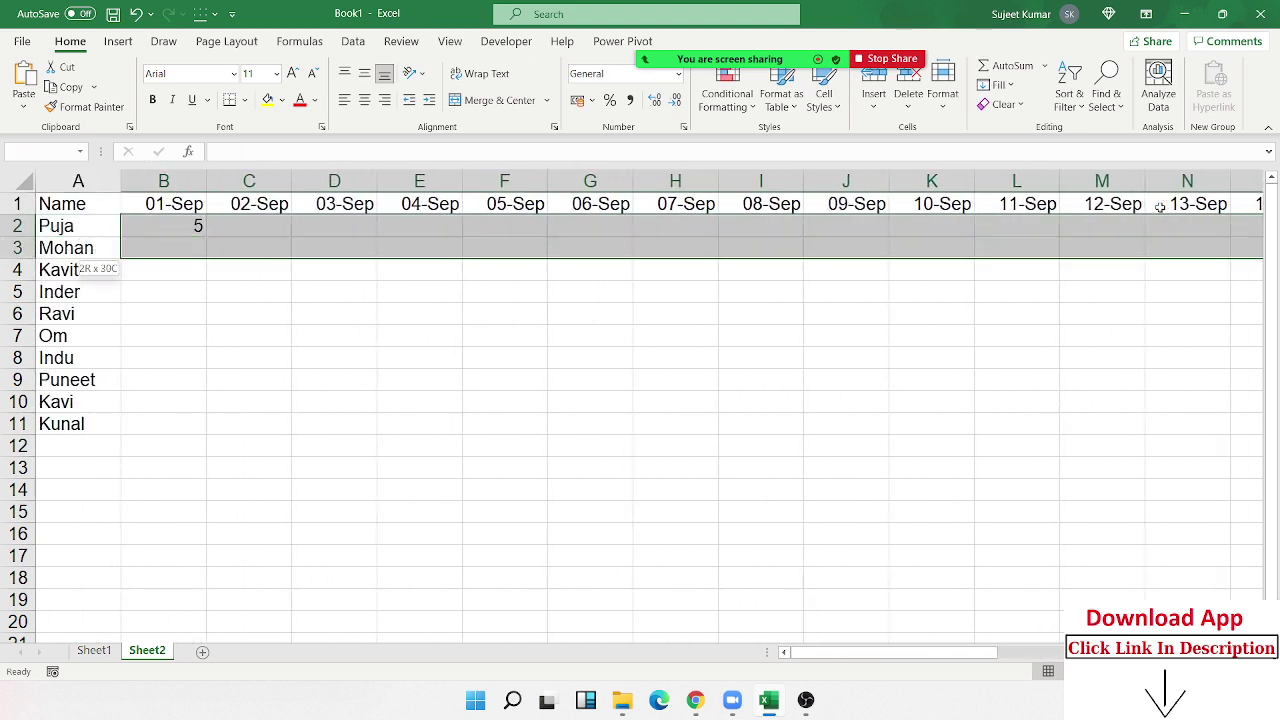
key(shift+Down)
key(shift+Down)
key(shift+Down)
key(shift+Down)
key(shift+Down)
key(shift+Down)
key(shift+Down)
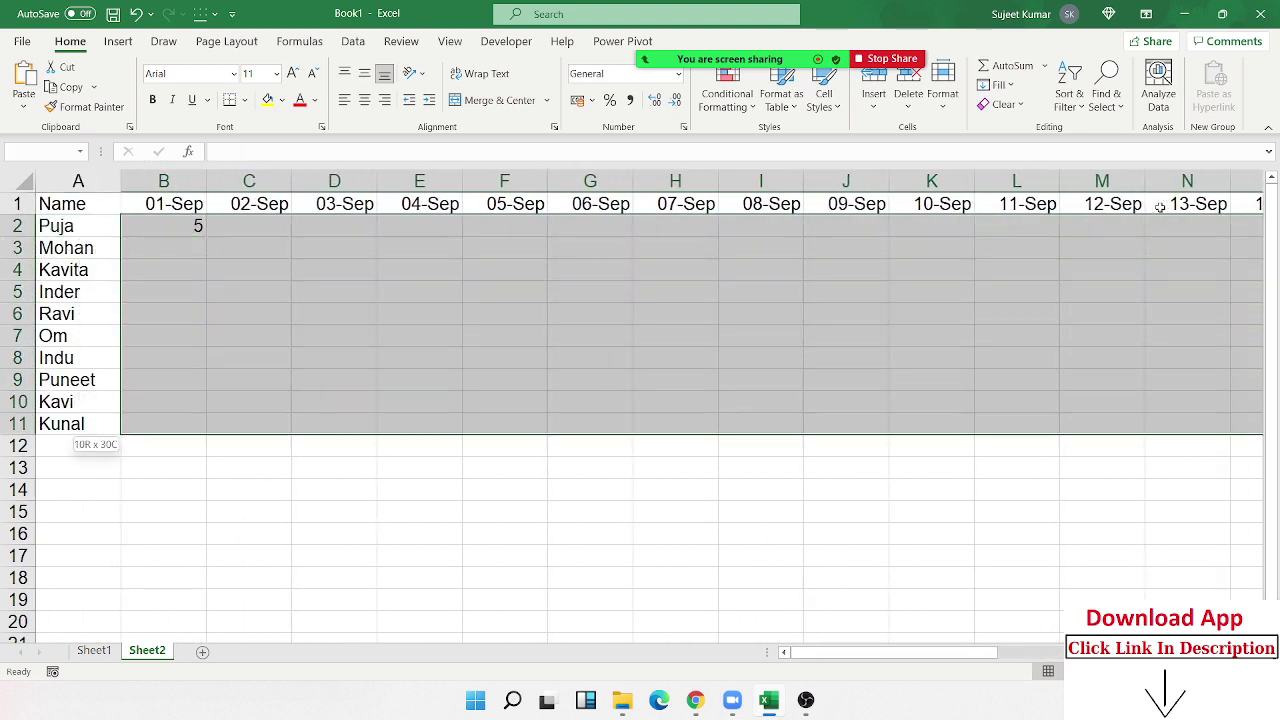
key(ctrl+r)
key(ctrl+d)
Step: Copy the random grid and paste it back as values, then return to B2
key(ctrl+c)
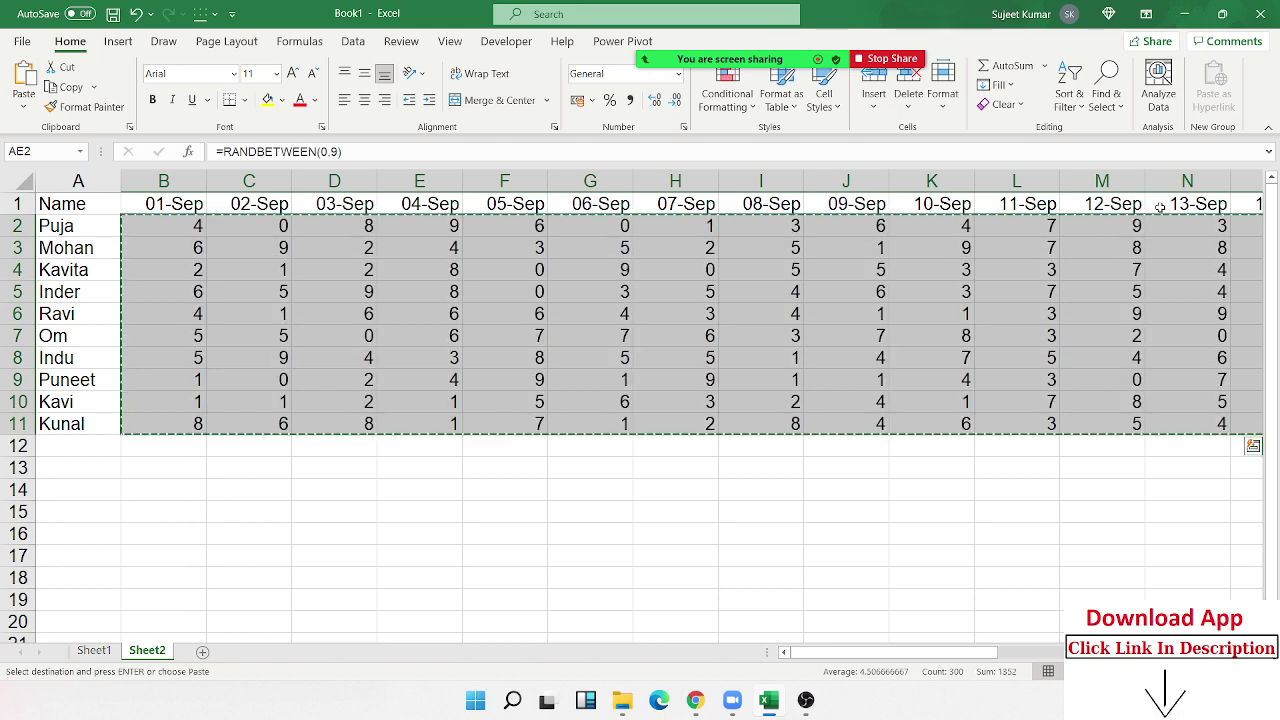
click(23, 106)
click(21, 235)
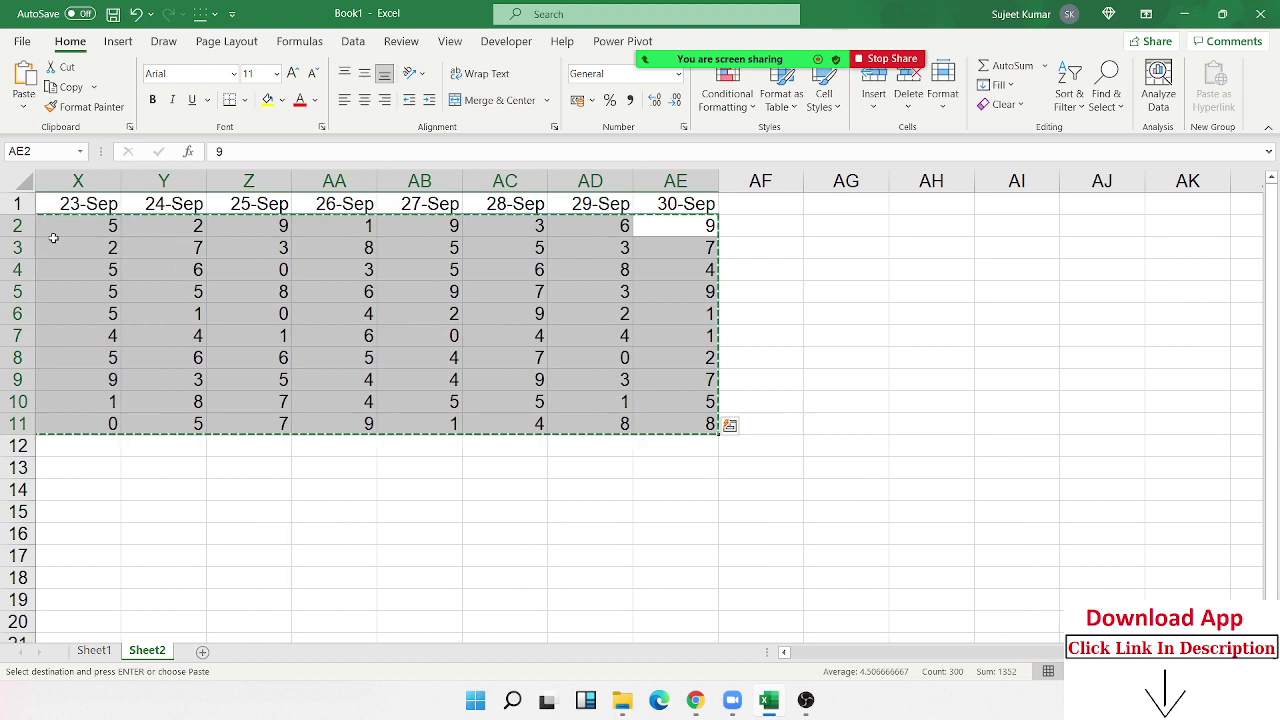
click(38, 237)
key(Escape)
key(ctrl+Left)
key(Right)
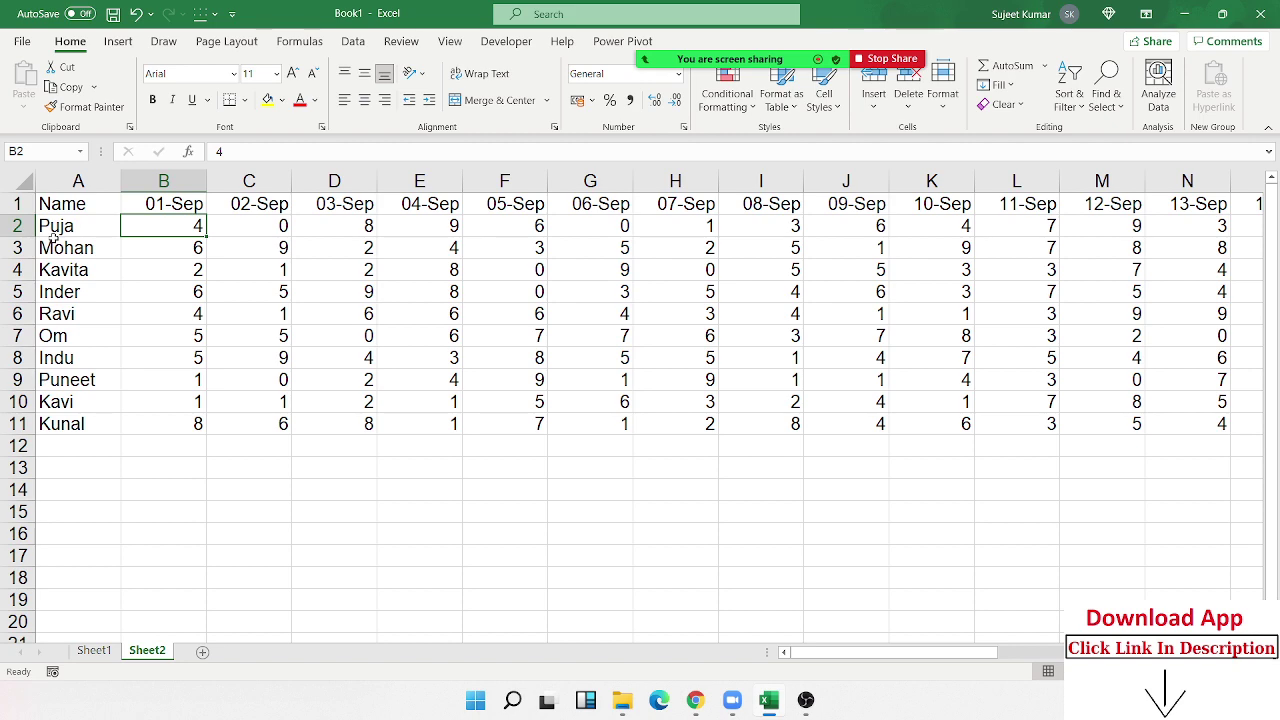
Step: Apply the custom format "P";;"A" to the whole attendance grid B2:AE11
key(ctrl+shift+Right)
key(ctrl+shift+Down)
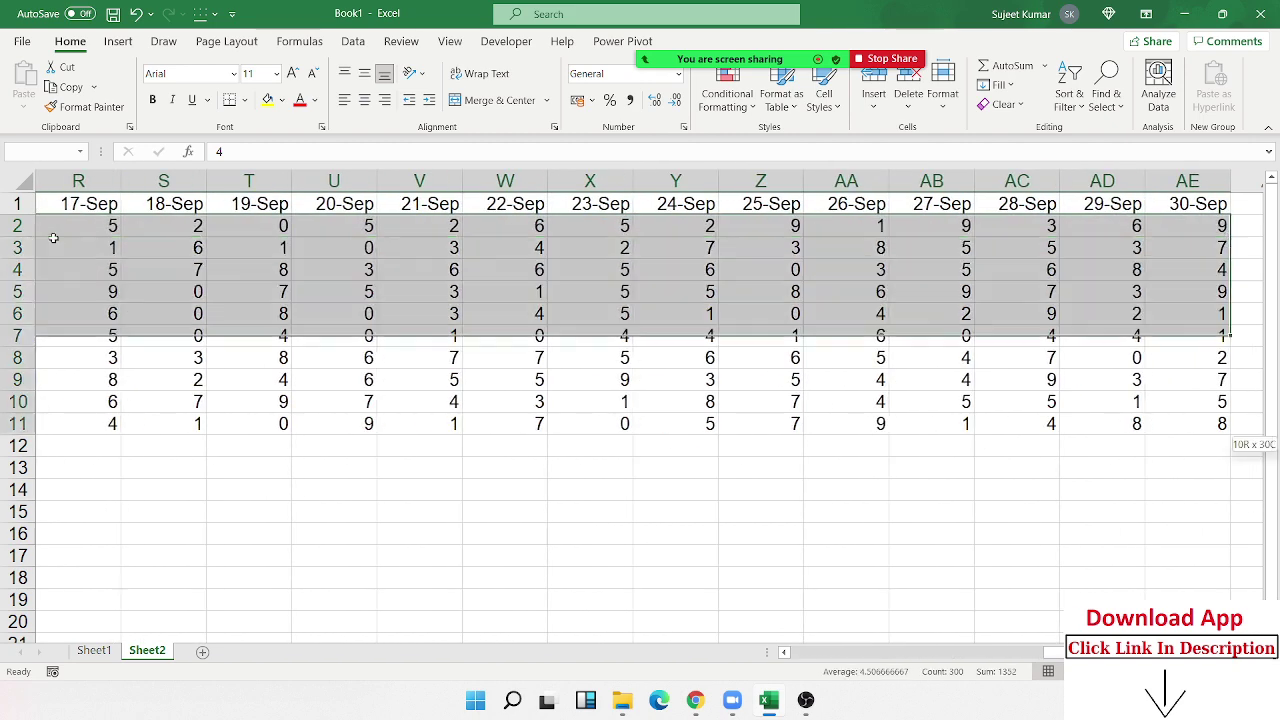
right_click(352, 303)
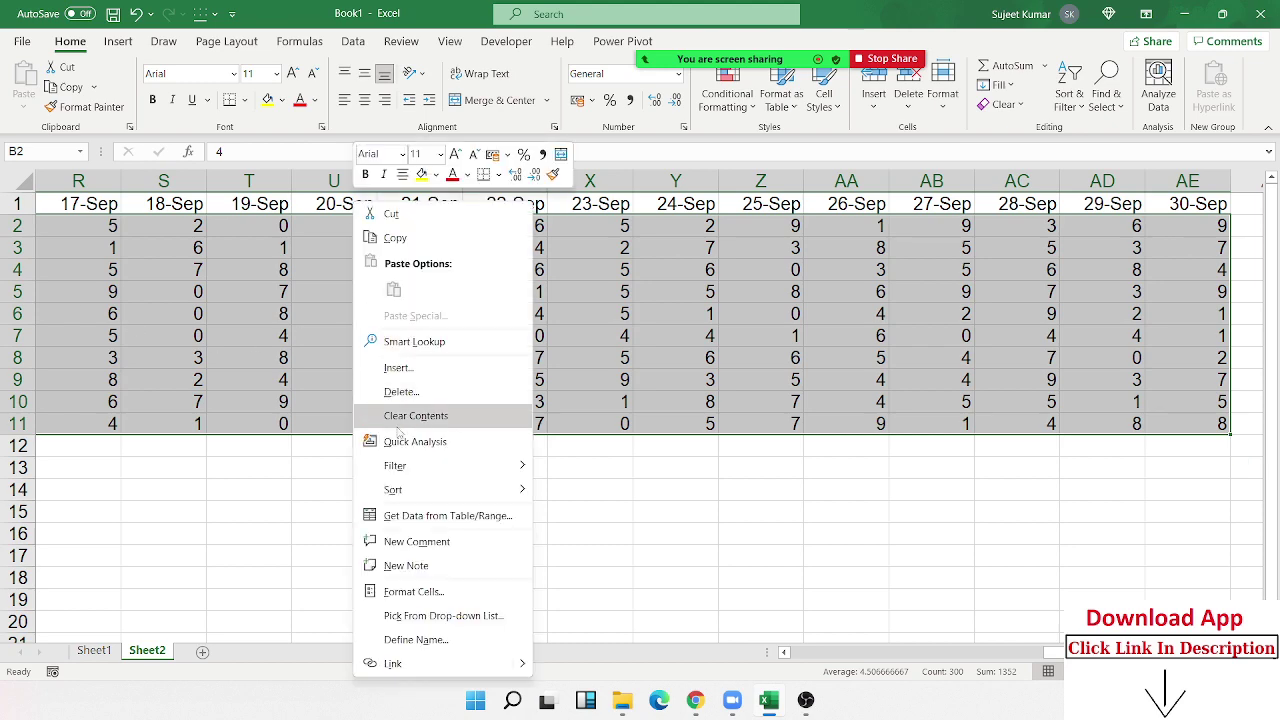
click(414, 592)
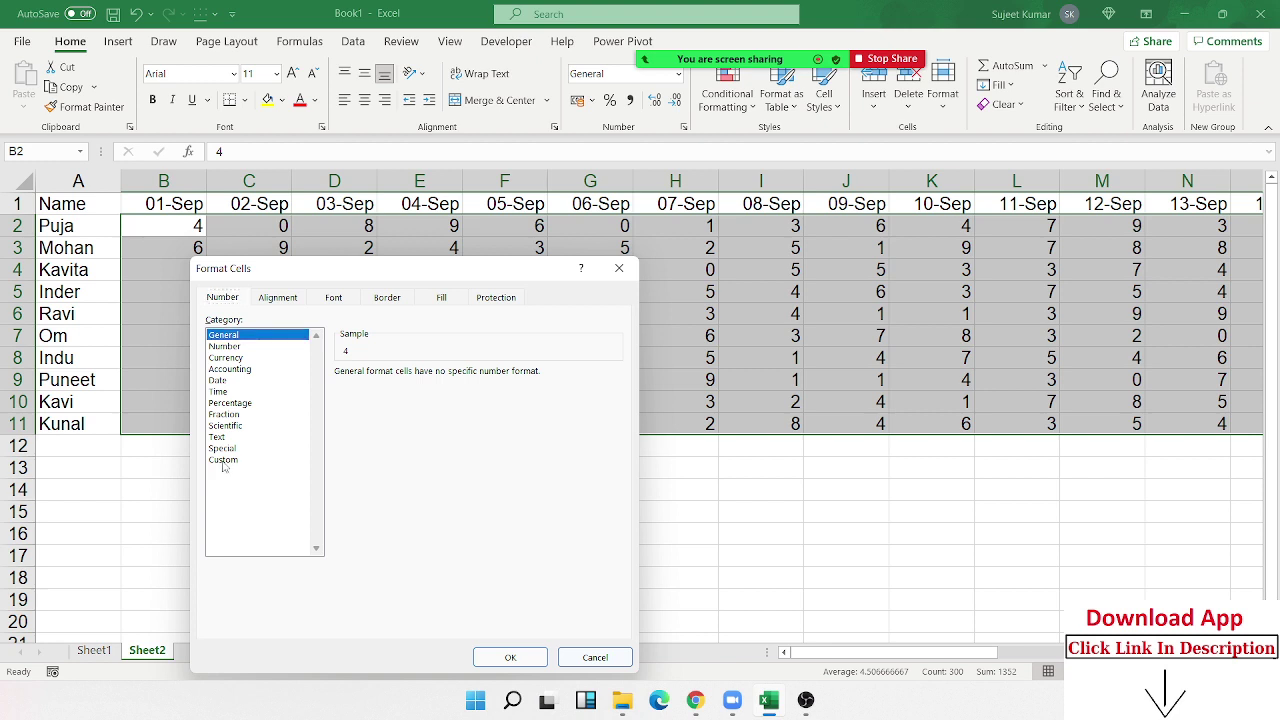
click(224, 460)
double_click(463, 385)
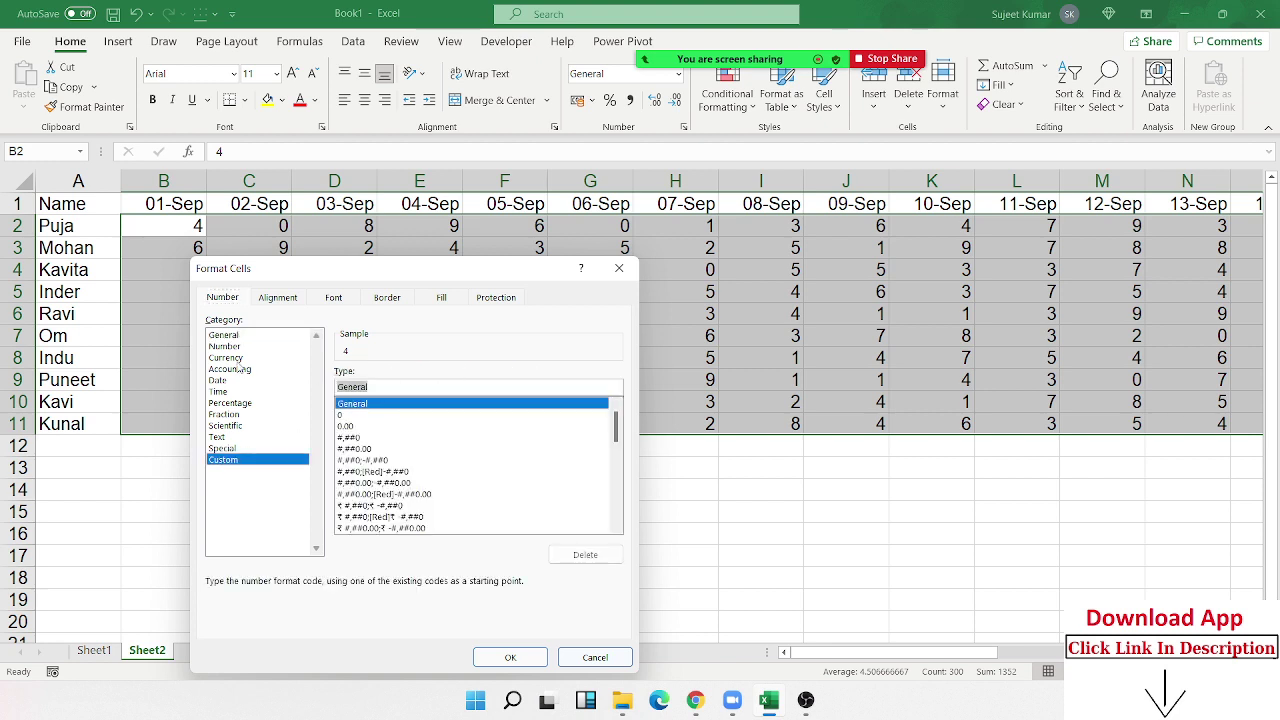
text("P")
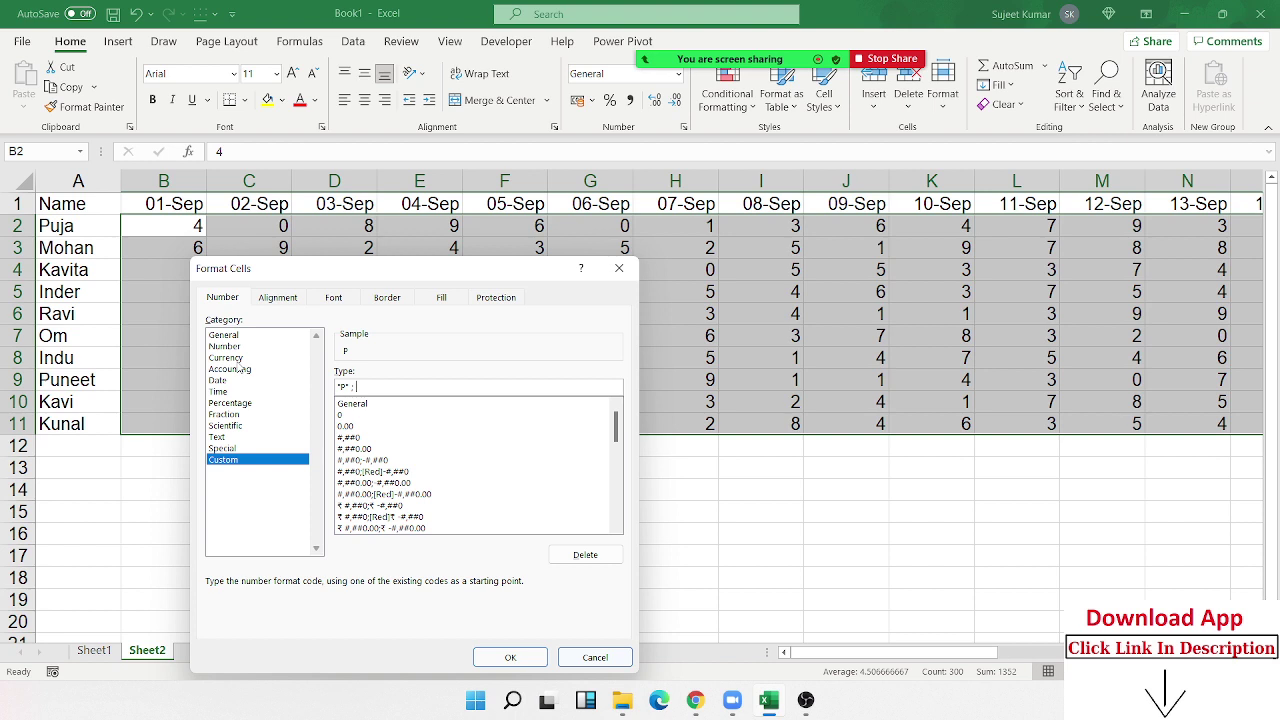
text(")
text(A")
click(357, 386)
text(;)
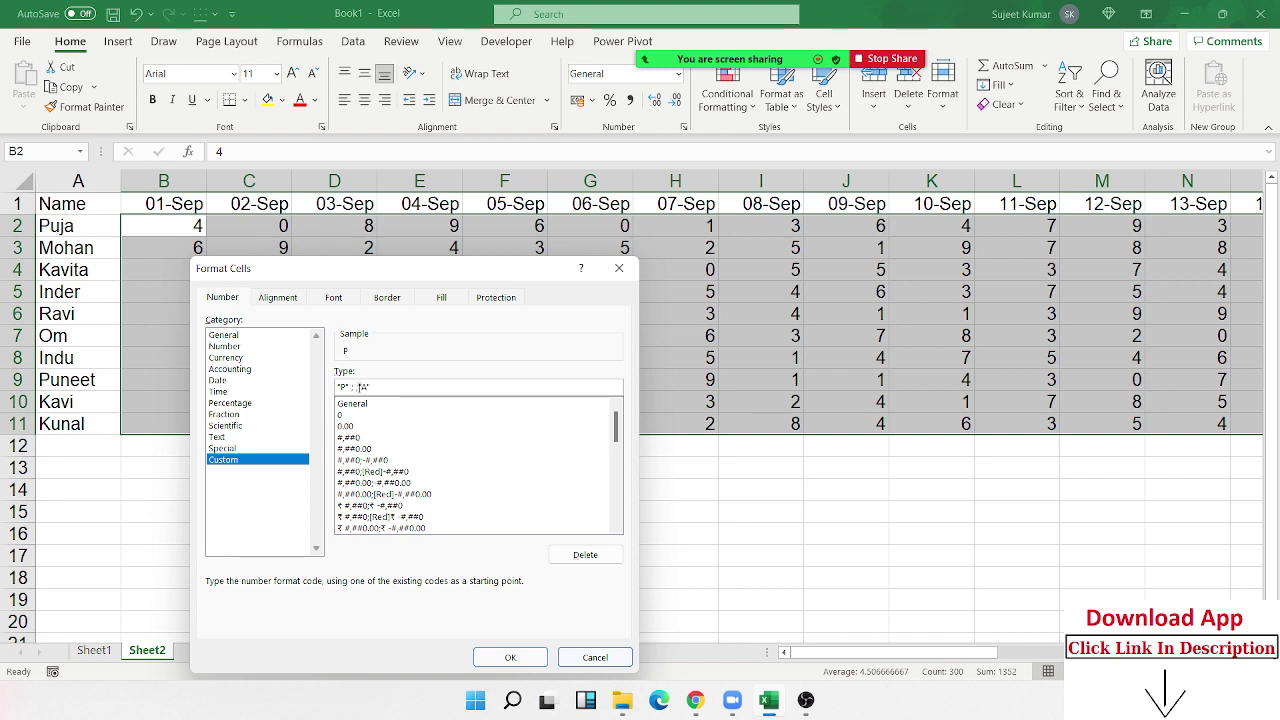
click(508, 657)
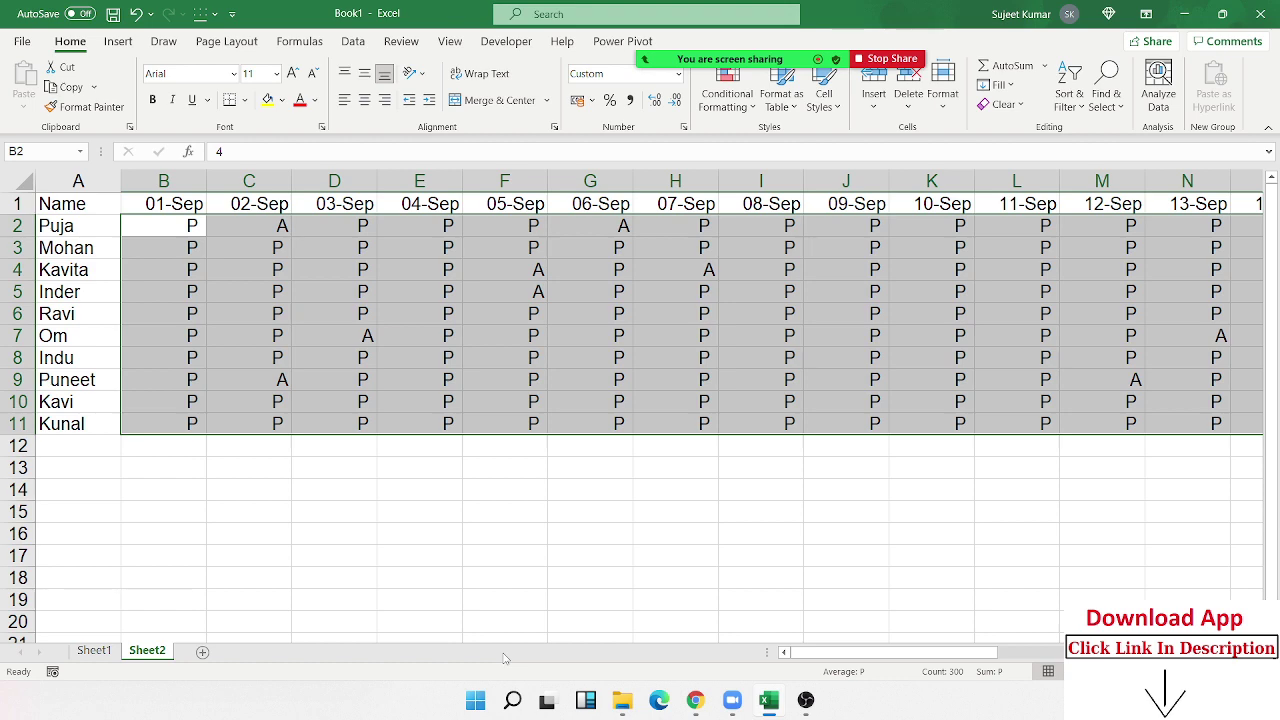
key(alt+Tab)
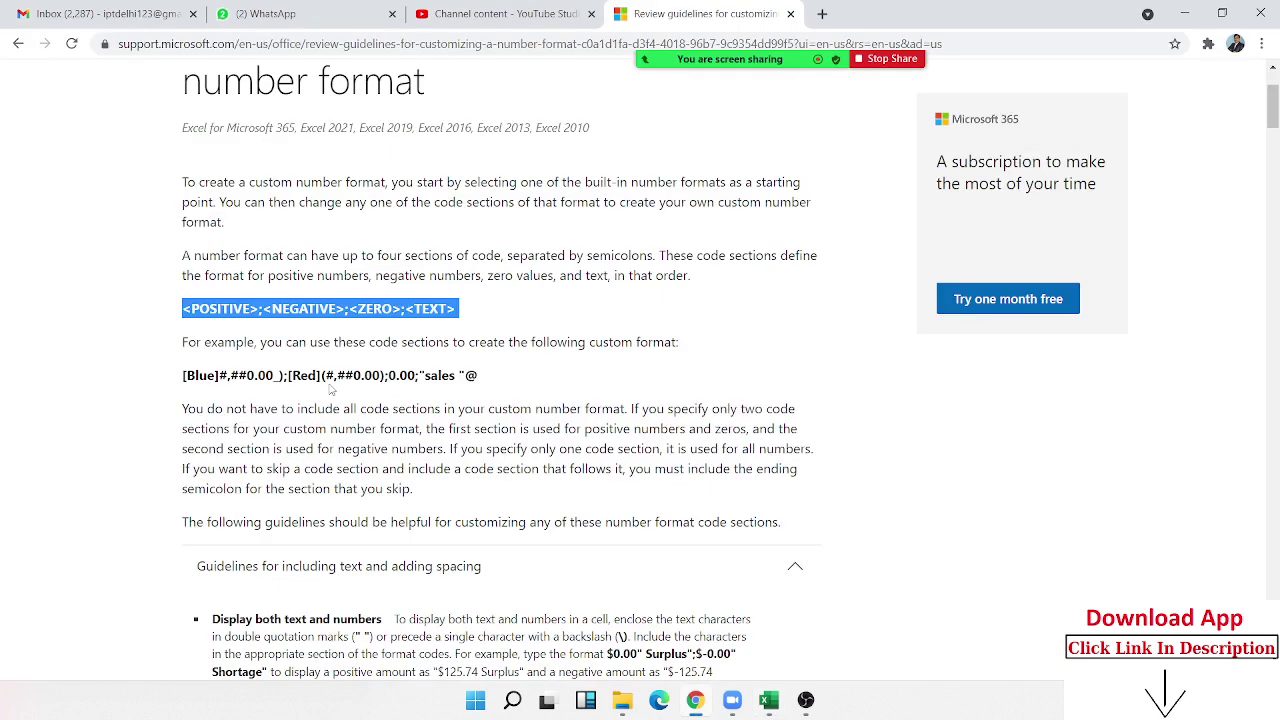
Step: Highlight the [Red] colour code in the support page example, then go back to Excel
drag(320, 376, 288, 376)
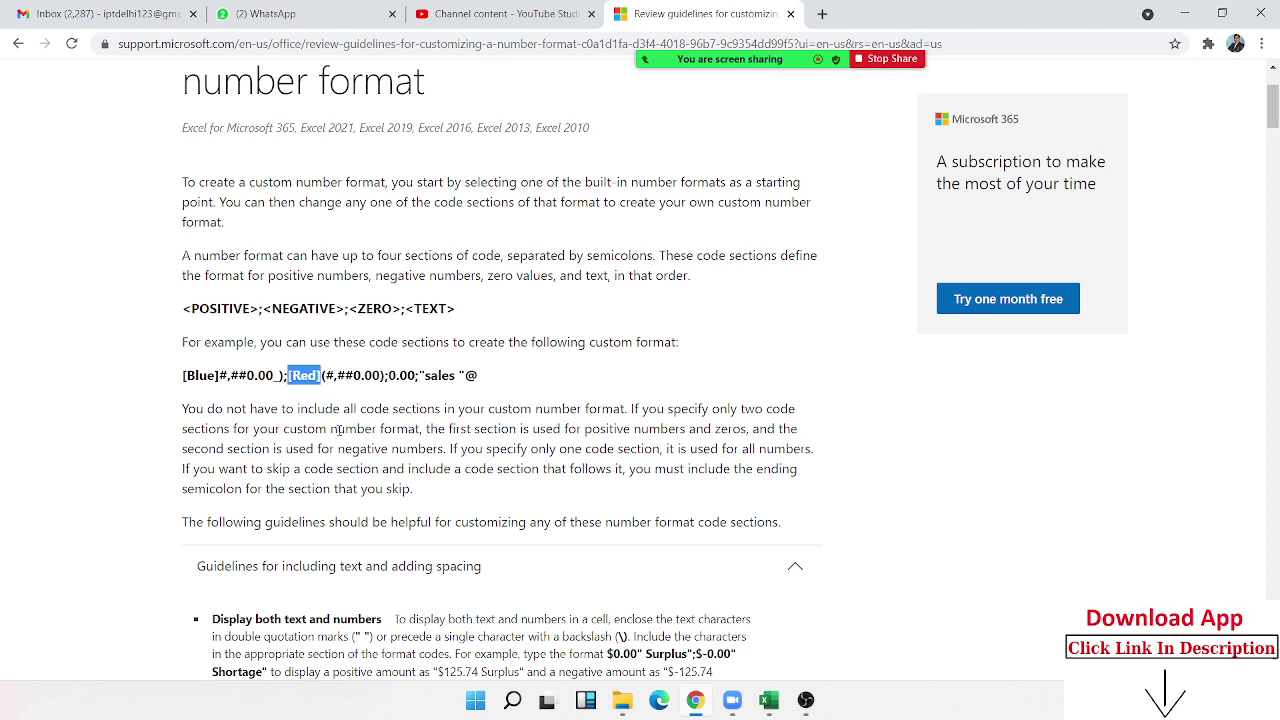
click(358, 424)
key(alt+Tab)
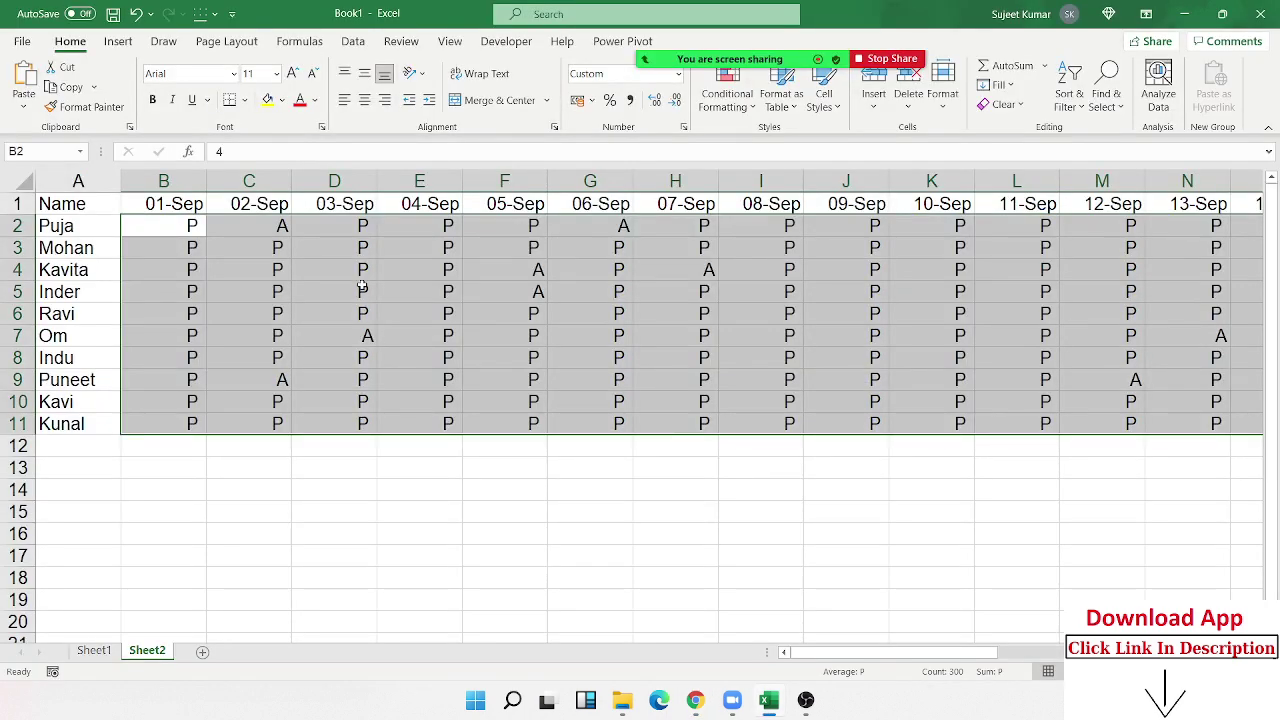
Step: Change the attendance grid's custom format to "P";;[Red]"A" so absence marks show red
right_click(363, 287)
click(424, 591)
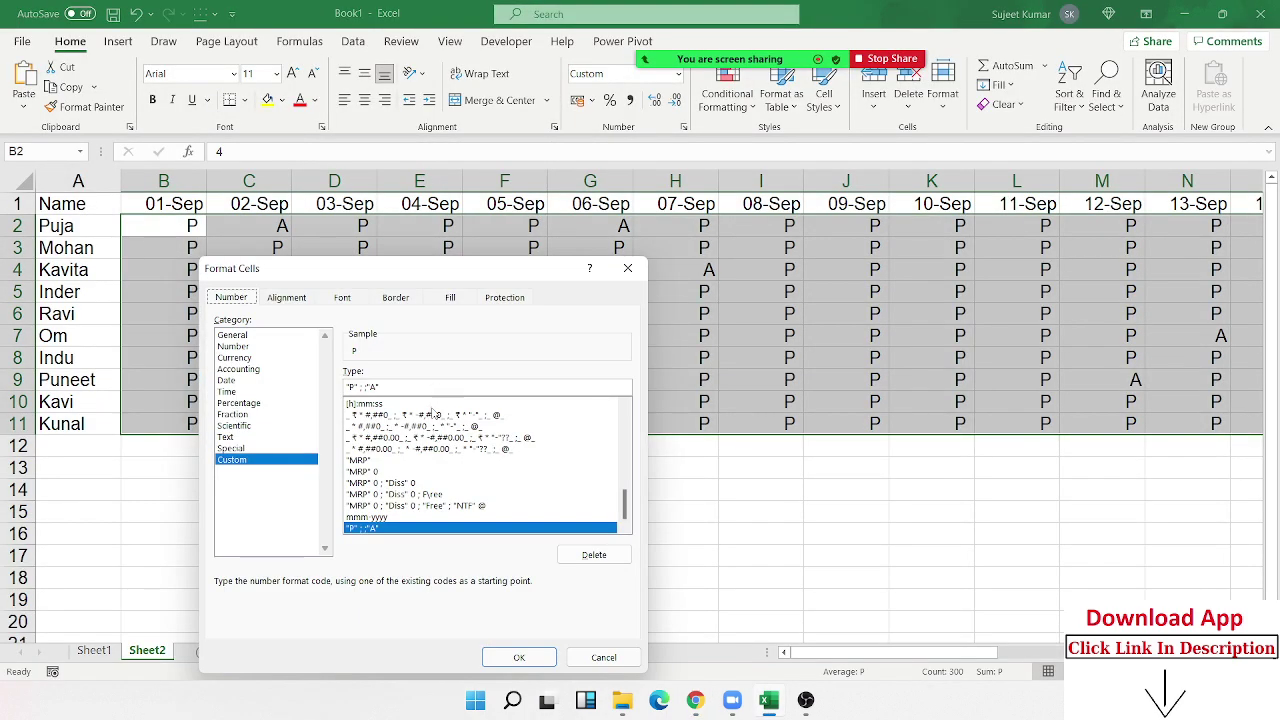
click(388, 385)
text([Red])
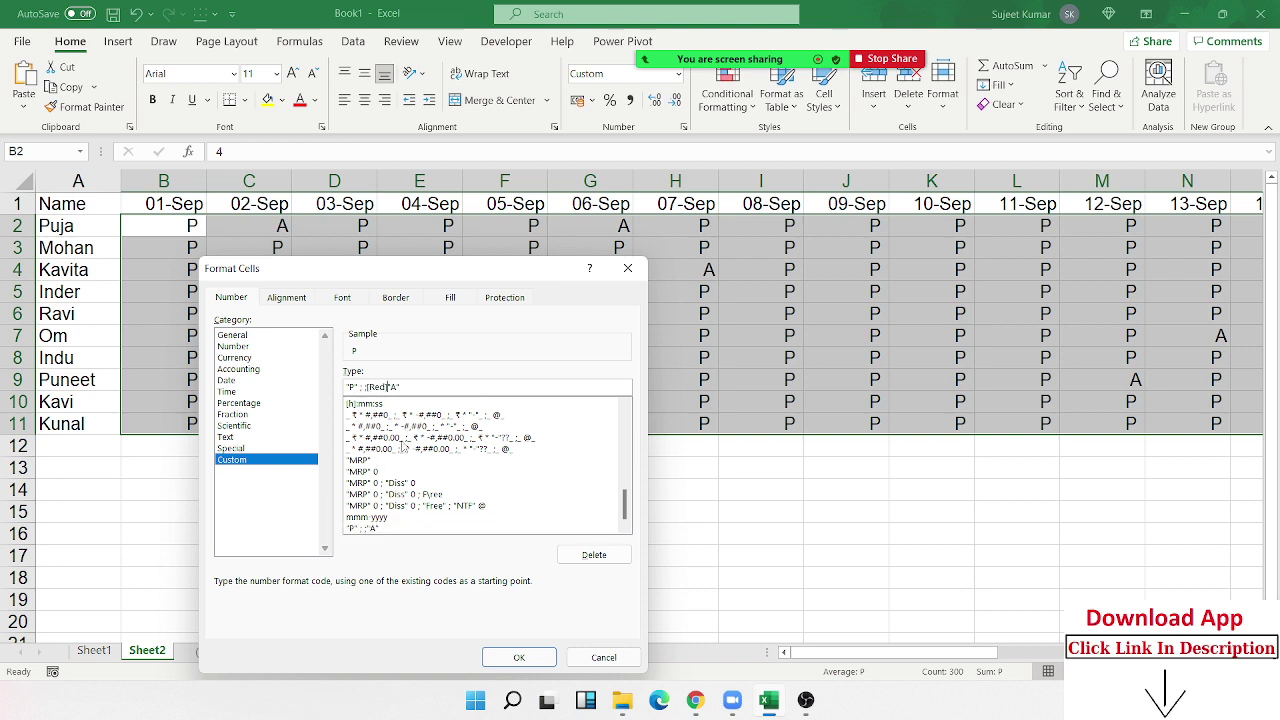
click(532, 657)
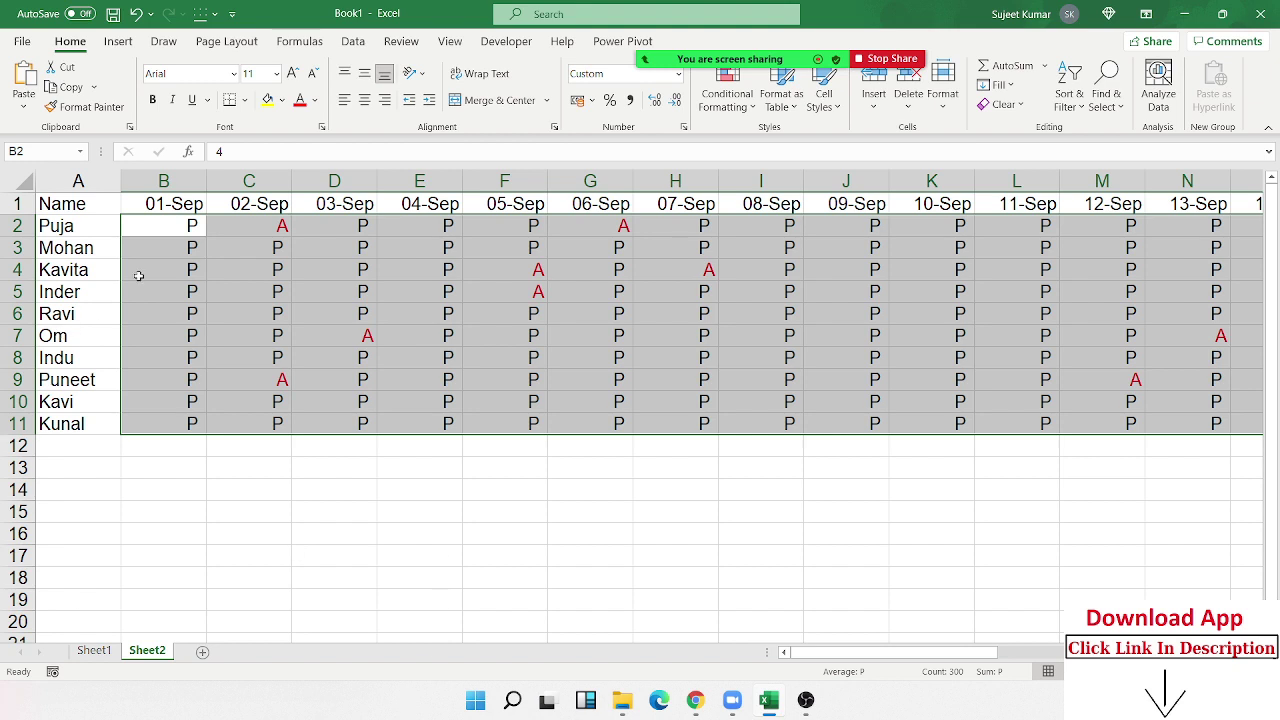
Step: Inspect B2's raw value, then go to Sheet1's MRP 45 example and the Chrome help page
click(167, 225)
key(F2)
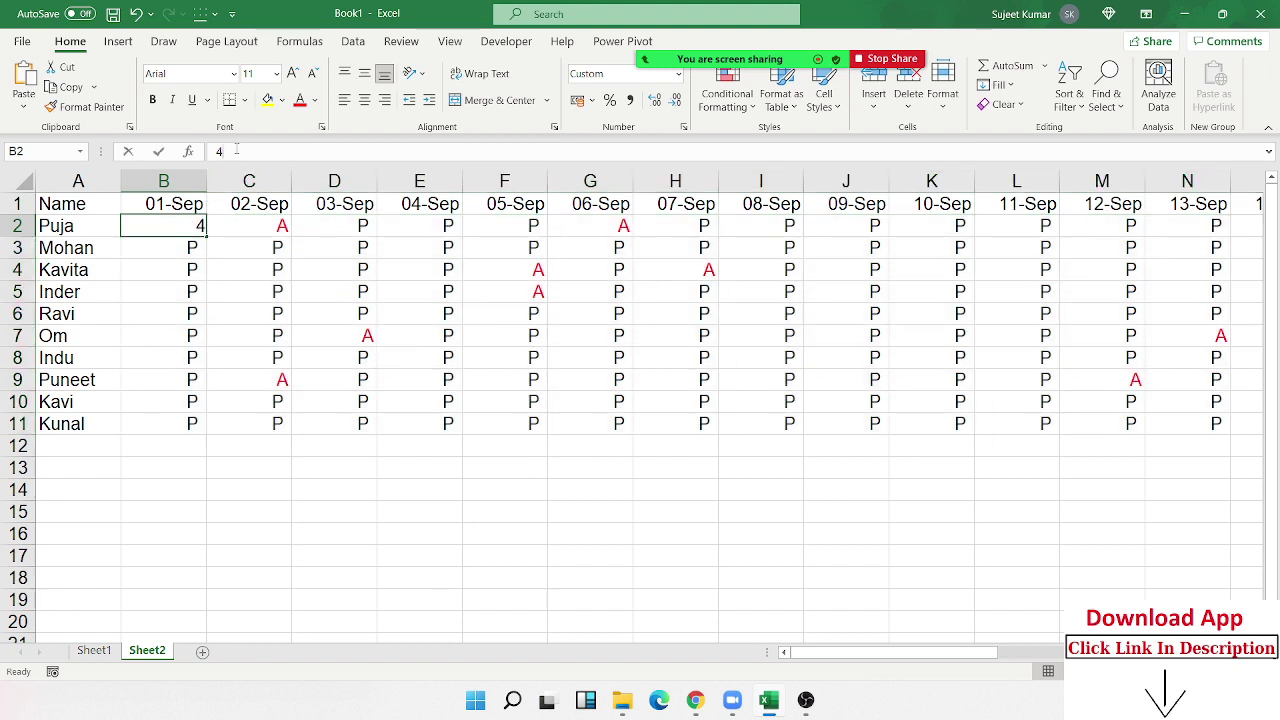
click(220, 249)
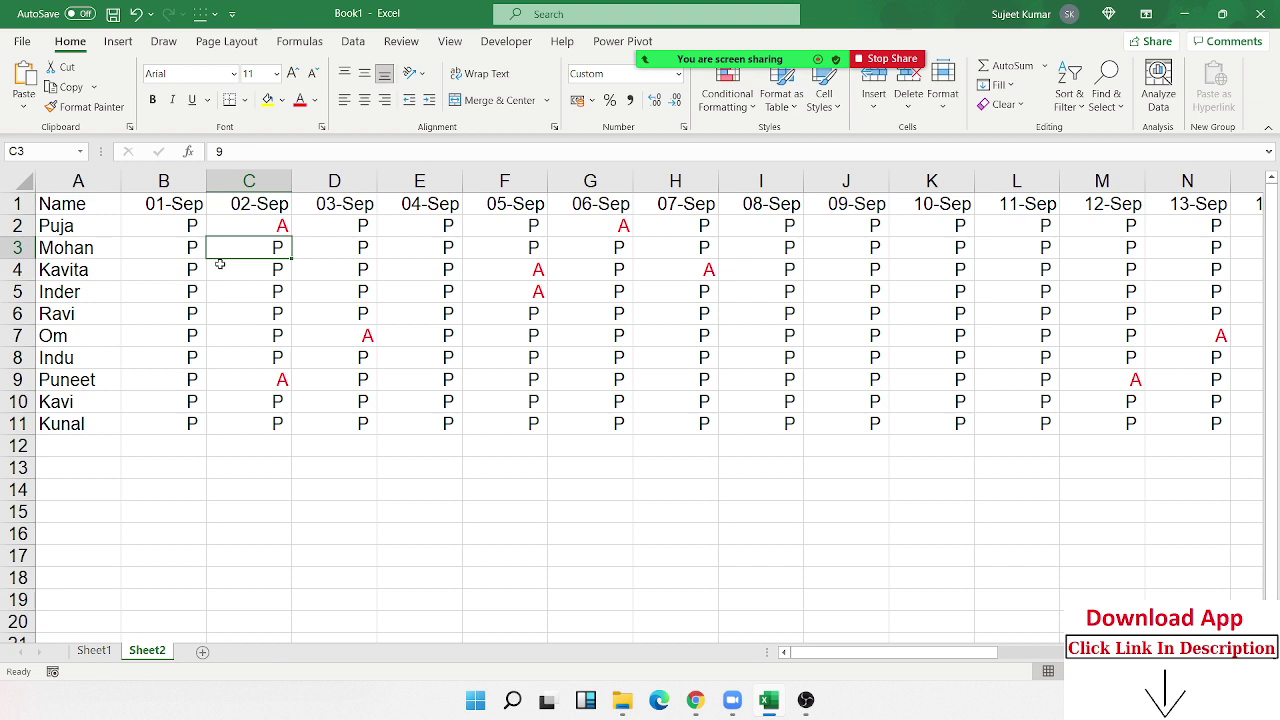
click(94, 650)
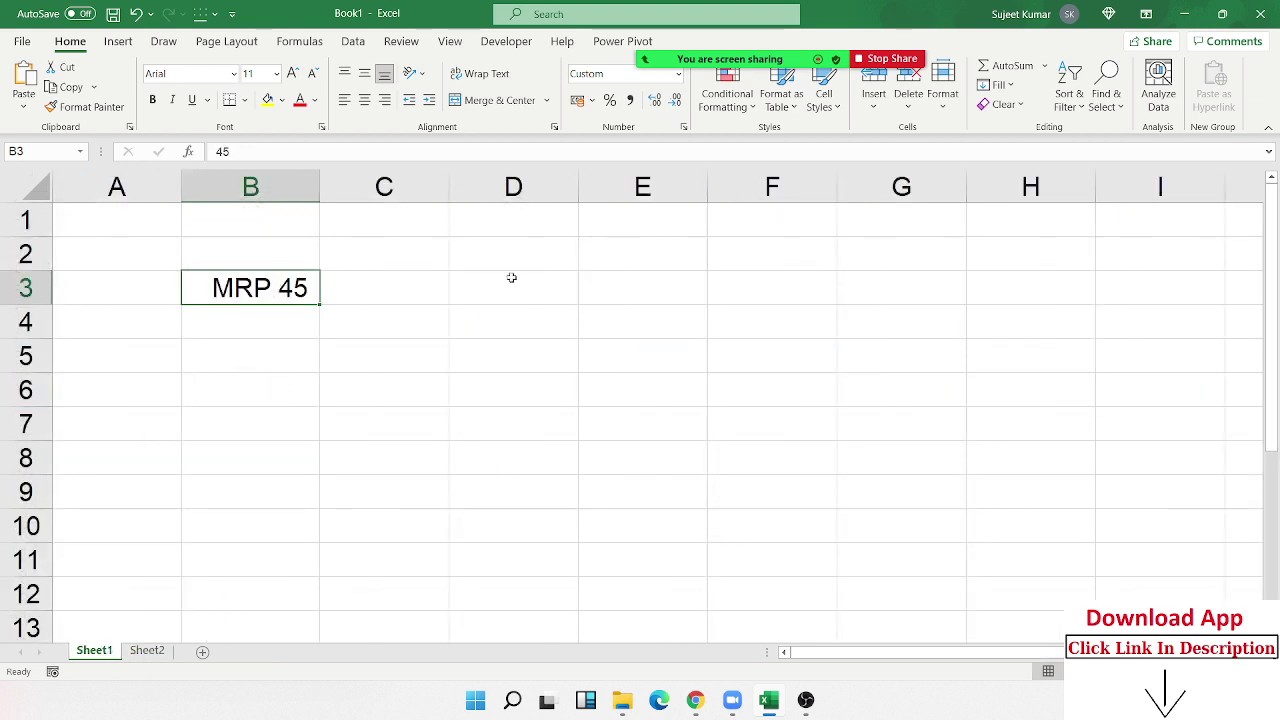
click(520, 322)
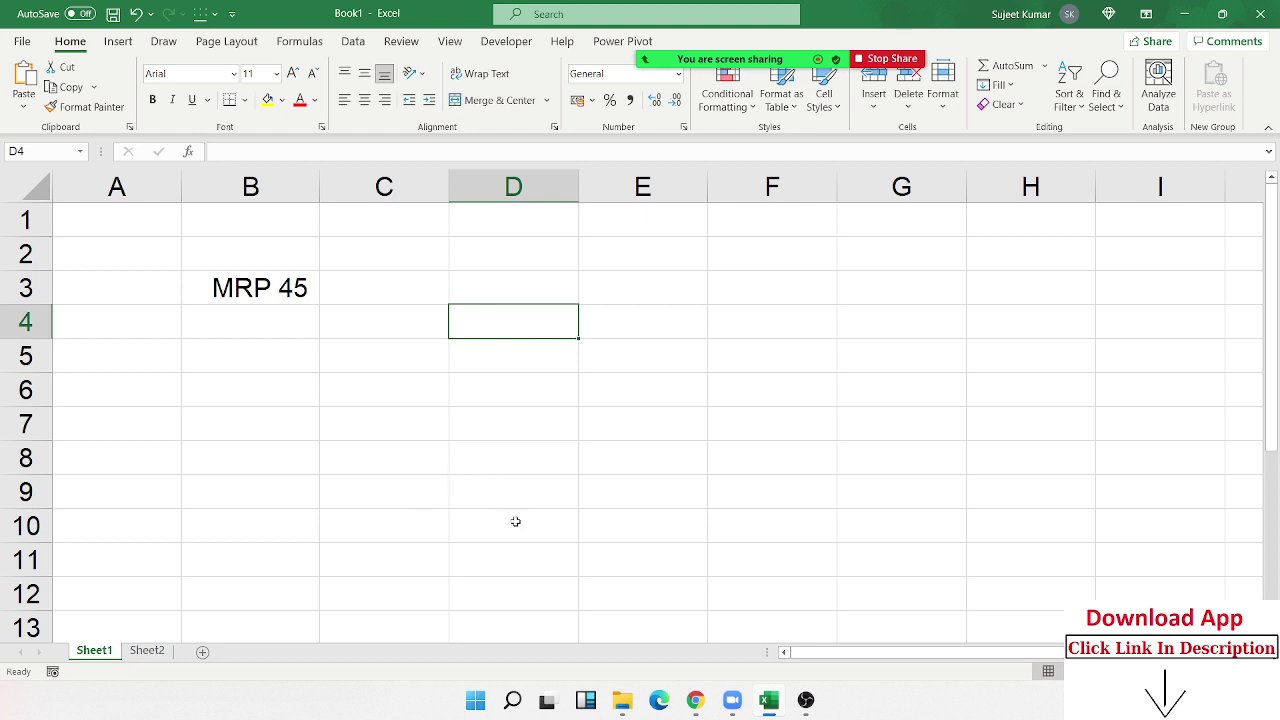
mouse_move(684, 712)
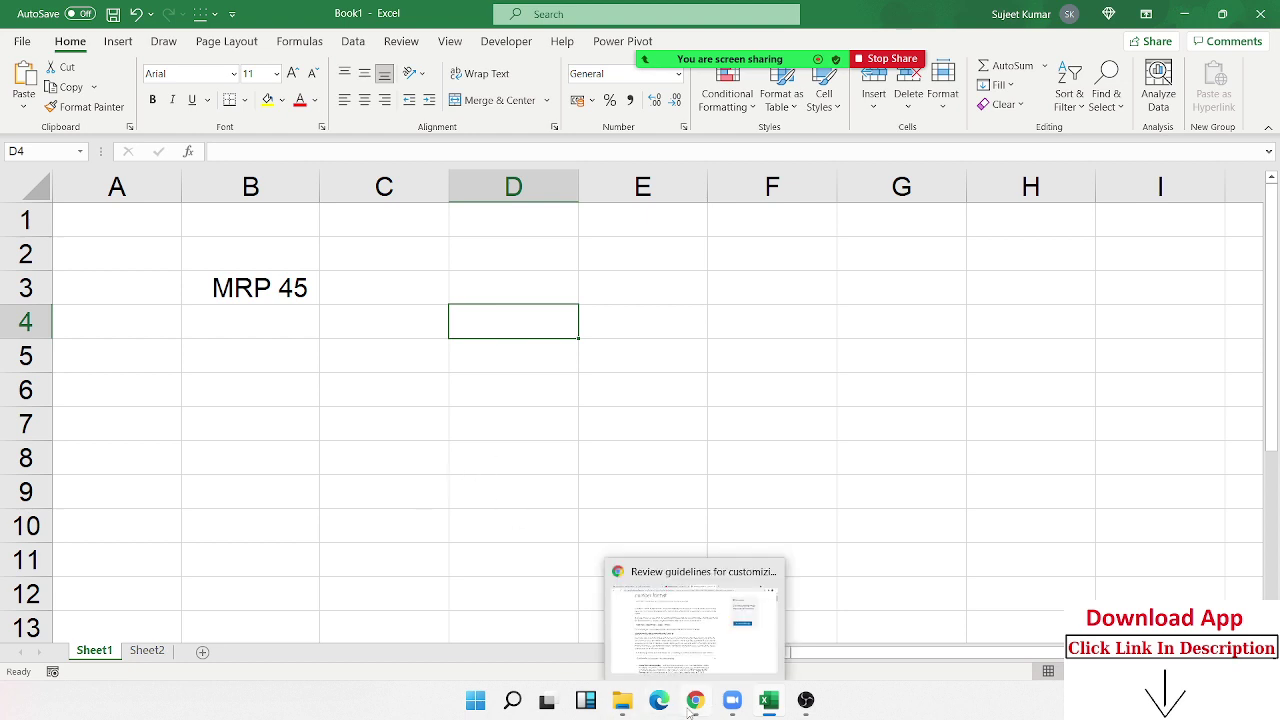
click(688, 712)
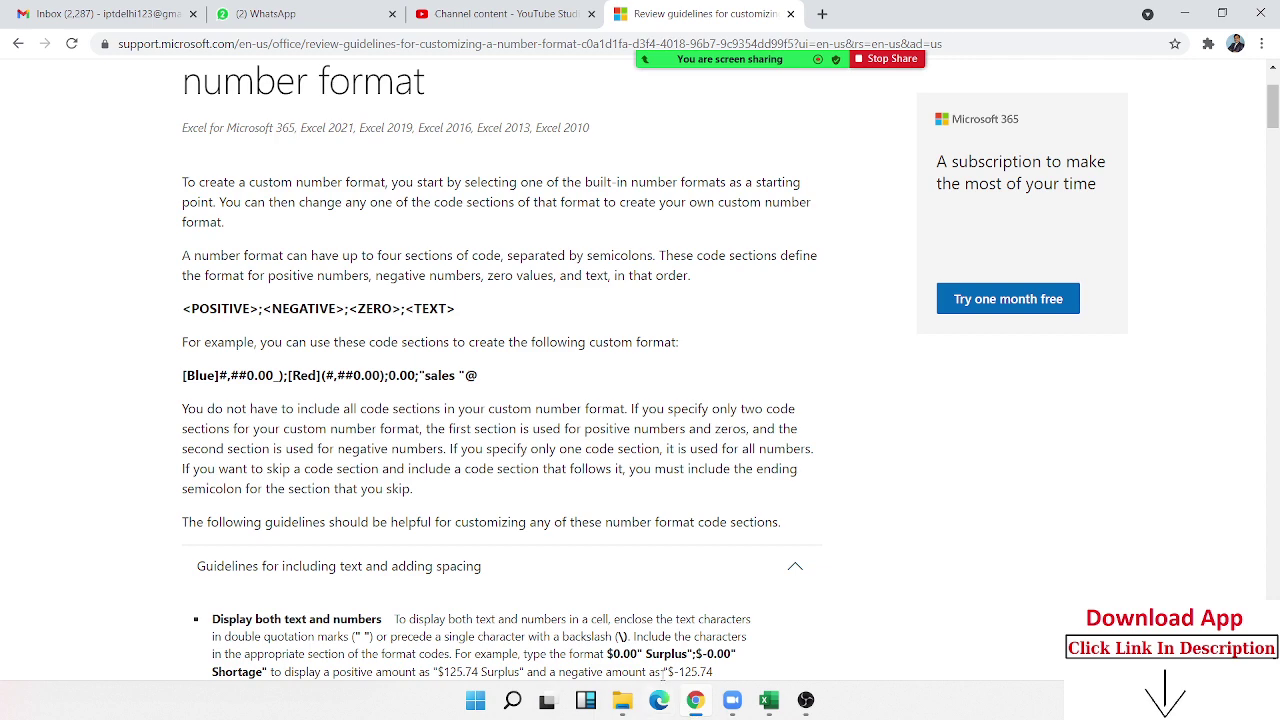
Step: Scroll through the support page's table of characters shown without quotation marks, then return to Excel
scroll(490, 430, down, 2)
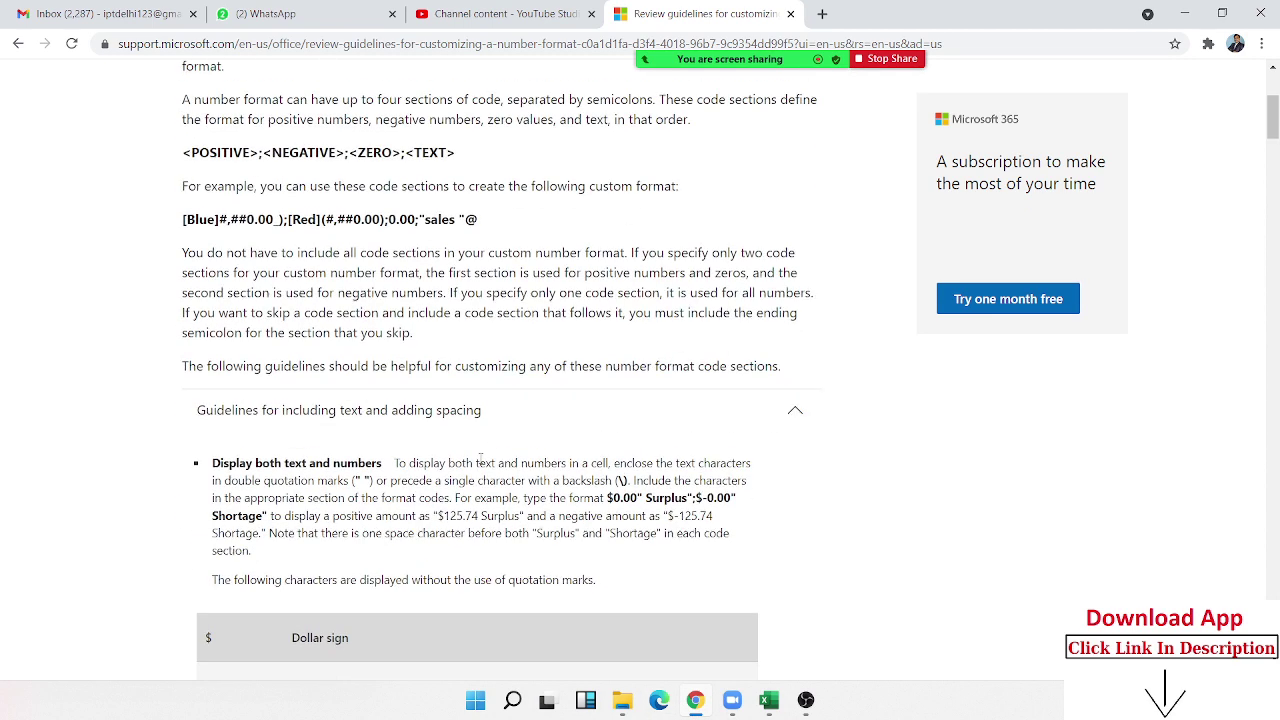
scroll(450, 405, down, 1)
scroll(408, 382, down, 3)
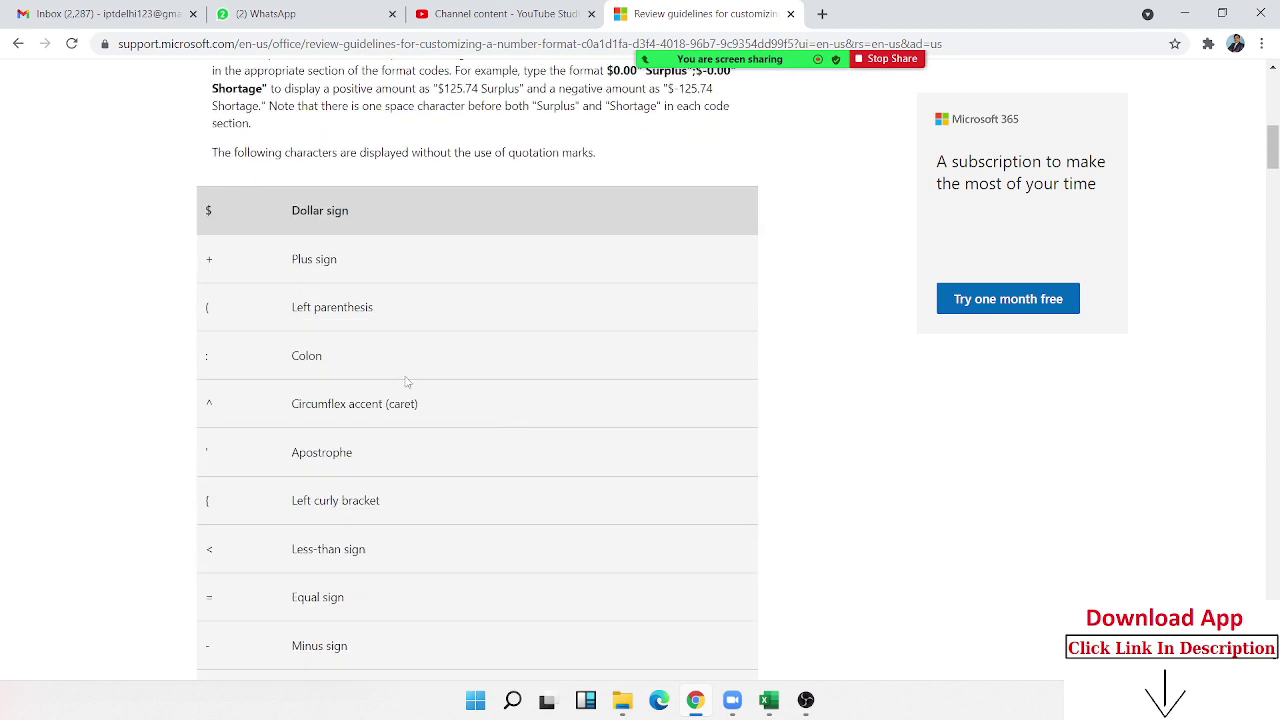
scroll(360, 395, up, 2)
scroll(178, 450, down, 1)
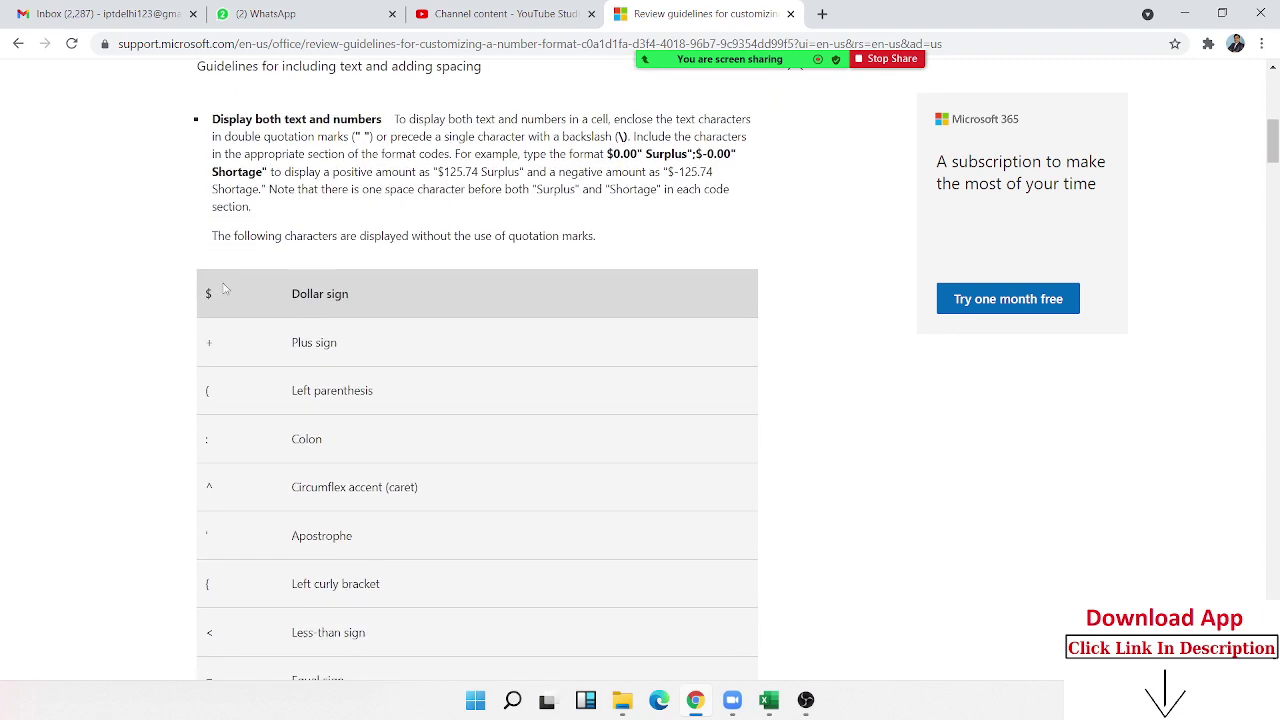
scroll(226, 345, down, 1)
scroll(228, 362, down, 2)
scroll(235, 366, down, 1)
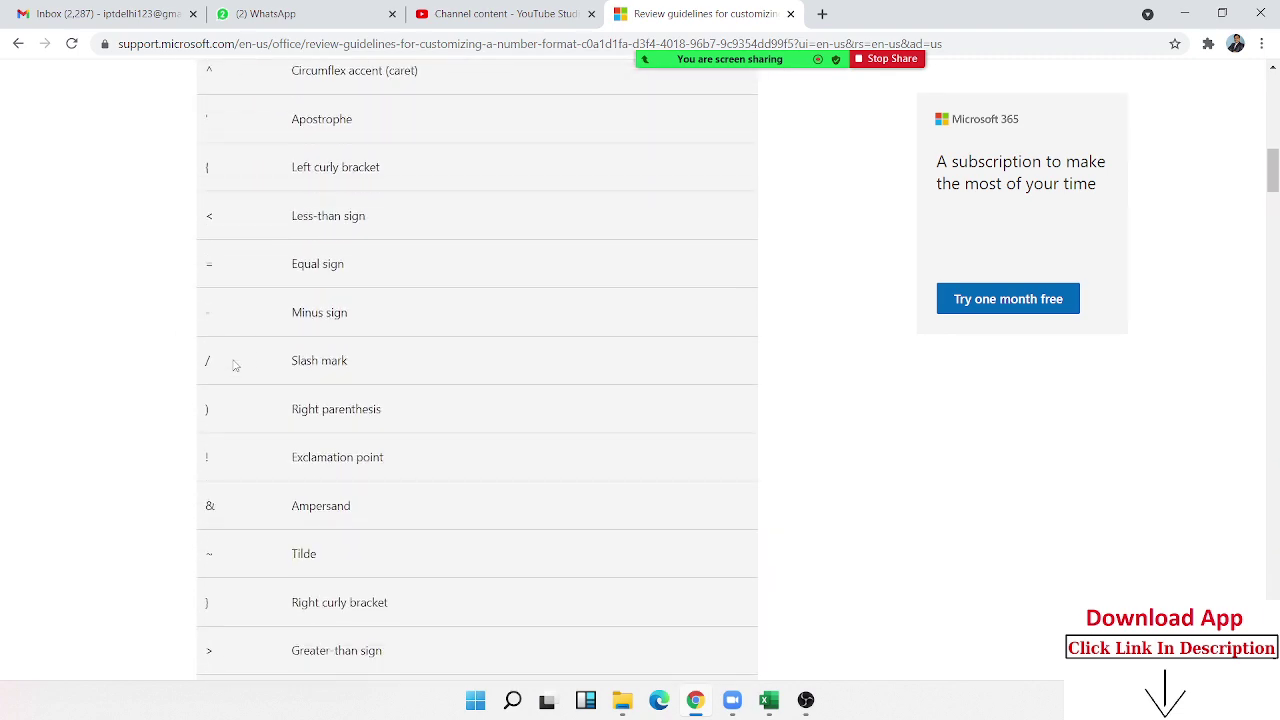
scroll(235, 363, down, 2)
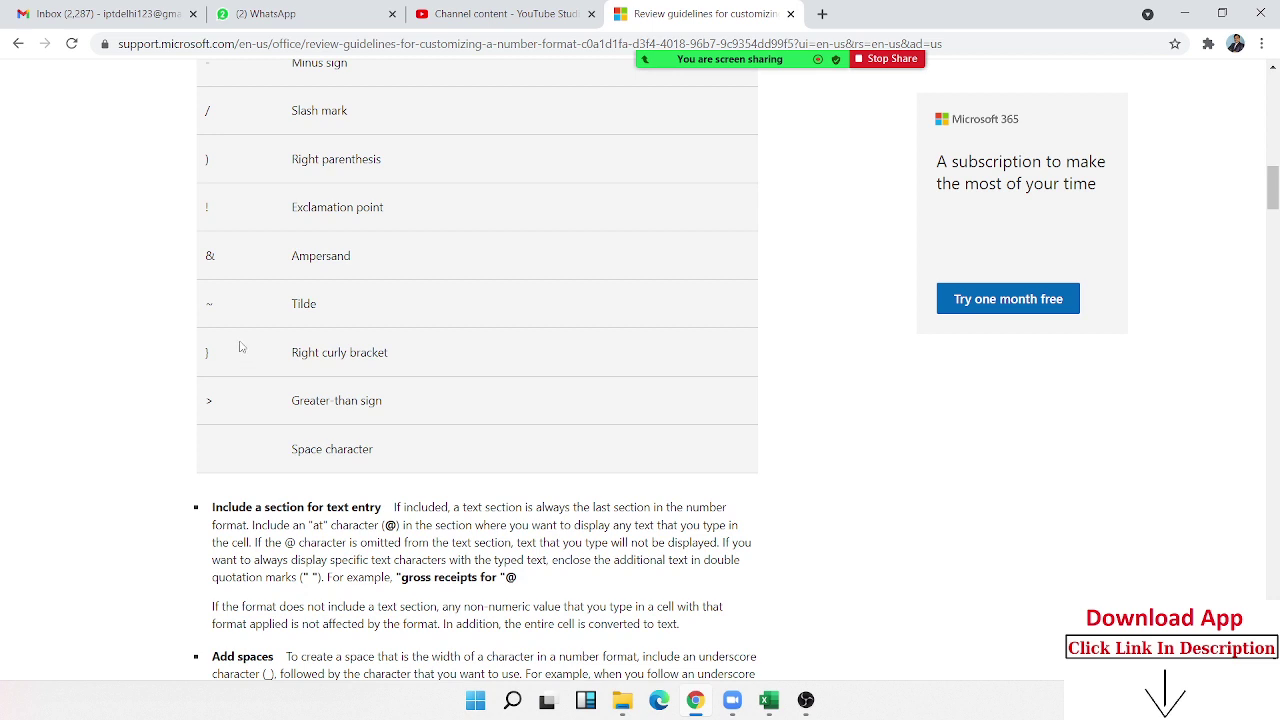
scroll(241, 366, up, 1)
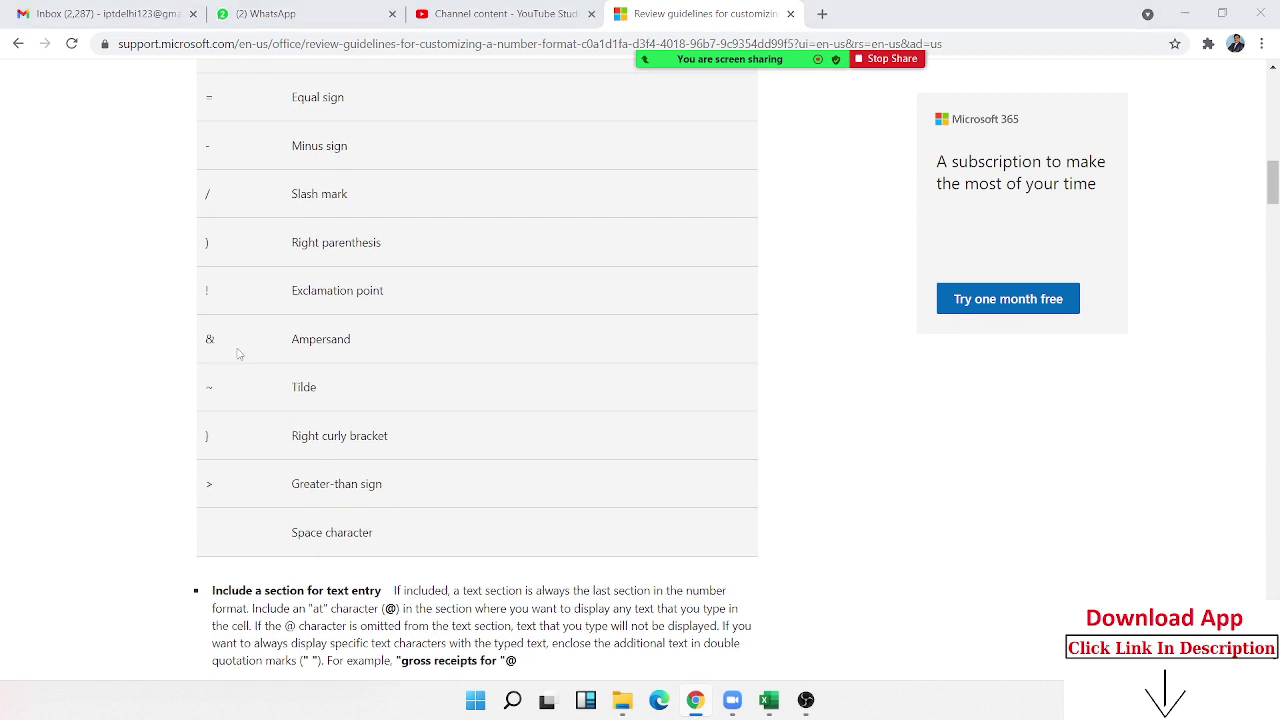
key(alt+Tab)
Step: Enter the height 5' 9'' in cell C5, then select D2
click(478, 377)
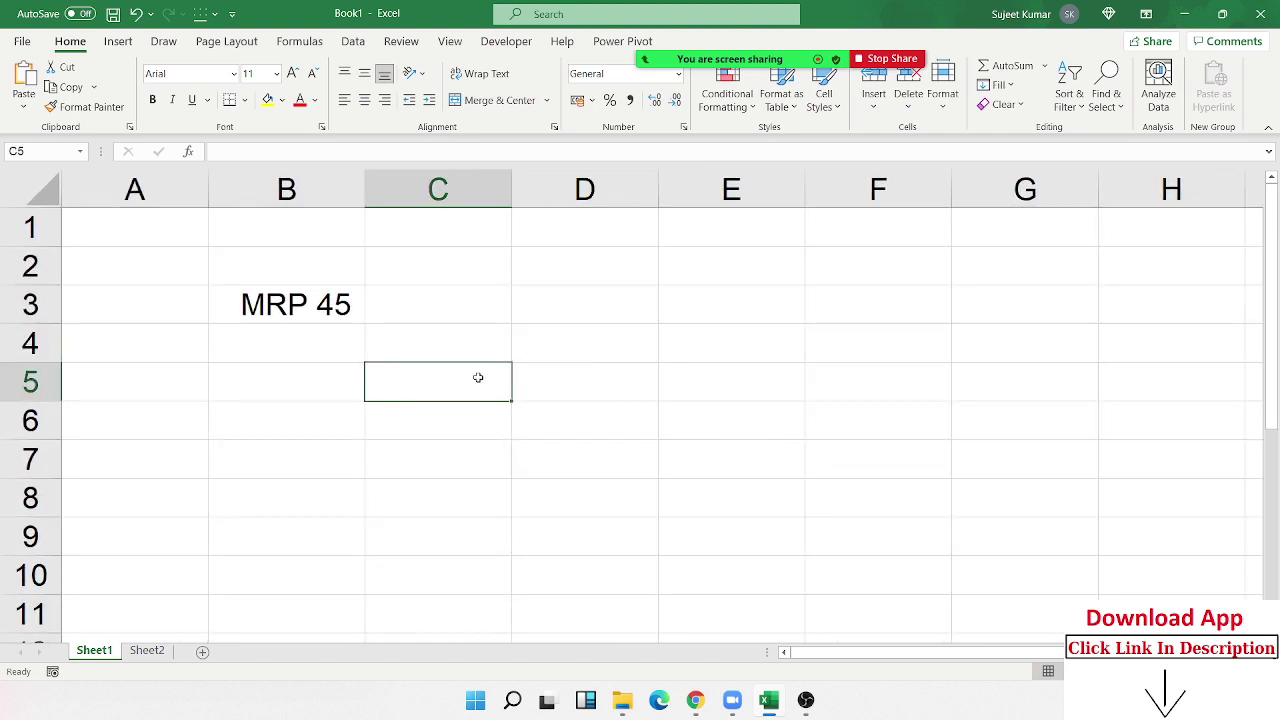
text(5)
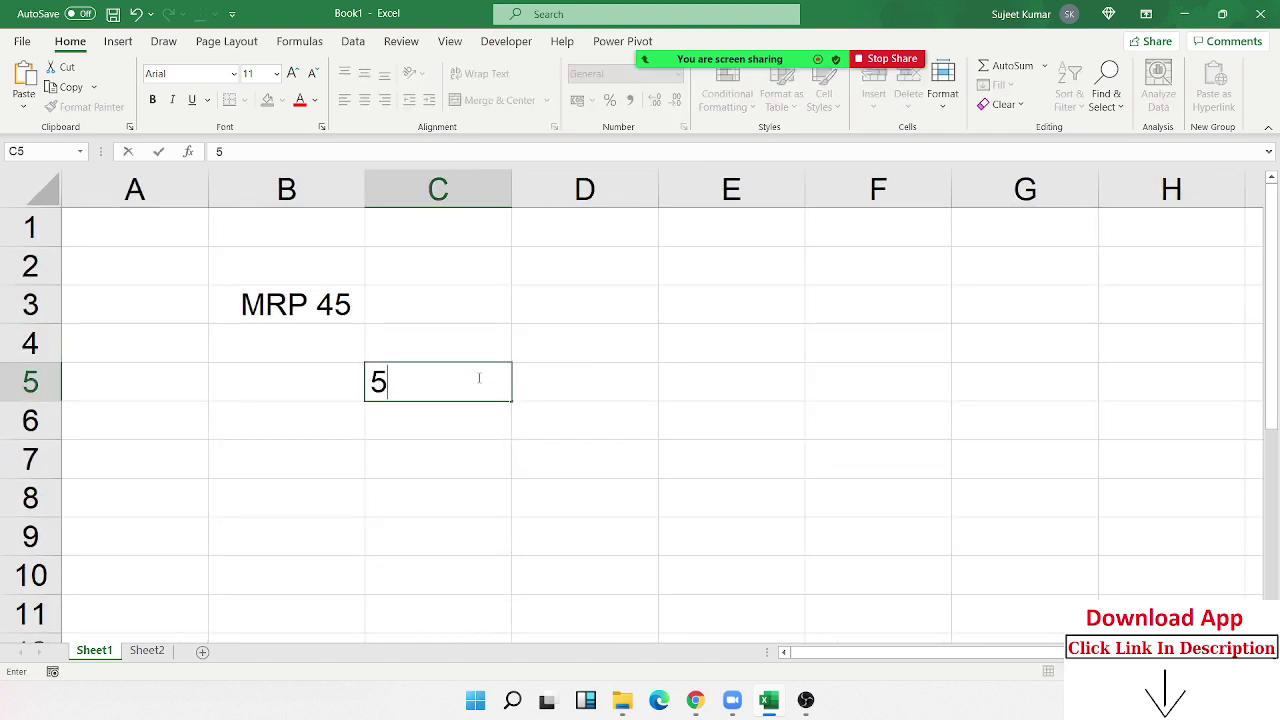
text(' )
text(9)
text('')
key(Return)
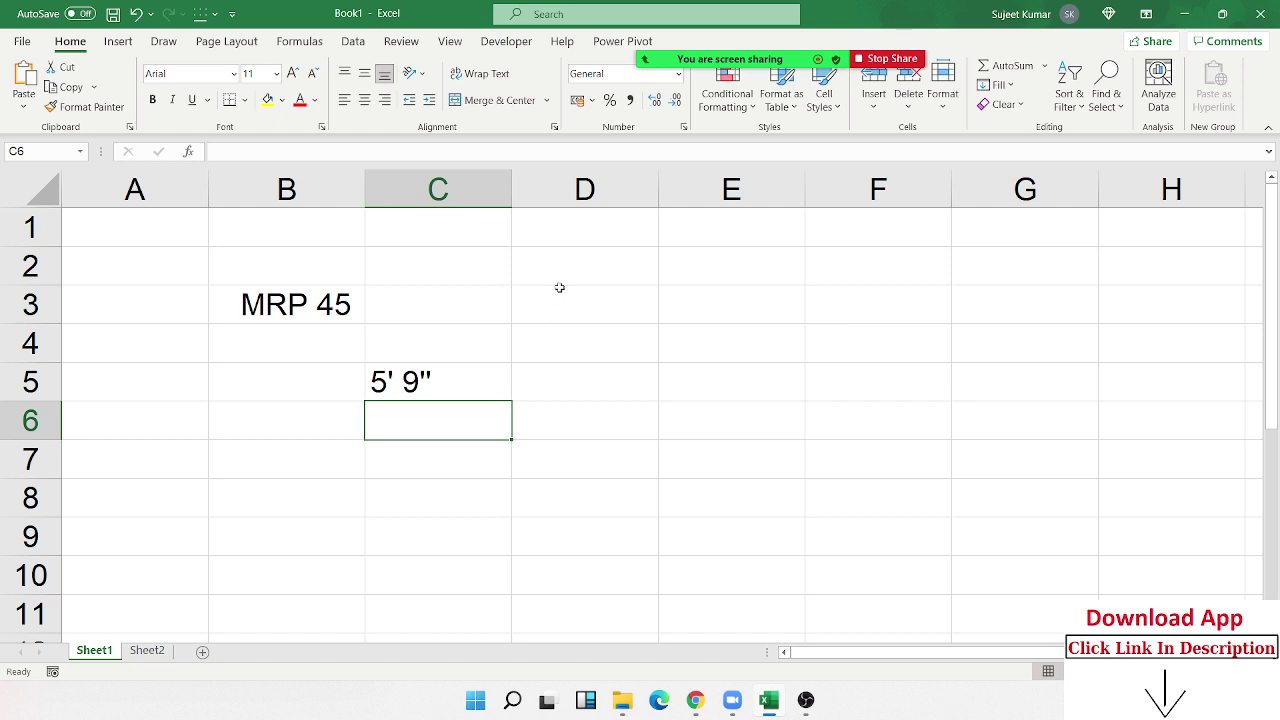
click(586, 264)
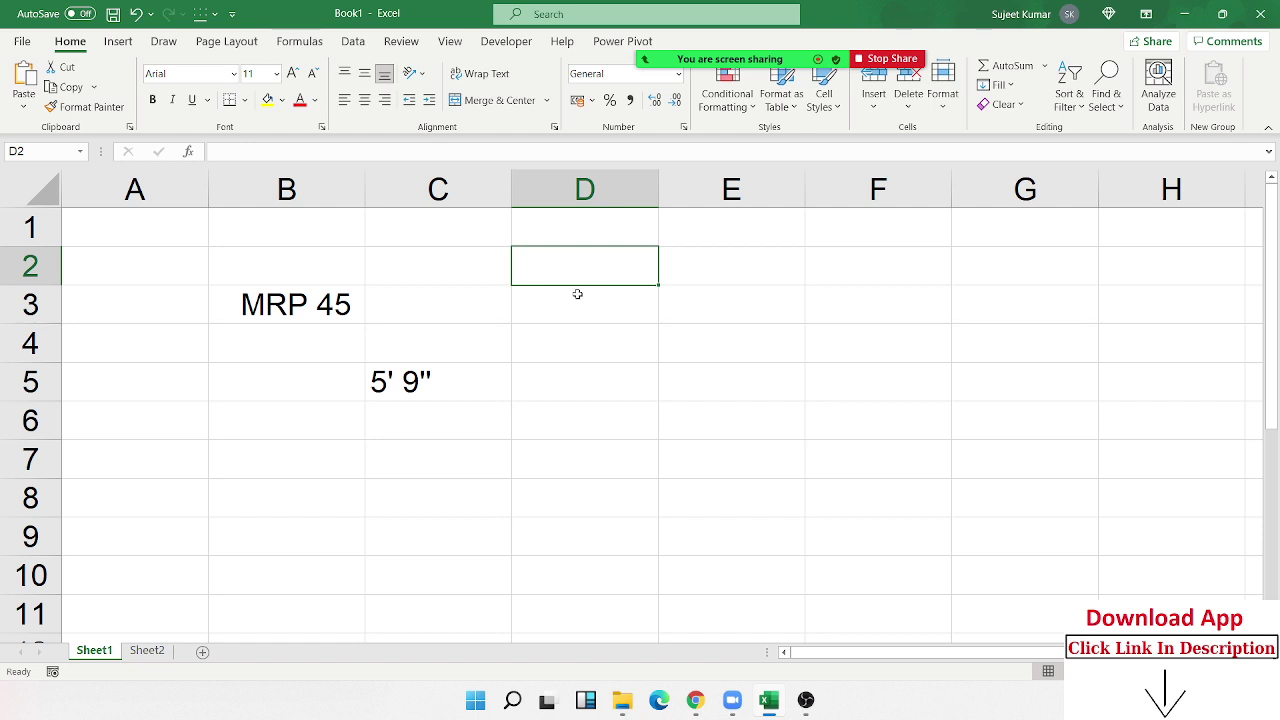
Step: Give D2 a custom 0' 00" feet-and-inches number format
click(685, 128)
click(428, 365)
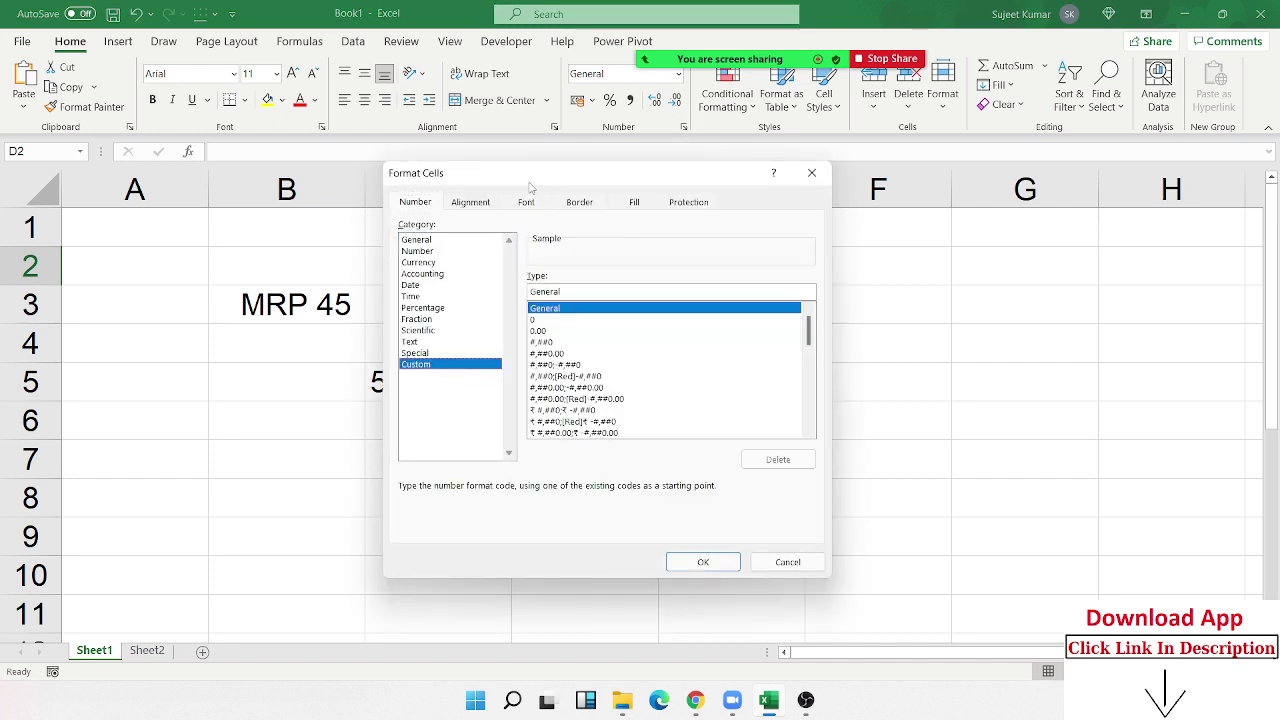
drag(530, 187, 842, 197)
double_click(857, 300)
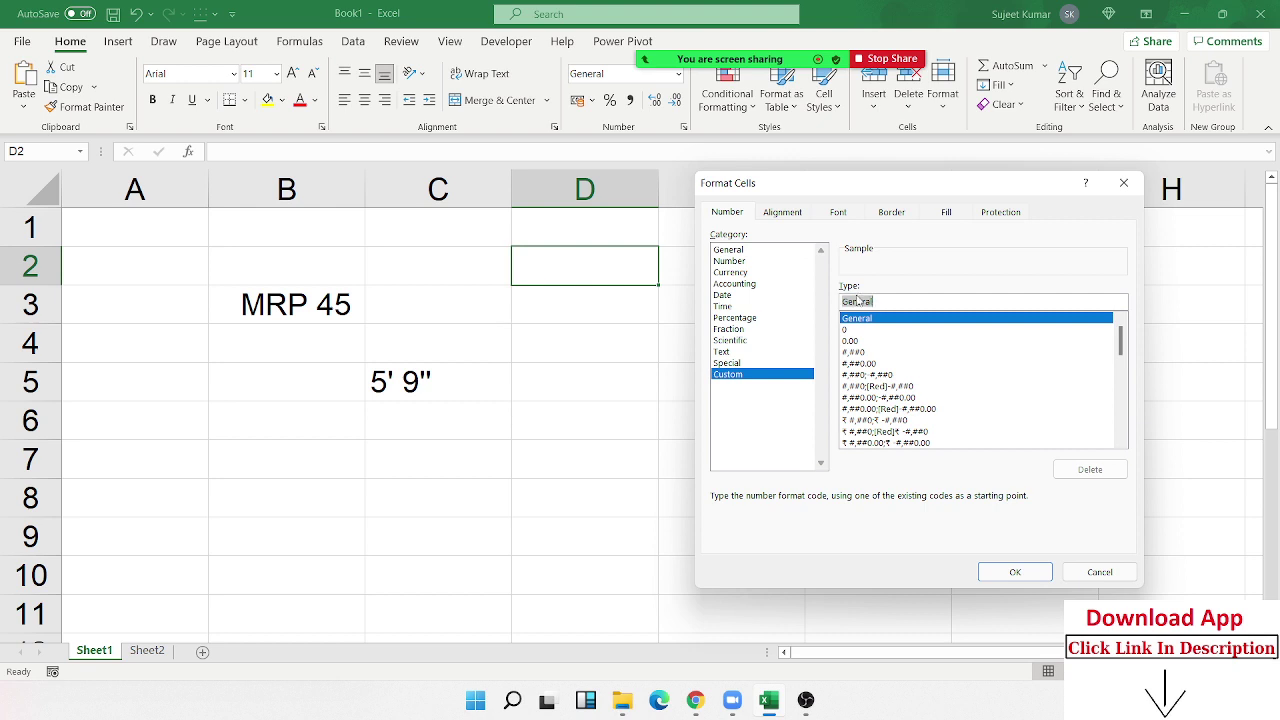
text(0' )
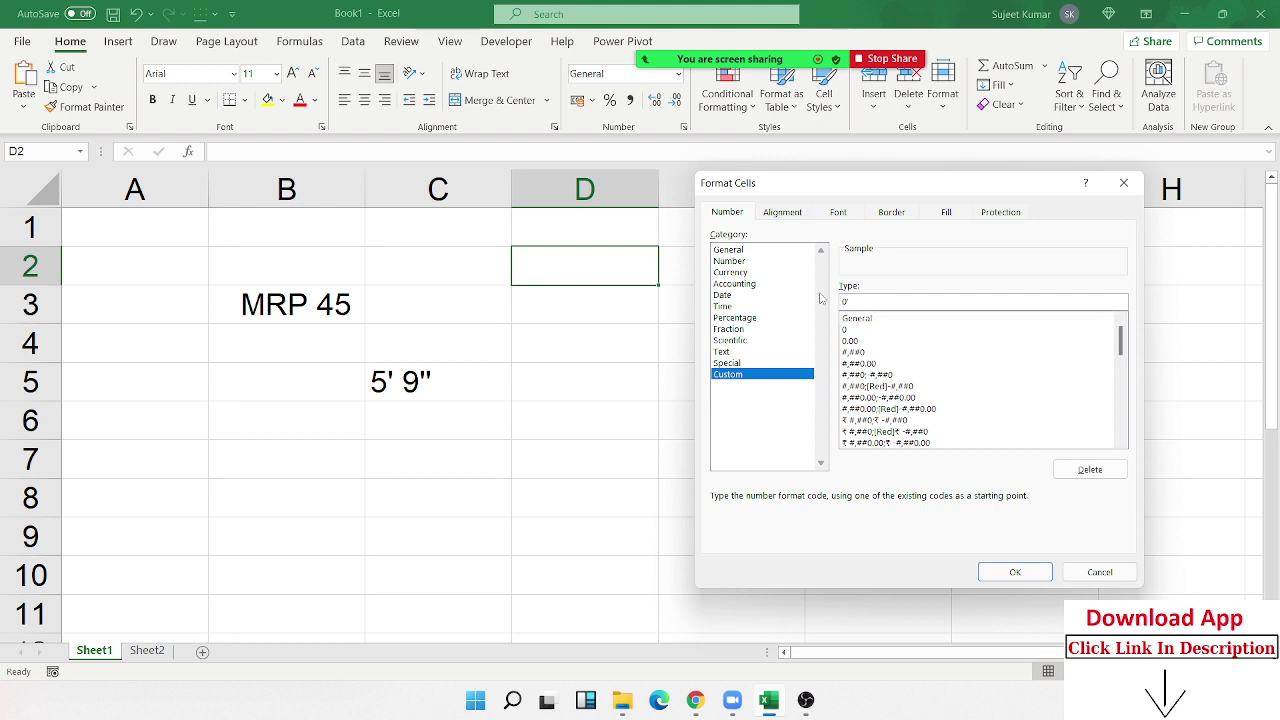
text(00)
text(')
click(1033, 571)
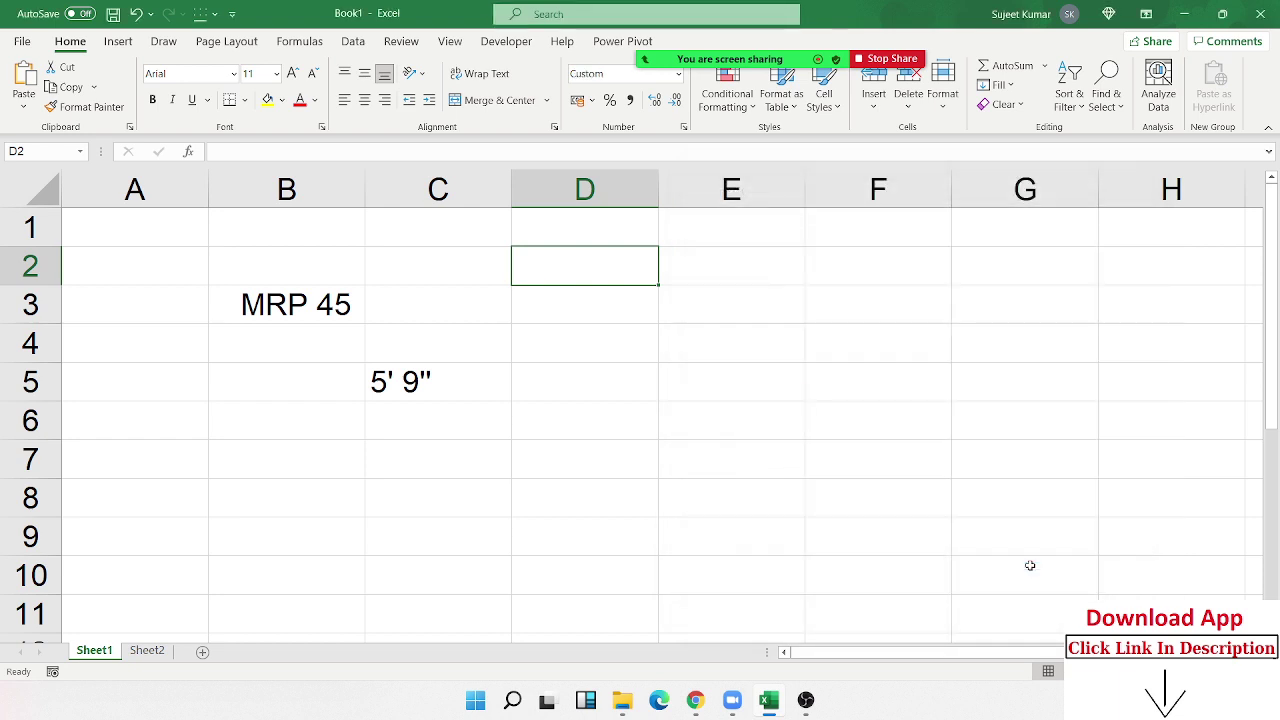
Step: Enter 596, then 509 in D2 so it displays as 5' 09"
text(5)
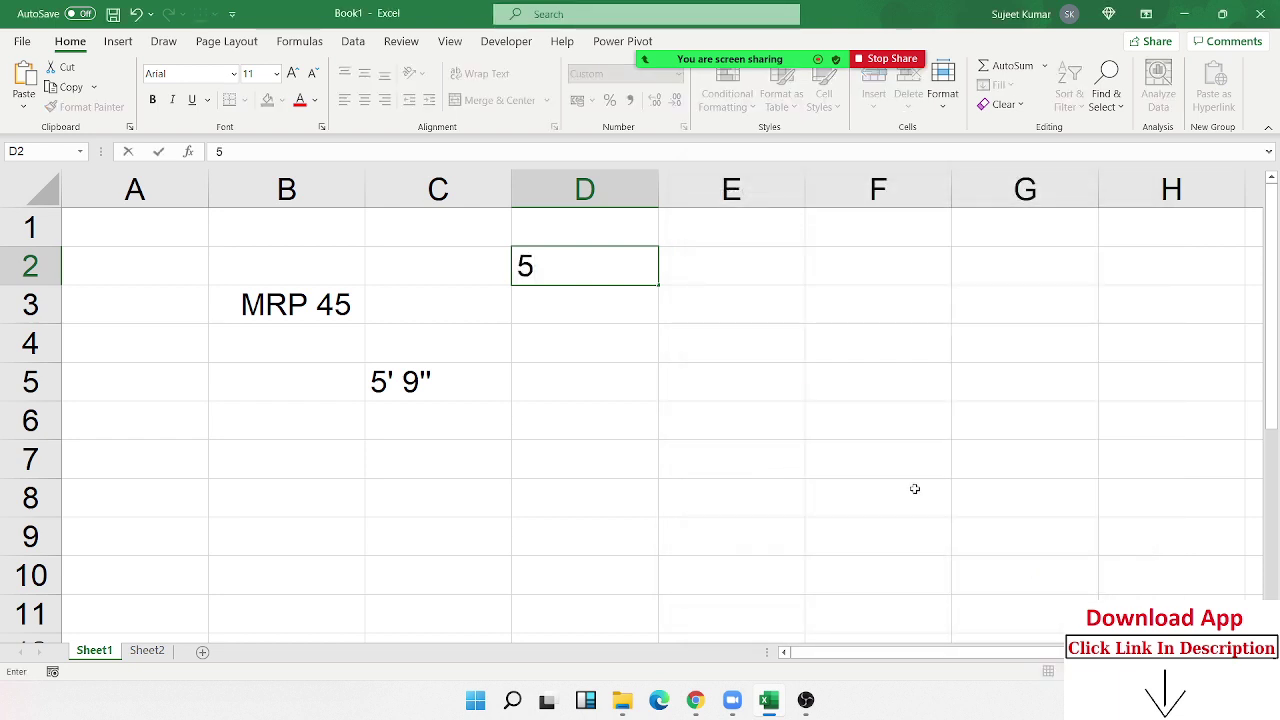
text(96)
key(Return)
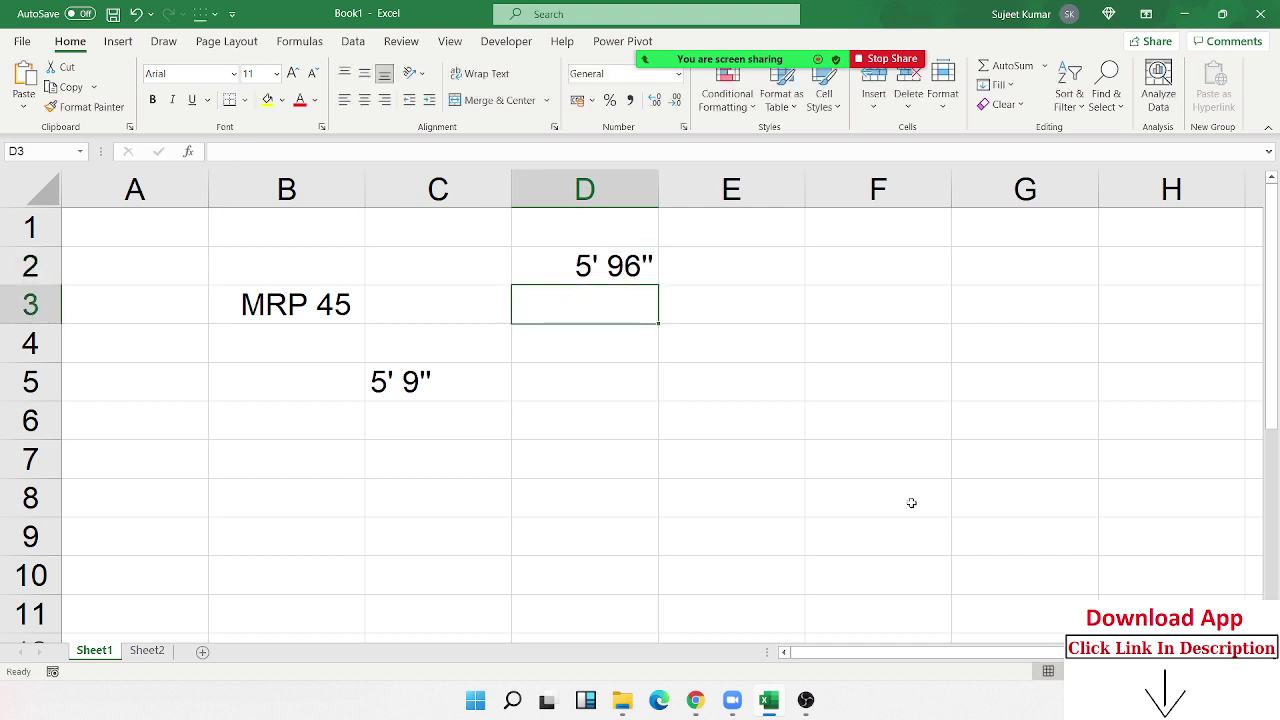
key(Up)
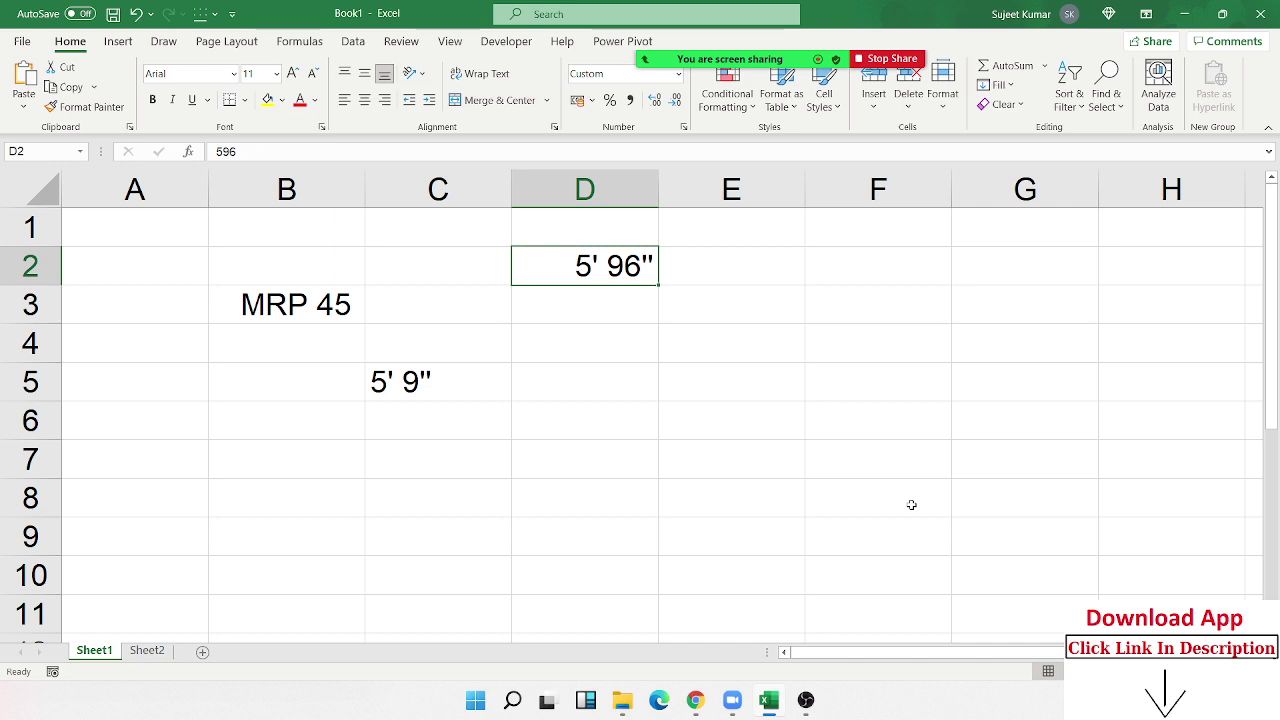
text(5' )
text(09)
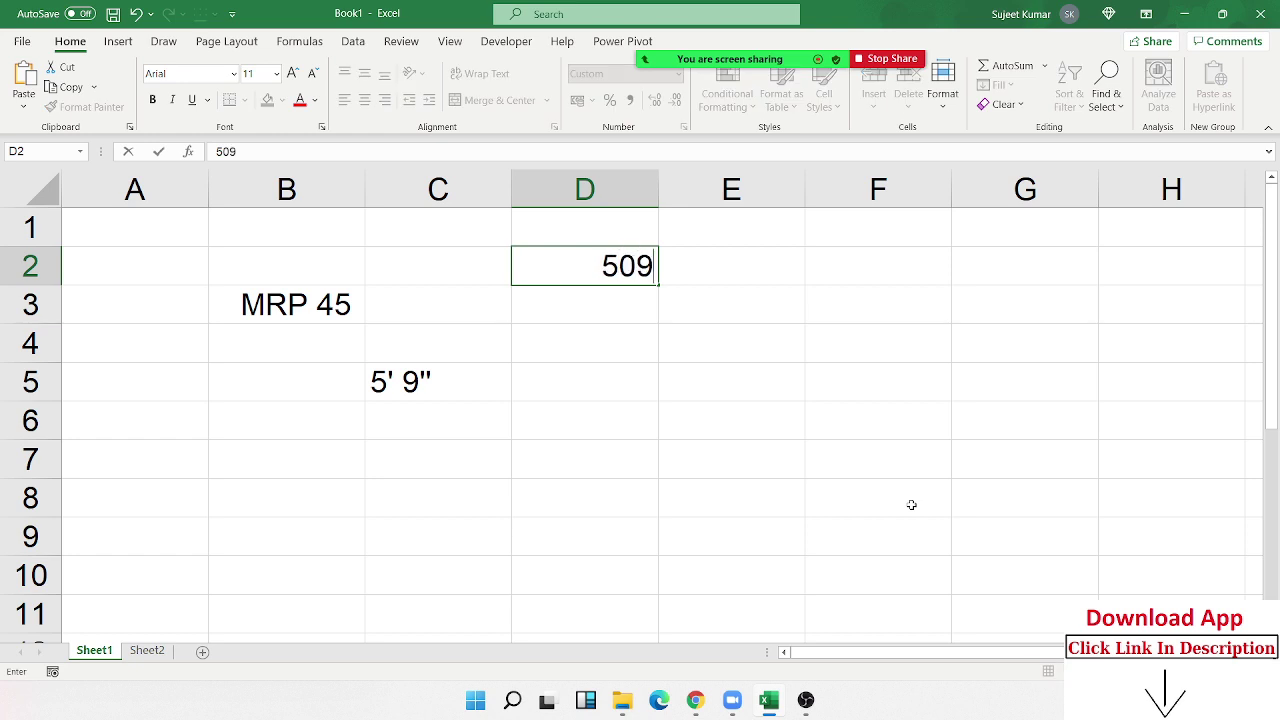
key(Return)
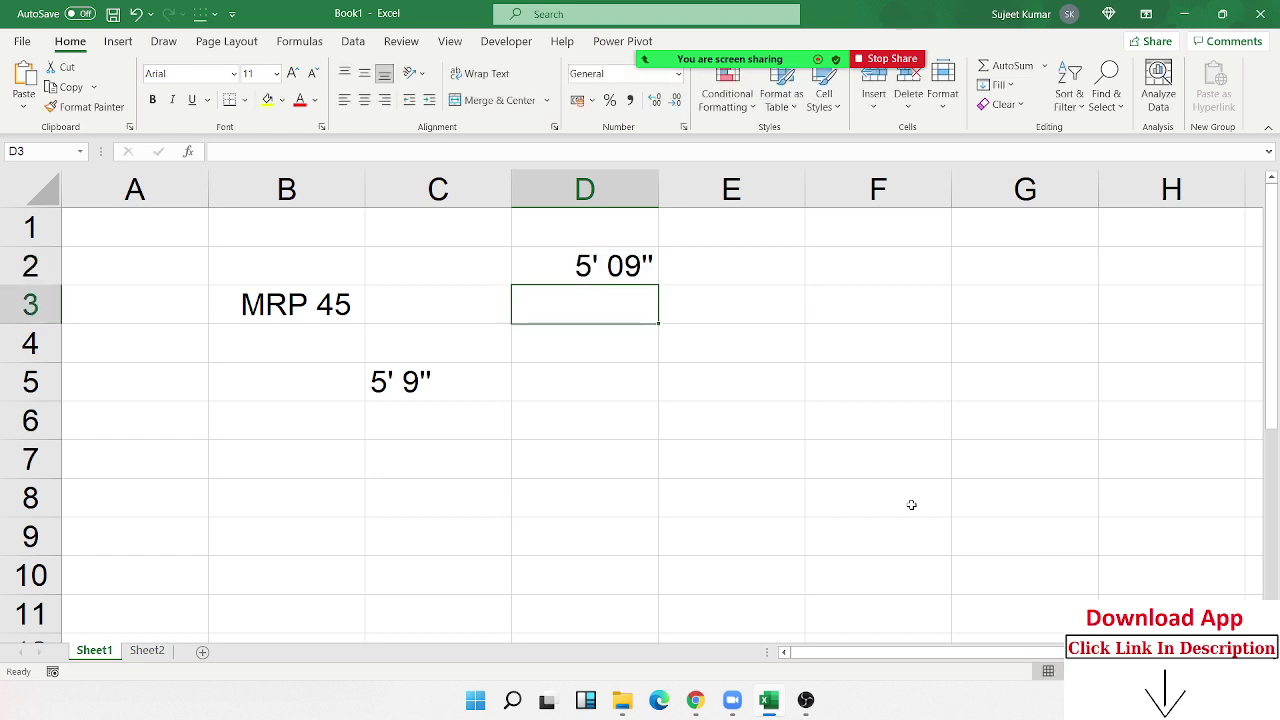
key(Up)
key(Down)
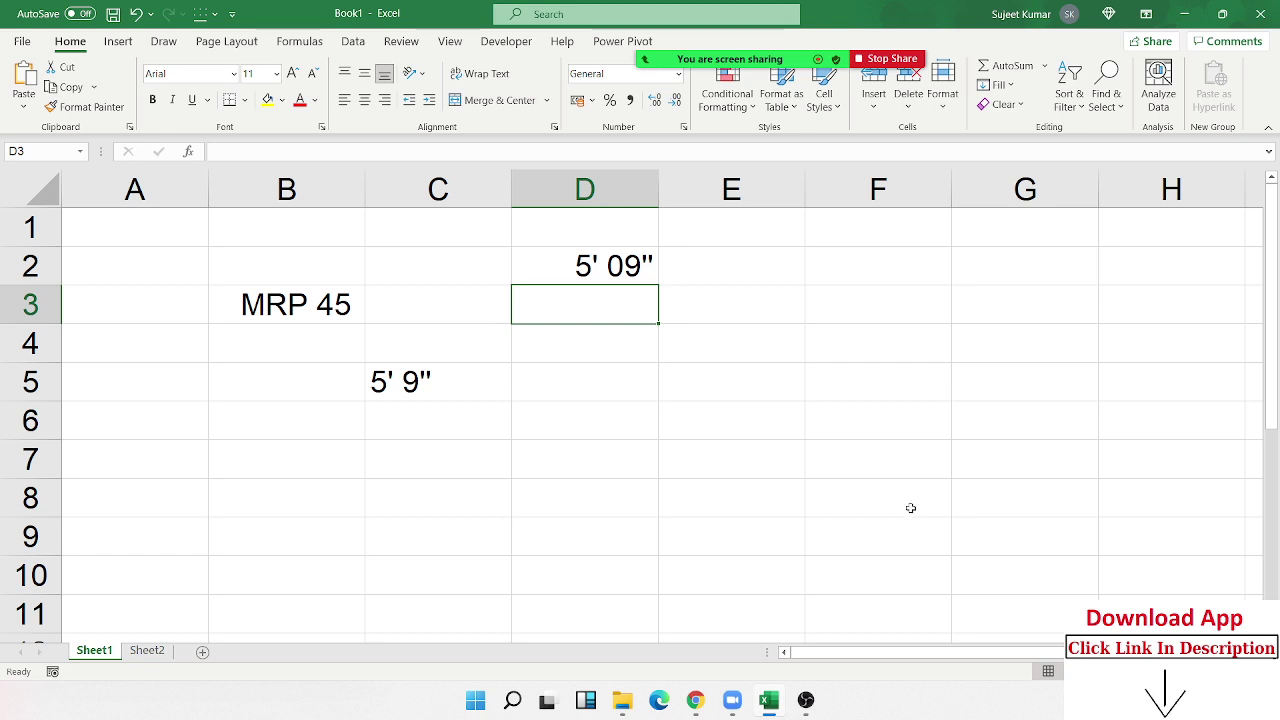
Step: Glance over the number format guidelines on the support page and return to Excel
key(alt+Tab)
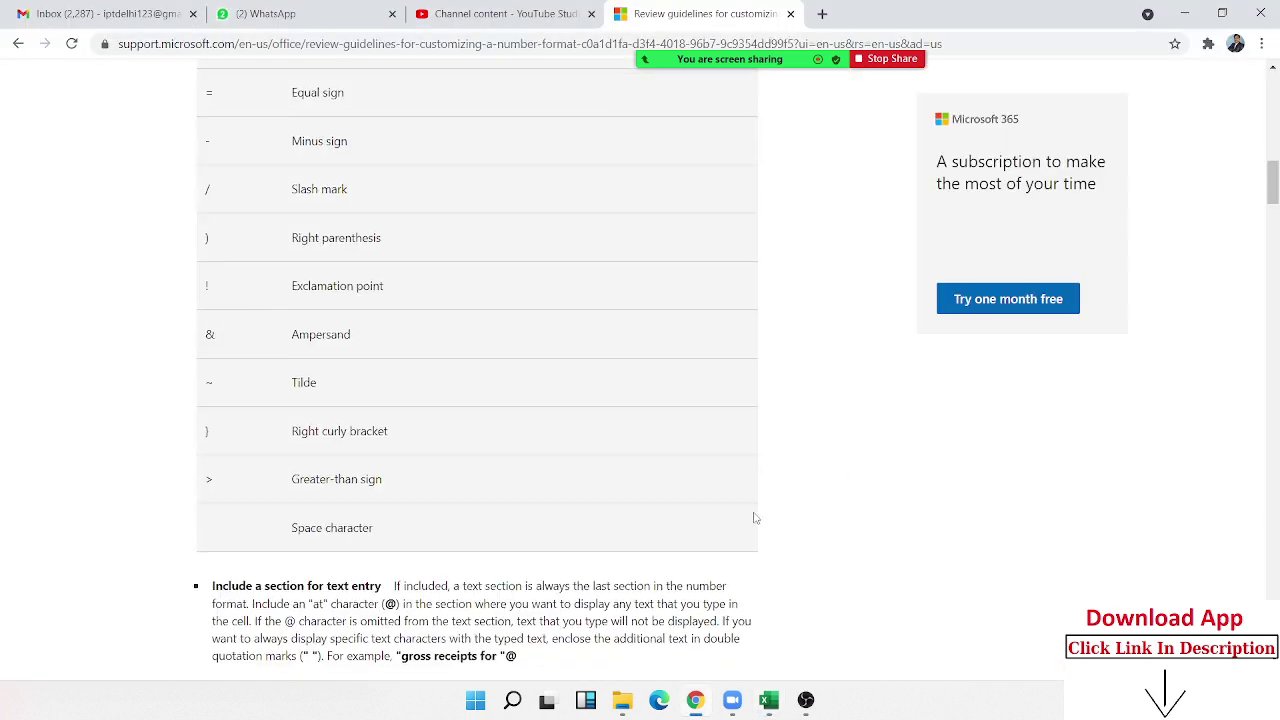
scroll(754, 517, down, 2)
scroll(488, 418, down, 3)
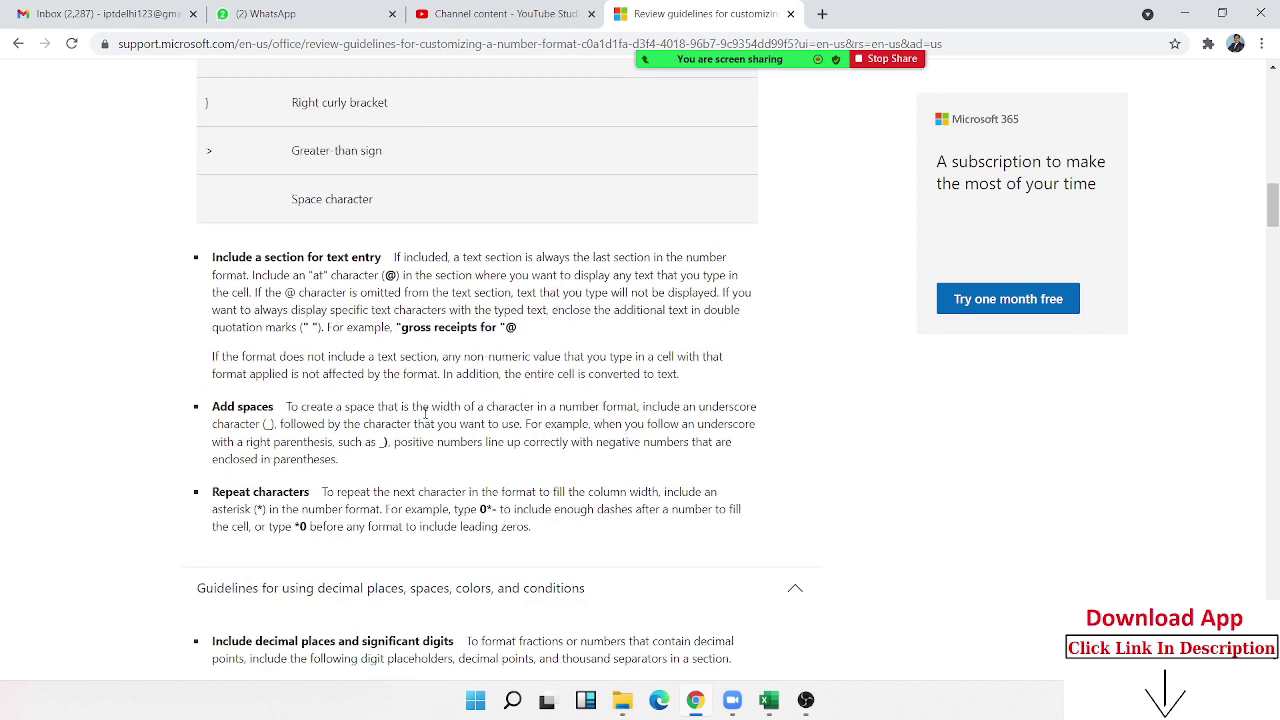
key(alt+Tab)
Step: Add a new Sheet3 and type the heading Company in A1
click(101, 255)
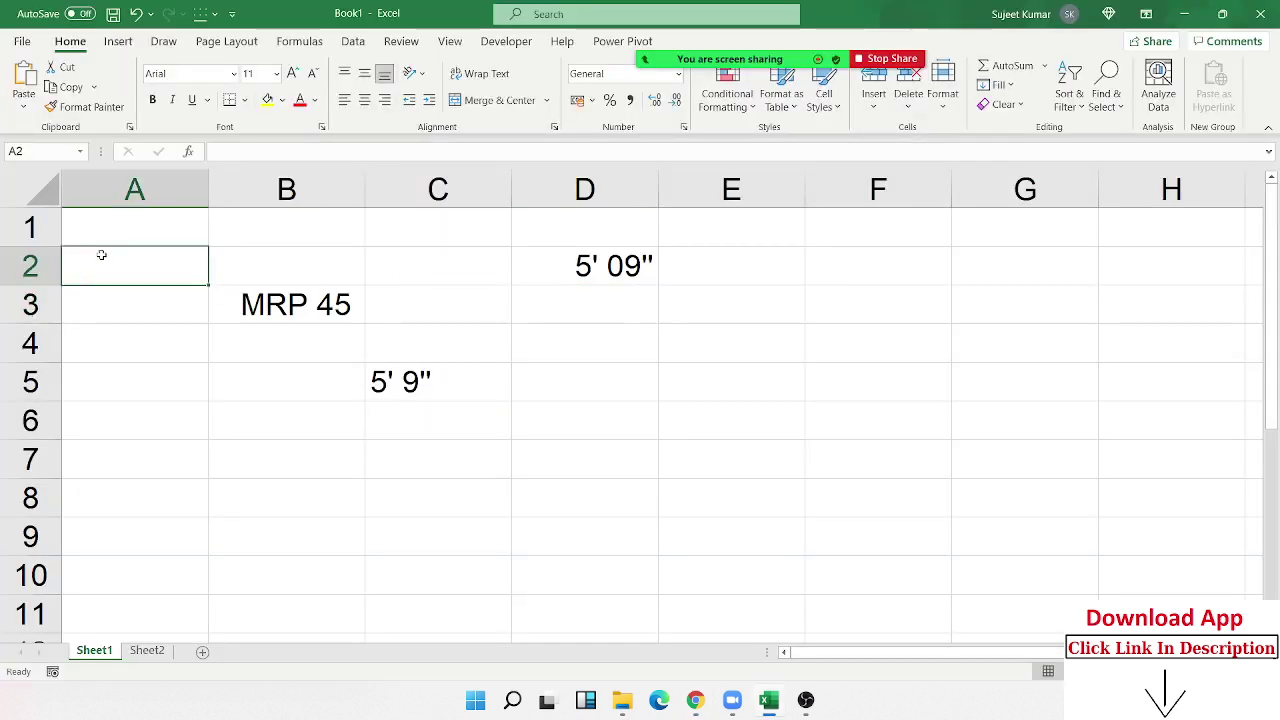
click(147, 650)
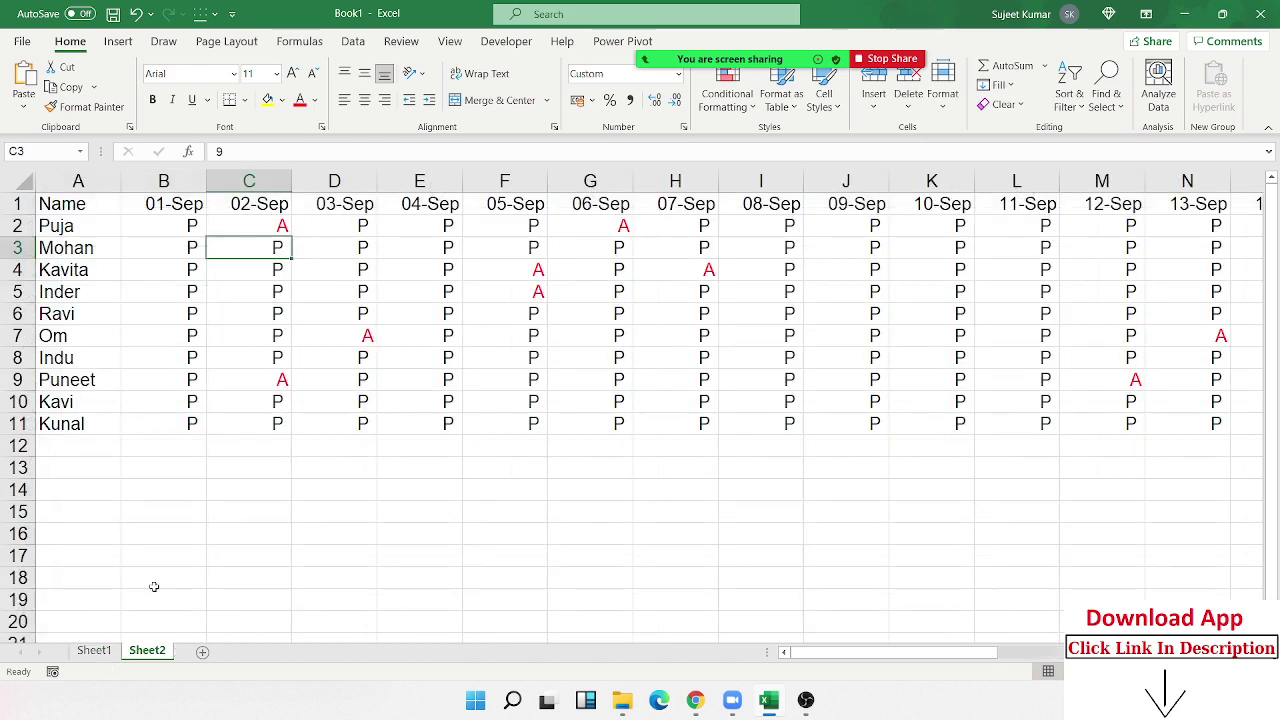
click(202, 652)
scroll(220, 463, up, 2)
scroll(226, 455, up, 2)
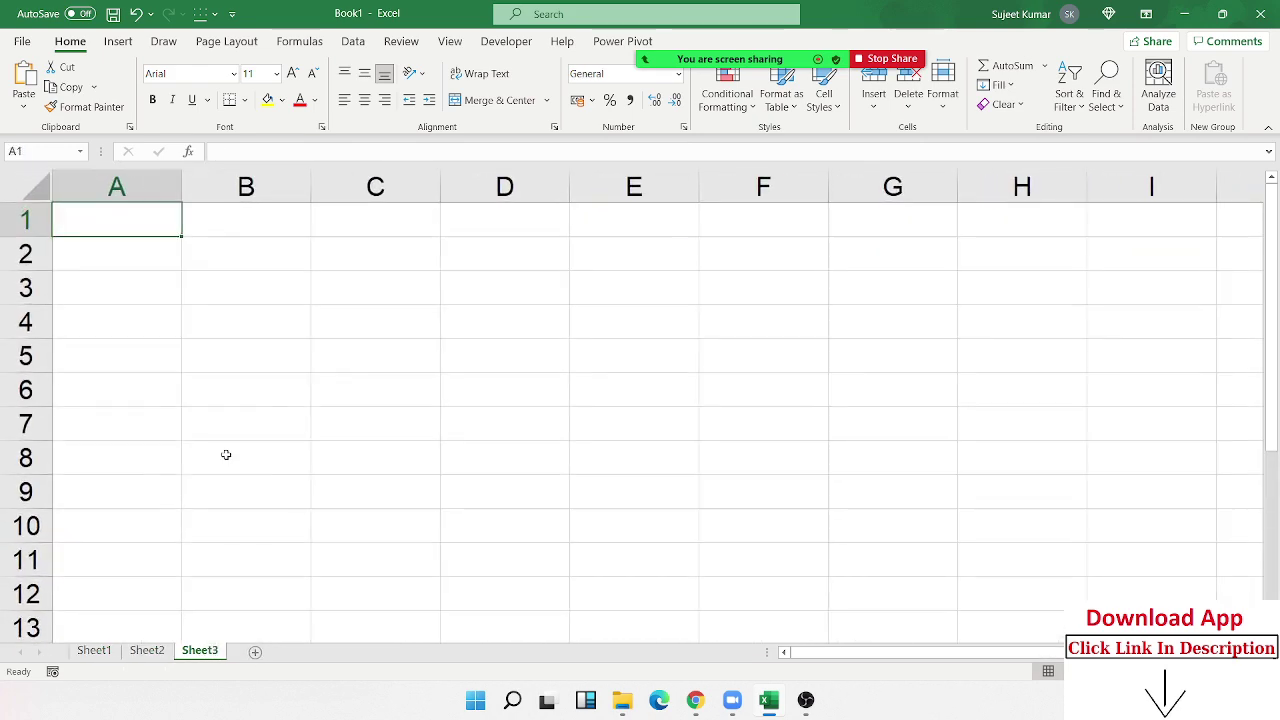
text(Comp)
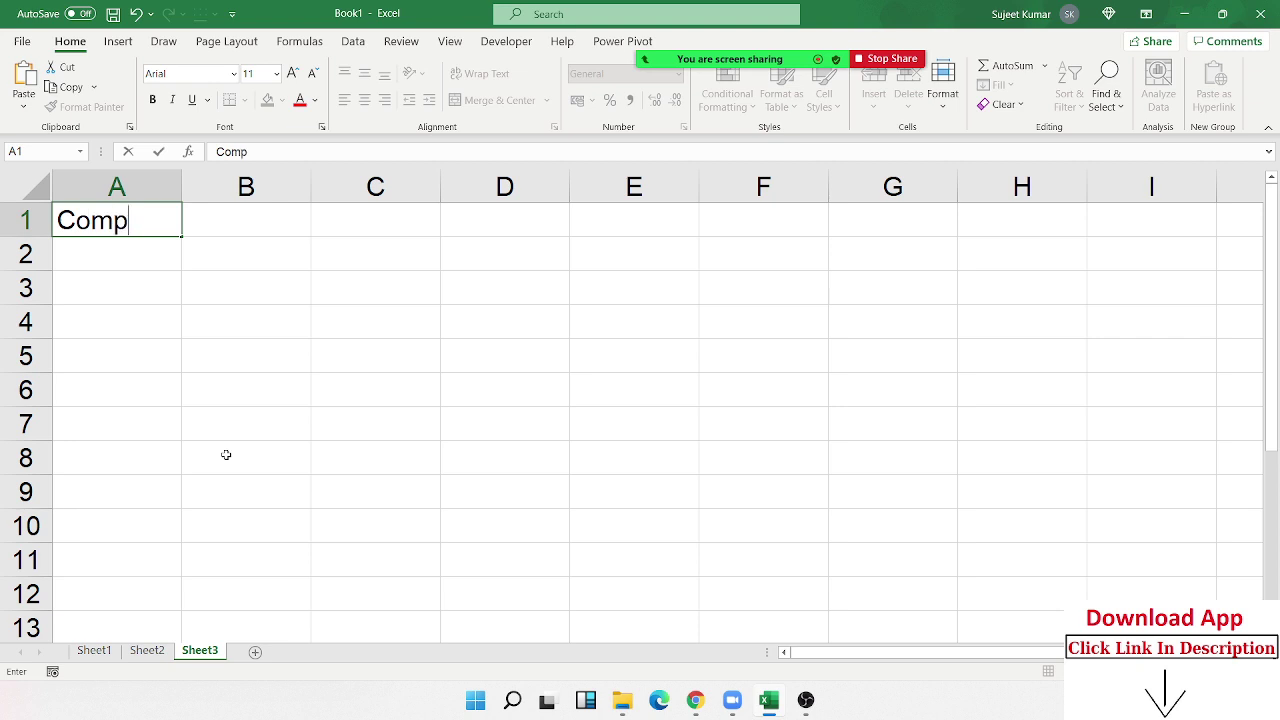
text(any)
key(Return)
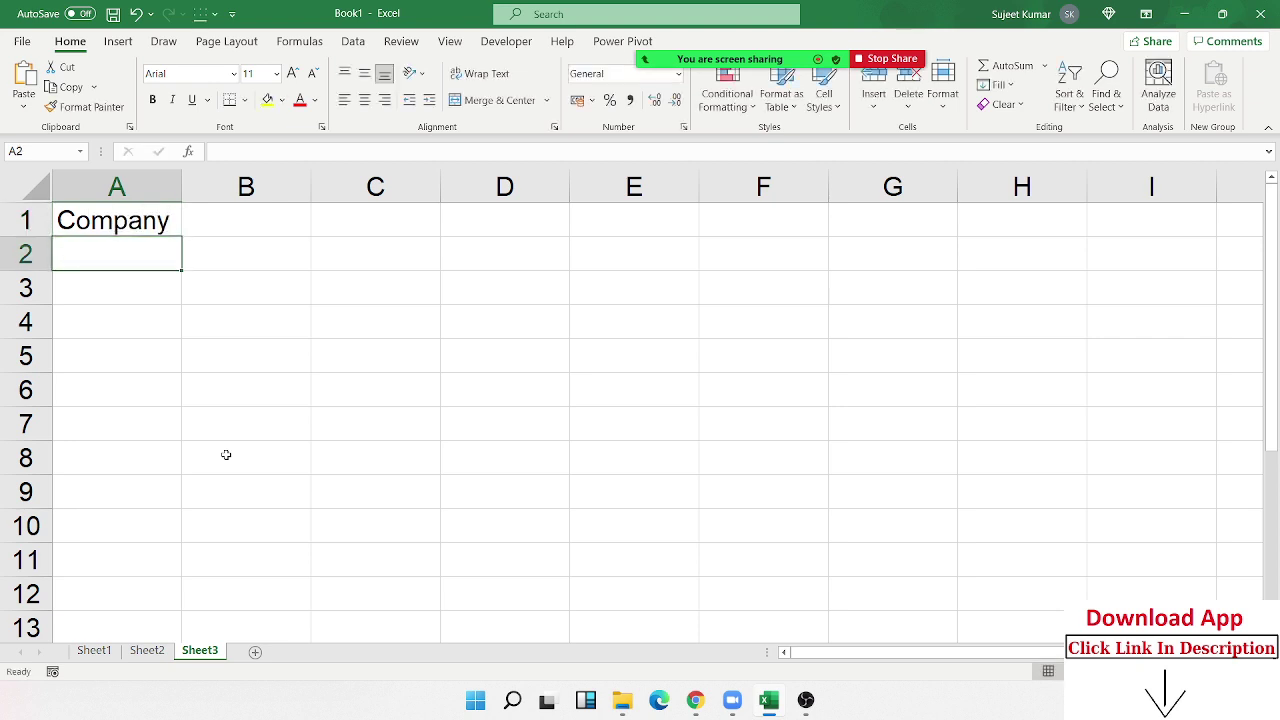
Step: Try IPT and M/S IPT in A2, then clear it and select A2:A7
text(IPT)
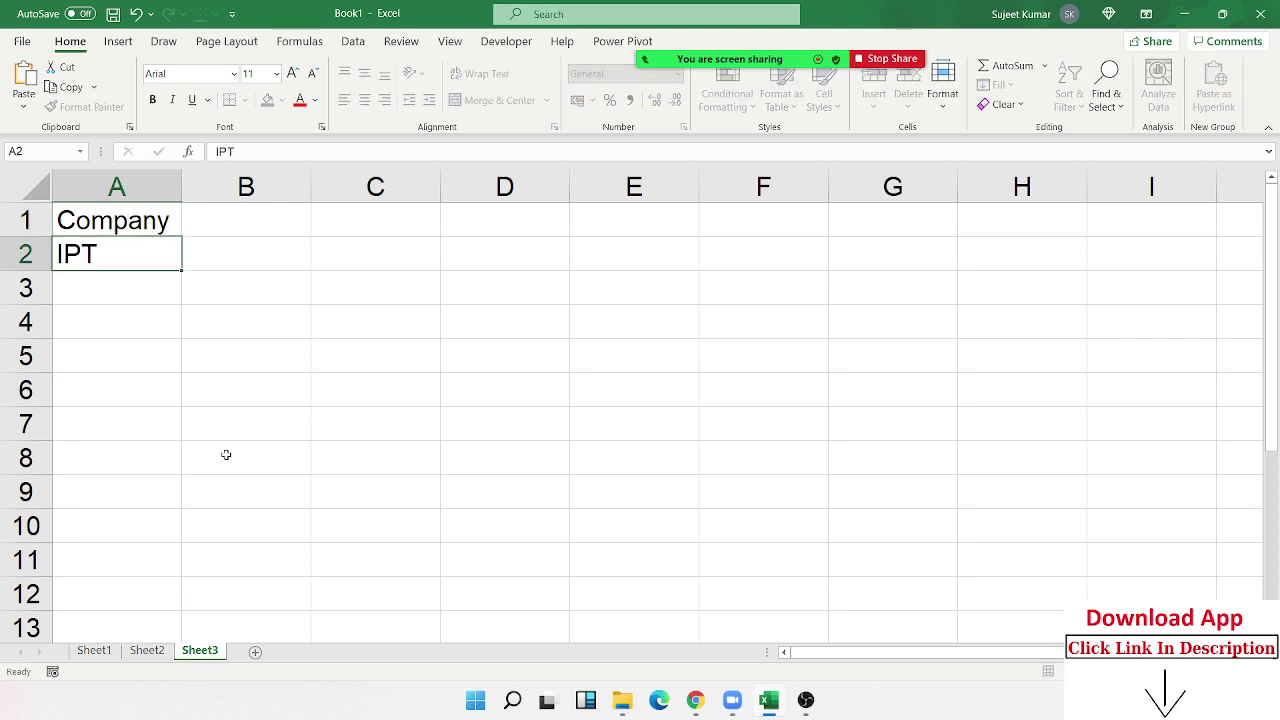
key(Return)
key(Up)
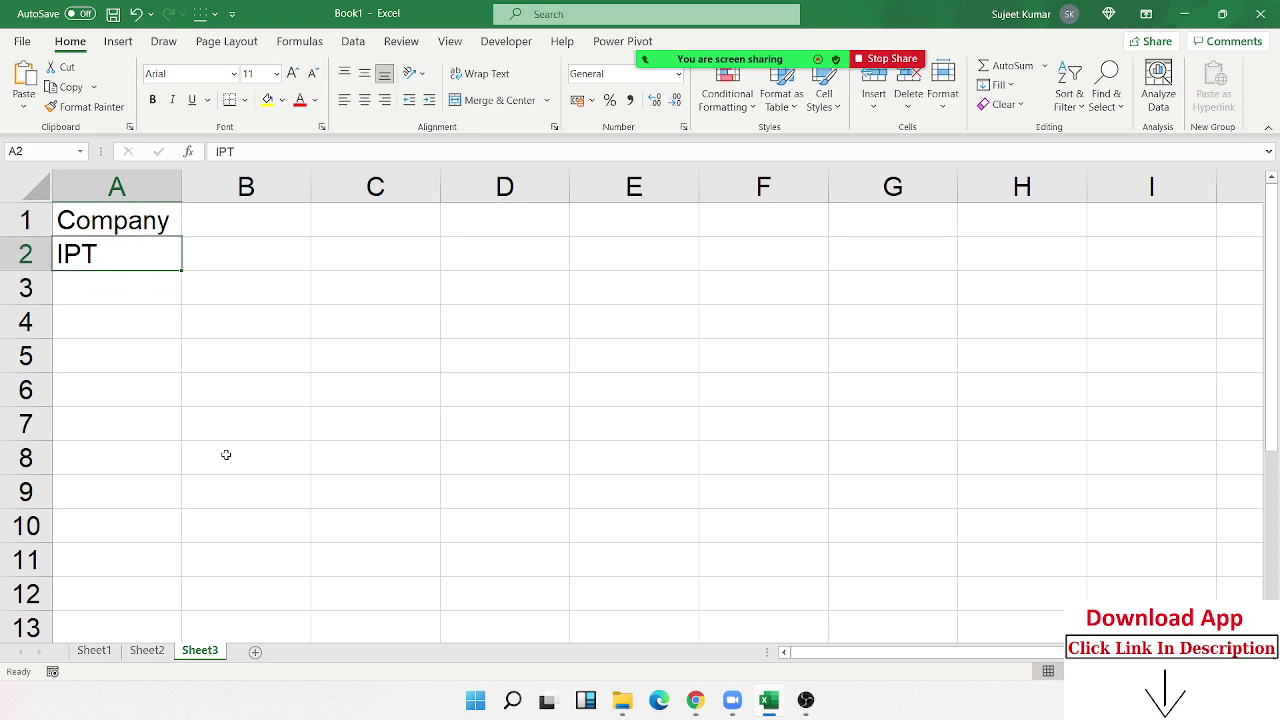
text(M/)
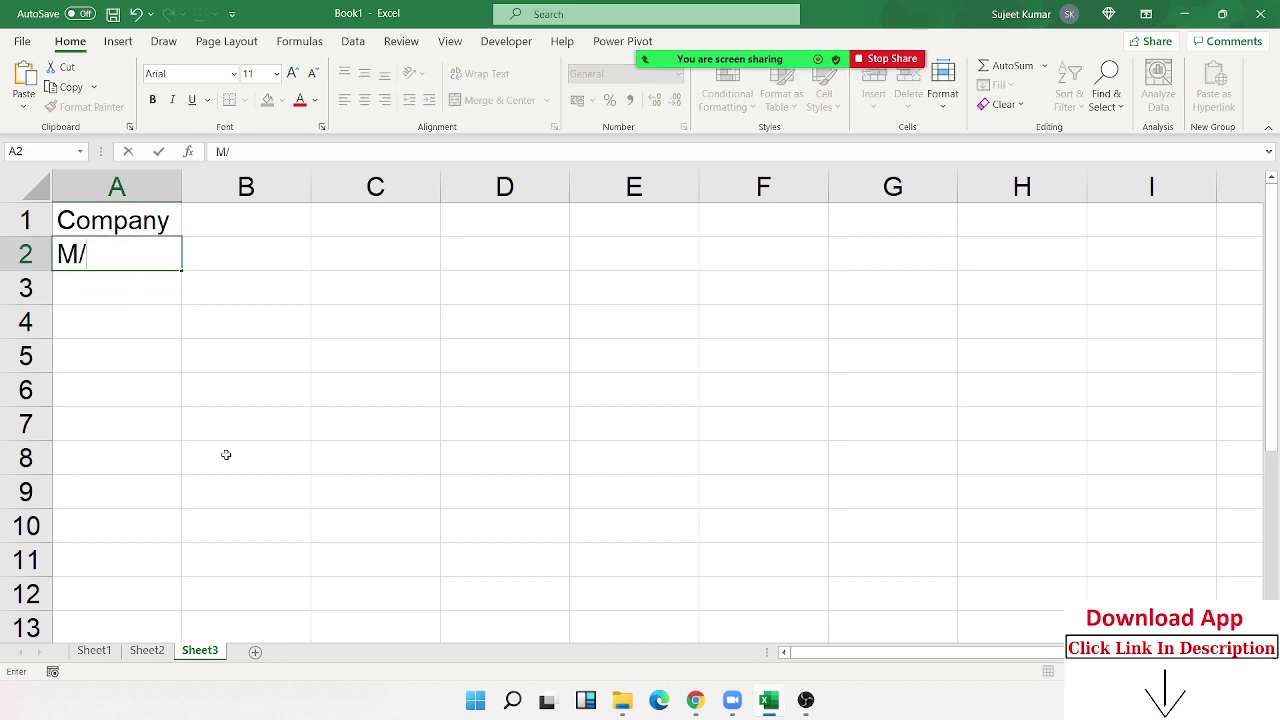
text(S  IPT)
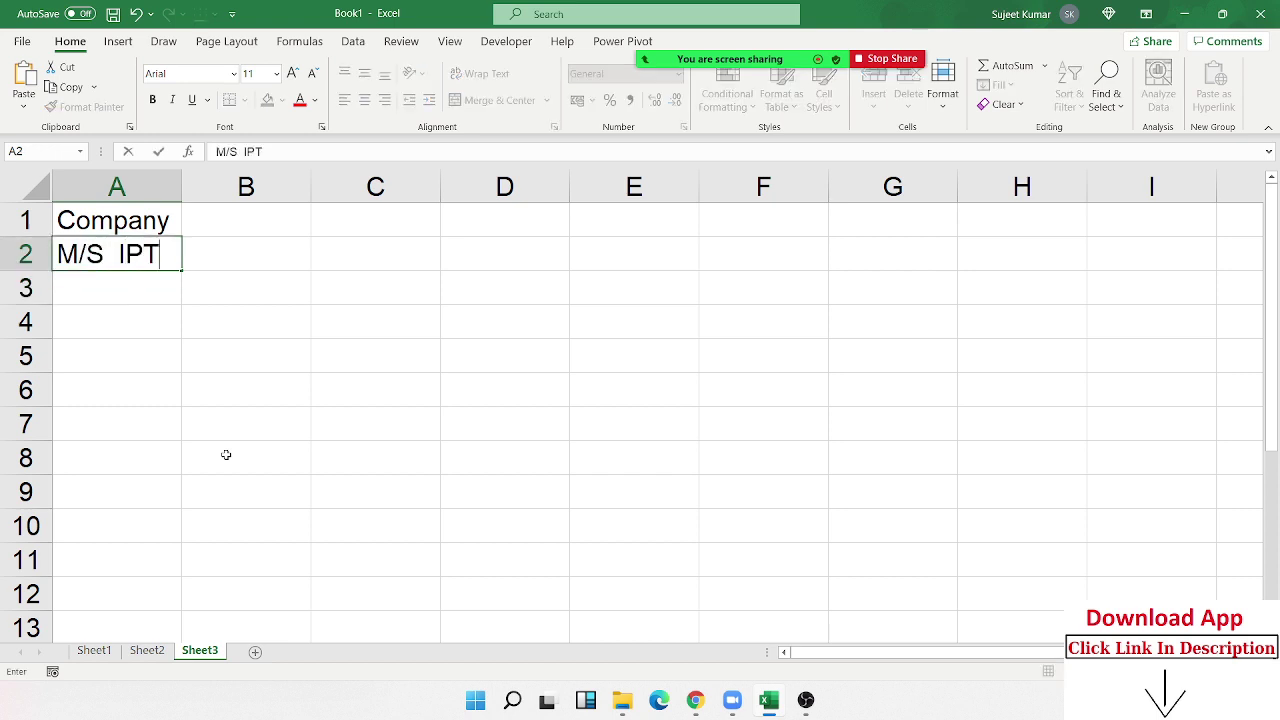
key(Return)
key(Up)
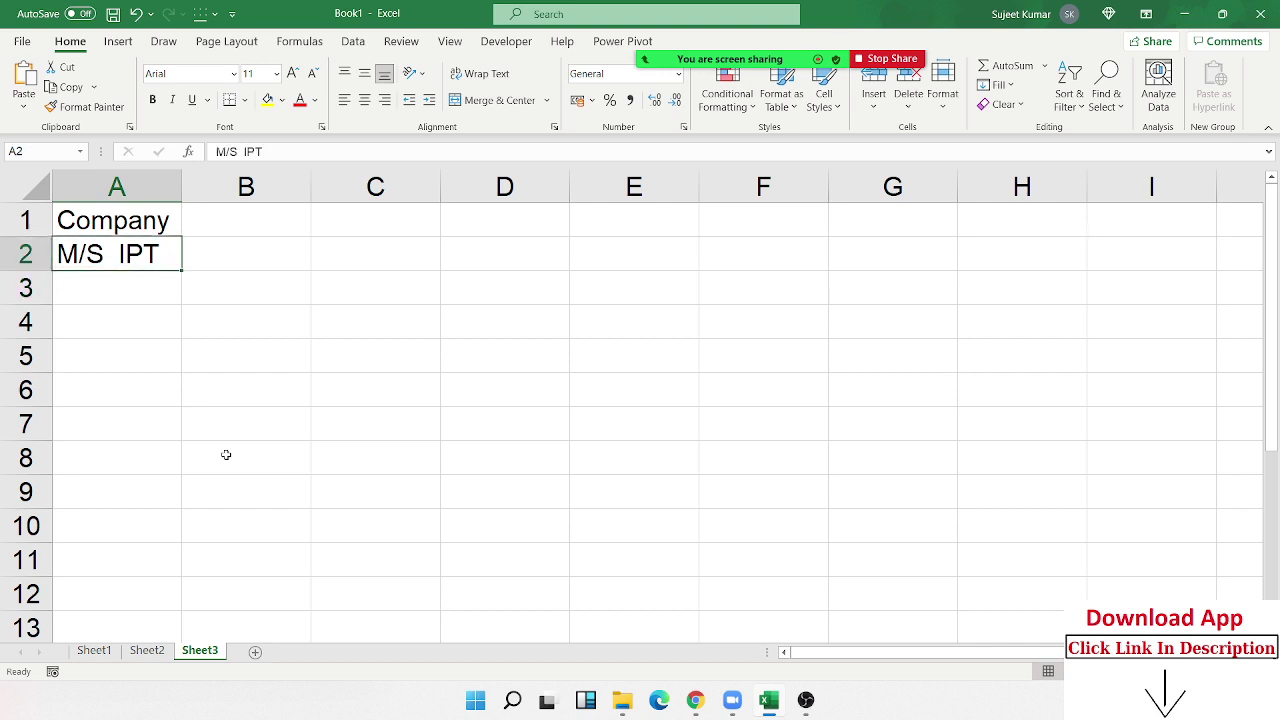
key(Delete)
key(shift+Down)
key(shift+Down)
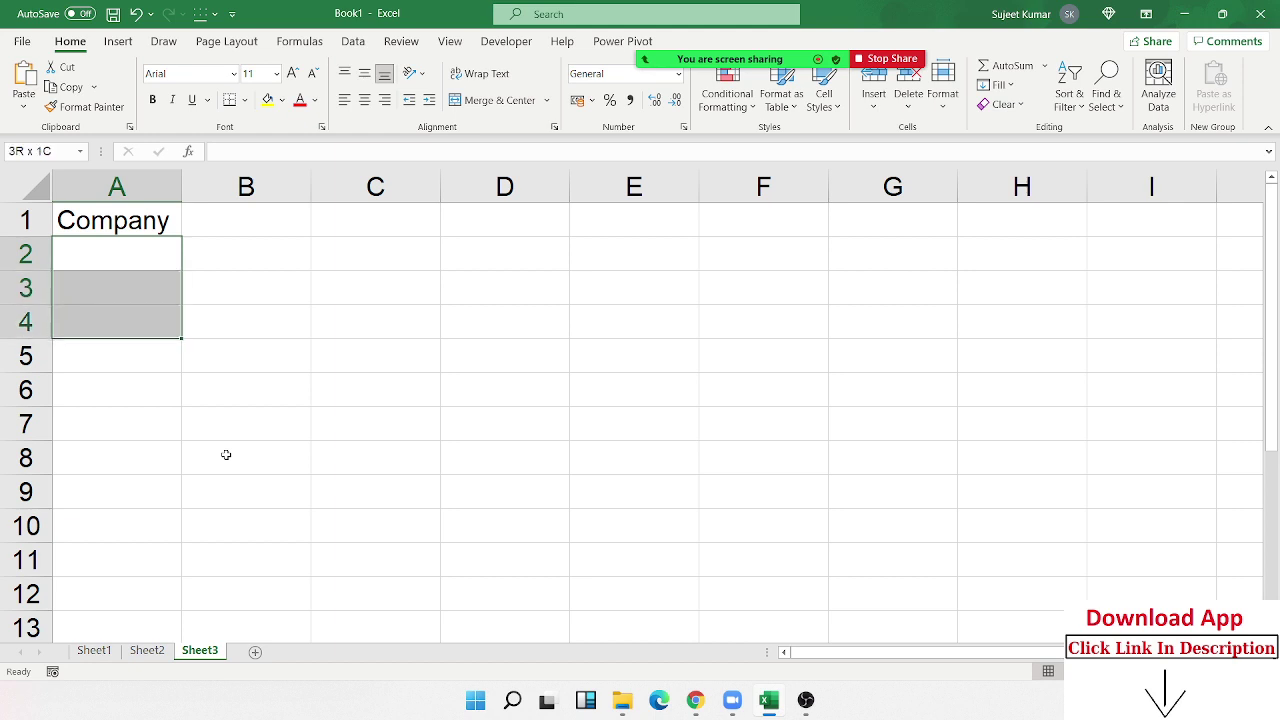
key(shift+Down)
key(shift+Down)
key(shift+Down)
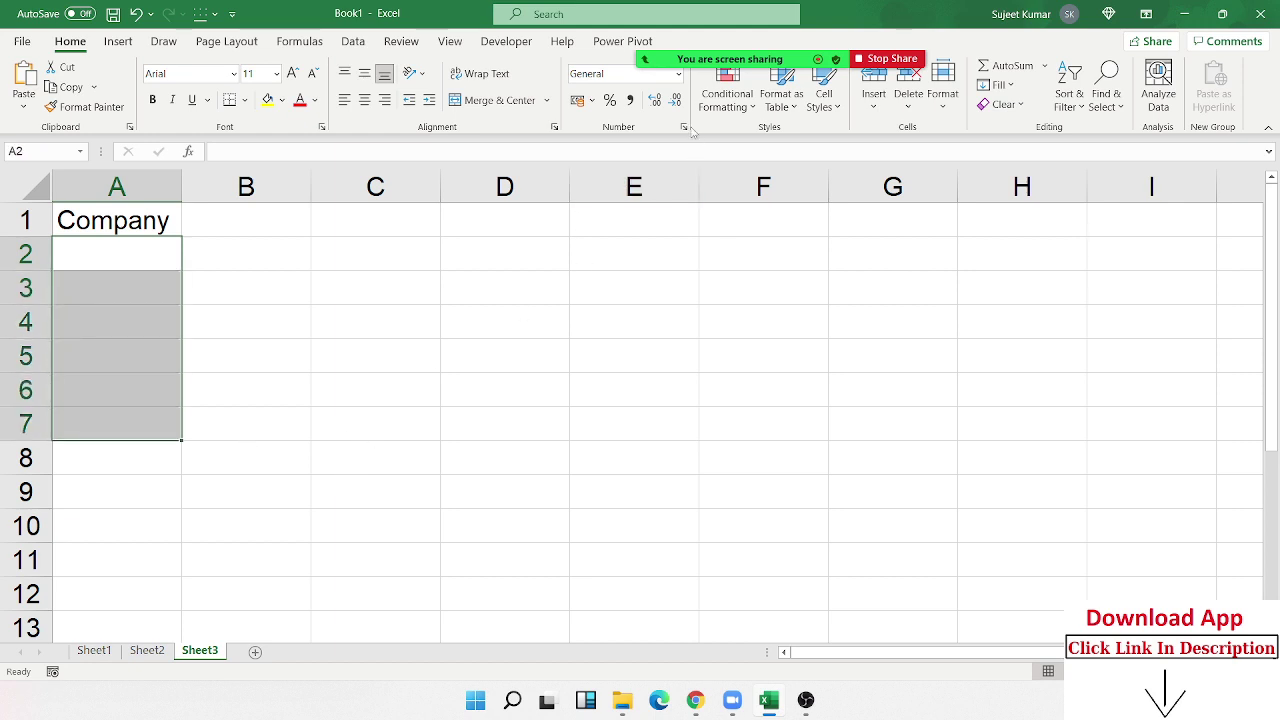
Step: Give A2:A7 a custom text format with an "M/S " prefix
key(ctrl+1)
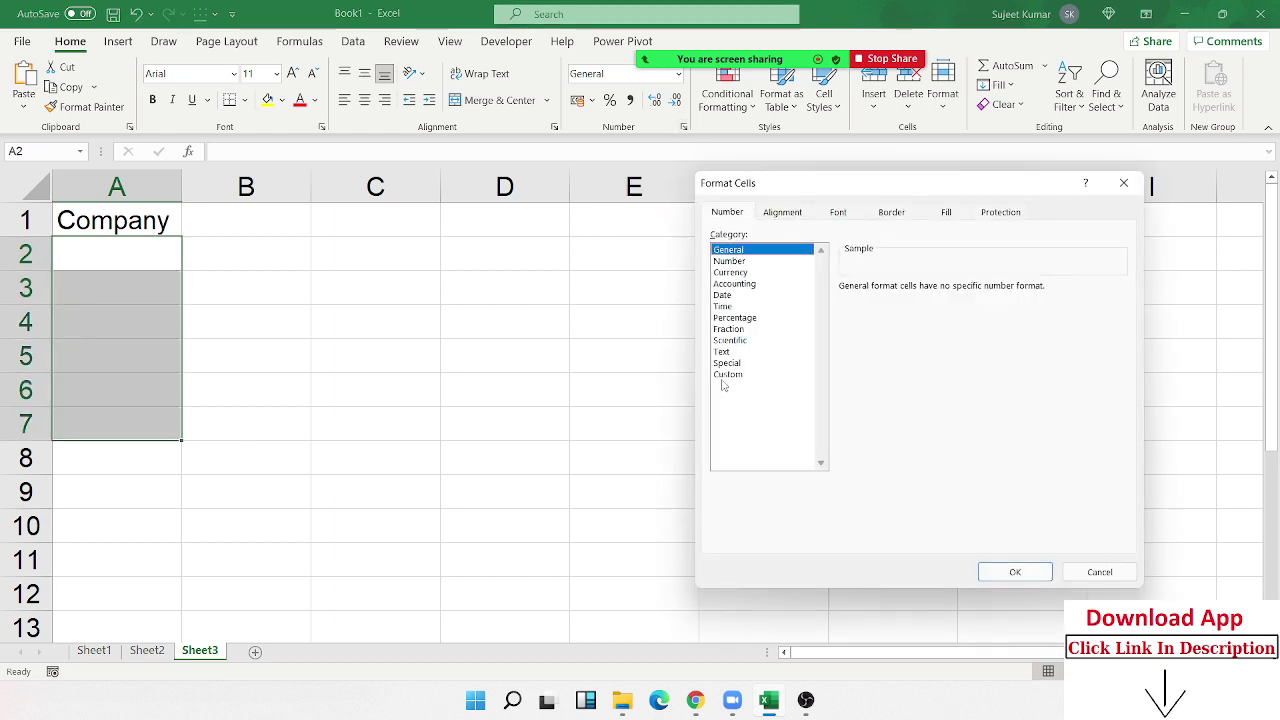
click(725, 376)
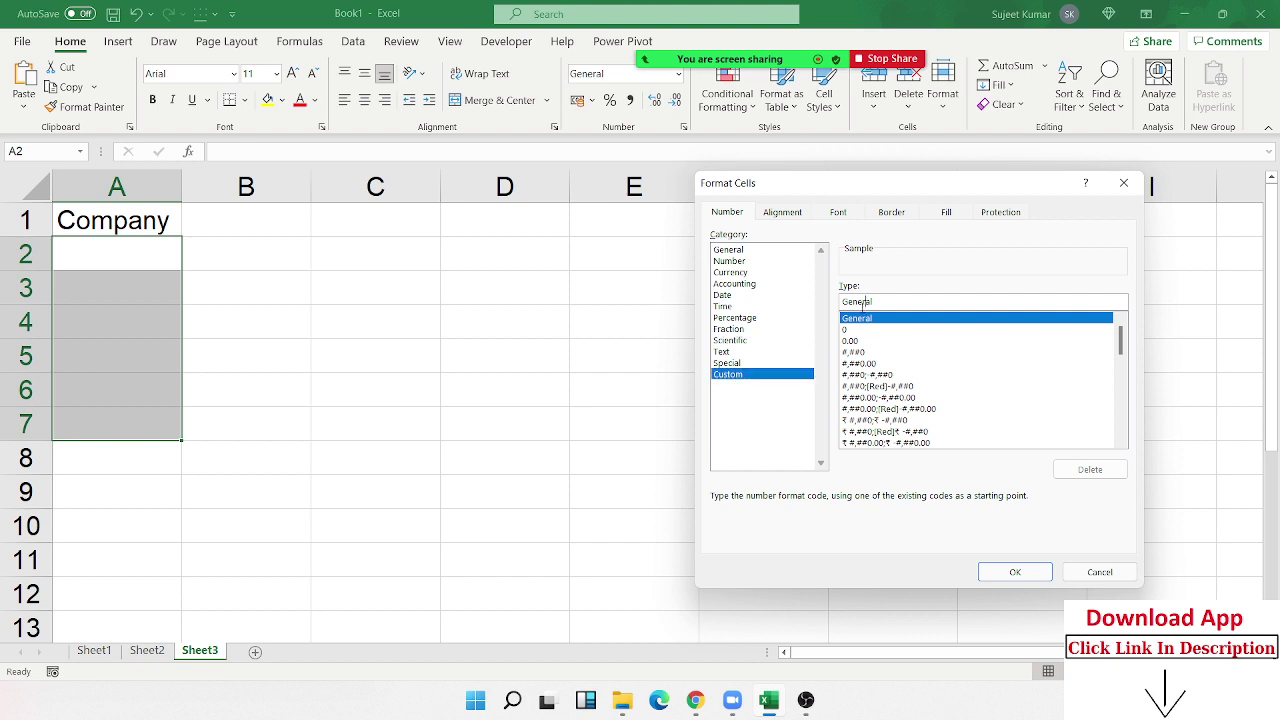
double_click(860, 306)
text("M/)
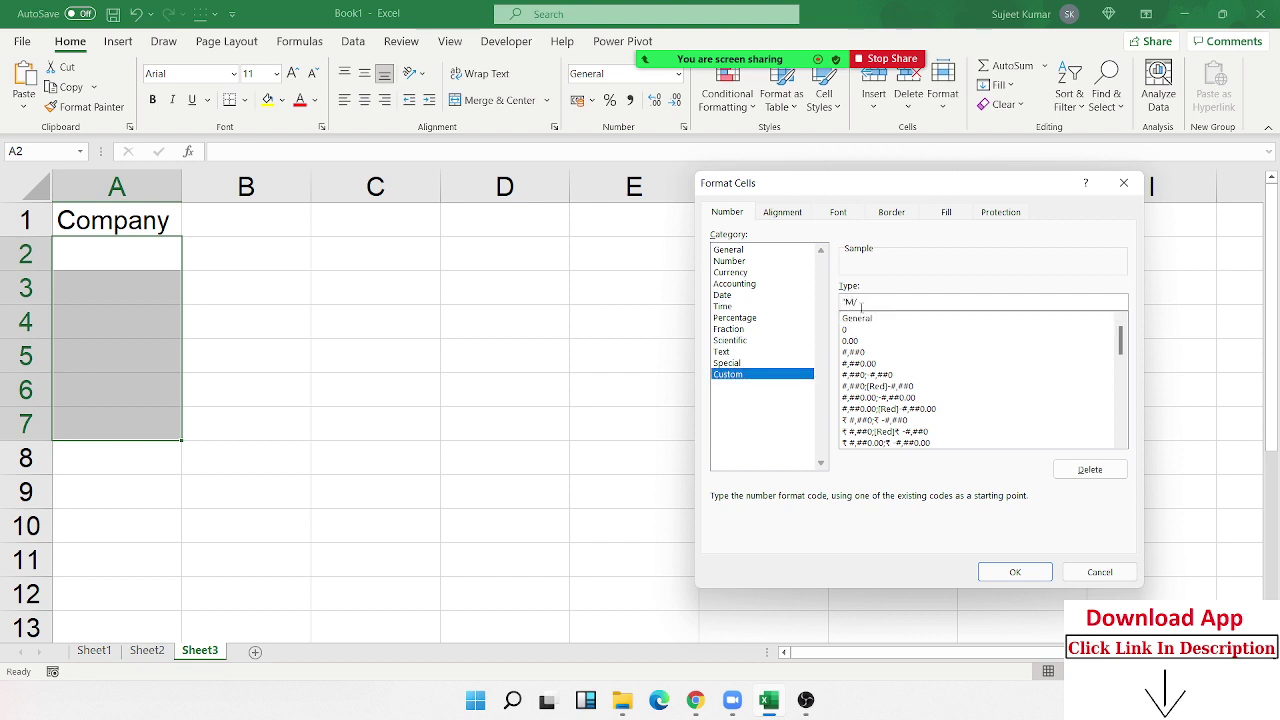
text(s")
key(Return)
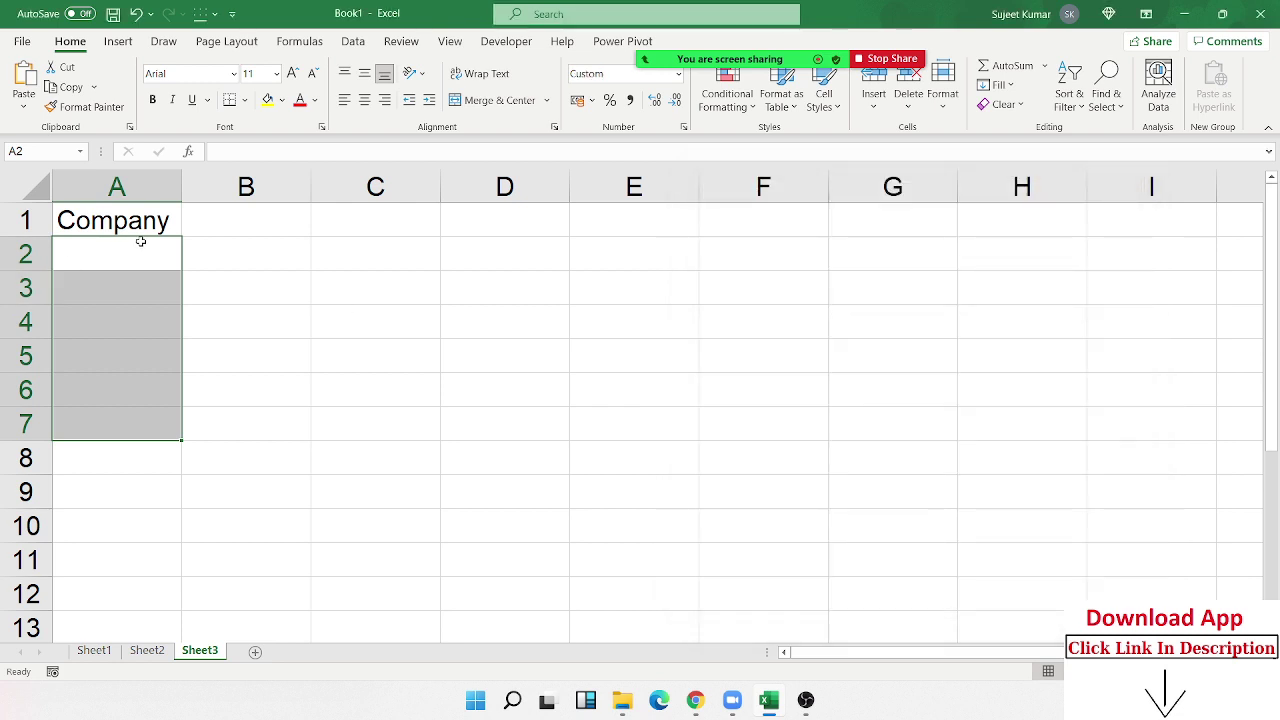
Step: Type IPT in A2, shown as M/S IPT, and the heading Address in B1
click(137, 242)
text(IP)
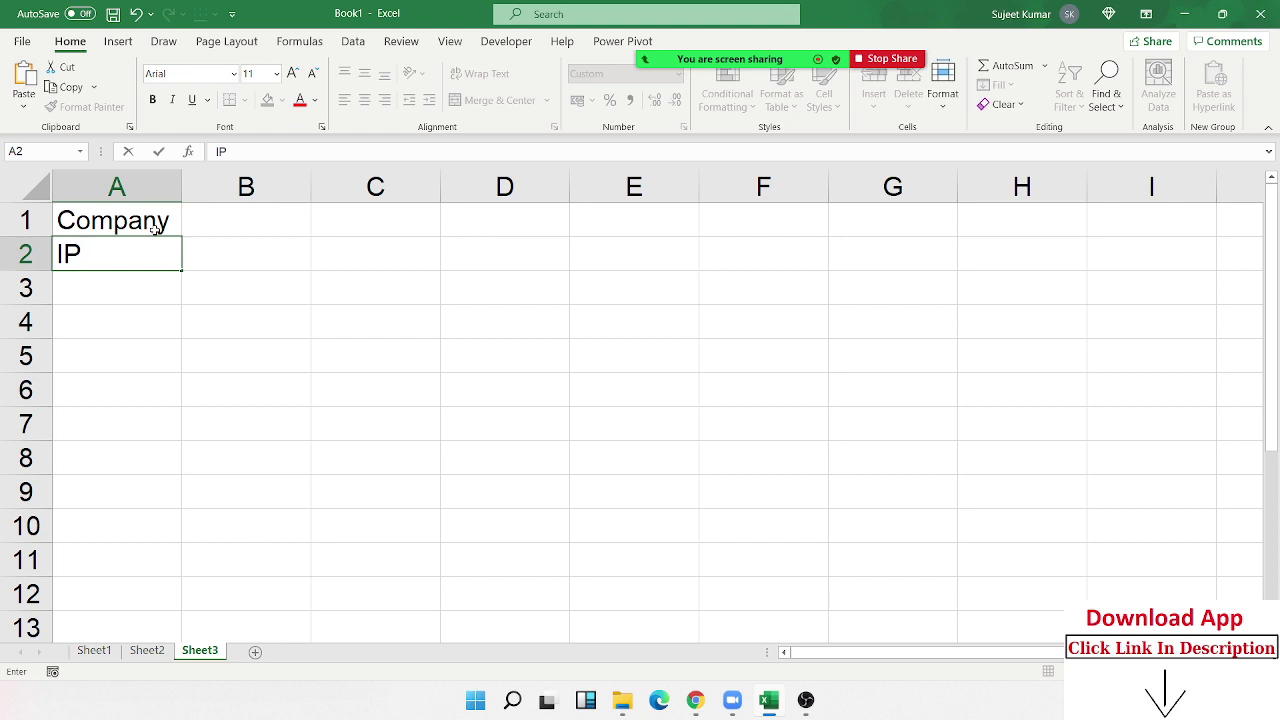
text(T)
key(Return)
click(205, 217)
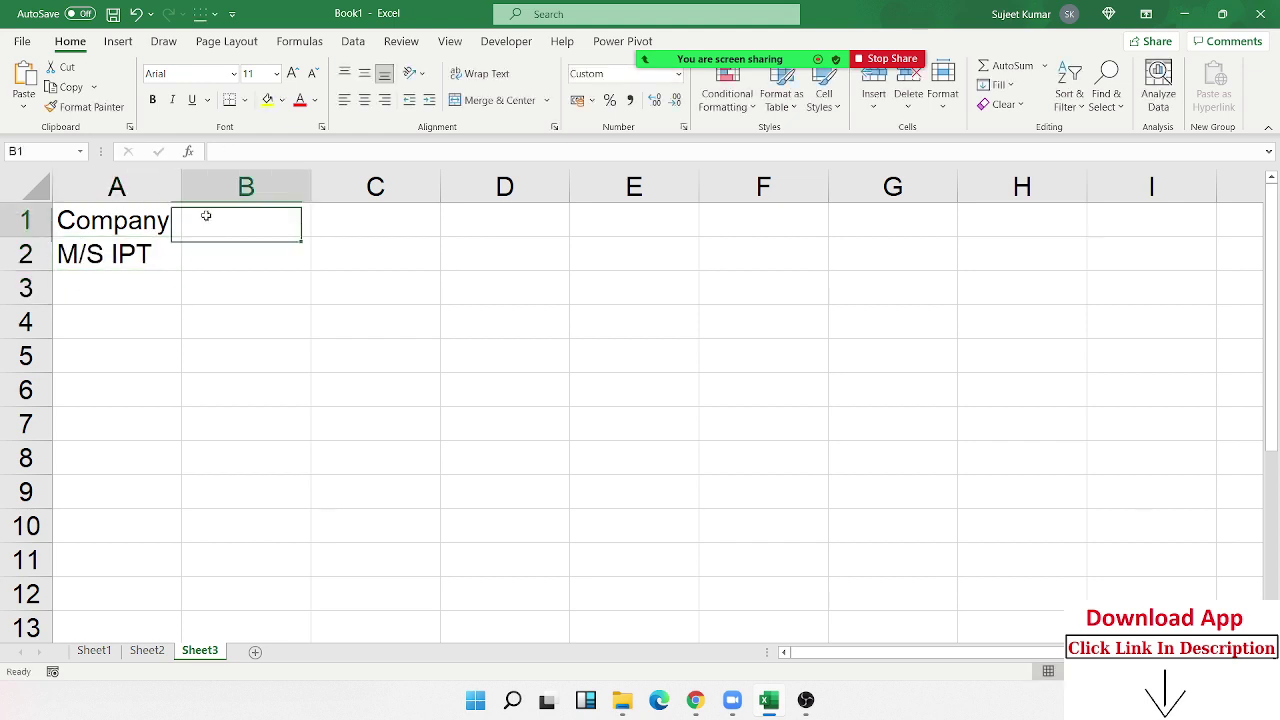
text(Add)
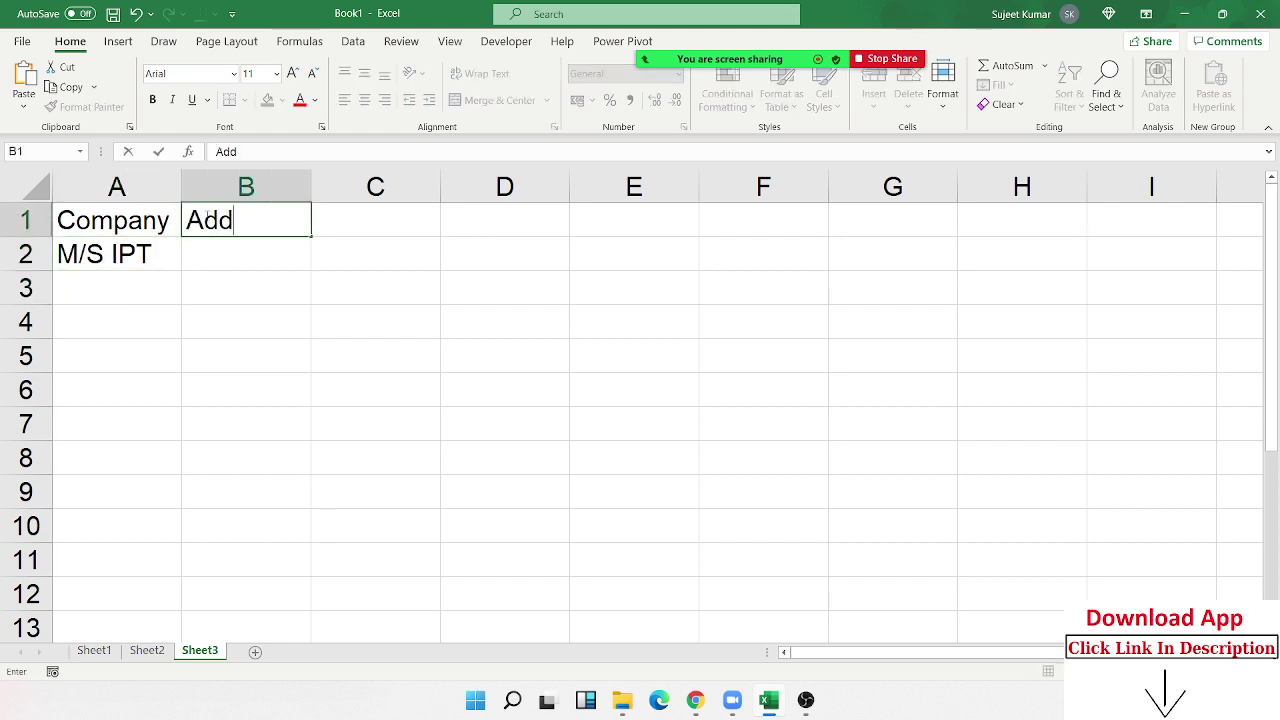
text(ress)
key(Return)
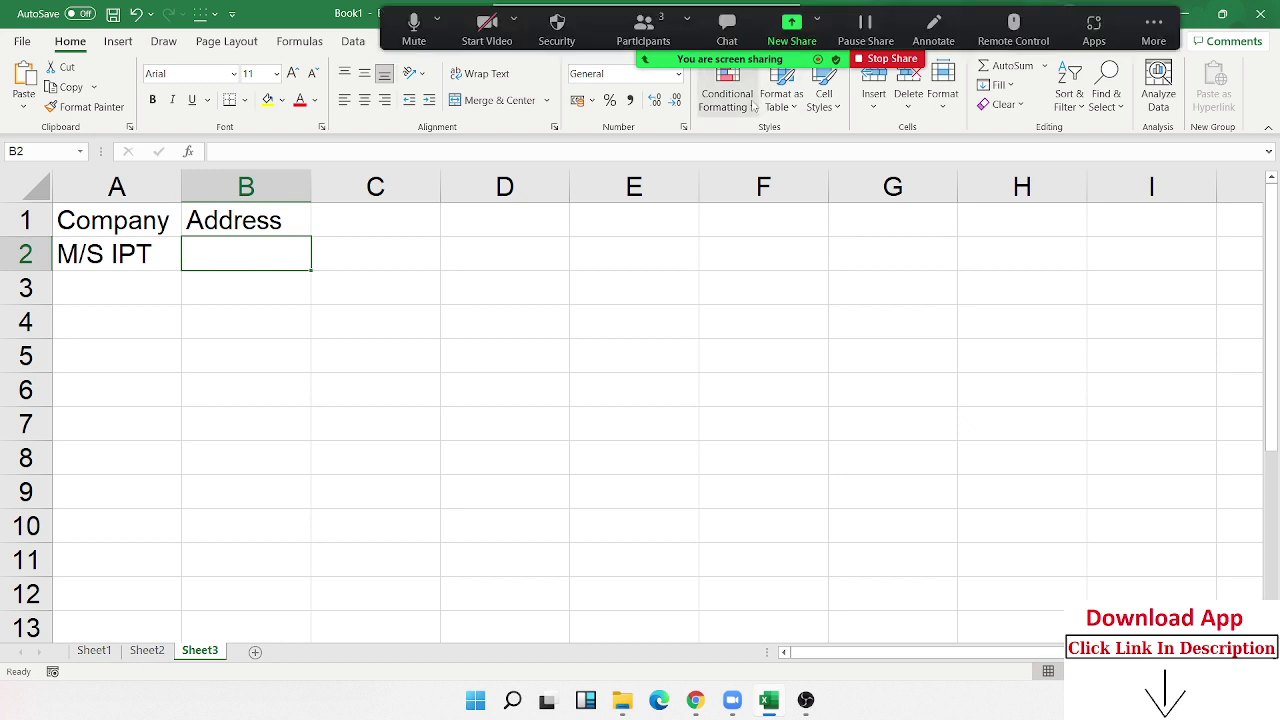
Step: Set B2's custom format code to "New Delhi 110062" and enter IPT in the cell
click(685, 128)
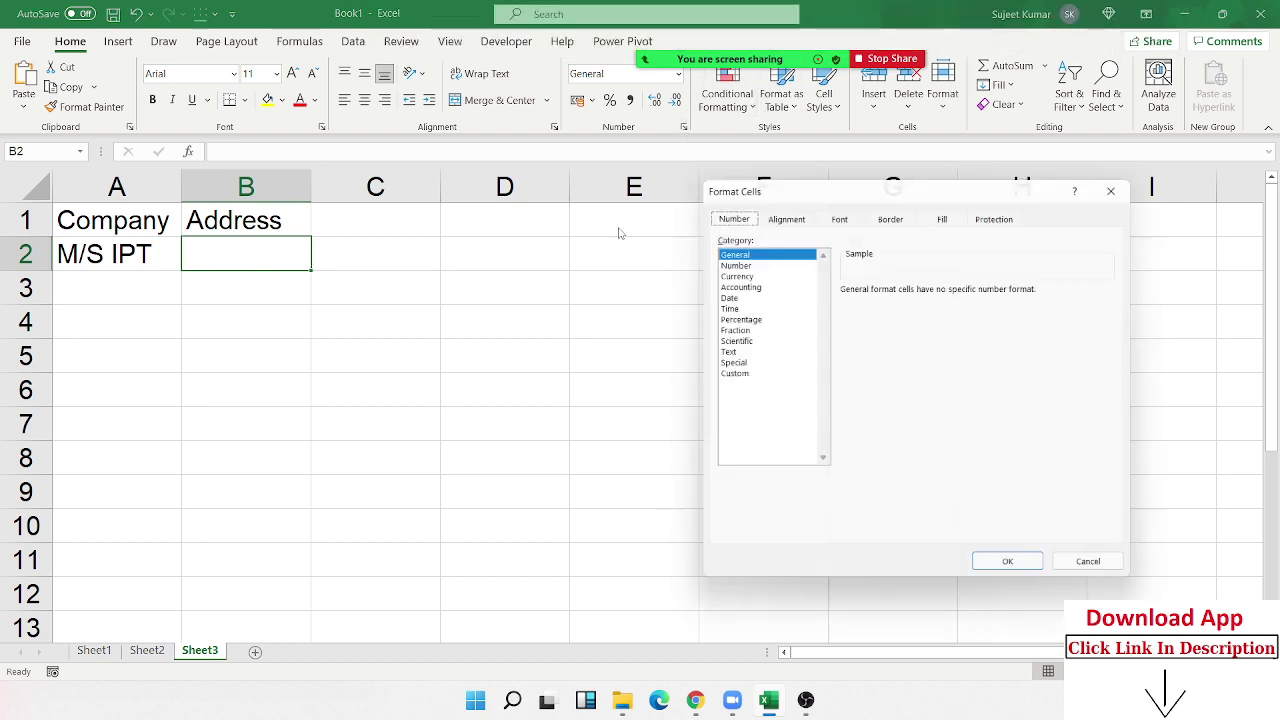
click(730, 376)
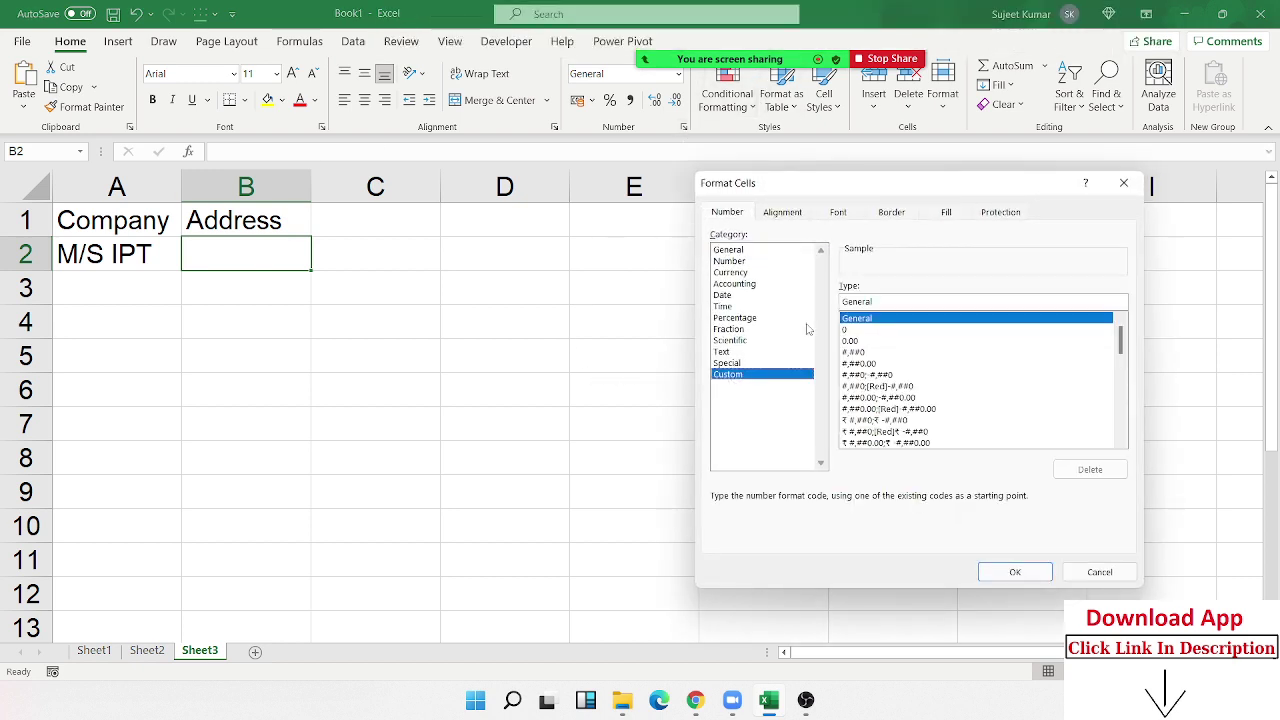
double_click(860, 302)
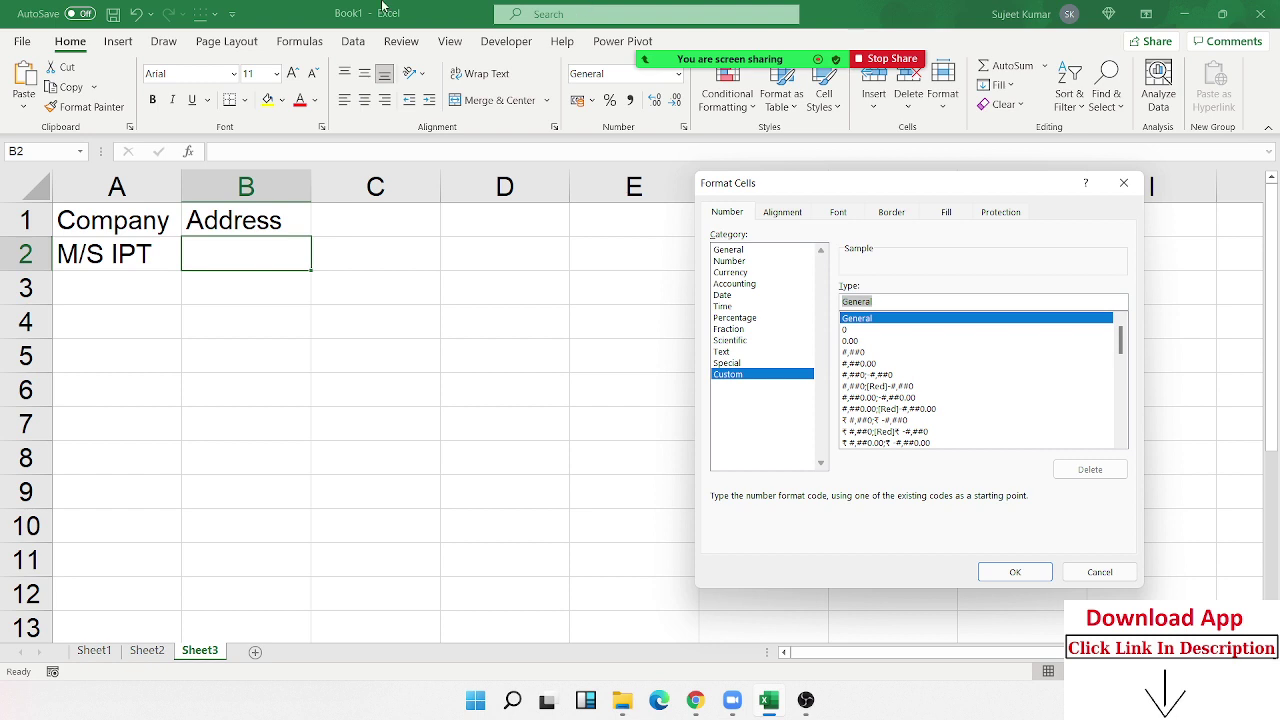
text("New)
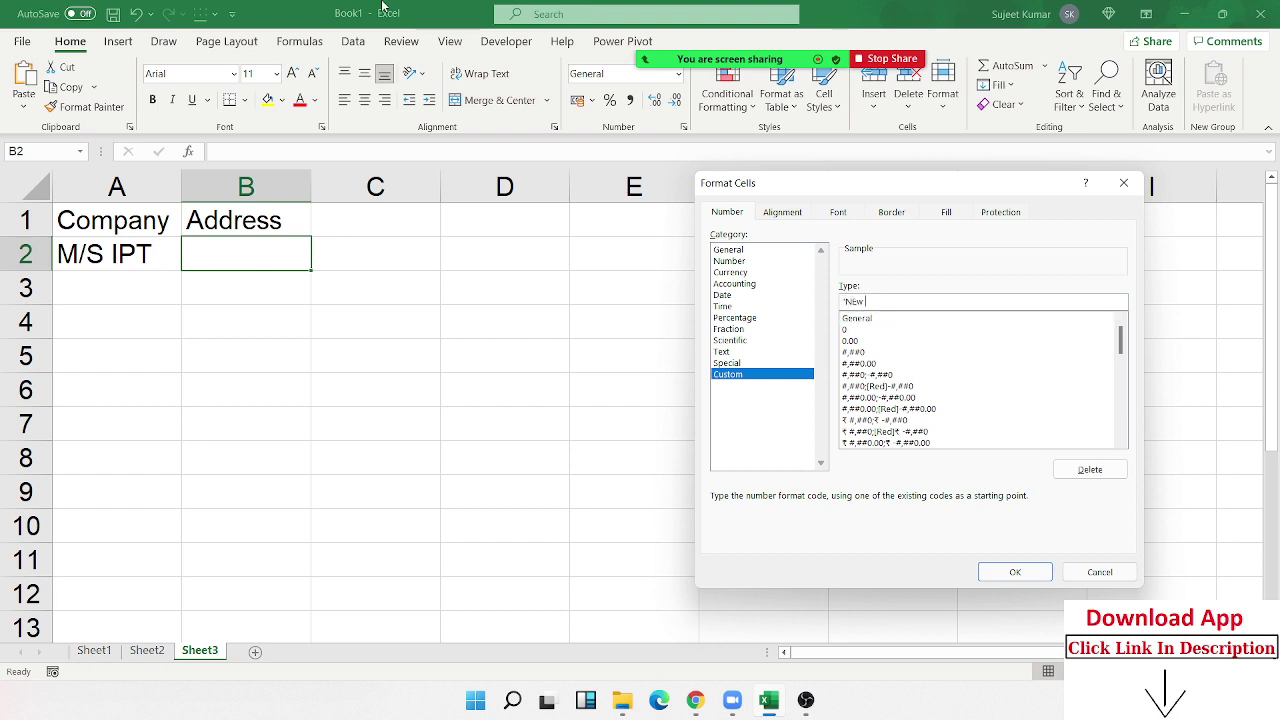
key(BackSpace)
key(BackSpace)
text(ew Delhi )
text(11)
text(00)
text(62)
key(Return)
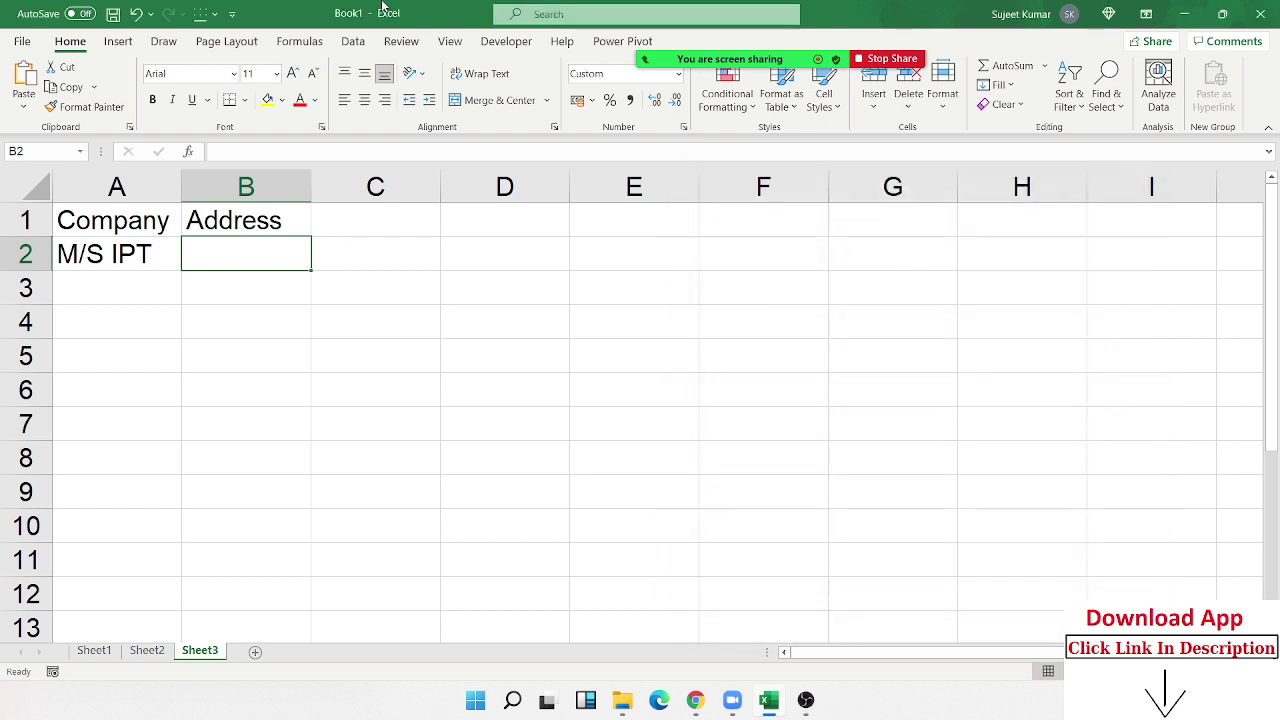
text(IPT)
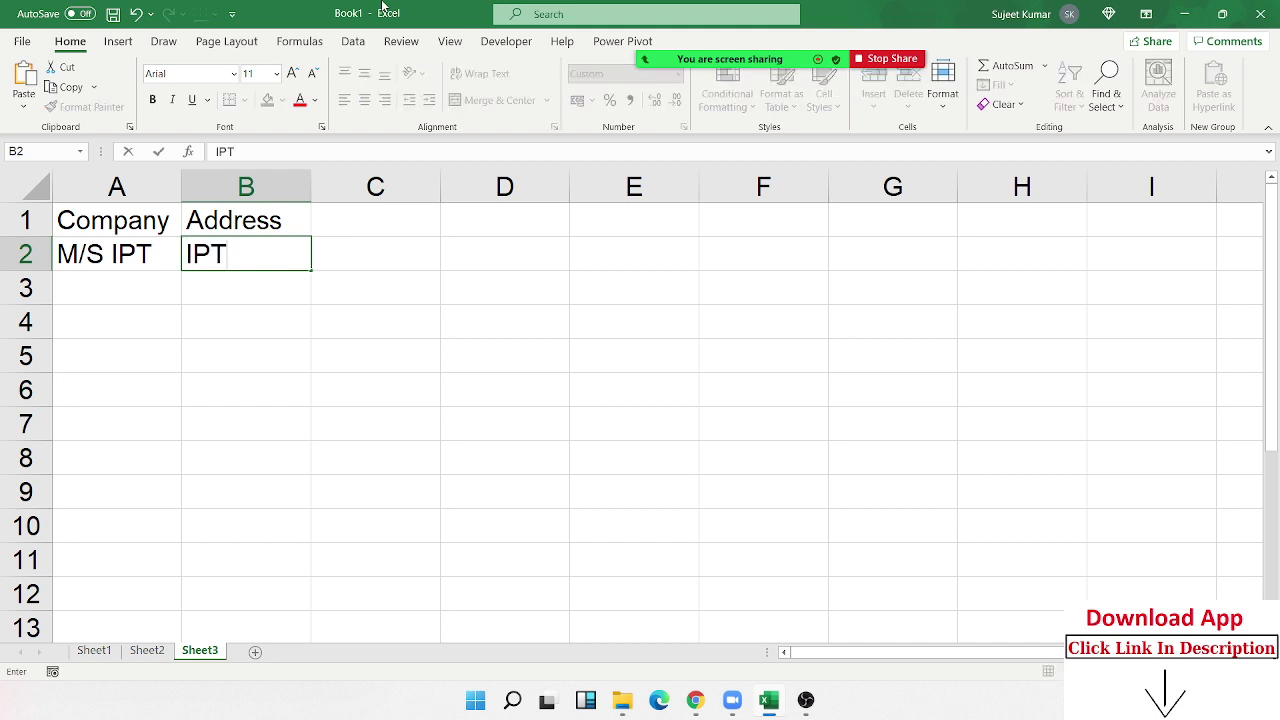
key(Return)
key(Up)
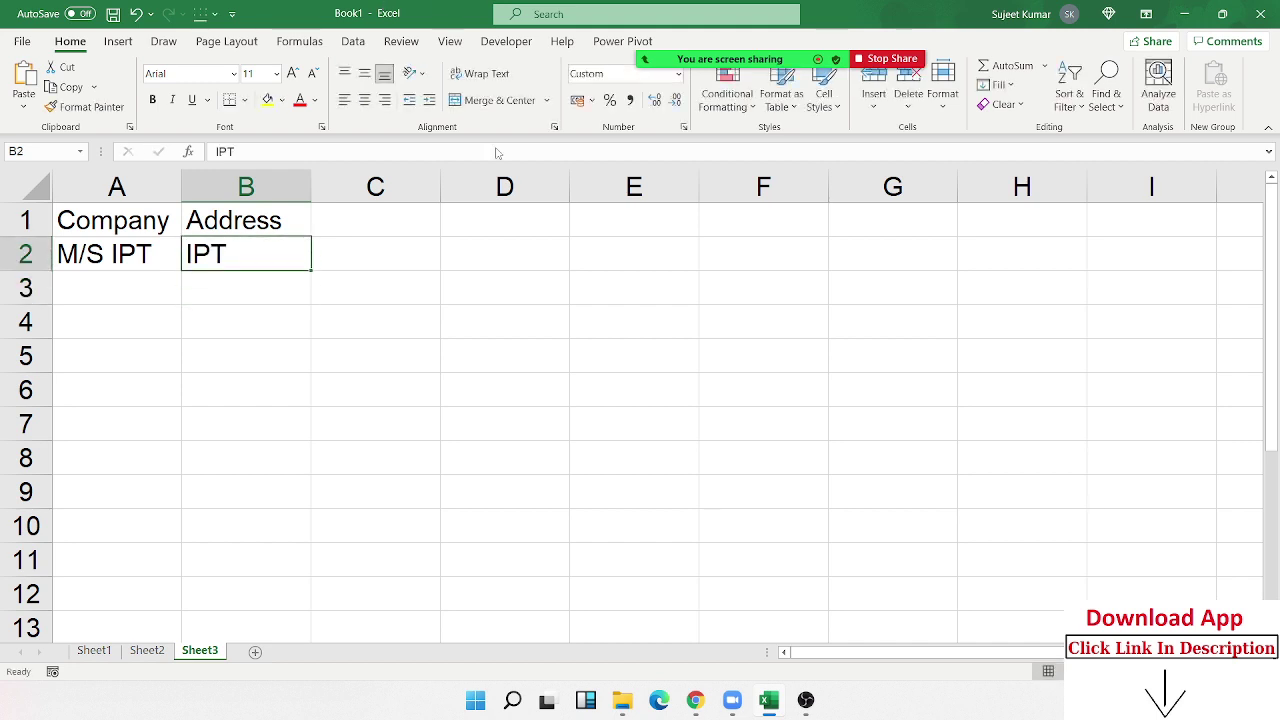
Step: Insert @ before "New Delhi 110062" in B2's format so IPT precedes the address
click(554, 127)
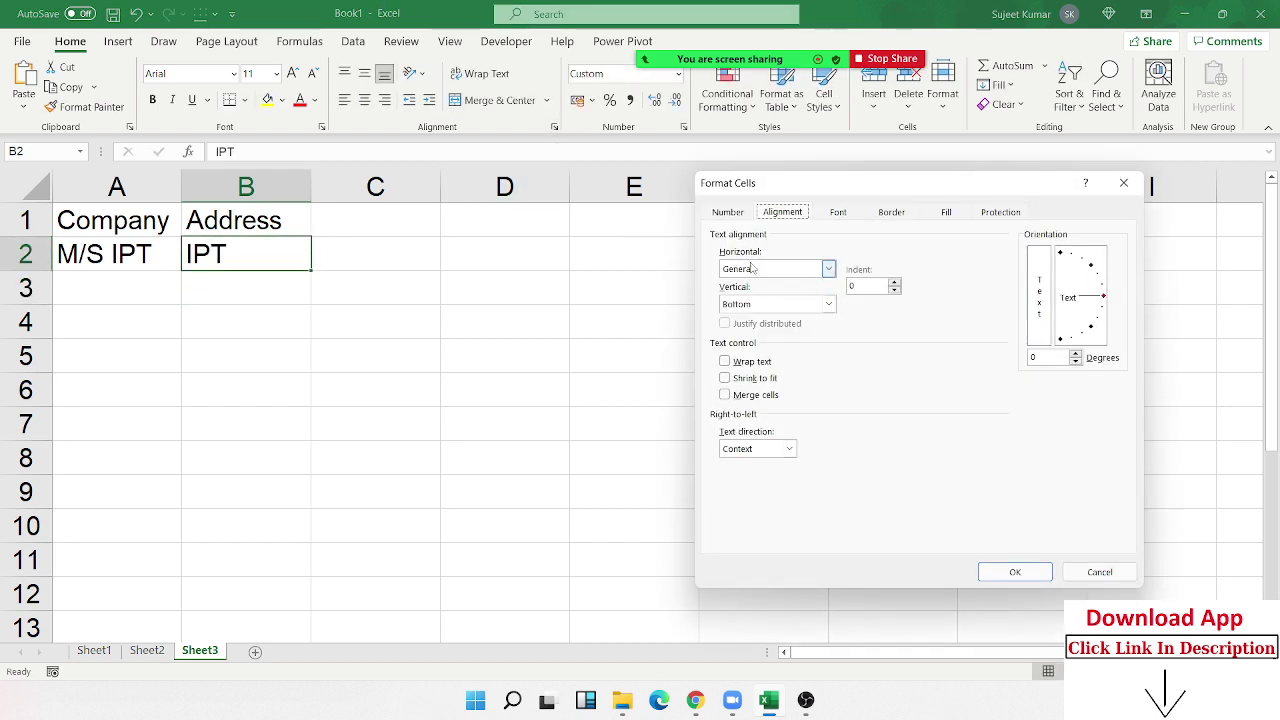
click(727, 213)
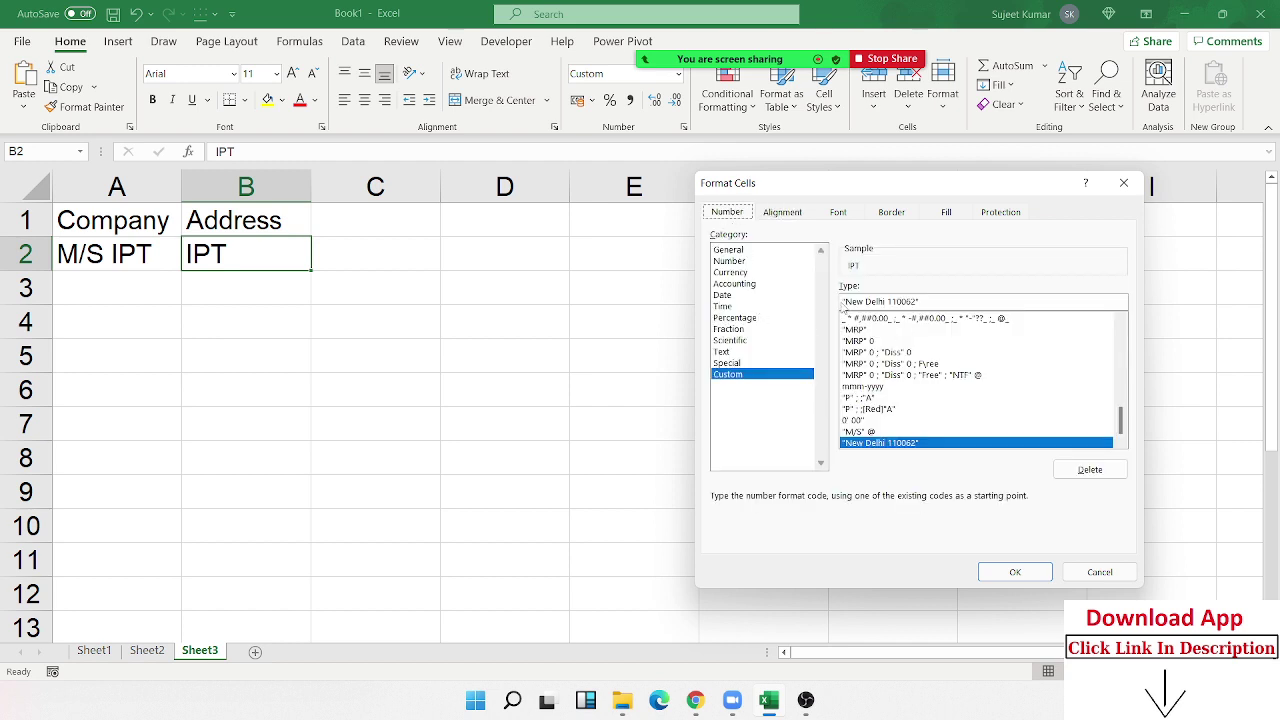
click(843, 301)
text(@)
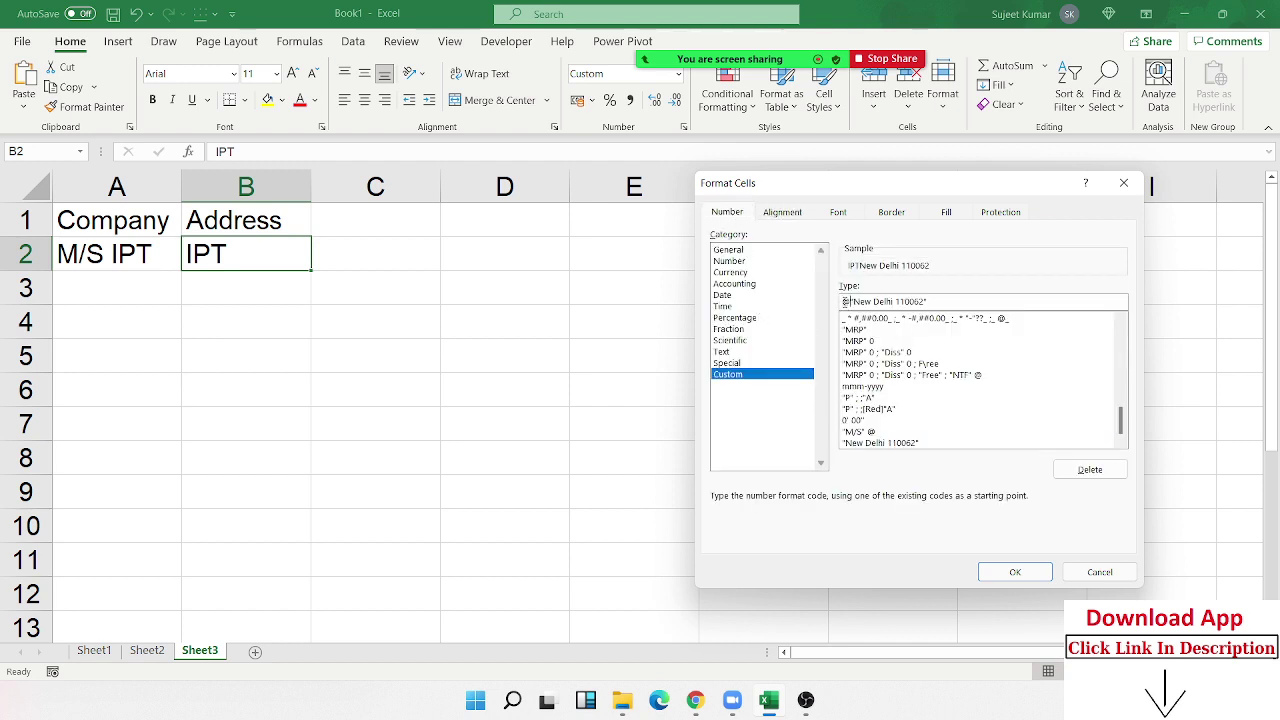
key(Return)
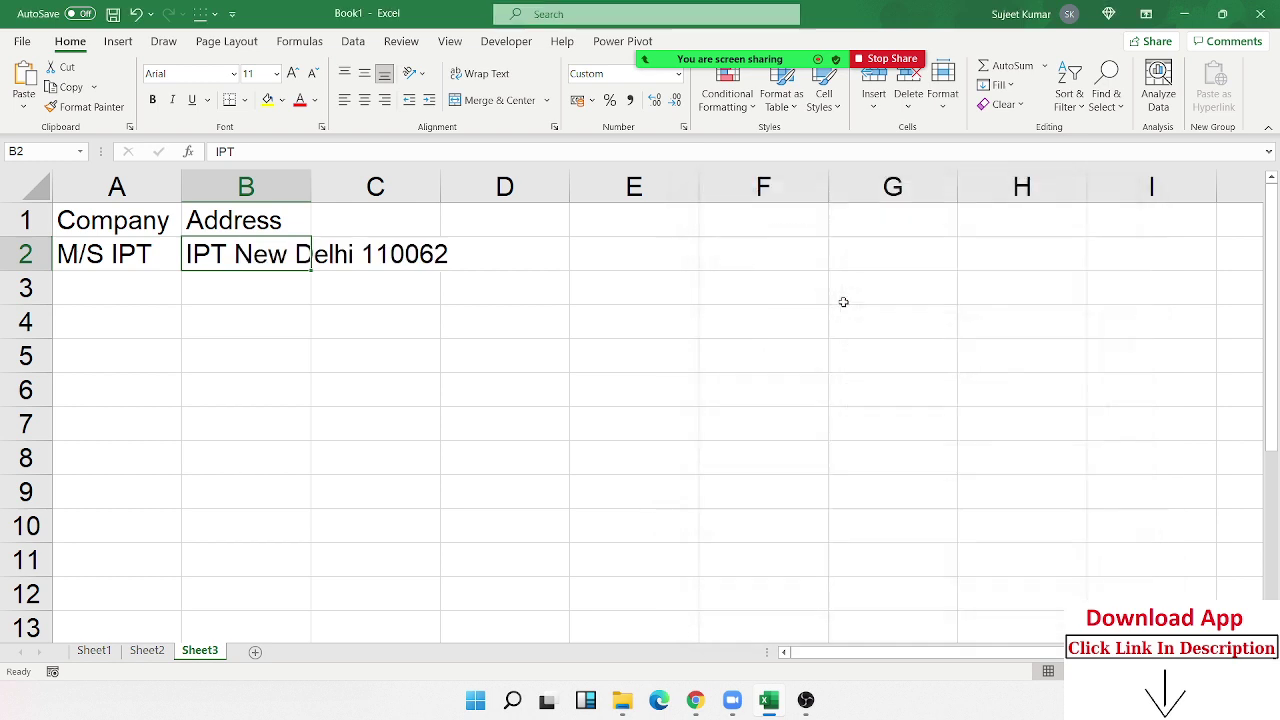
Step: Enter 5242 as text in E3 using a leading apostrophe
click(484, 340)
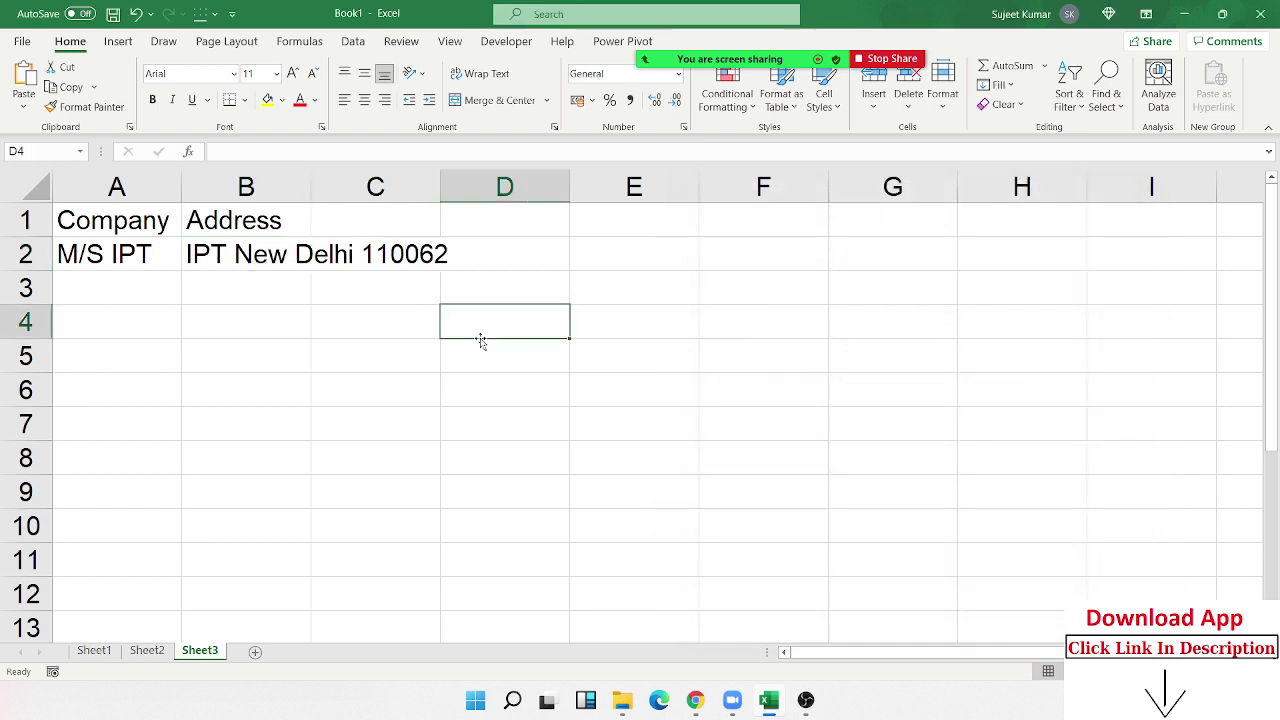
click(649, 291)
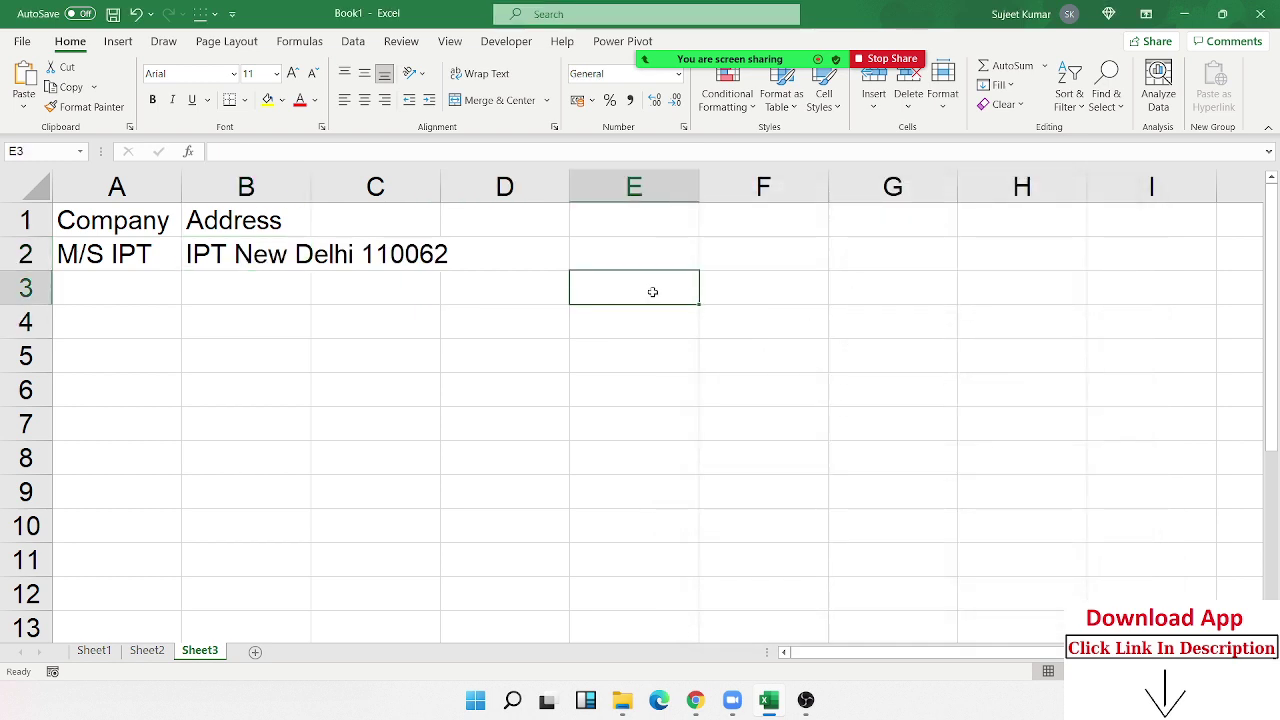
text('524)
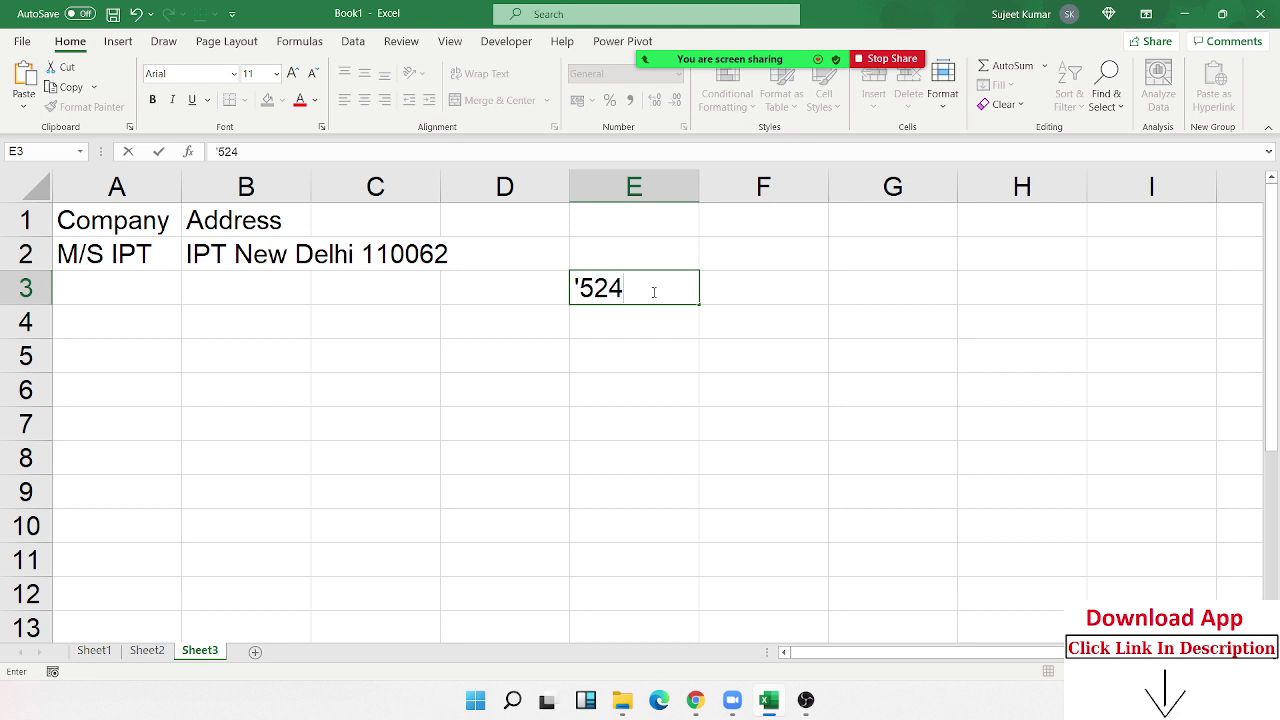
text(2)
click(680, 346)
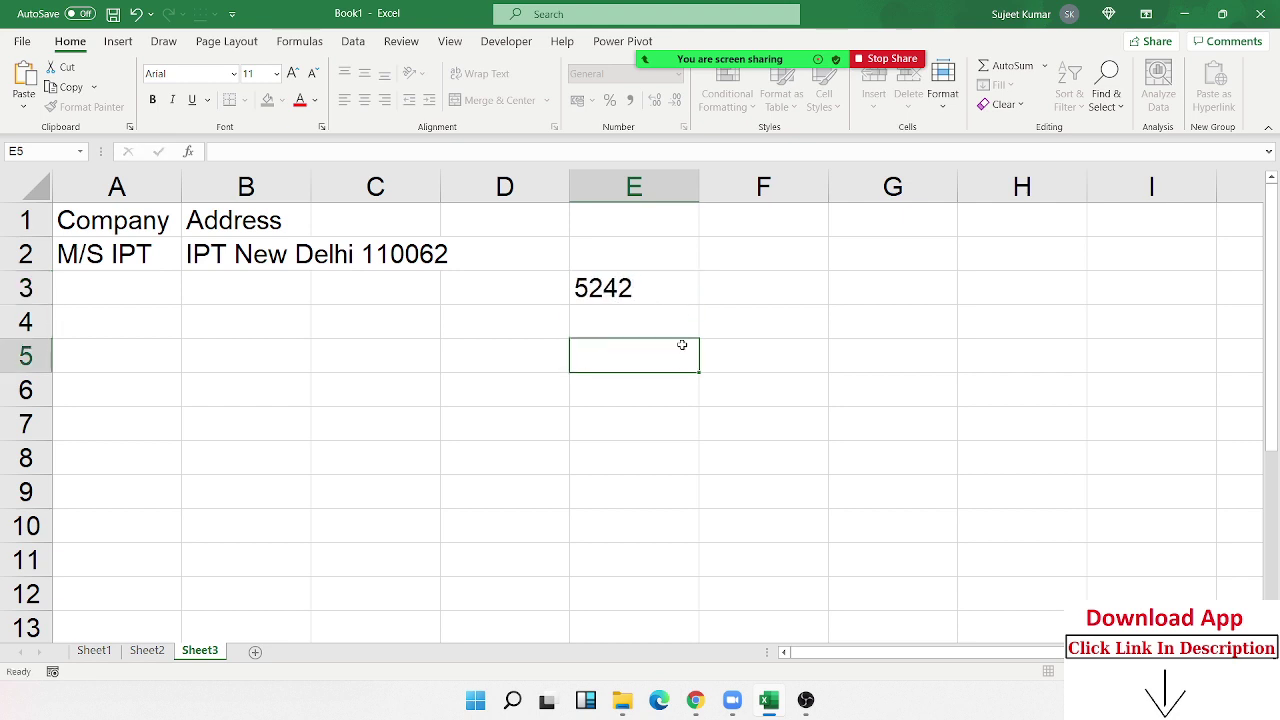
Step: Give E3 an @ plus asterisk-fill custom format and widen column E slightly
click(644, 293)
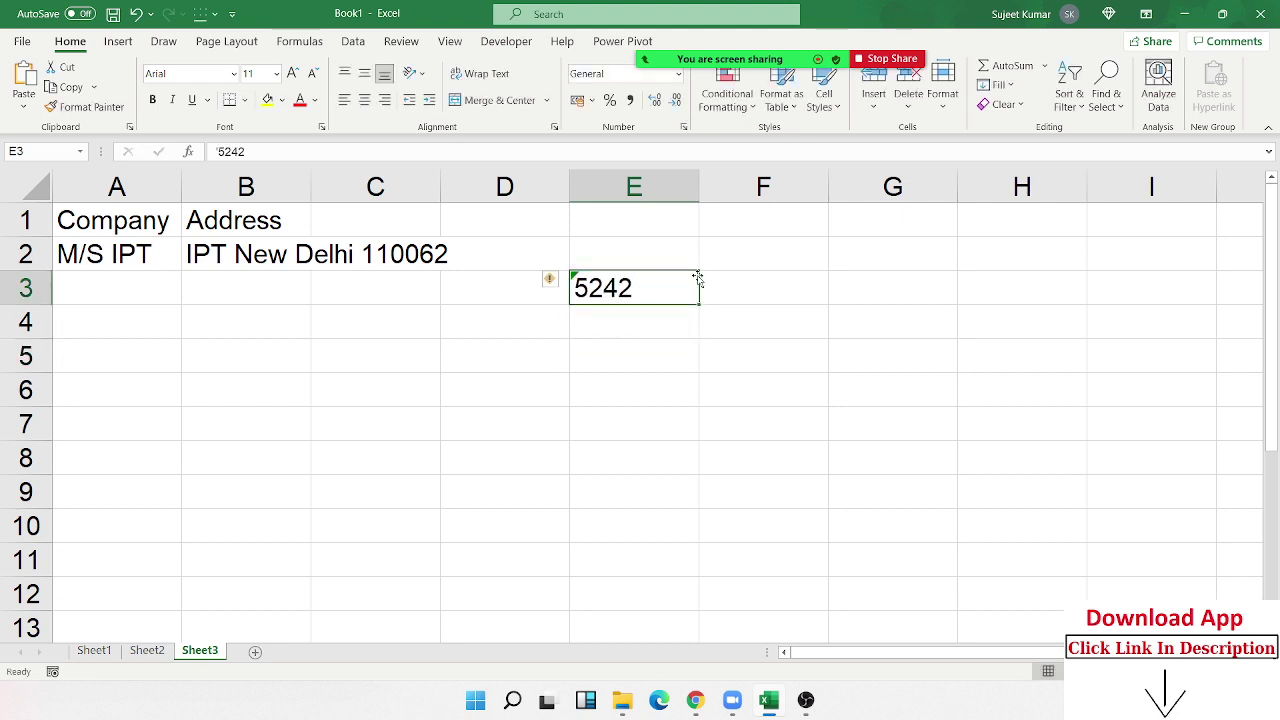
click(684, 127)
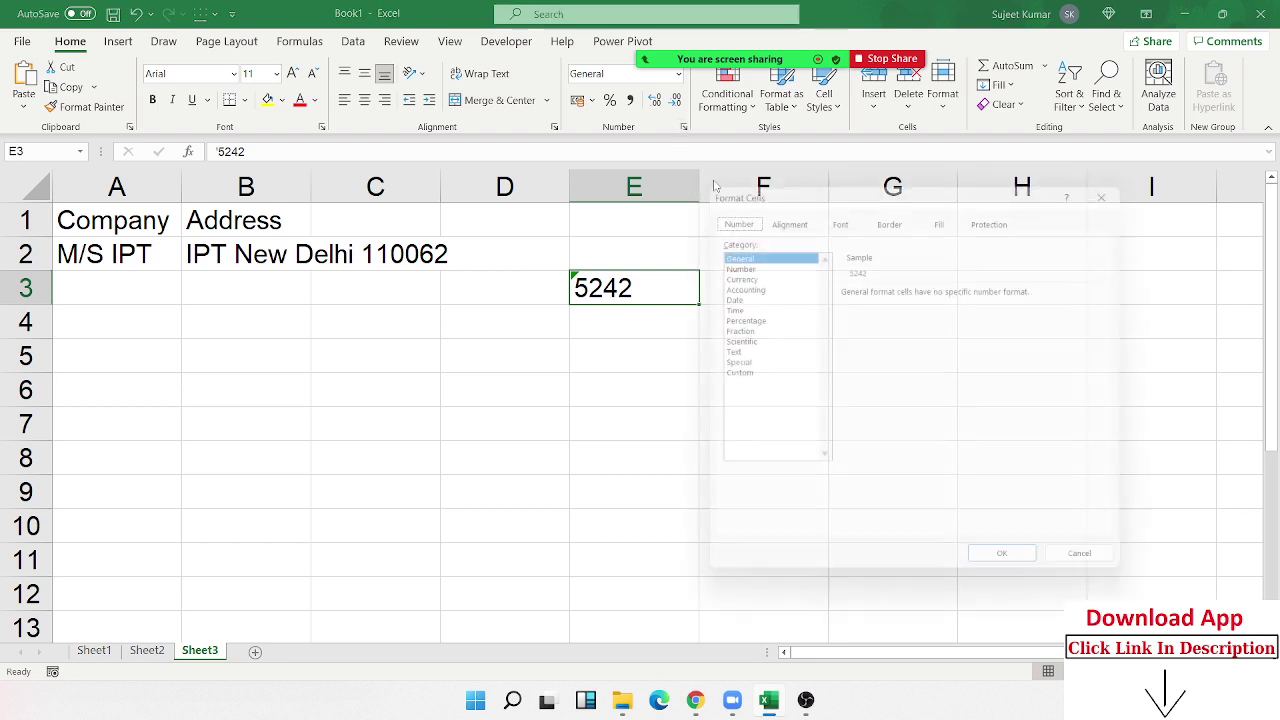
click(740, 374)
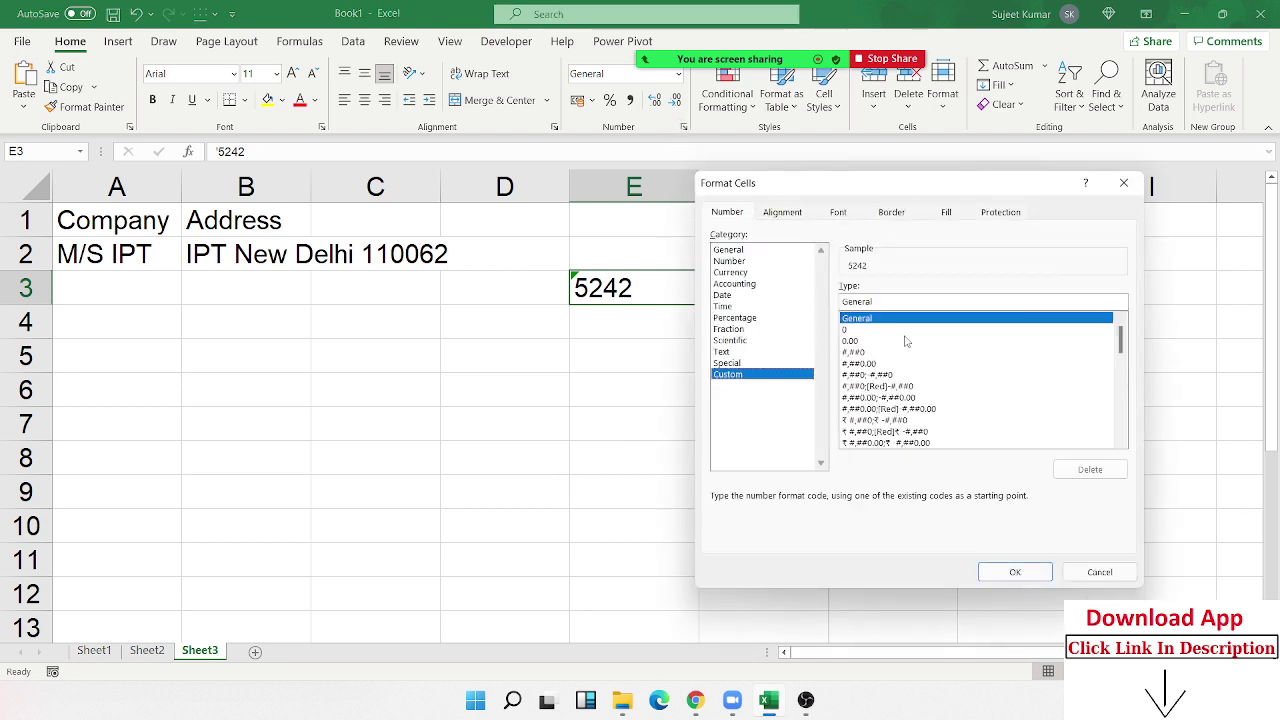
double_click(897, 300)
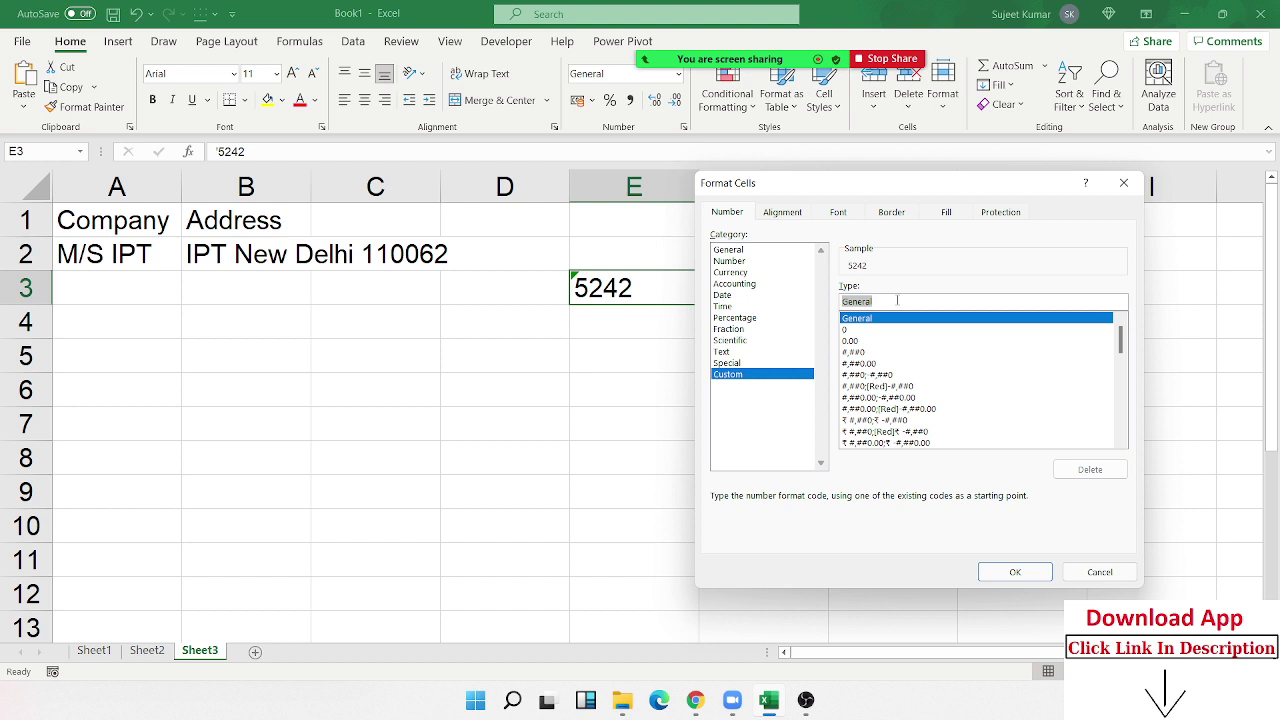
text(@")
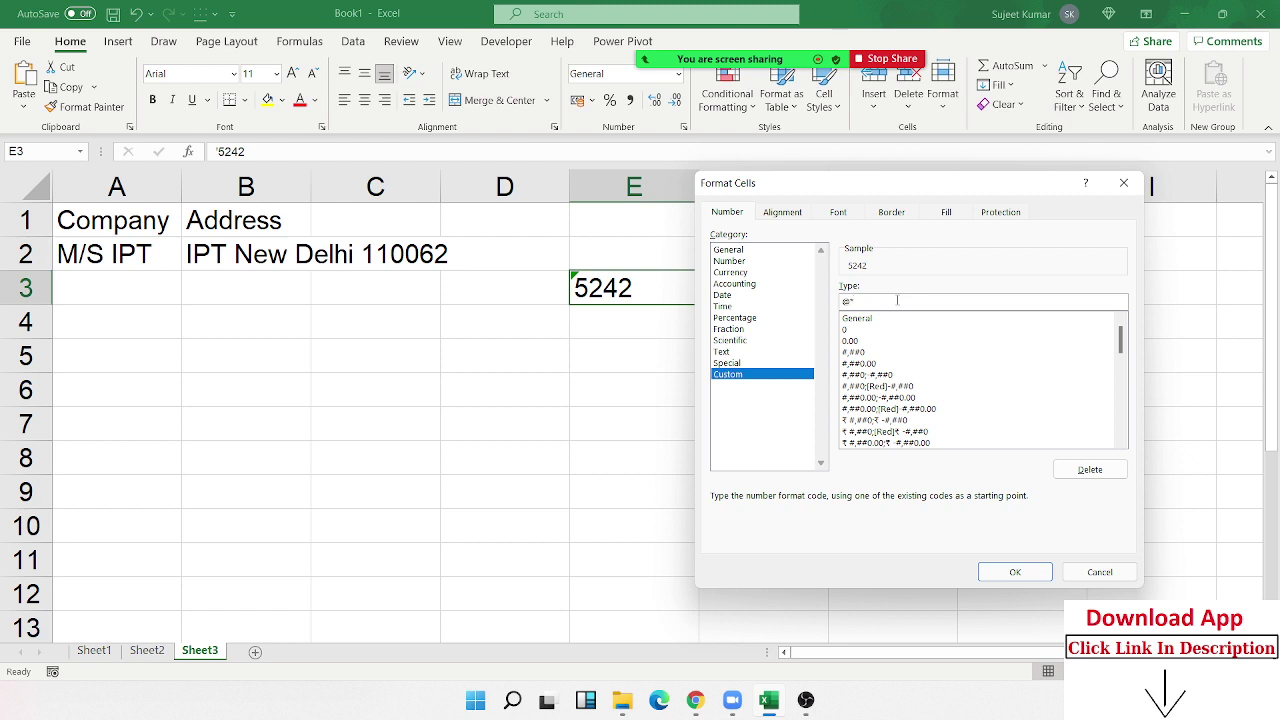
text(")
key(Return)
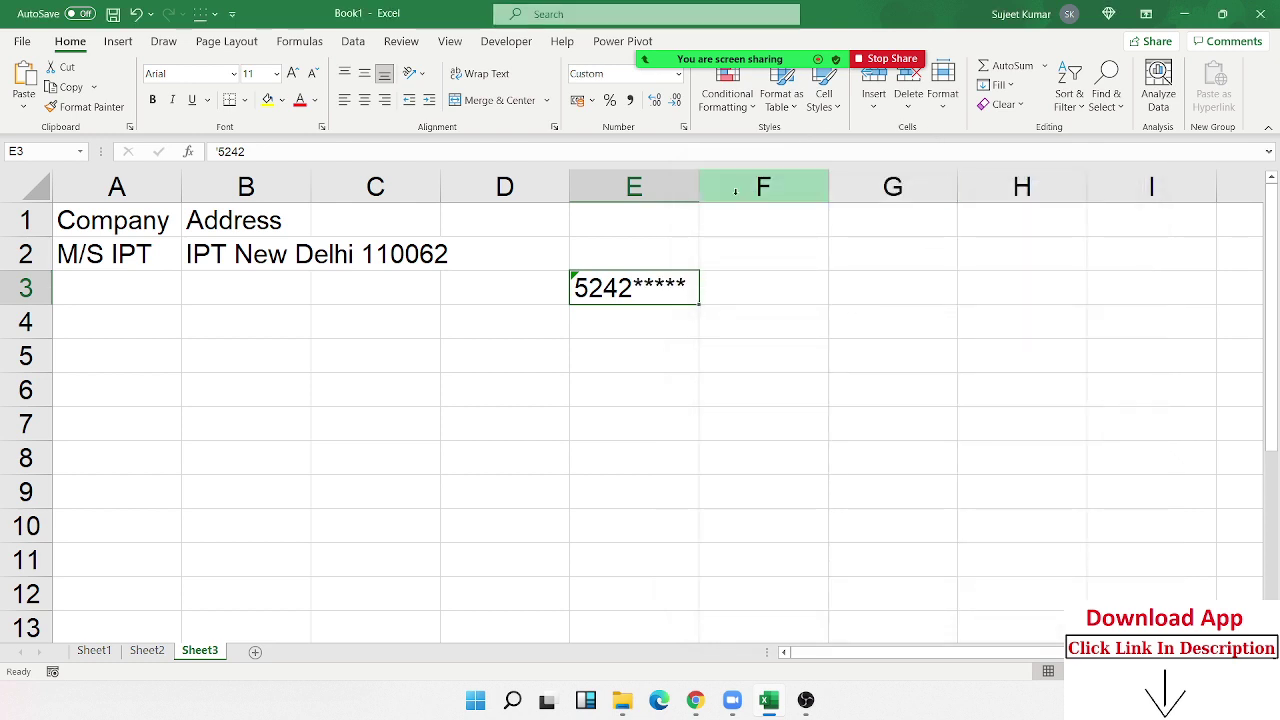
mouse_move(704, 200)
mouse_down()
mouse_move(742, 195)
mouse_move(701, 195)
mouse_up()
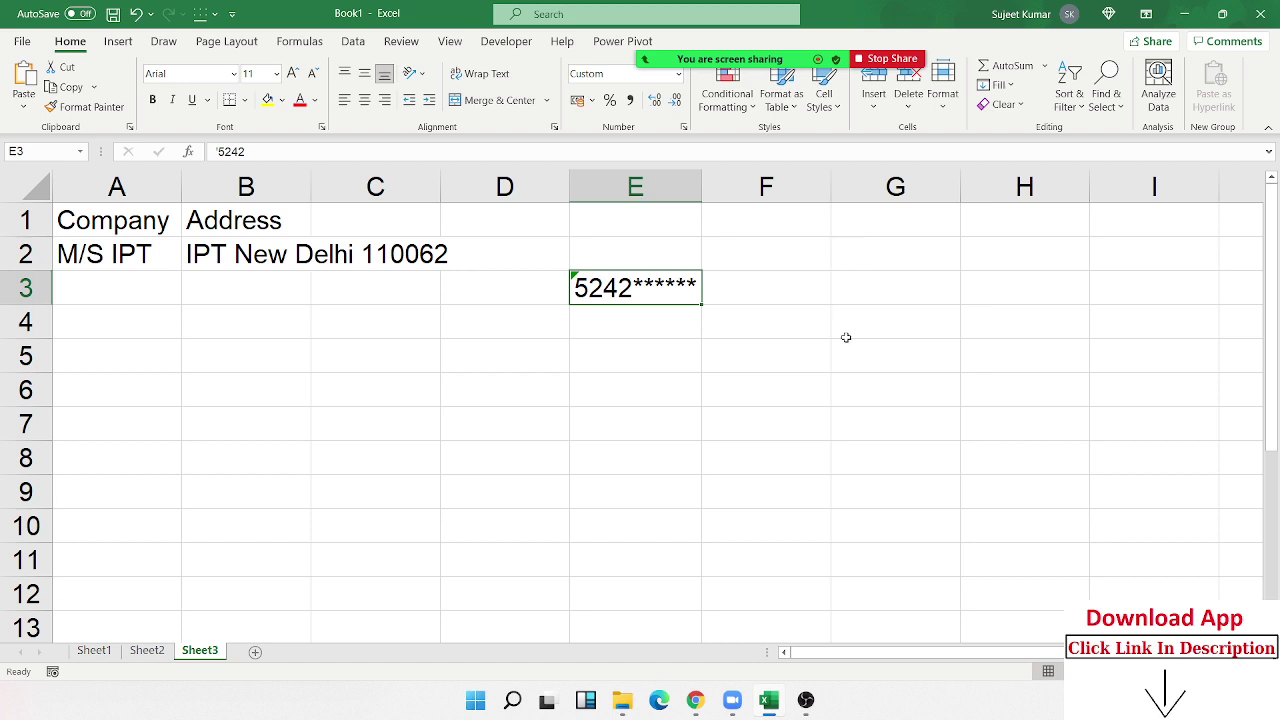
Step: Label D5 Pass, try 1542 in E5, then clear E5
click(626, 357)
click(549, 350)
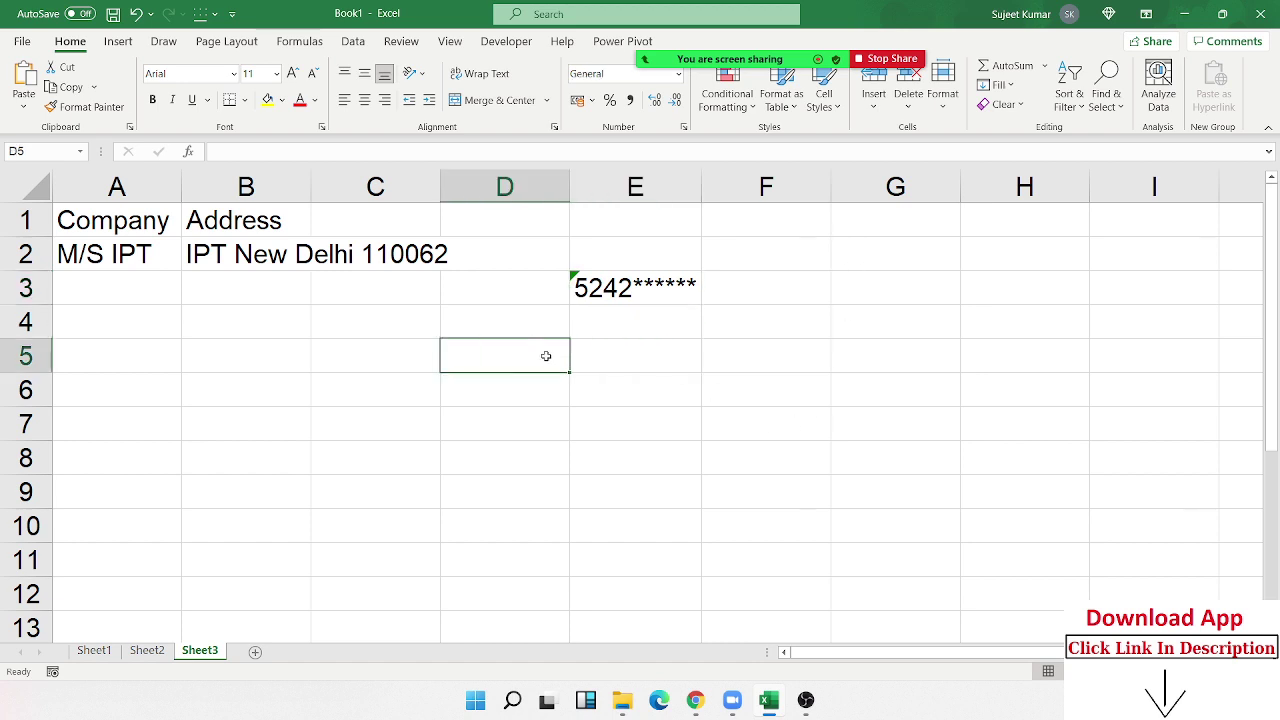
text(Pass)
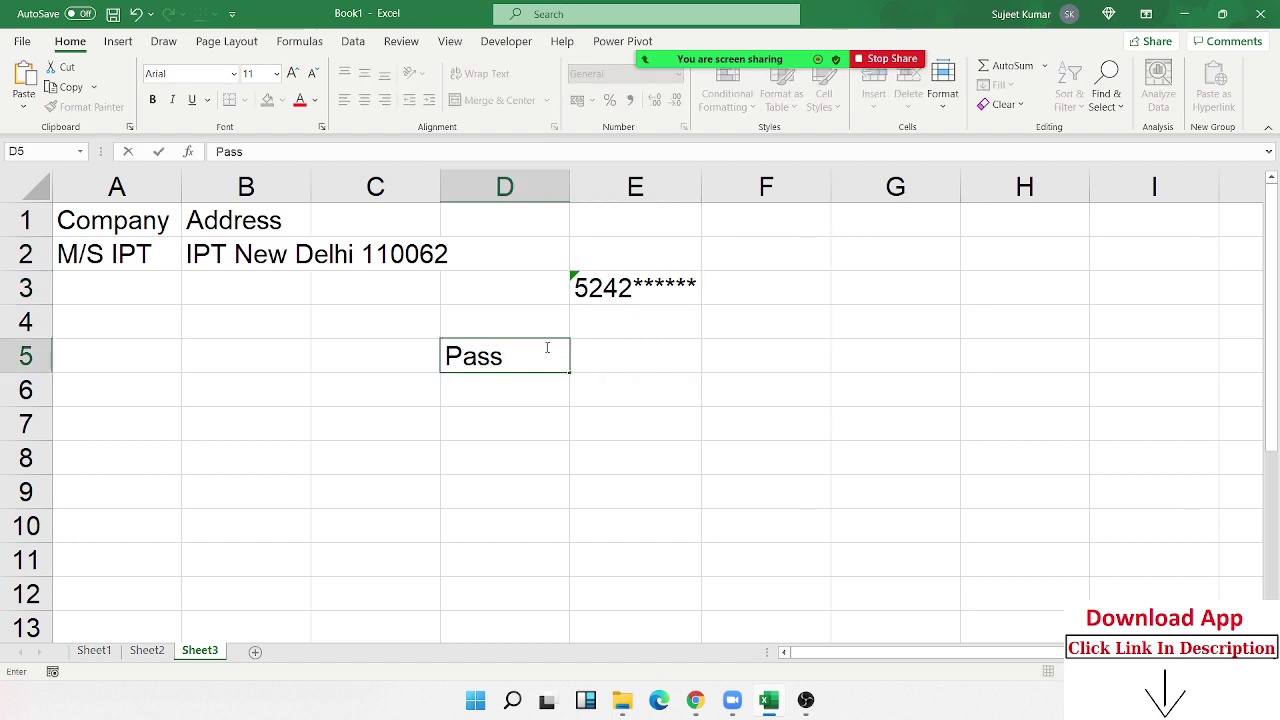
key(Tab)
text(154)
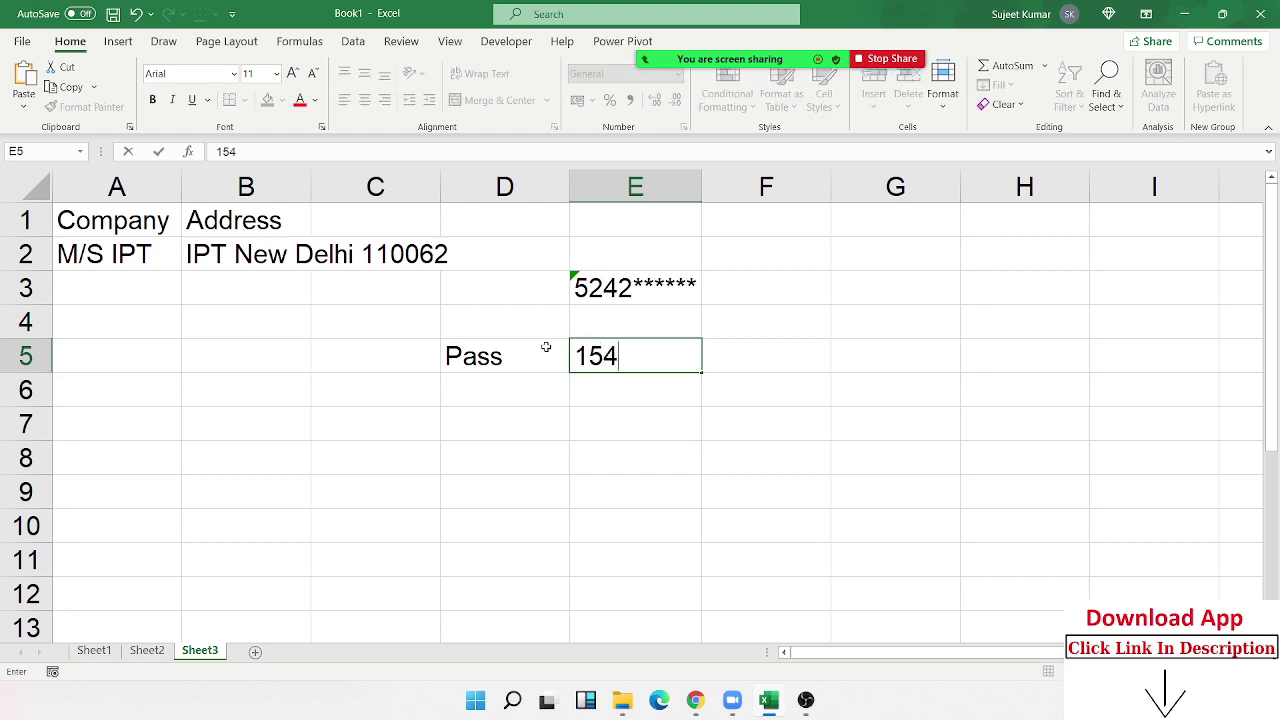
text(2)
key(Return)
key(Up)
key(Right)
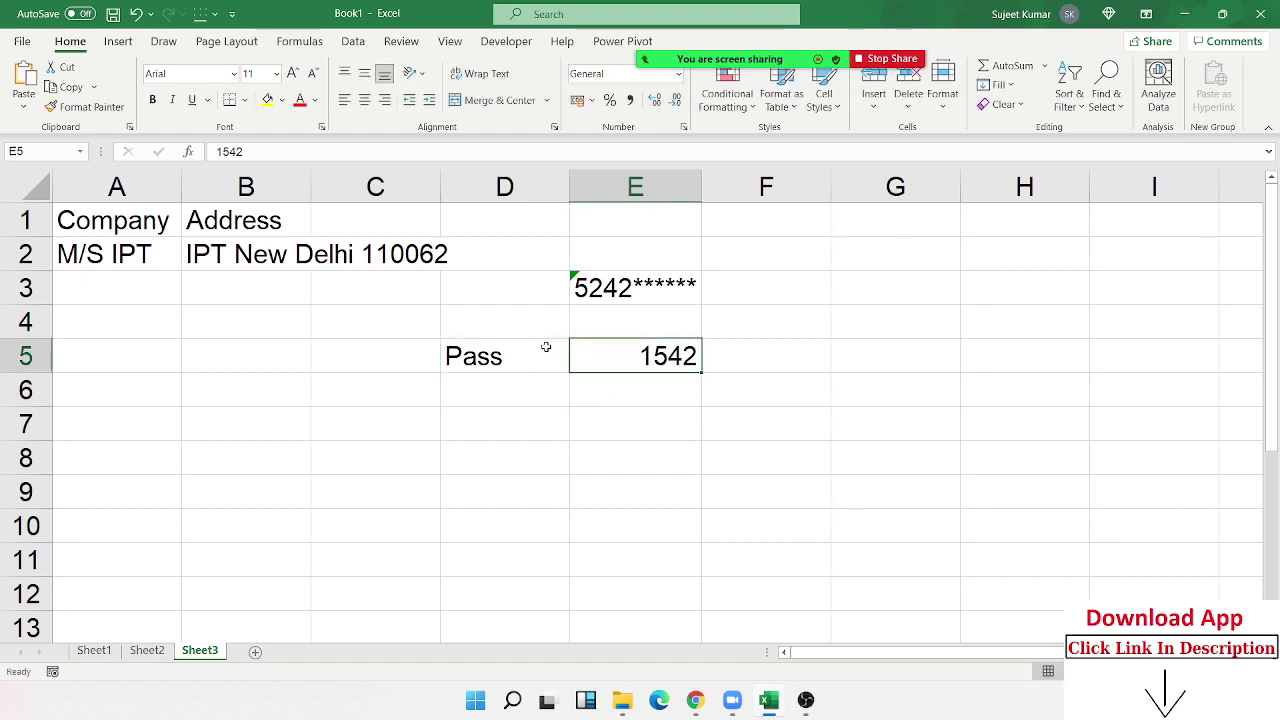
key(Delete)
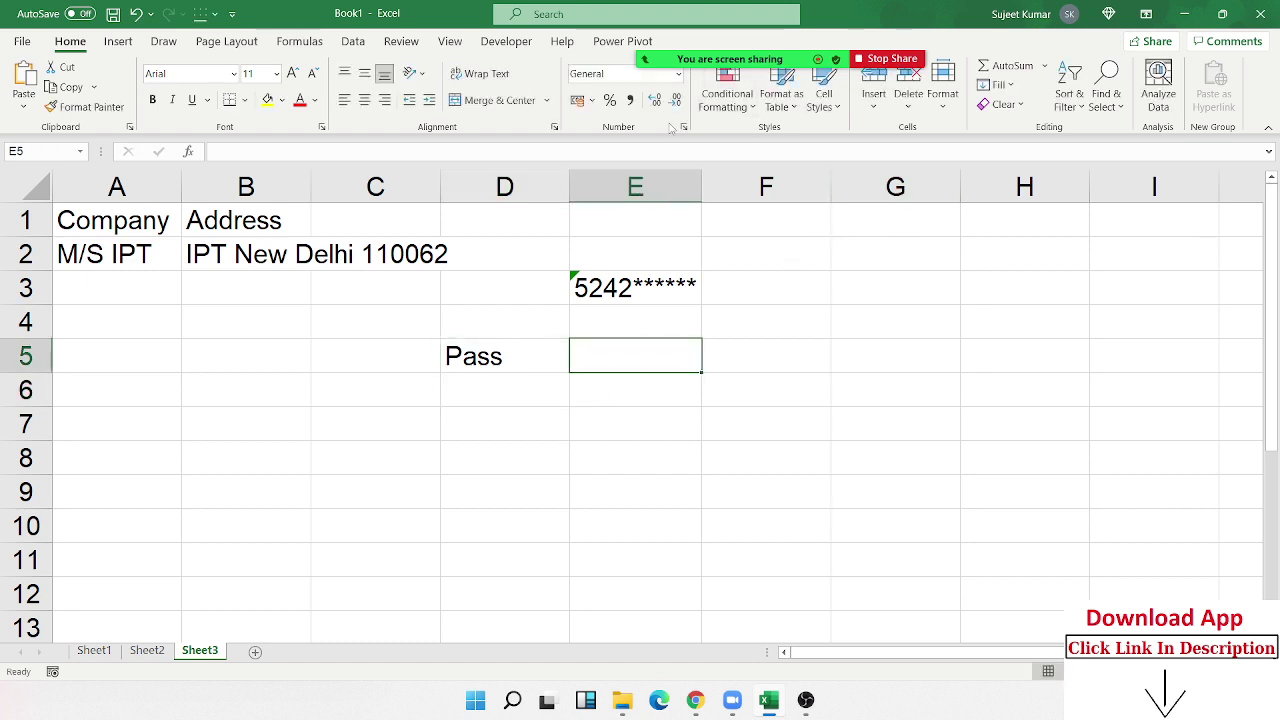
Step: Give E5 a masking custom format and enter 15245, then 152, shown as asterisks
click(684, 127)
click(730, 374)
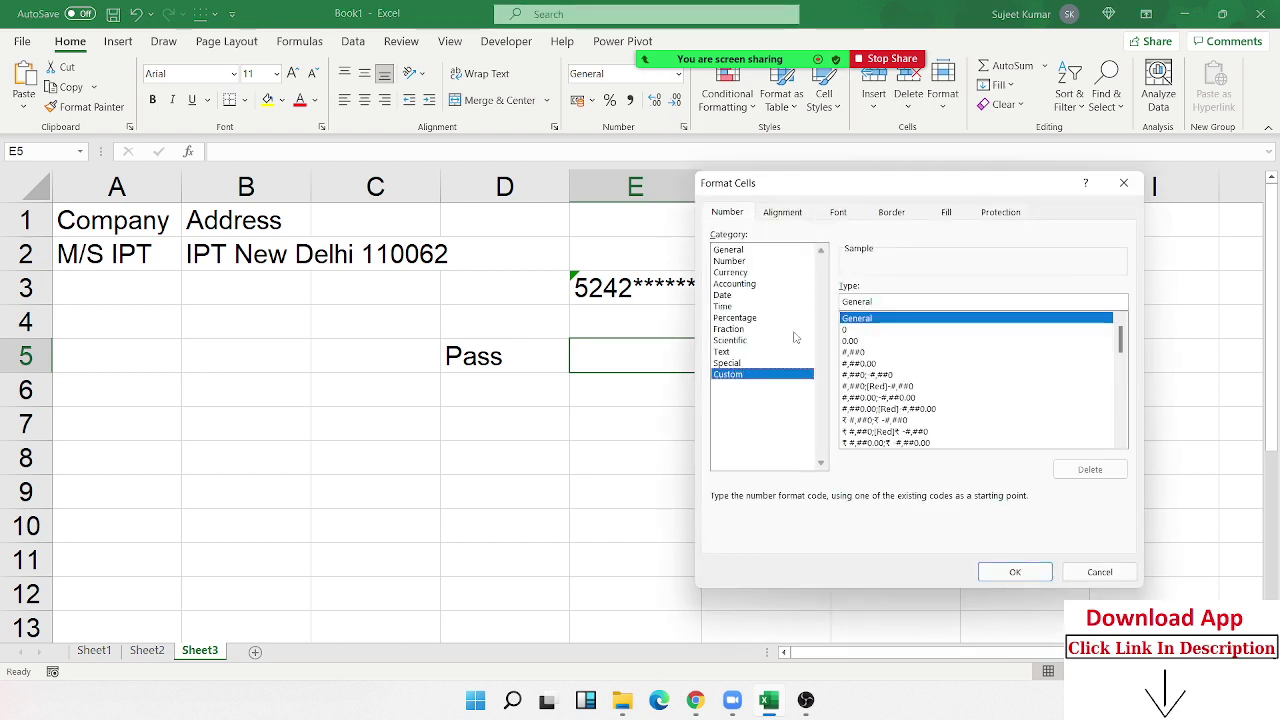
text(;;;)
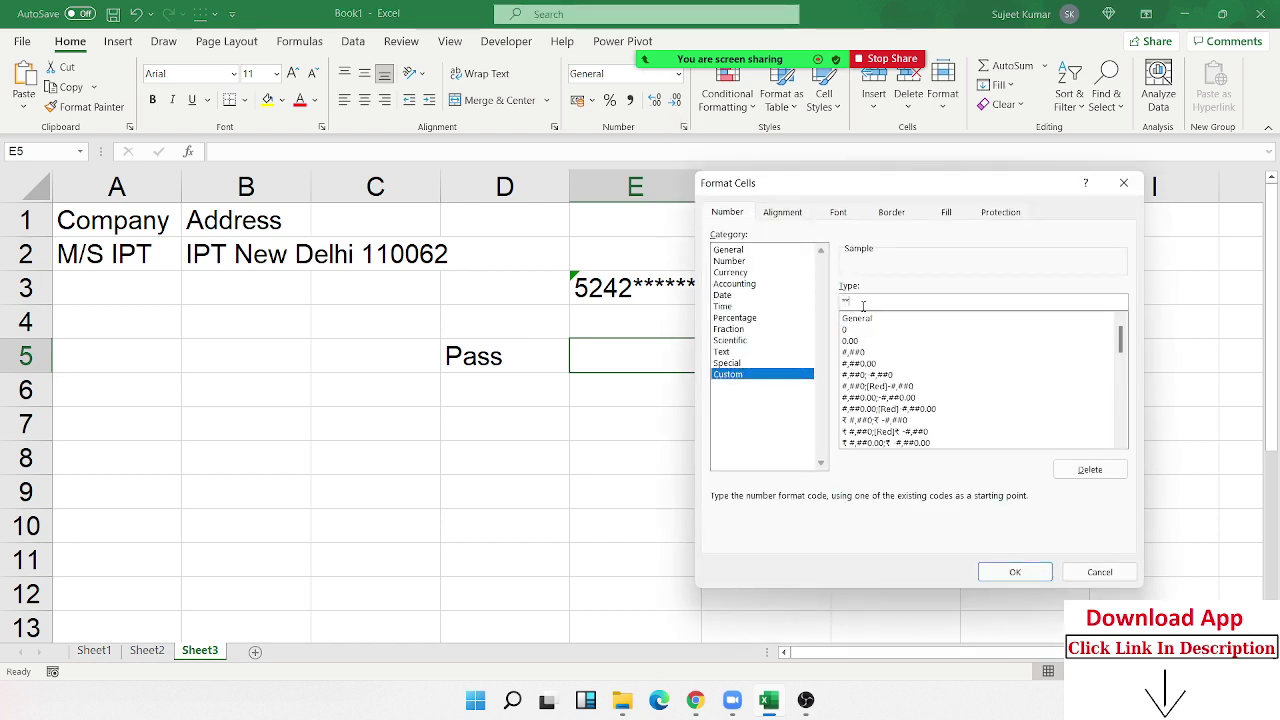
key(Return)
text(1)
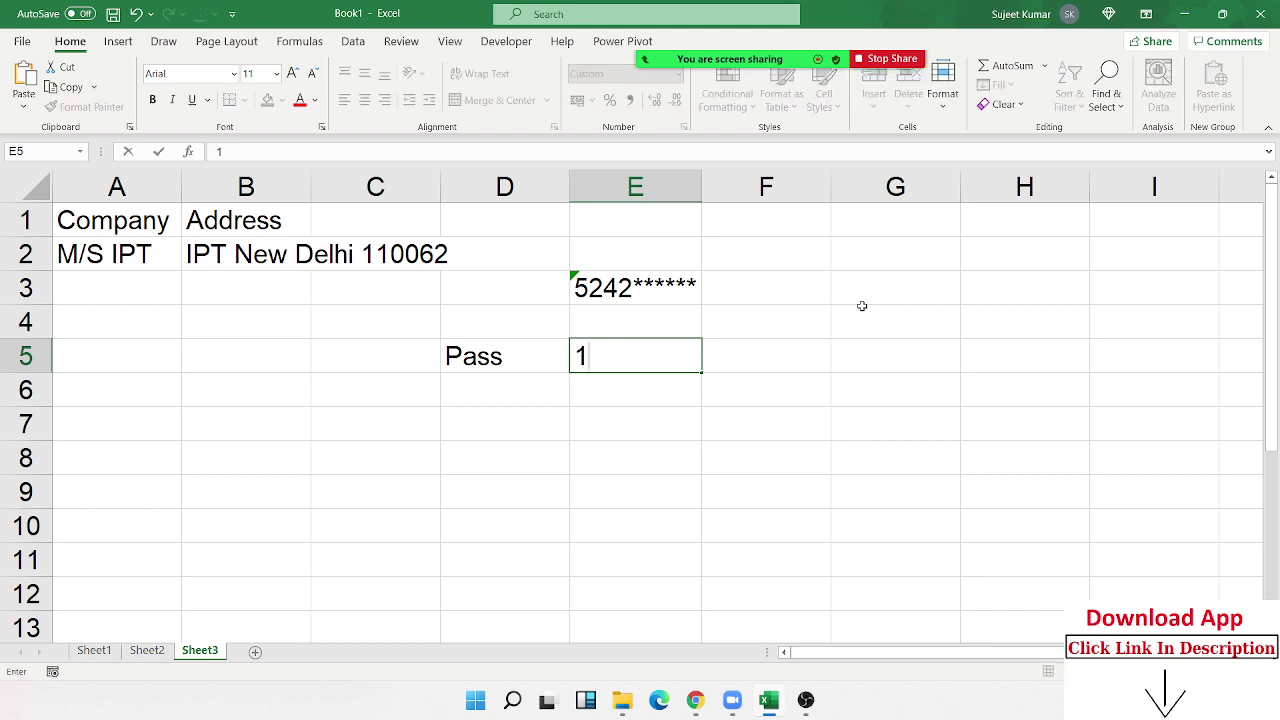
text(5245)
key(Return)
key(Up)
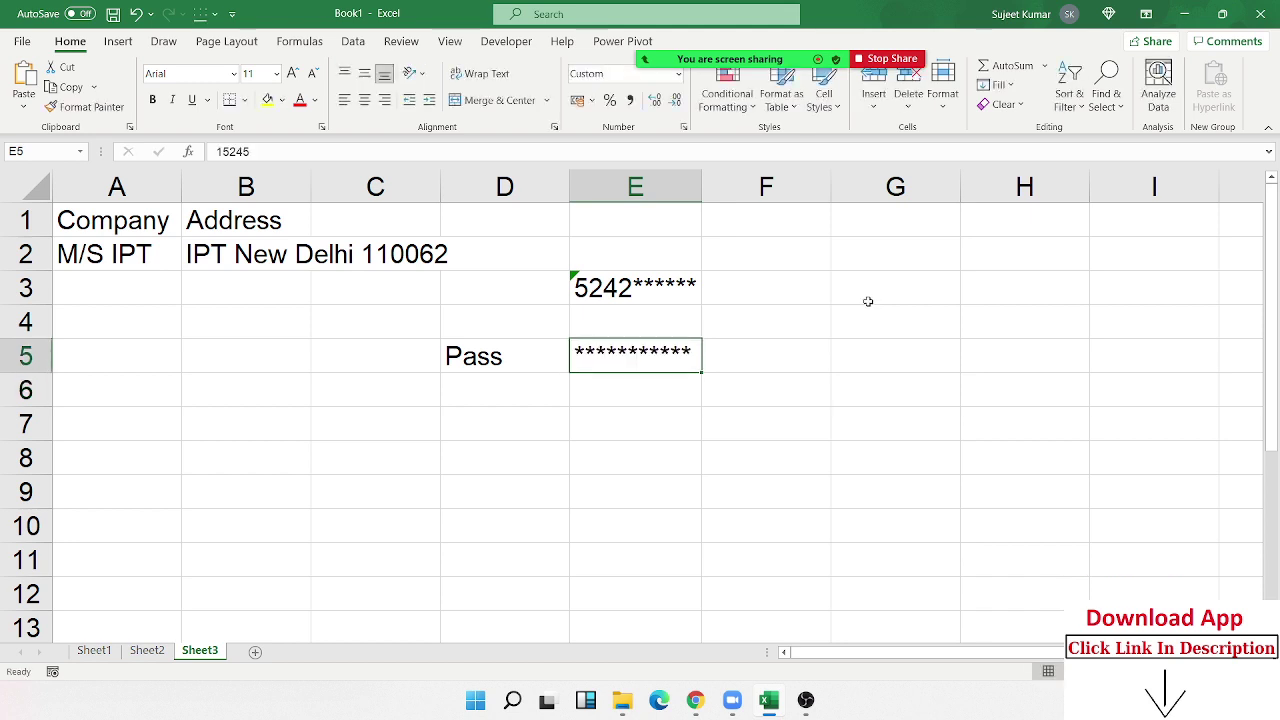
text(152)
key(Return)
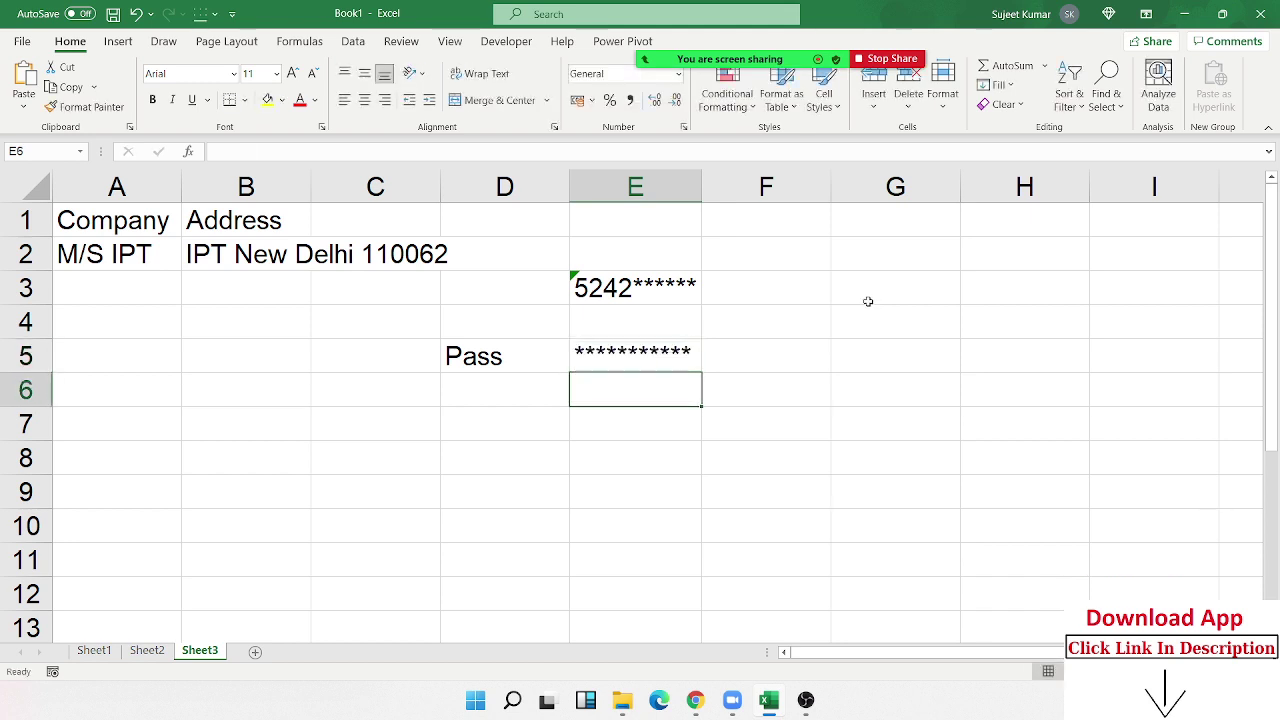
key(Up)
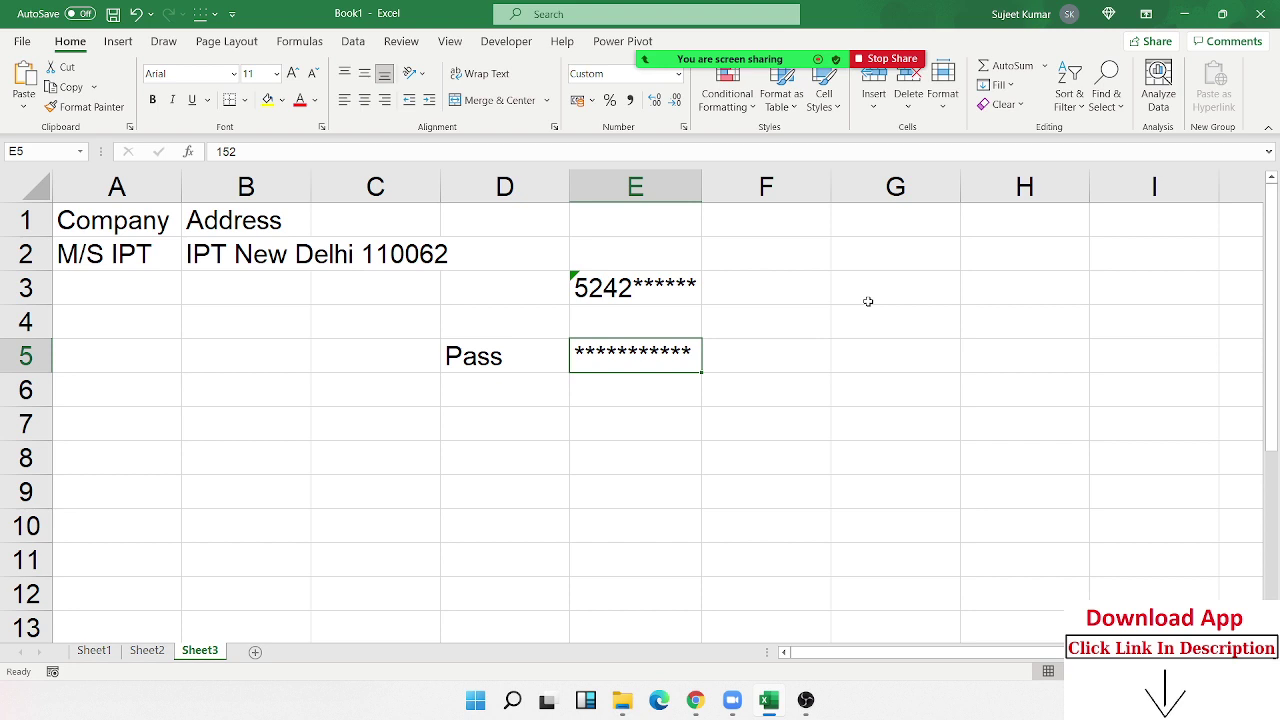
Step: Enter sdfds in E5, then edit it to sdf152 and confirm it stays unmasked
text(sdfds)
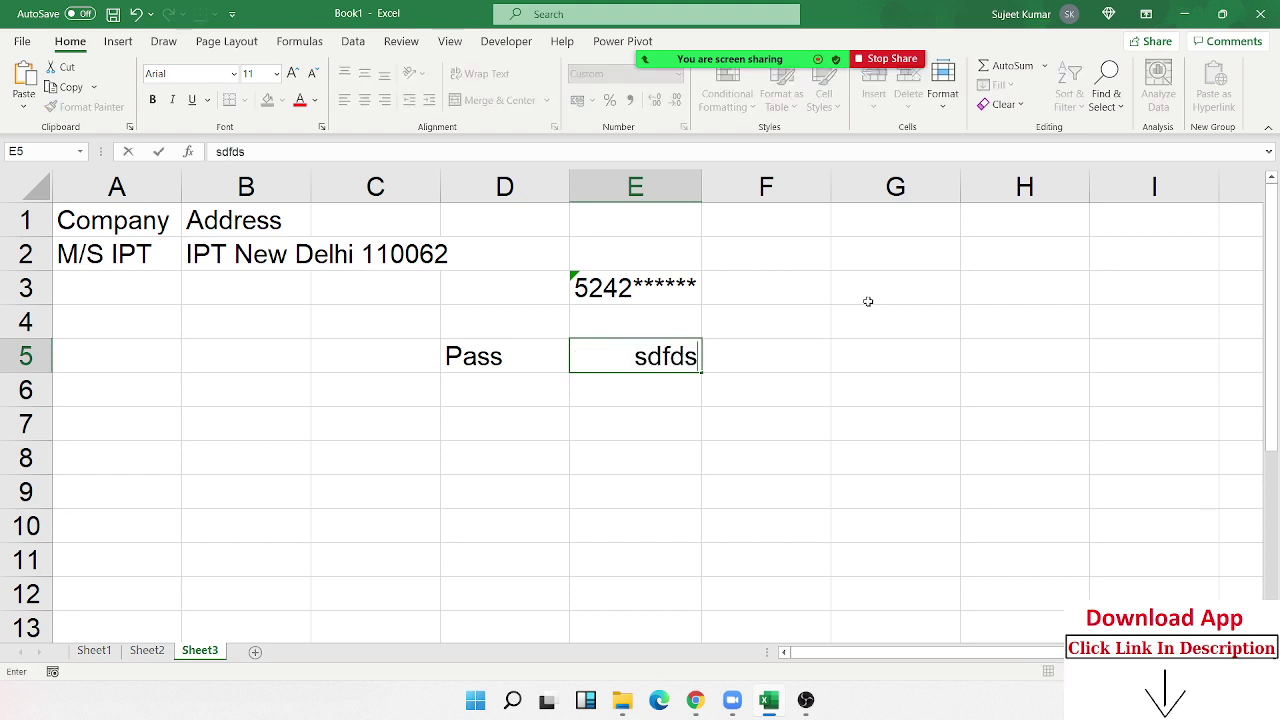
key(Return)
key(Up)
key(F2)
key(BackSpace)
key(BackSpace)
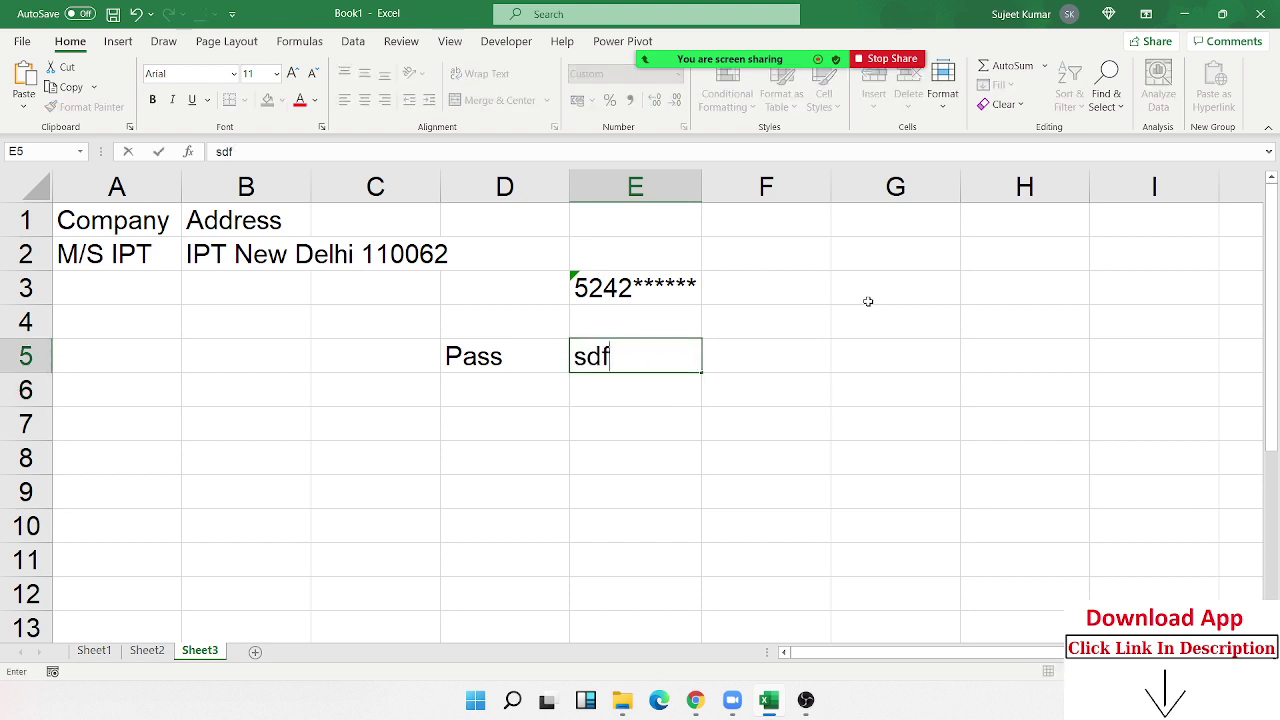
text(152)
key(Return)
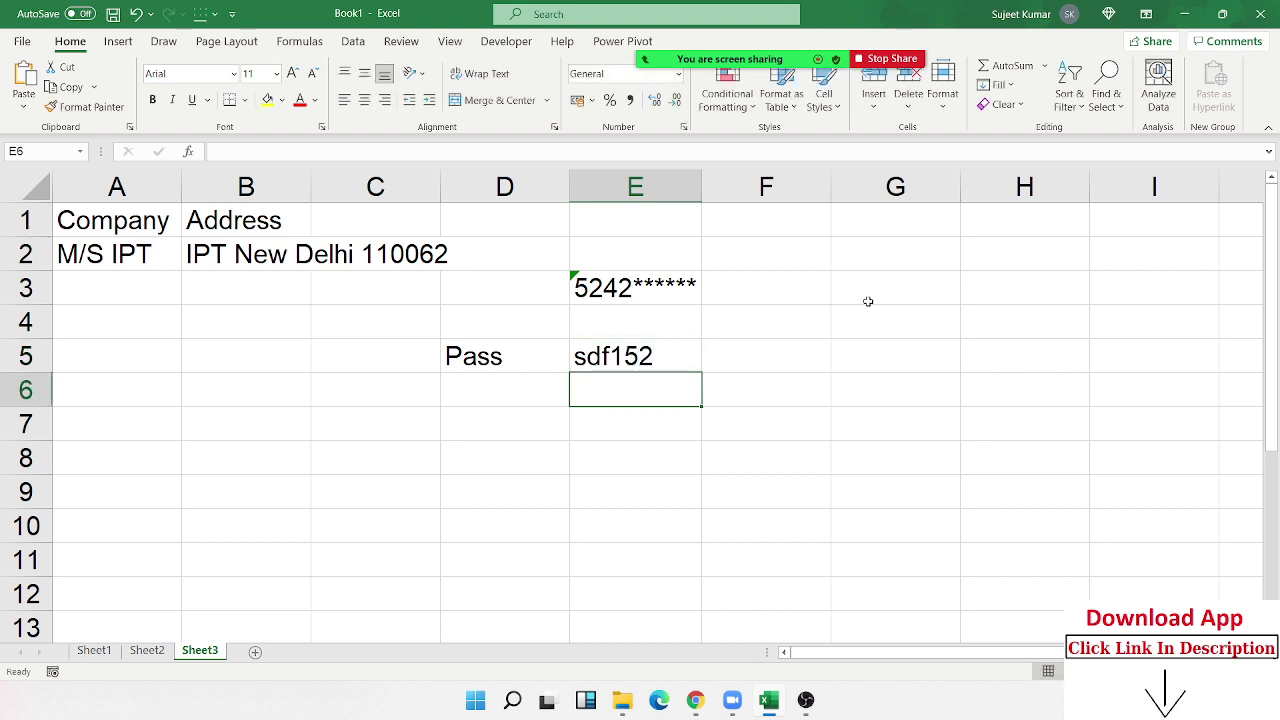
key(Up)
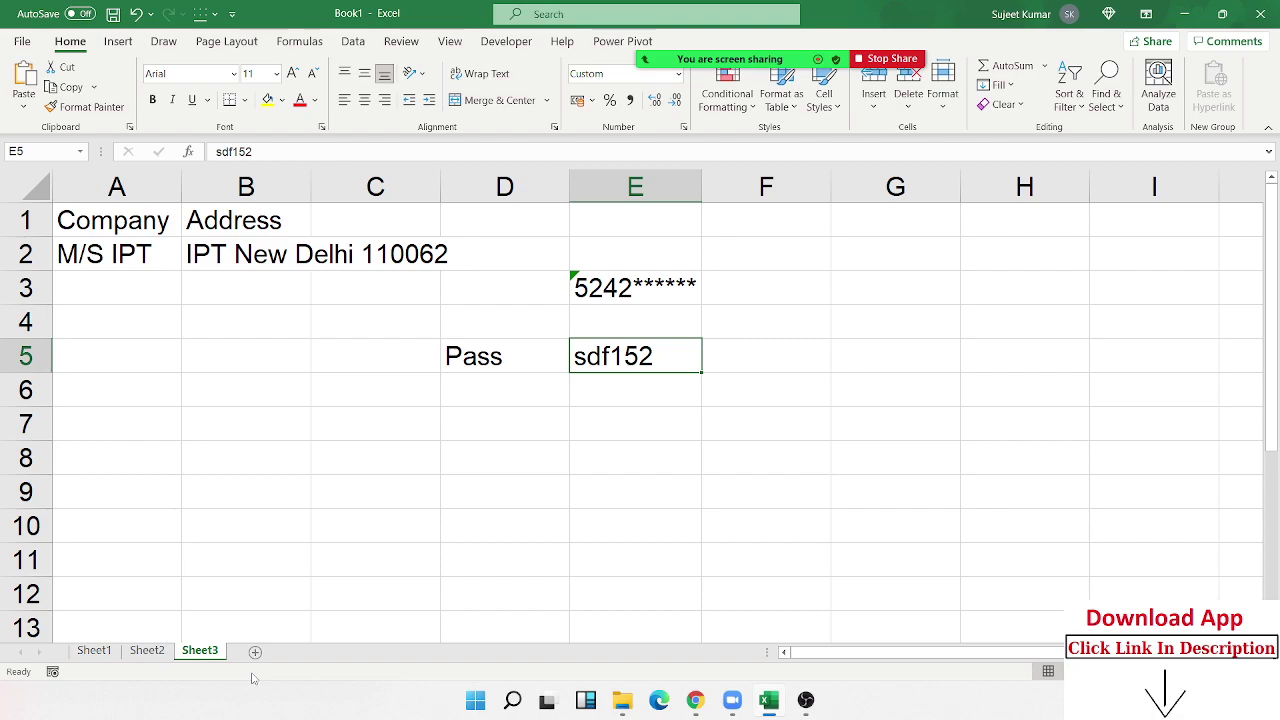
key(alt+Tab)
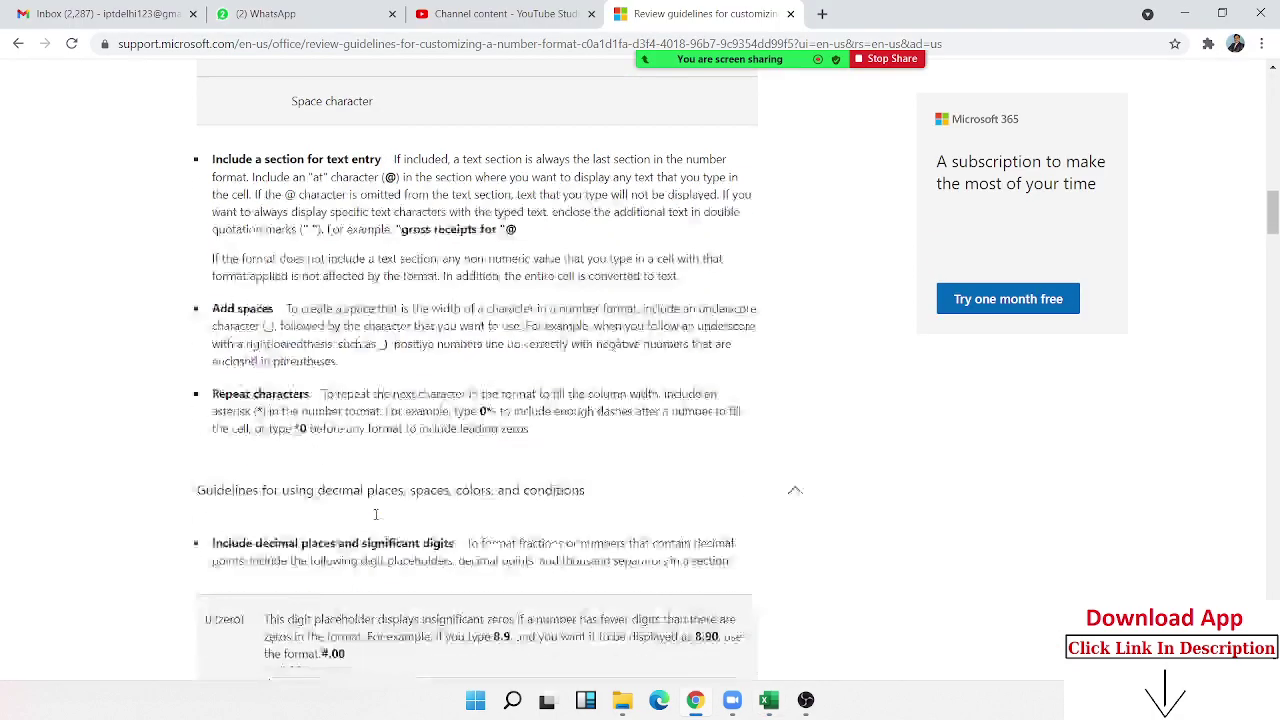
Step: Scroll to the digit-placeholder examples, highlighting ?, the ####.# code and 1234.59
scroll(376, 514, down, 4)
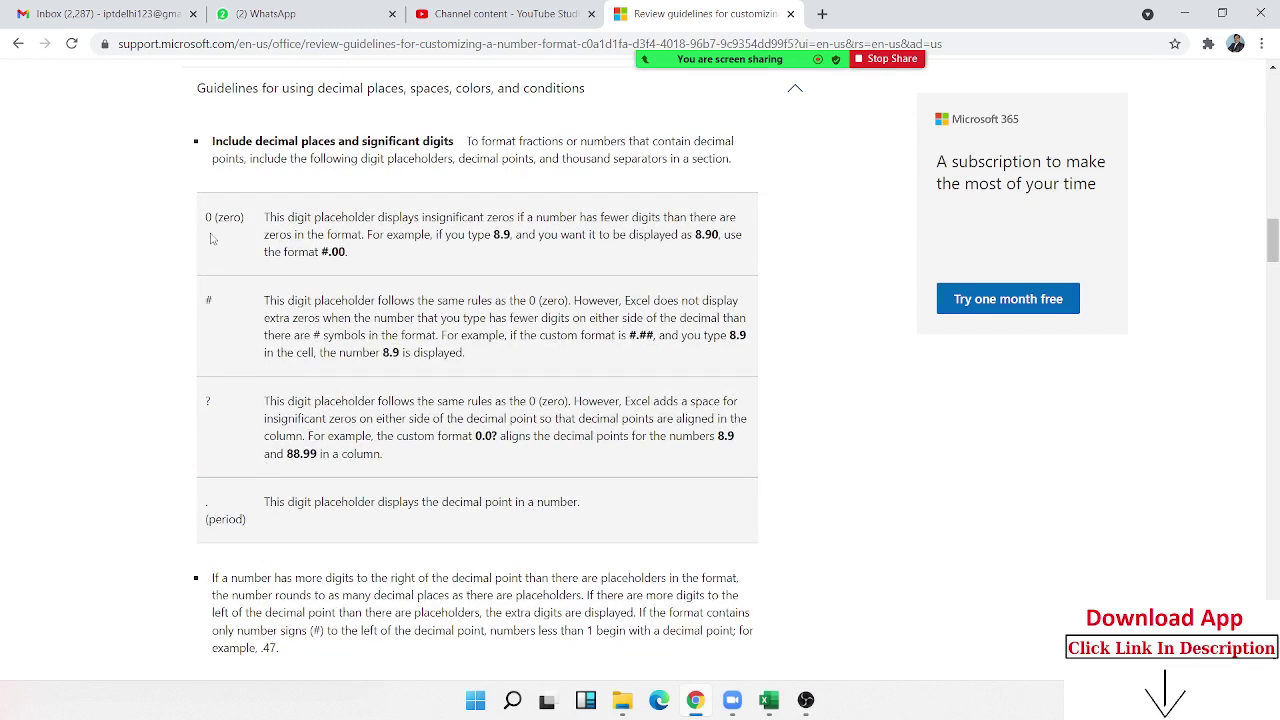
double_click(221, 401)
scroll(255, 392, down, 1)
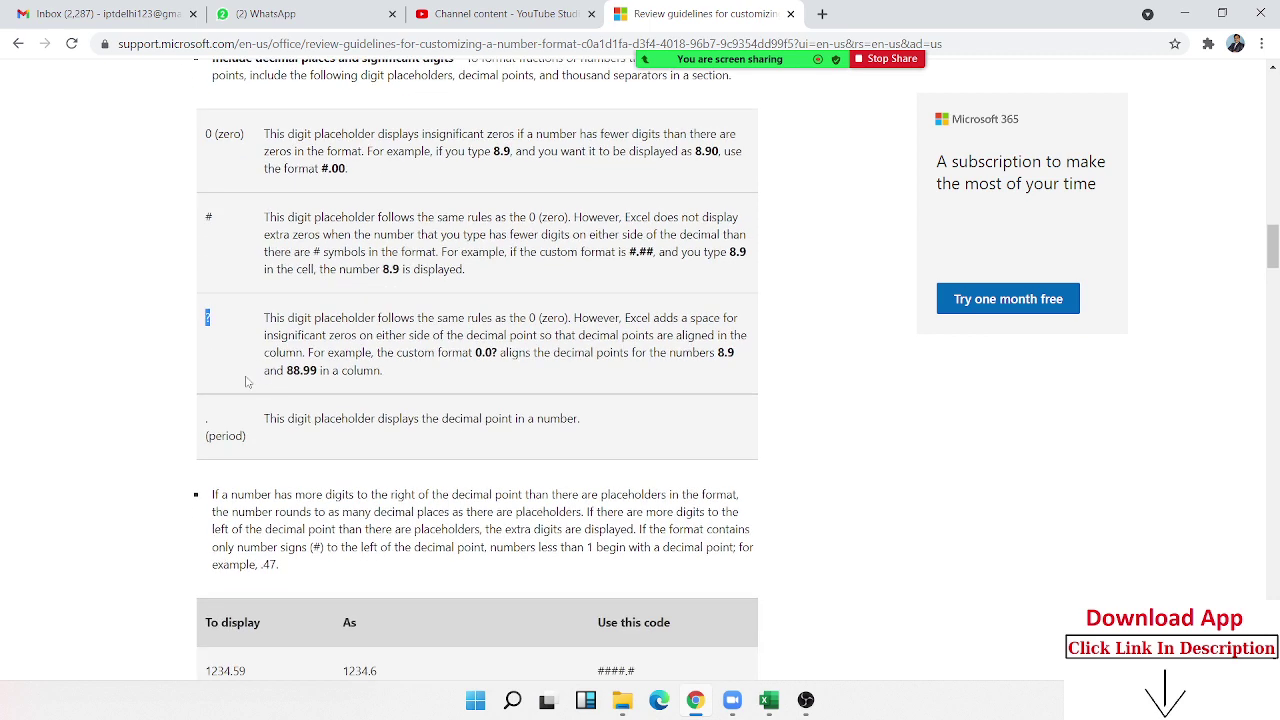
scroll(247, 382, down, 3)
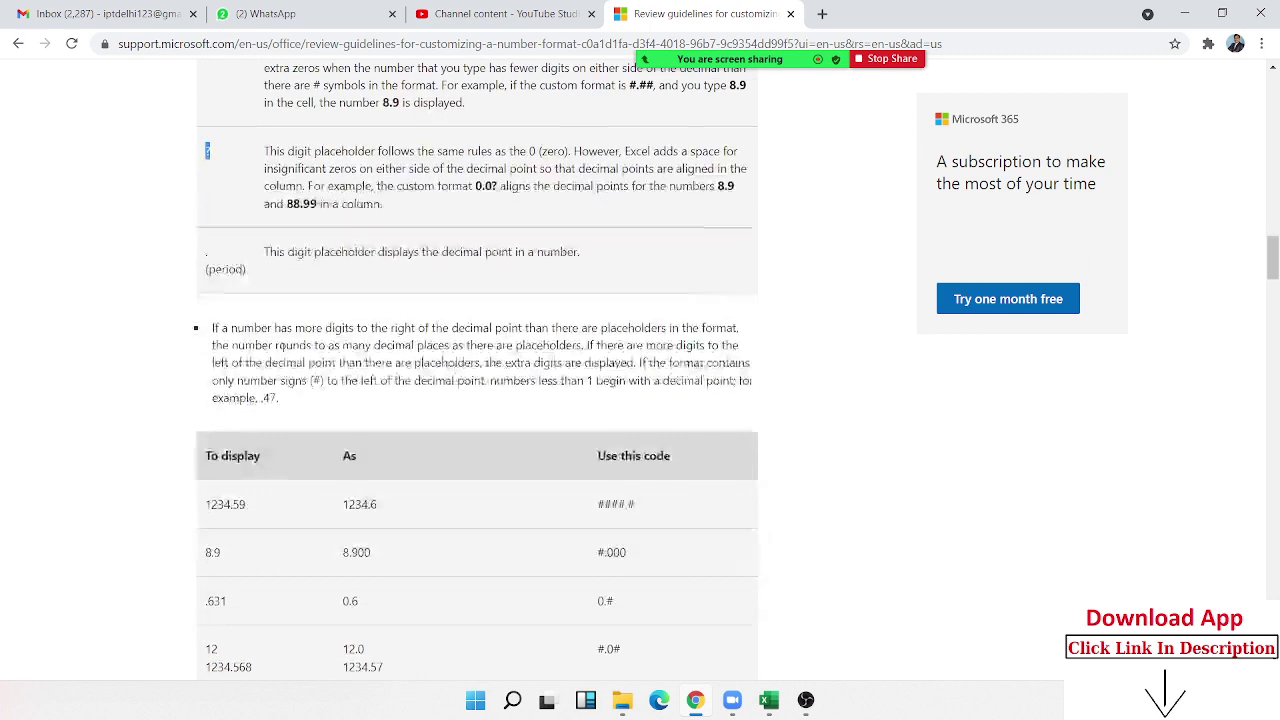
scroll(270, 340, down, 1)
scroll(300, 301, down, 1)
scroll(300, 301, down, 1)
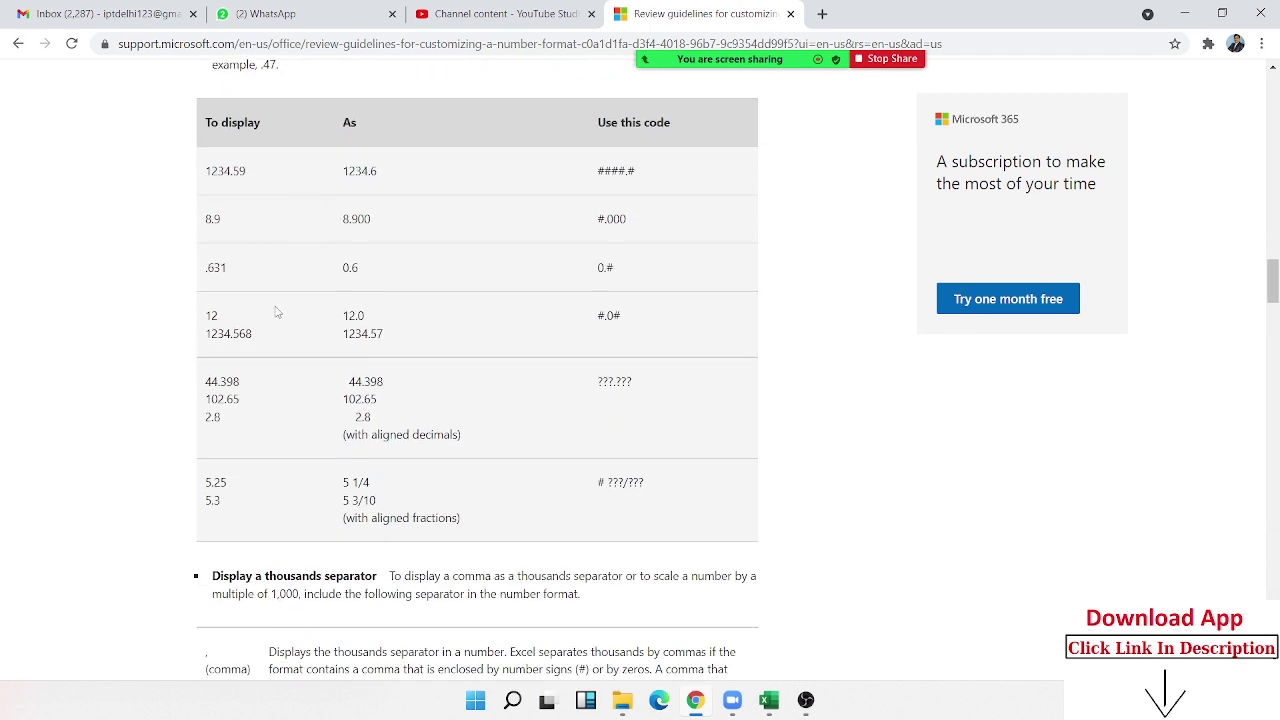
drag(597, 171, 636, 171)
double_click(218, 176)
click(636, 168)
Step: Scroll to the thousands-separator examples and highlight 12000 displayed as 12
scroll(600, 256, down, 1)
scroll(601, 259, down, 1)
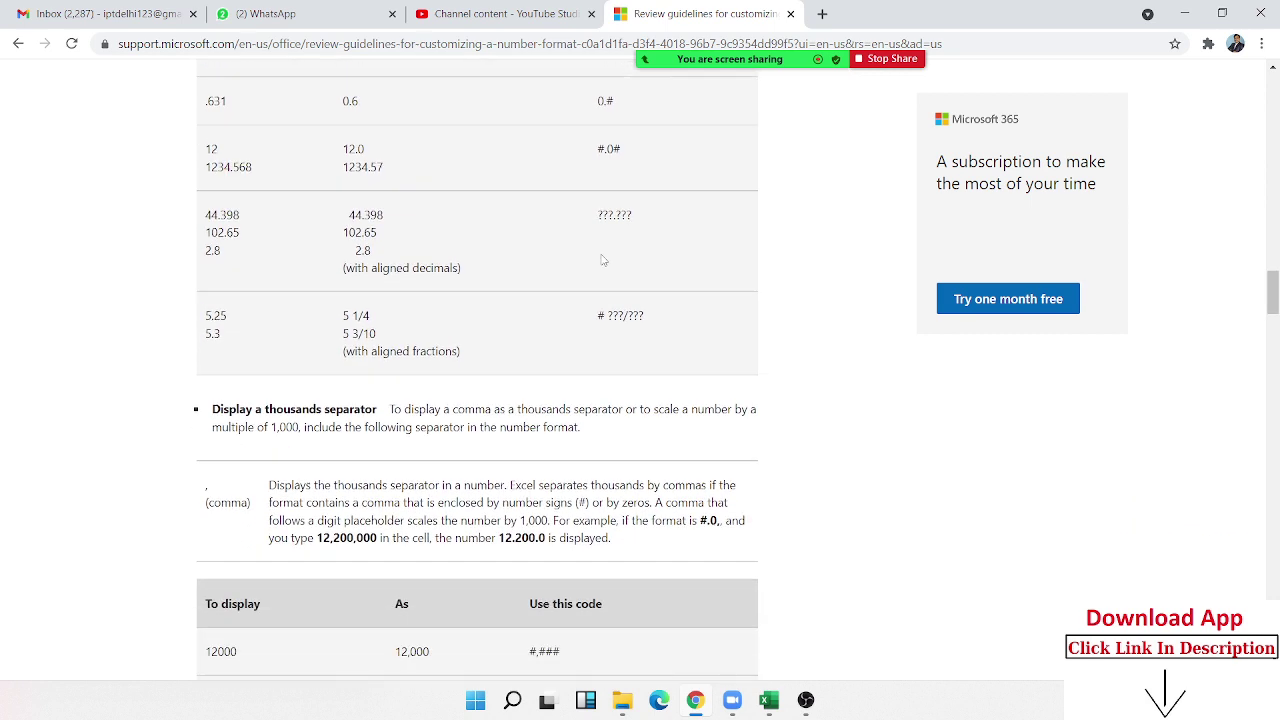
scroll(630, 262, down, 3)
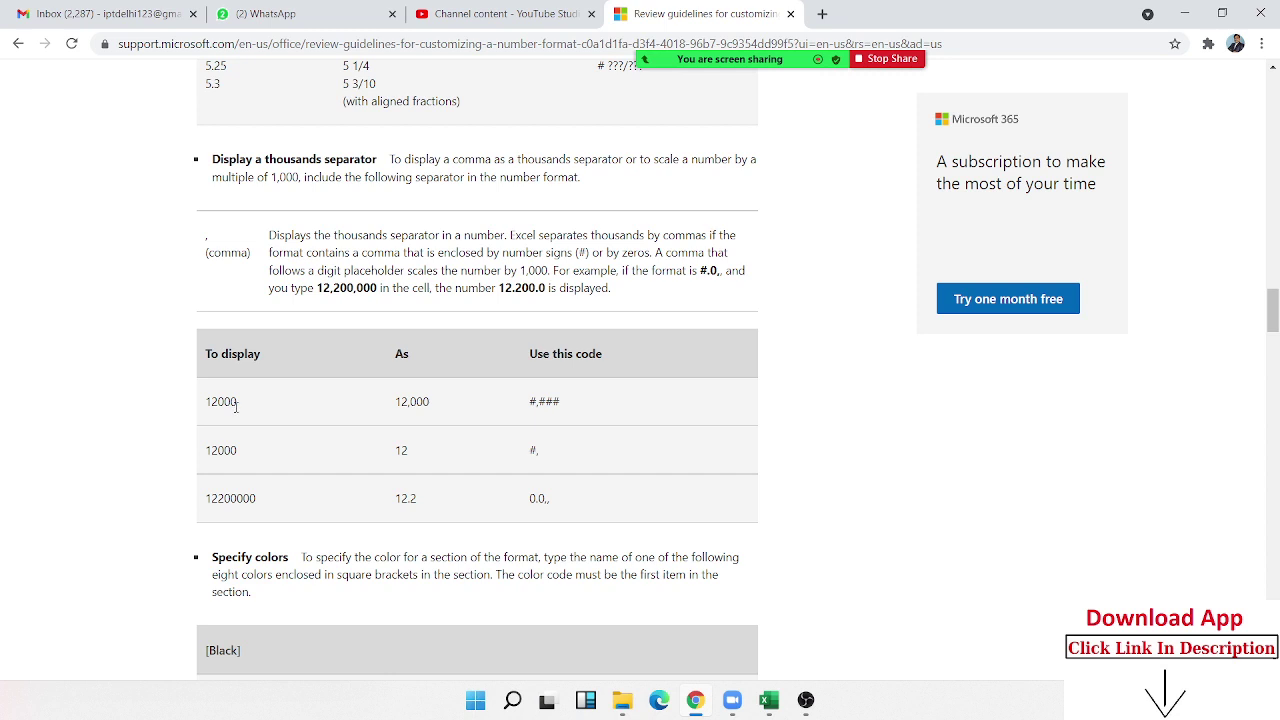
scroll(320, 500, down, 1)
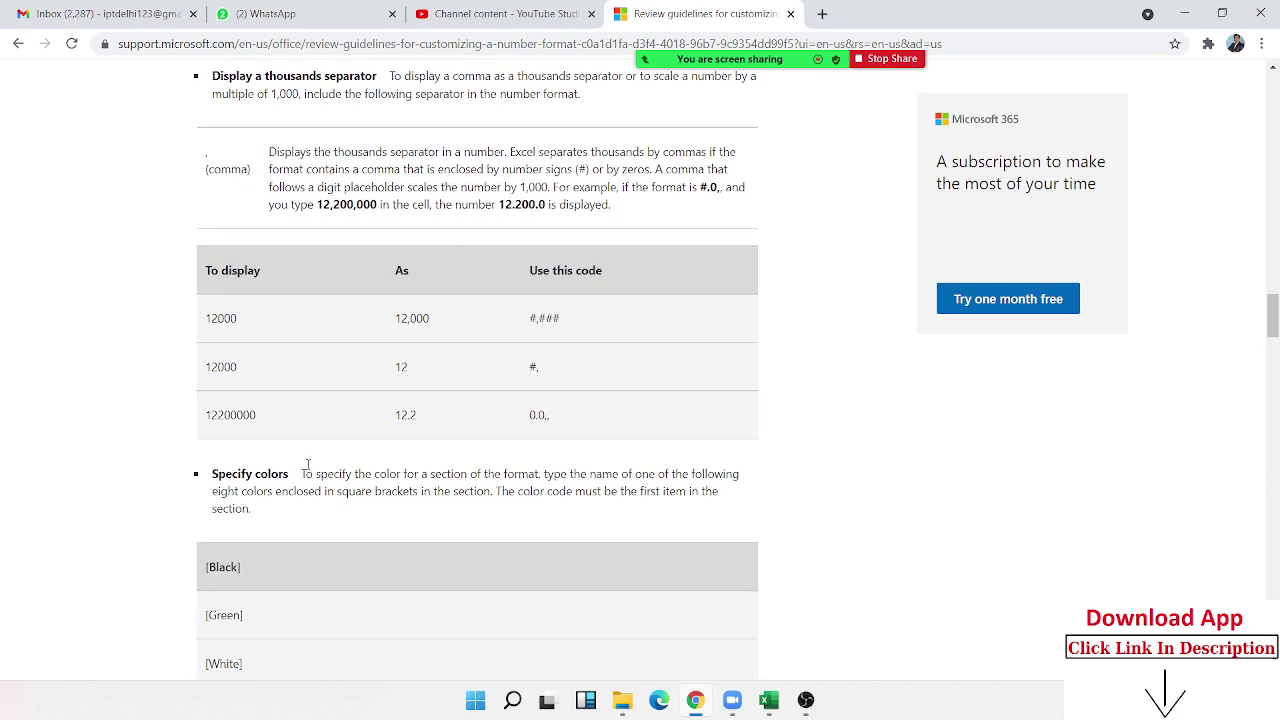
double_click(229, 370)
scroll(235, 390, down, 1)
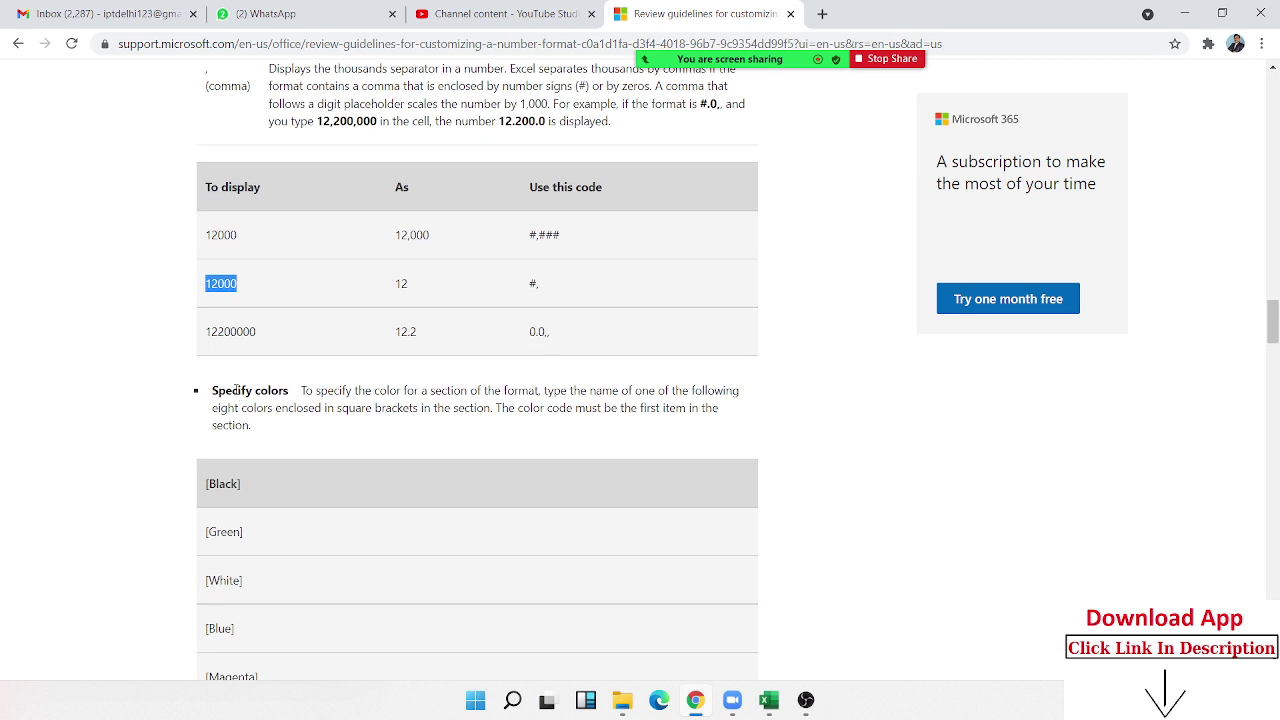
scroll(247, 376, down, 1)
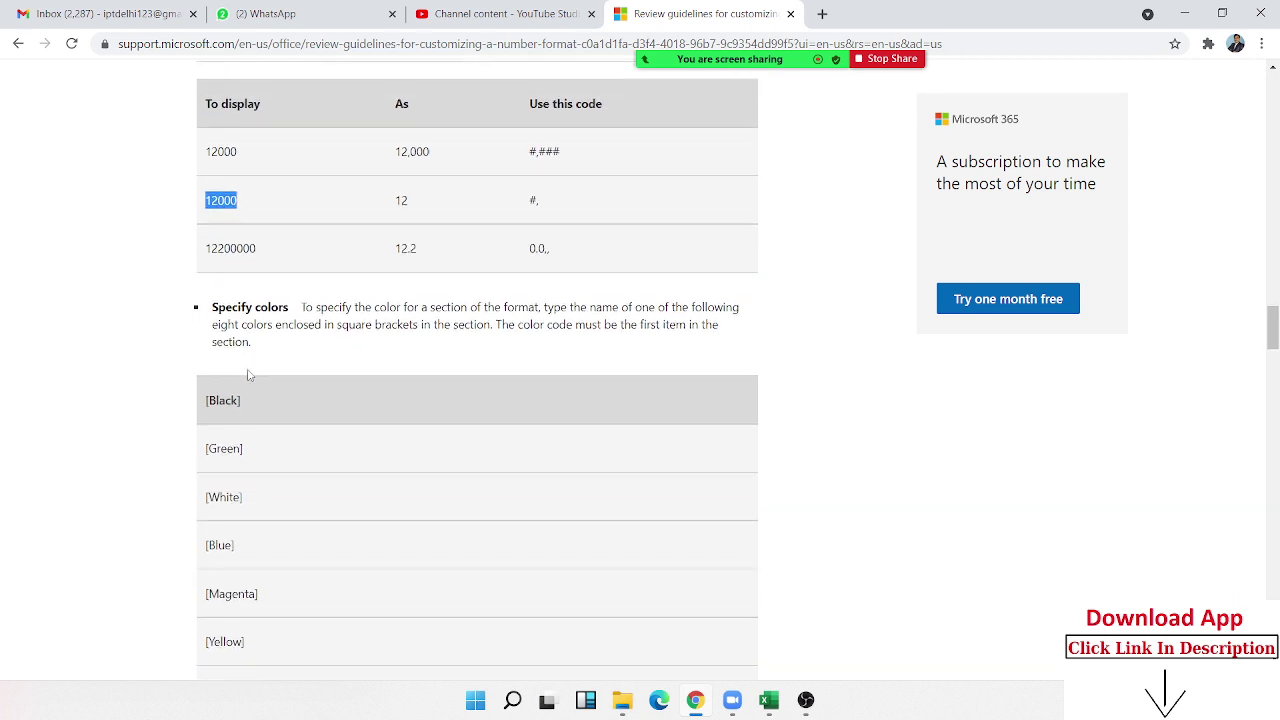
scroll(248, 374, up, 1)
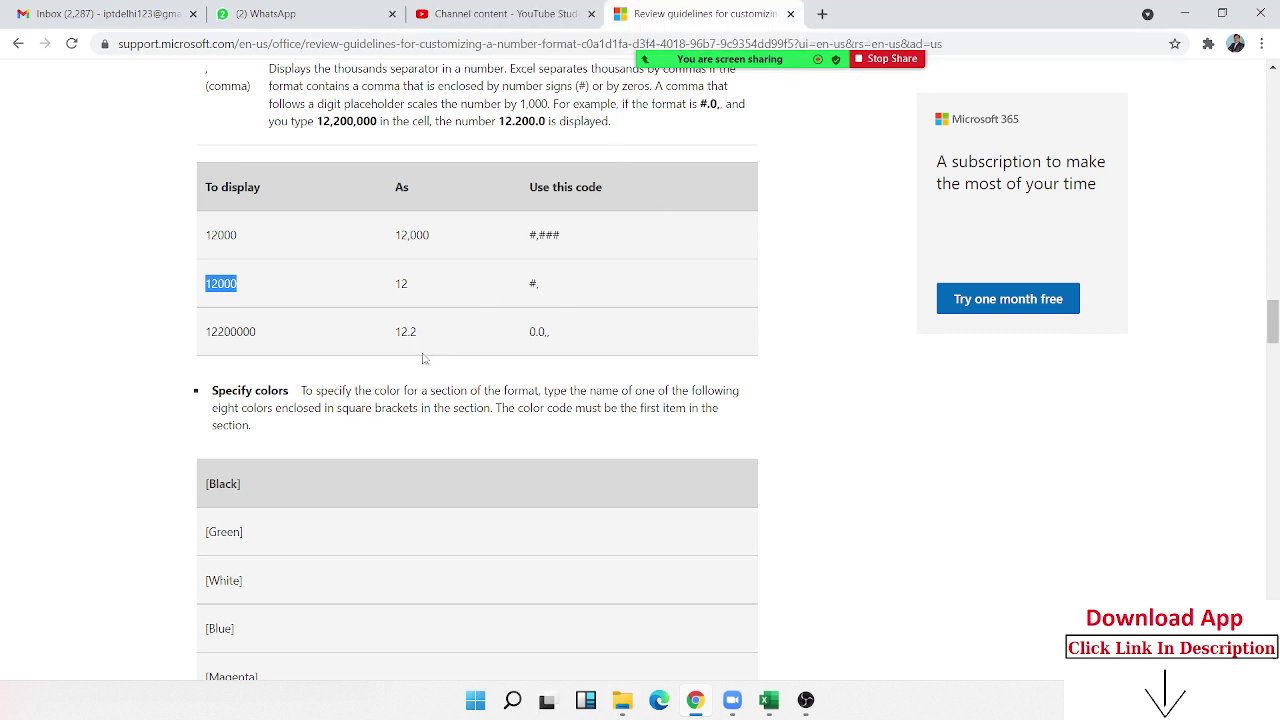
scroll(407, 378, down, 3)
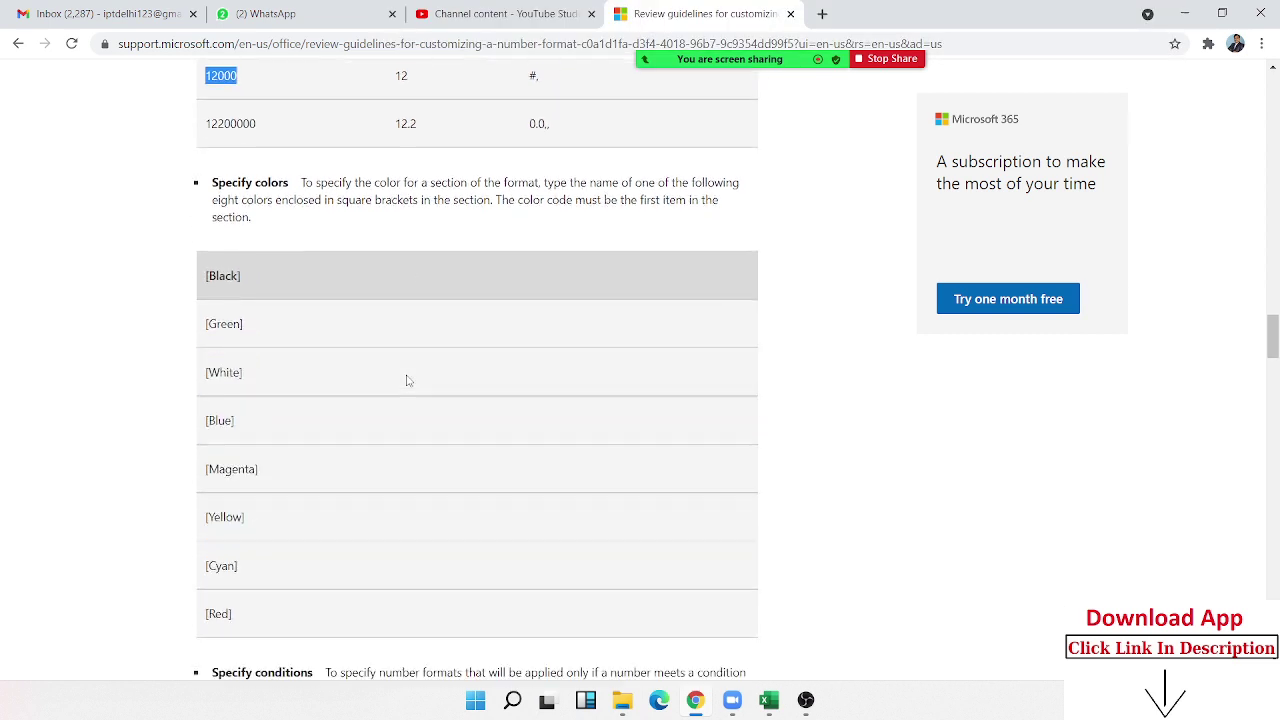
scroll(407, 380, up, 2)
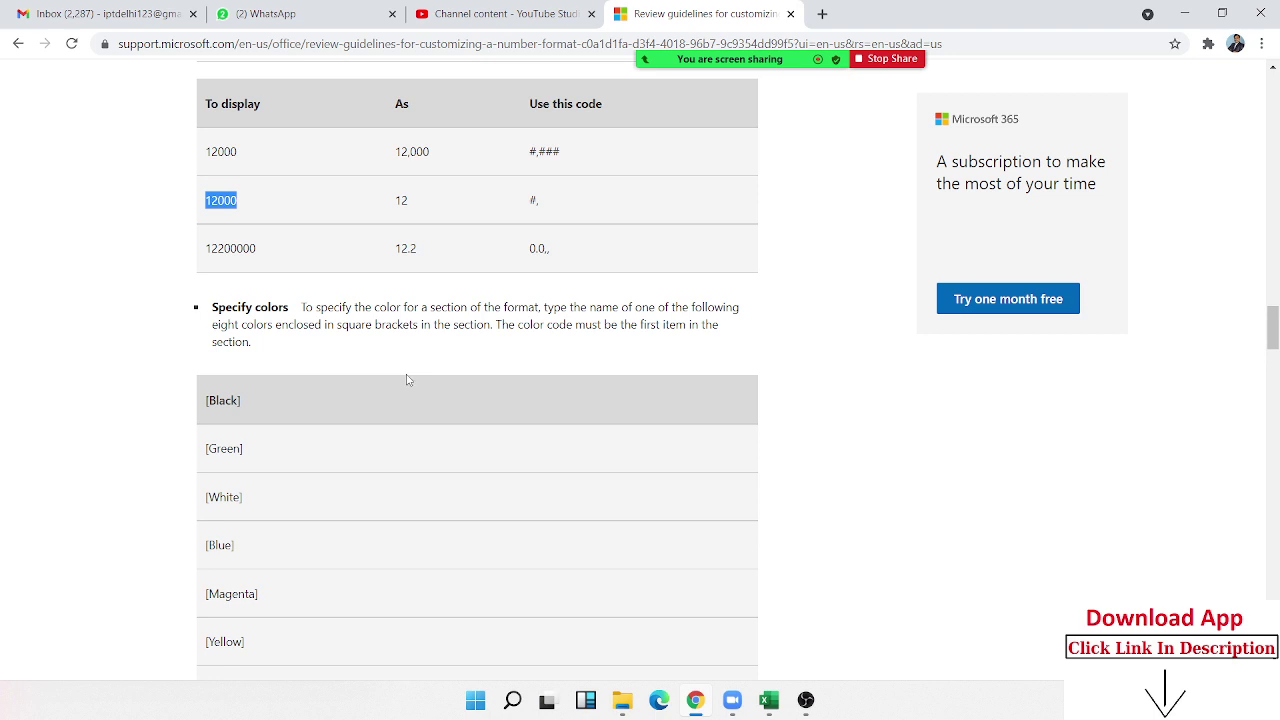
Step: Enter 12000 in B7, trying and undoing the Accounting format
key(alt+Tab)
click(227, 418)
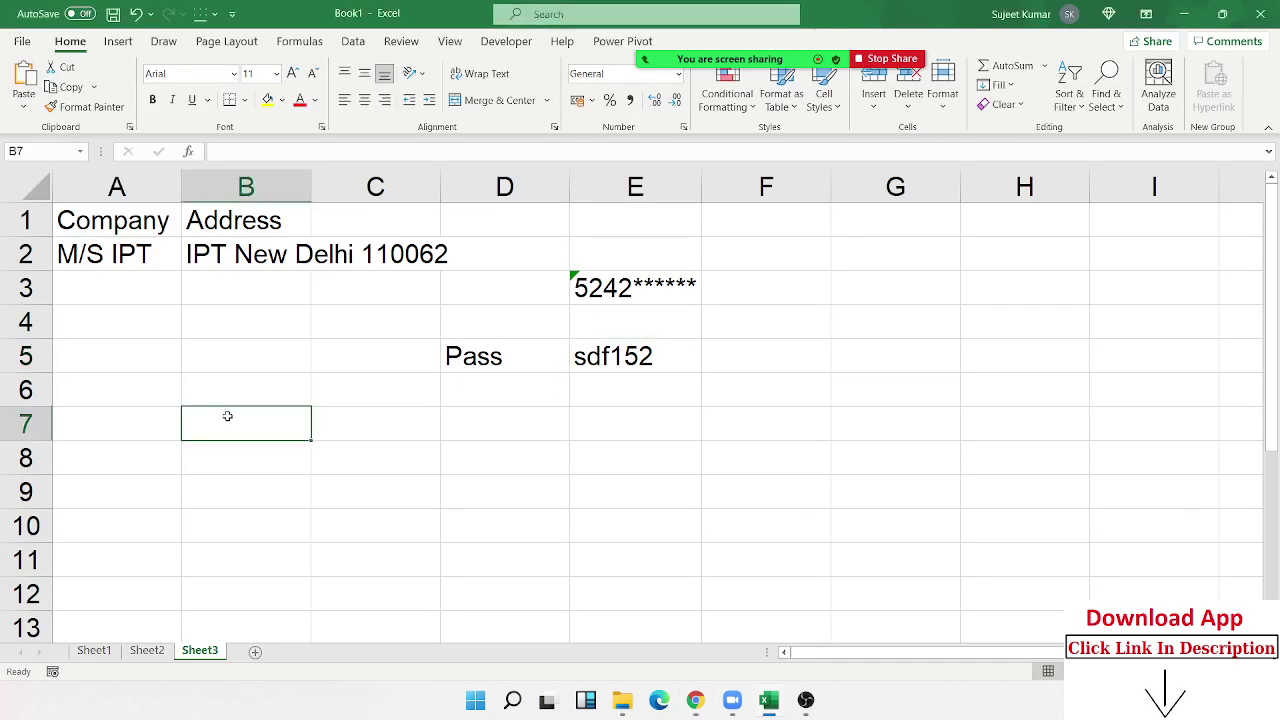
text(12000)
key(Return)
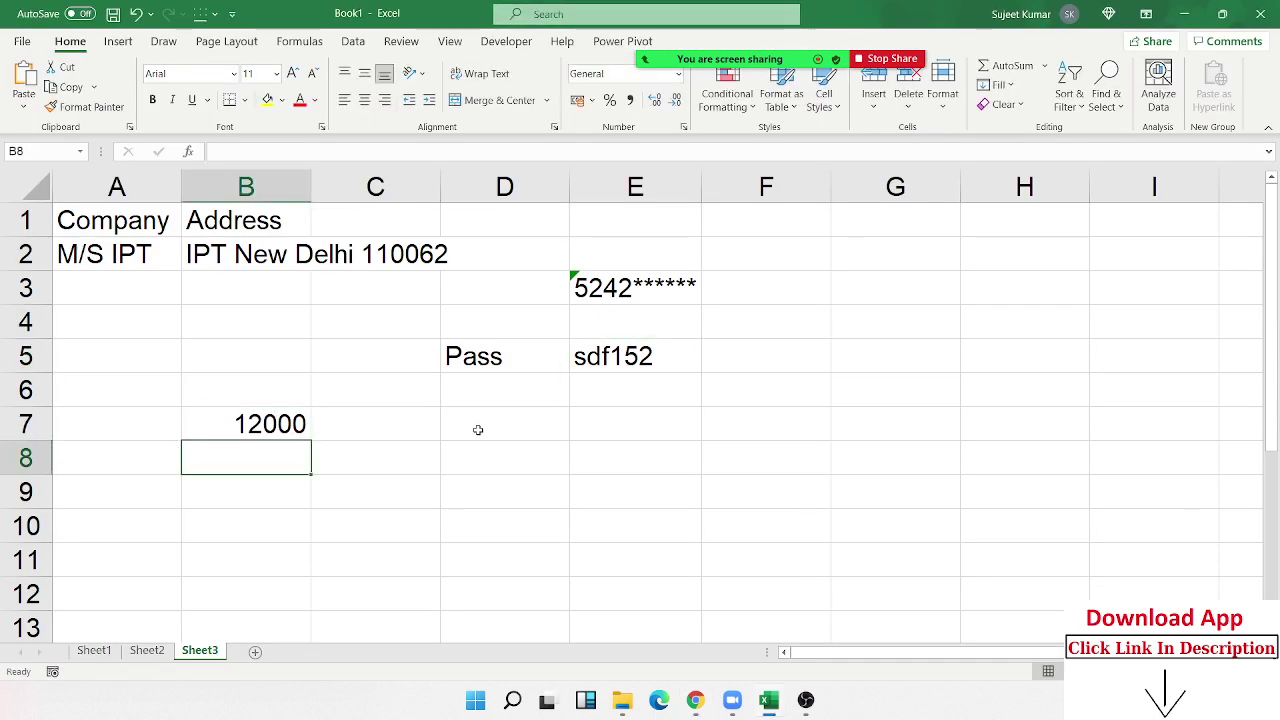
key(Up)
click(630, 100)
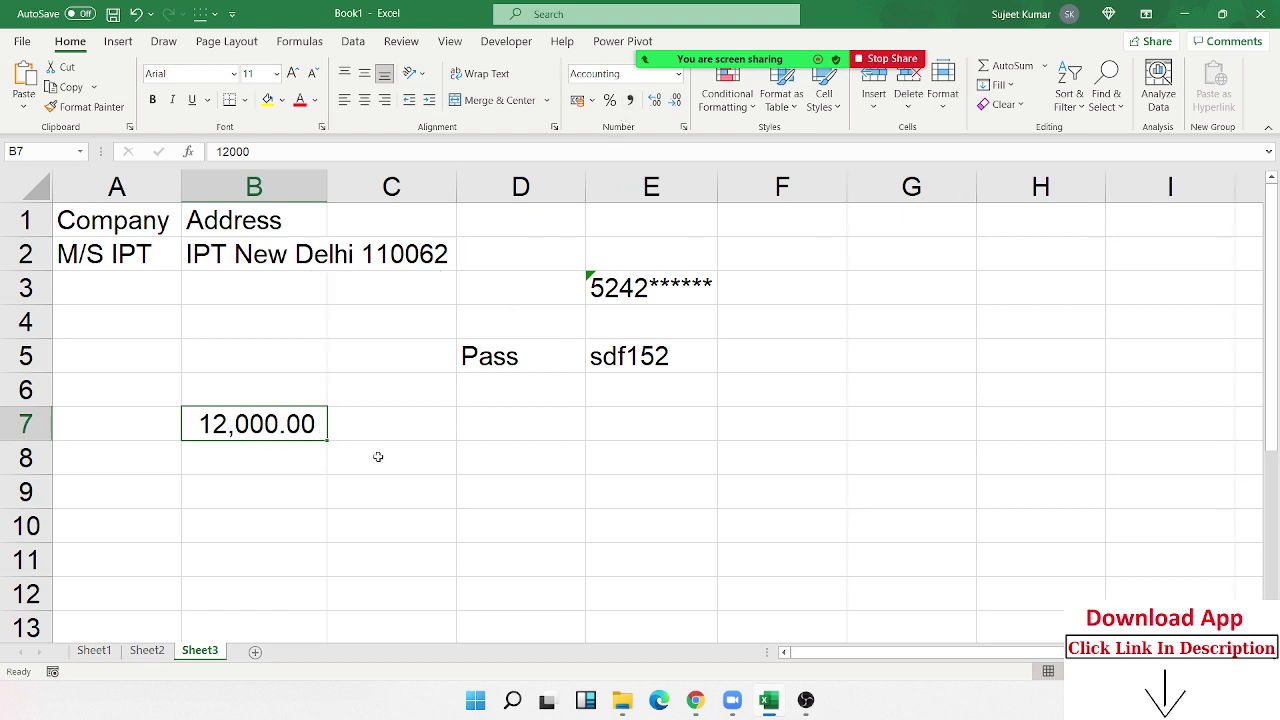
key(ctrl+z)
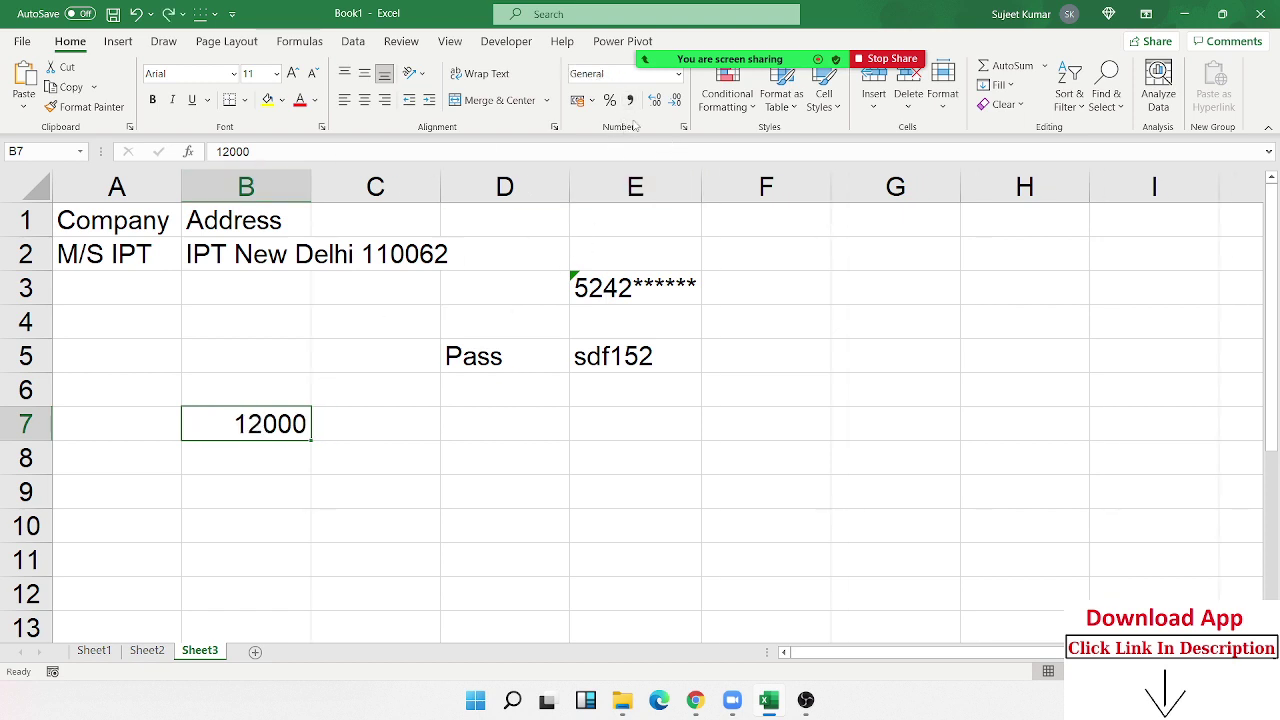
Step: Give B7 the custom format #,##0 so it shows 12,000
click(685, 128)
click(730, 374)
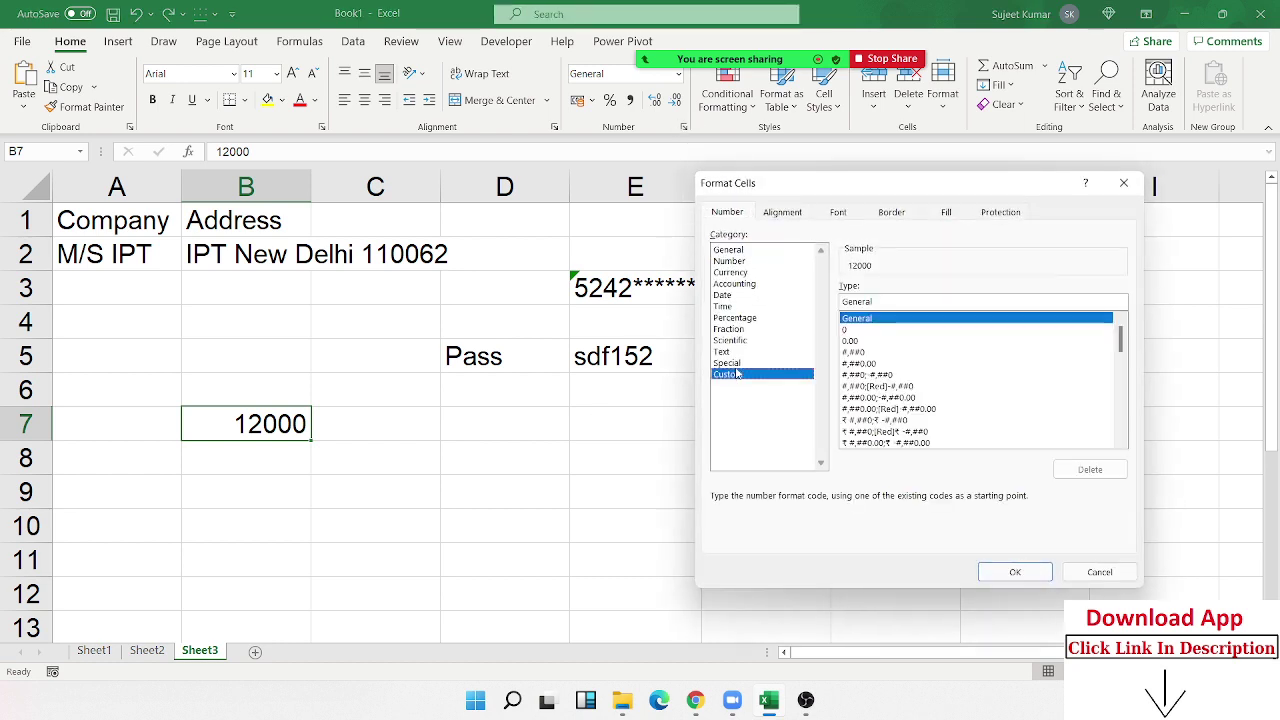
double_click(875, 301)
text(#)
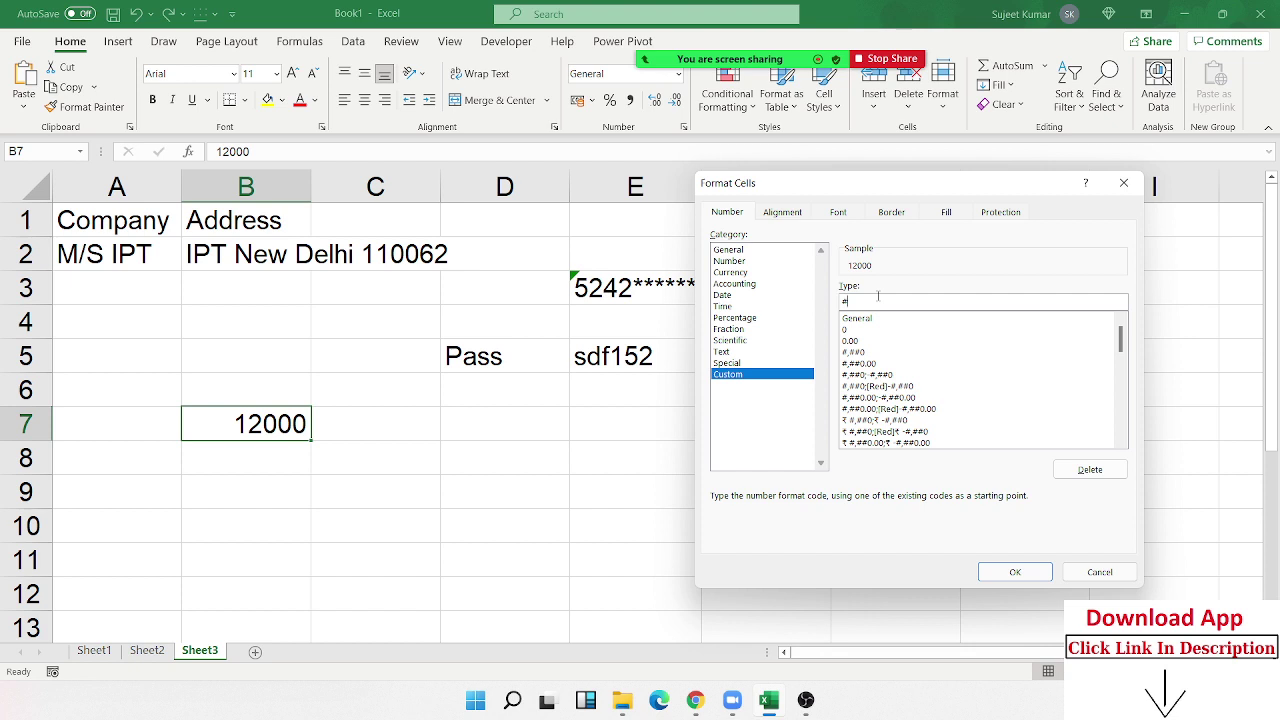
text(,##0)
key(Return)
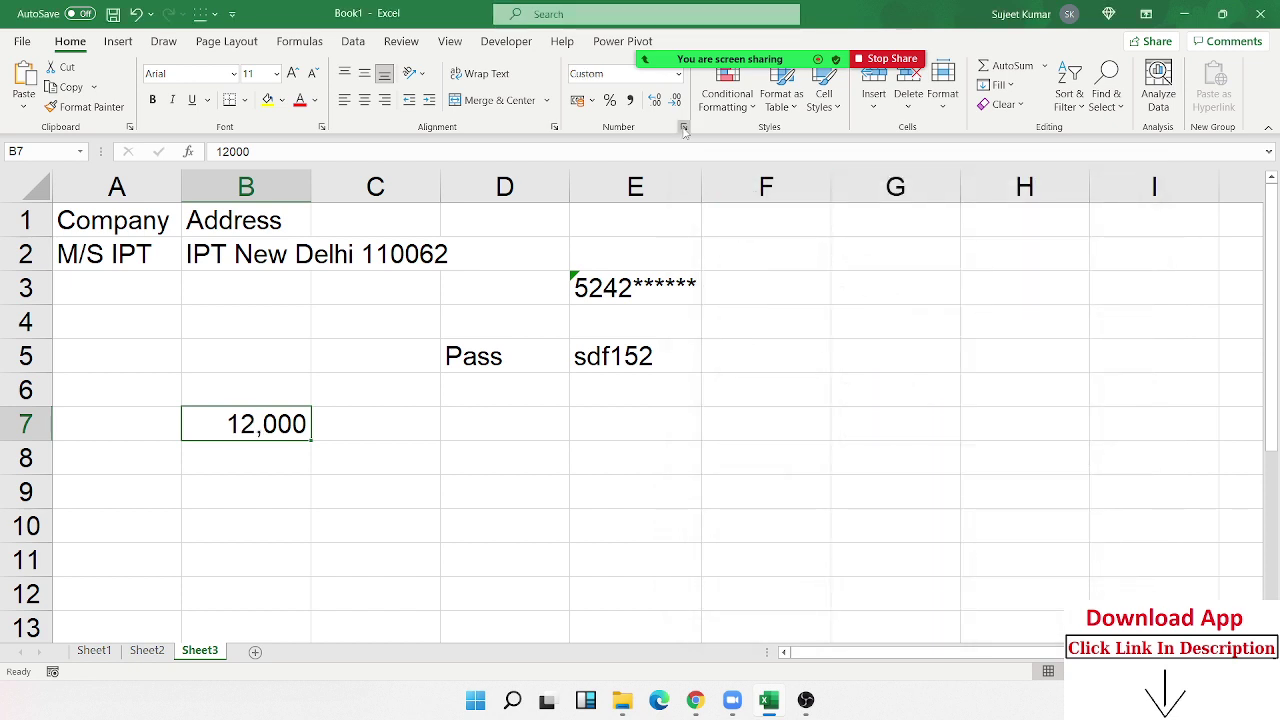
Step: Change B7's custom format to #, so it shows 12
click(684, 127)
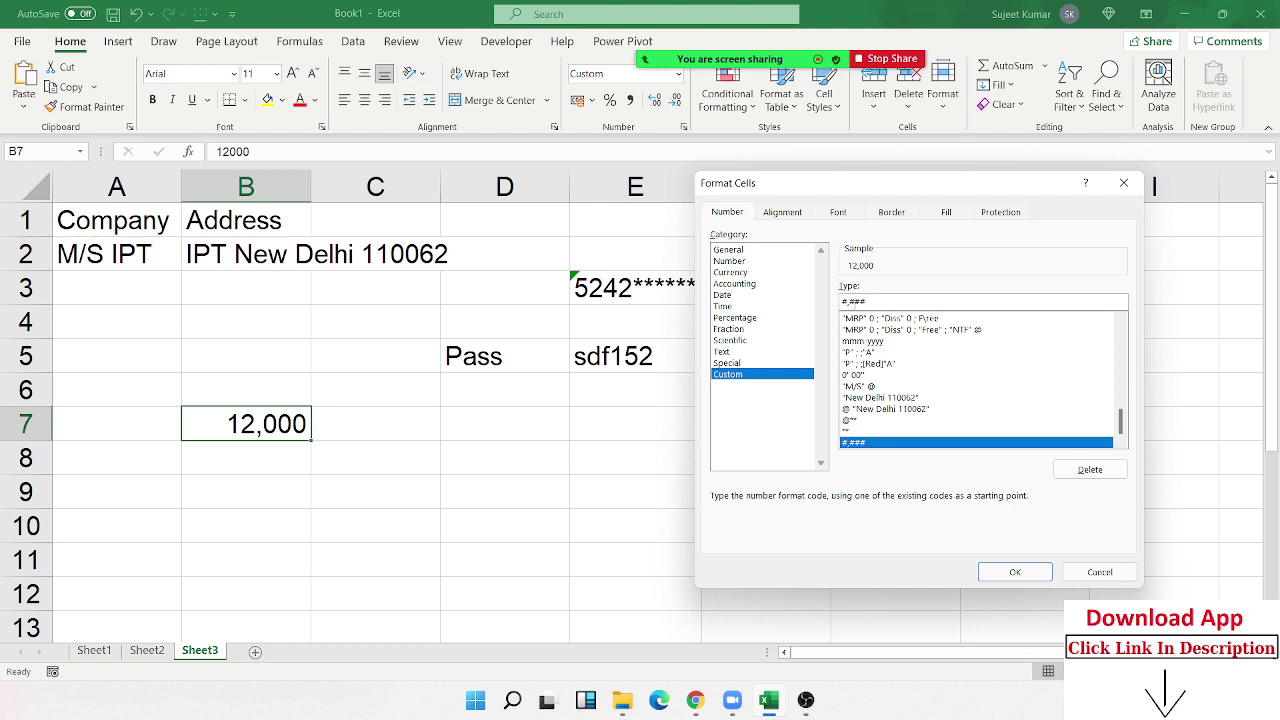
drag(848, 300, 868, 301)
key(BackSpace)
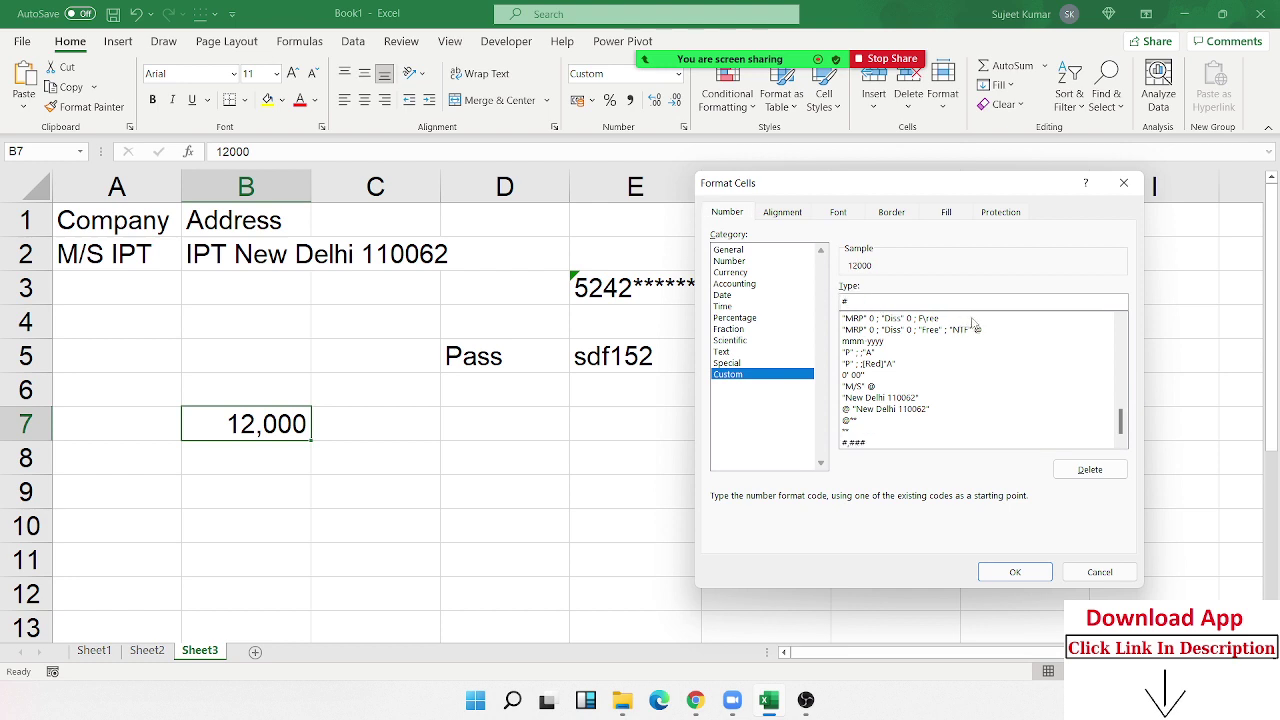
text(,)
key(Return)
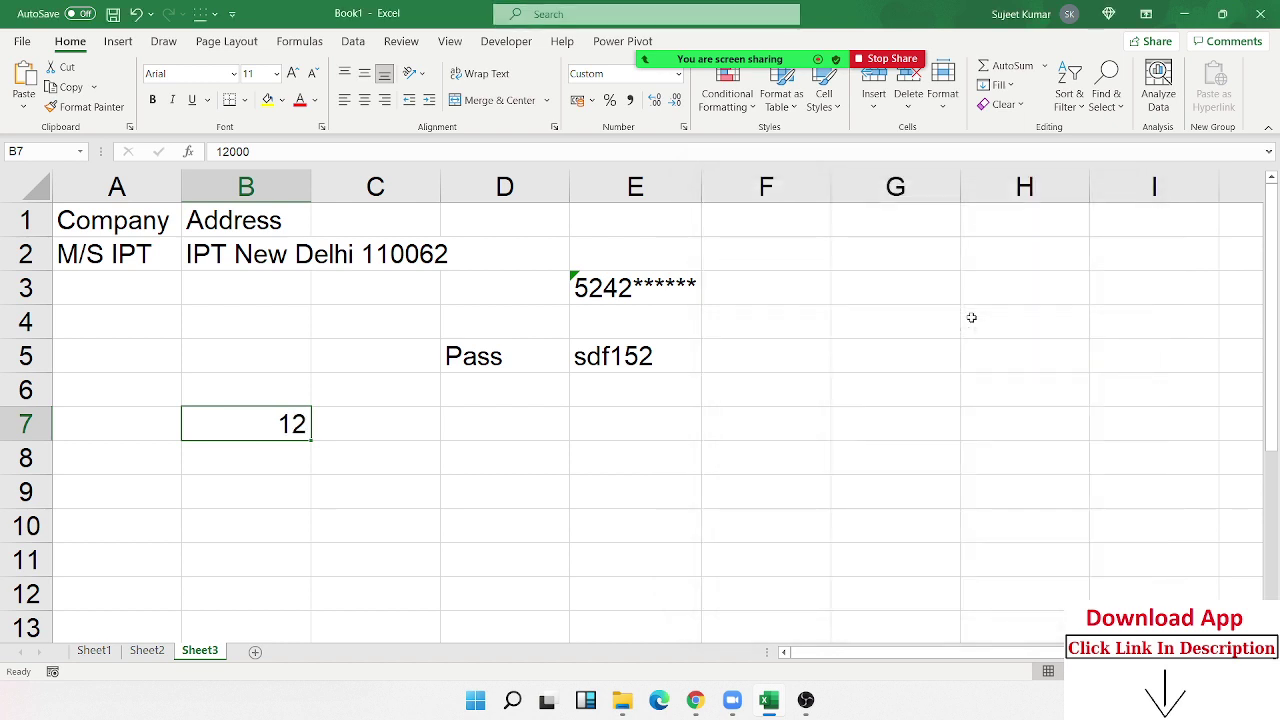
Step: Append "K" to B7's #, format so it shows 12 K
click(684, 127)
click(866, 301)
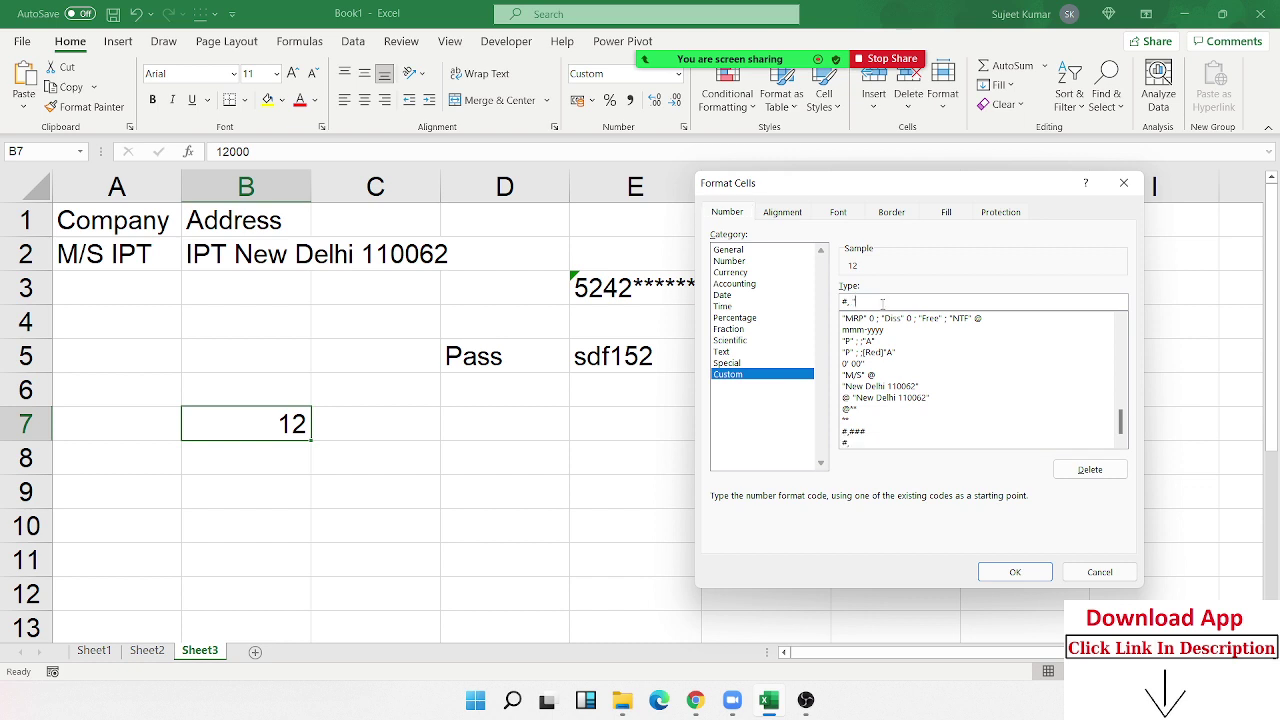
text(K")
key(Return)
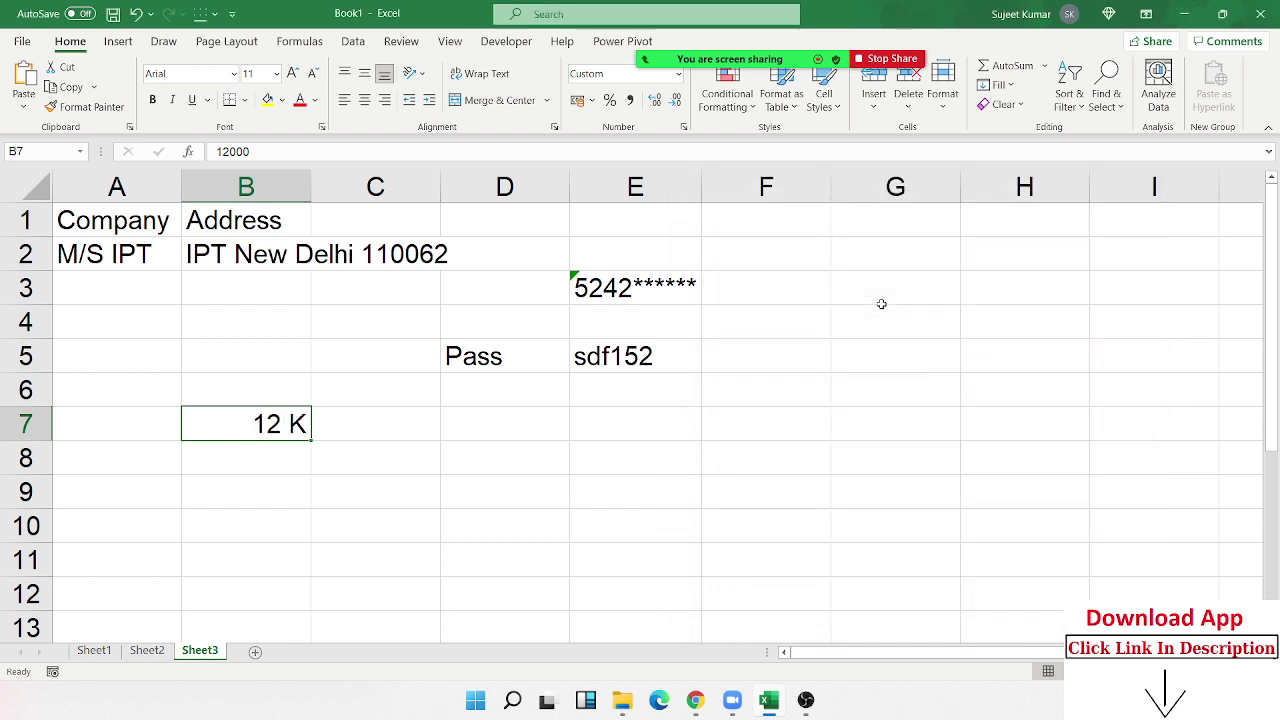
key(Return)
Step: Enter 15421542 in B8 and apply custom format 0.00,, so it shows 15.42
text(15421542)
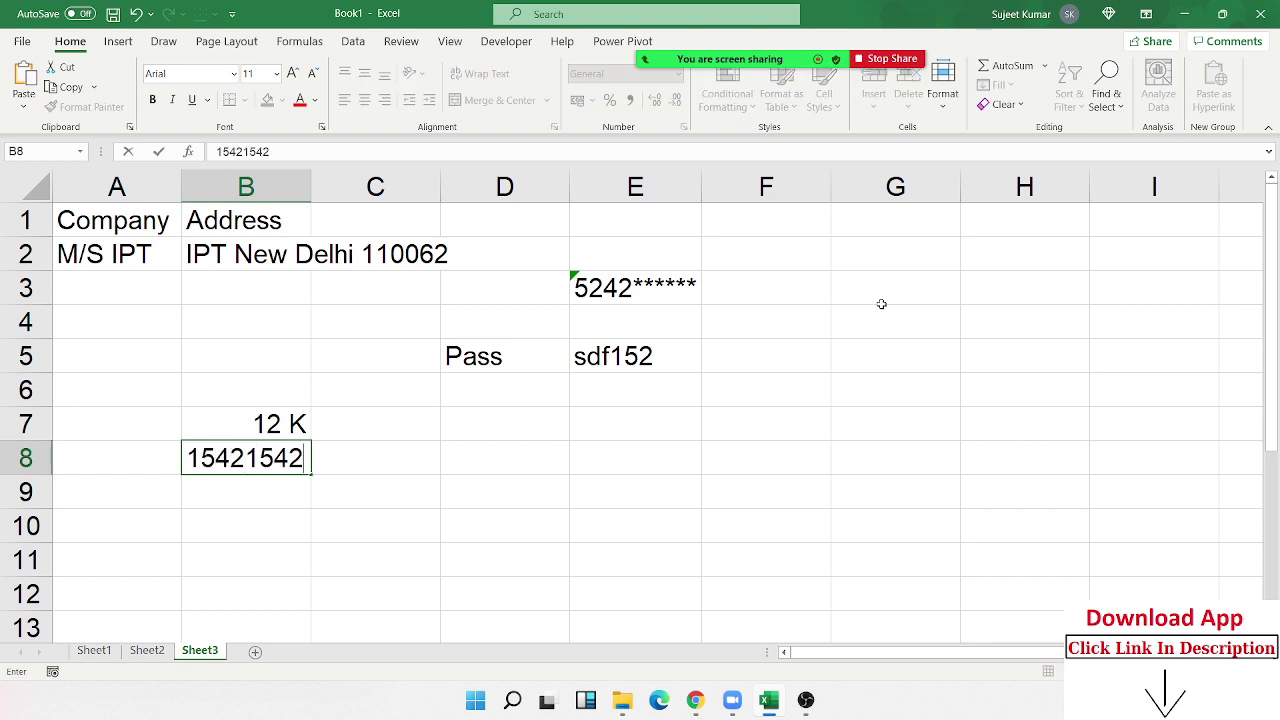
key(Return)
key(Up)
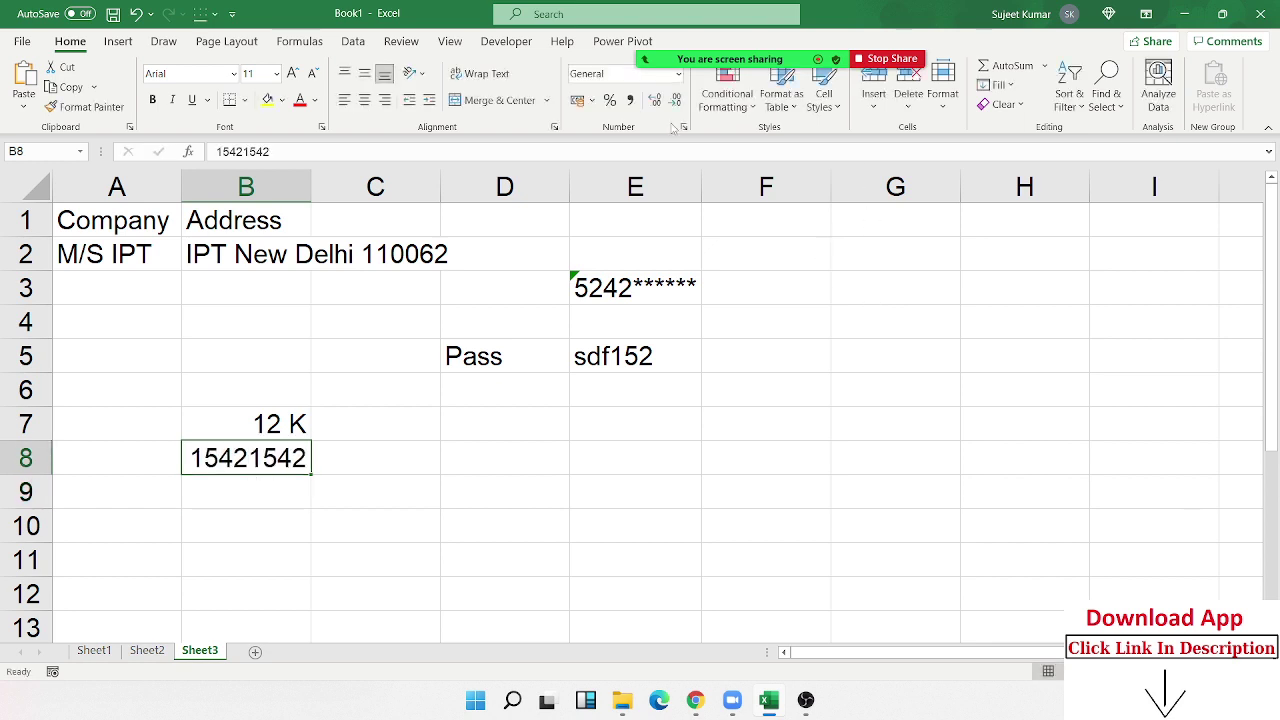
click(684, 127)
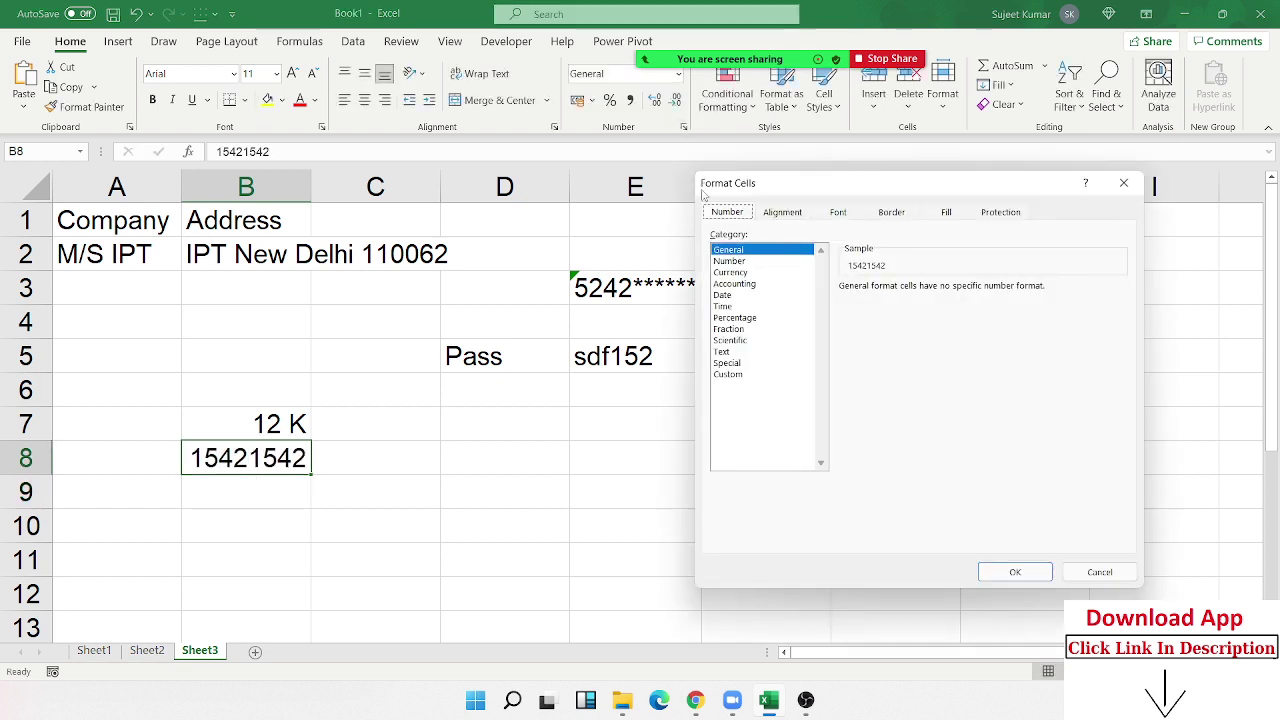
click(740, 375)
double_click(856, 302)
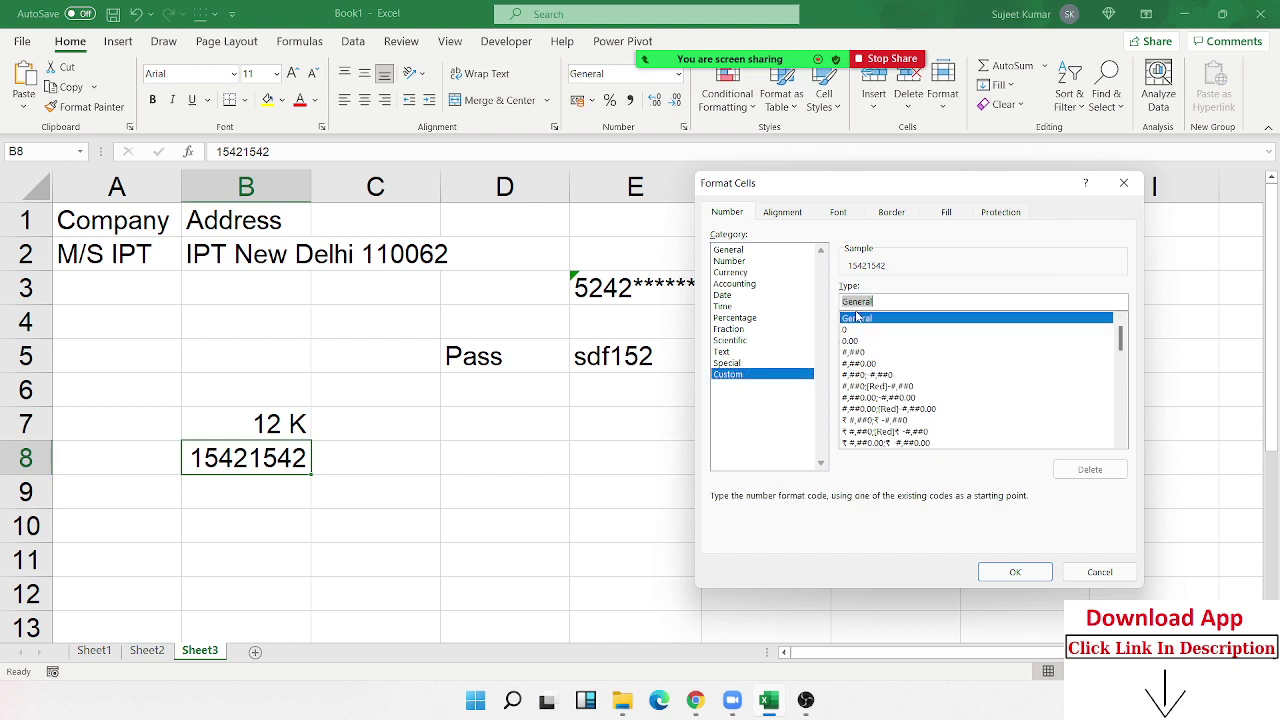
text(0.00,)
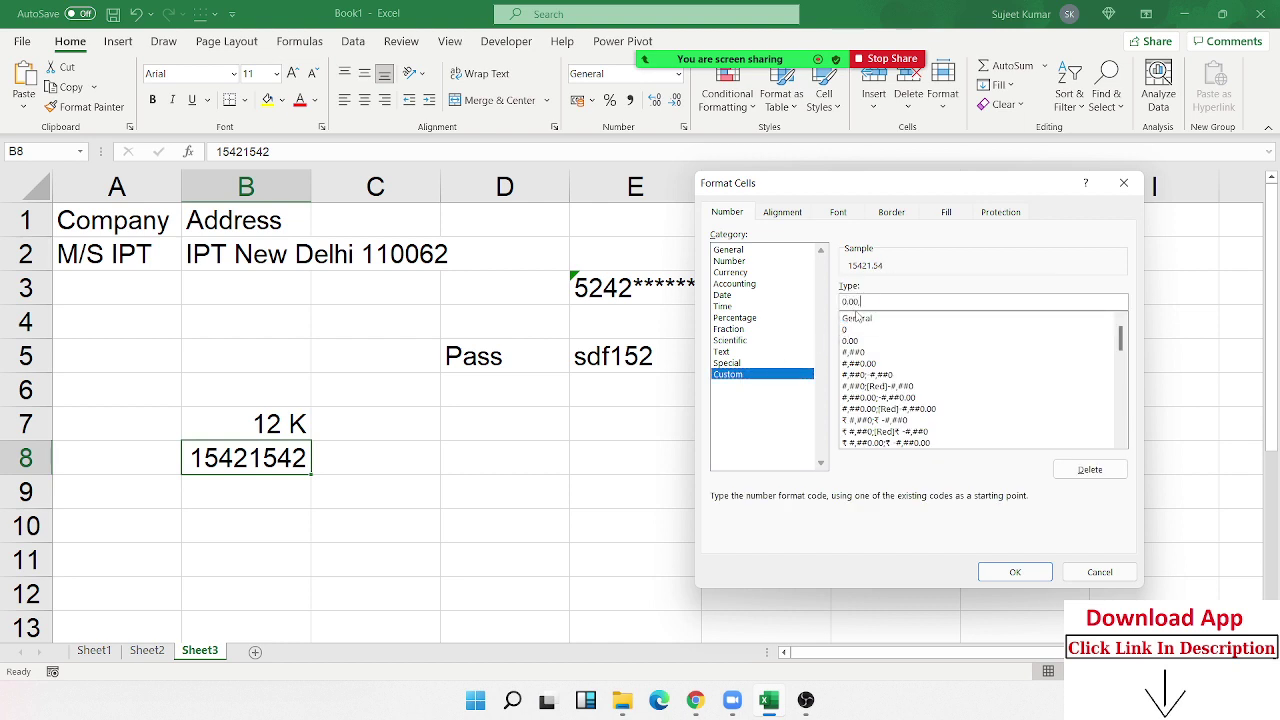
text(,)
click(1003, 570)
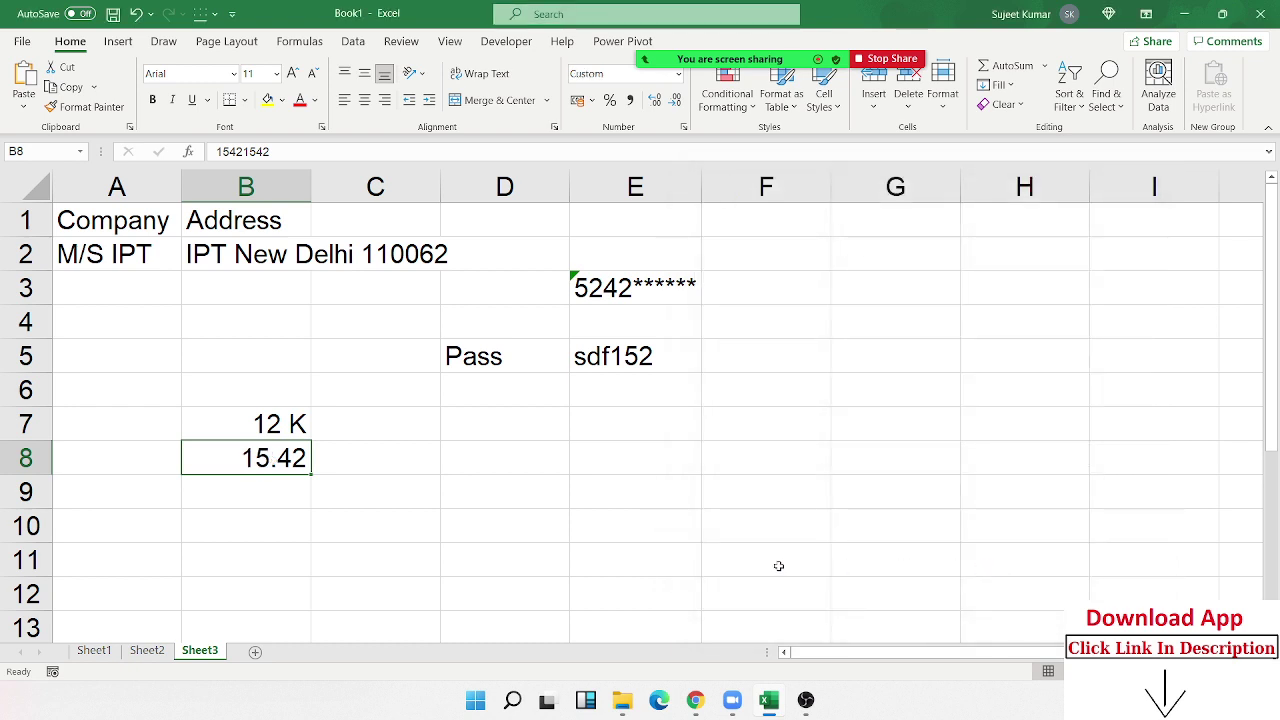
click(196, 547)
key(alt+Tab)
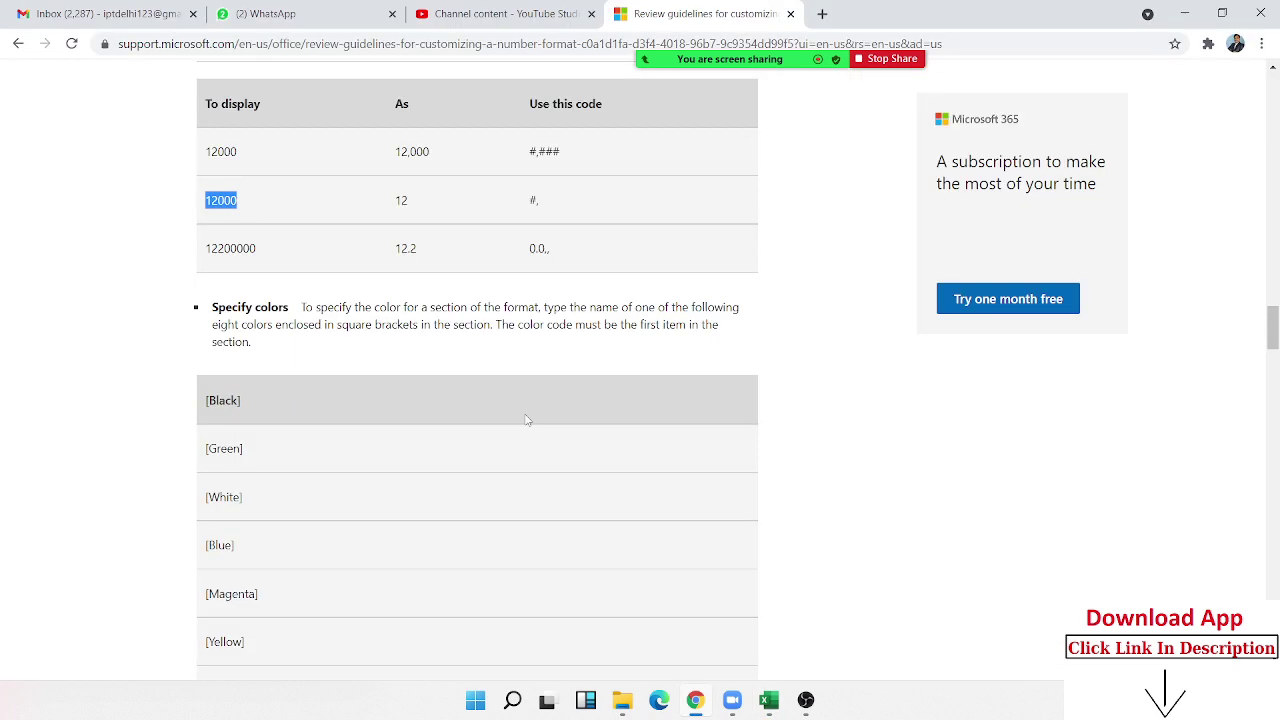
Step: Highlight the eight colour names, then select and copy the [Red][<=100];[Blue][>100] example
scroll(380, 371, down, 2)
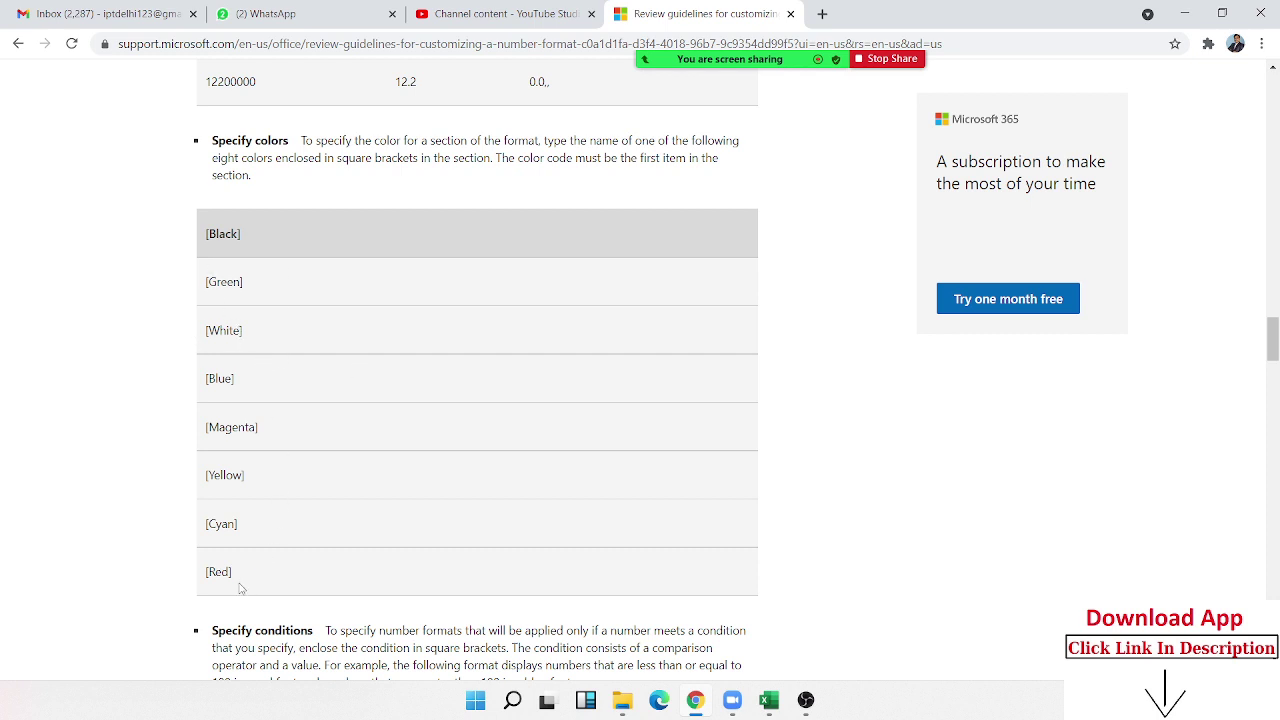
mouse_move(242, 586)
mouse_down()
mouse_move(195, 456)
mouse_move(201, 236)
mouse_up()
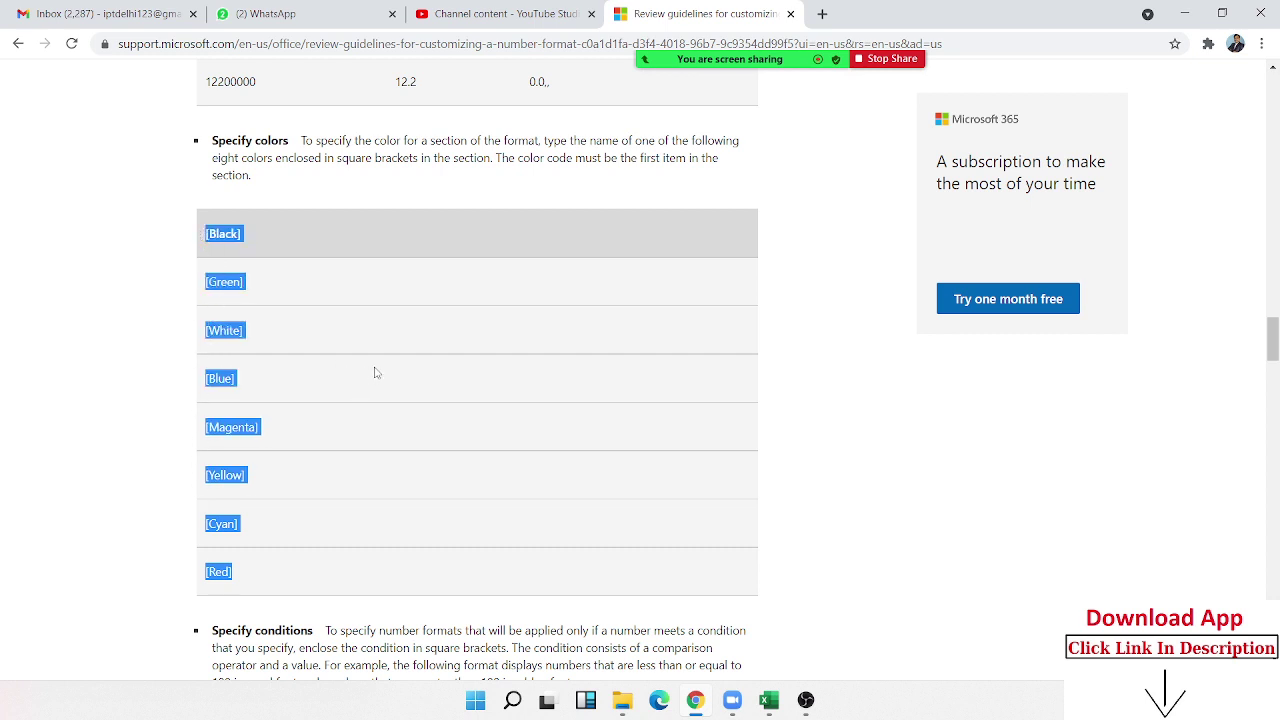
scroll(375, 372, down, 2)
scroll(392, 377, down, 1)
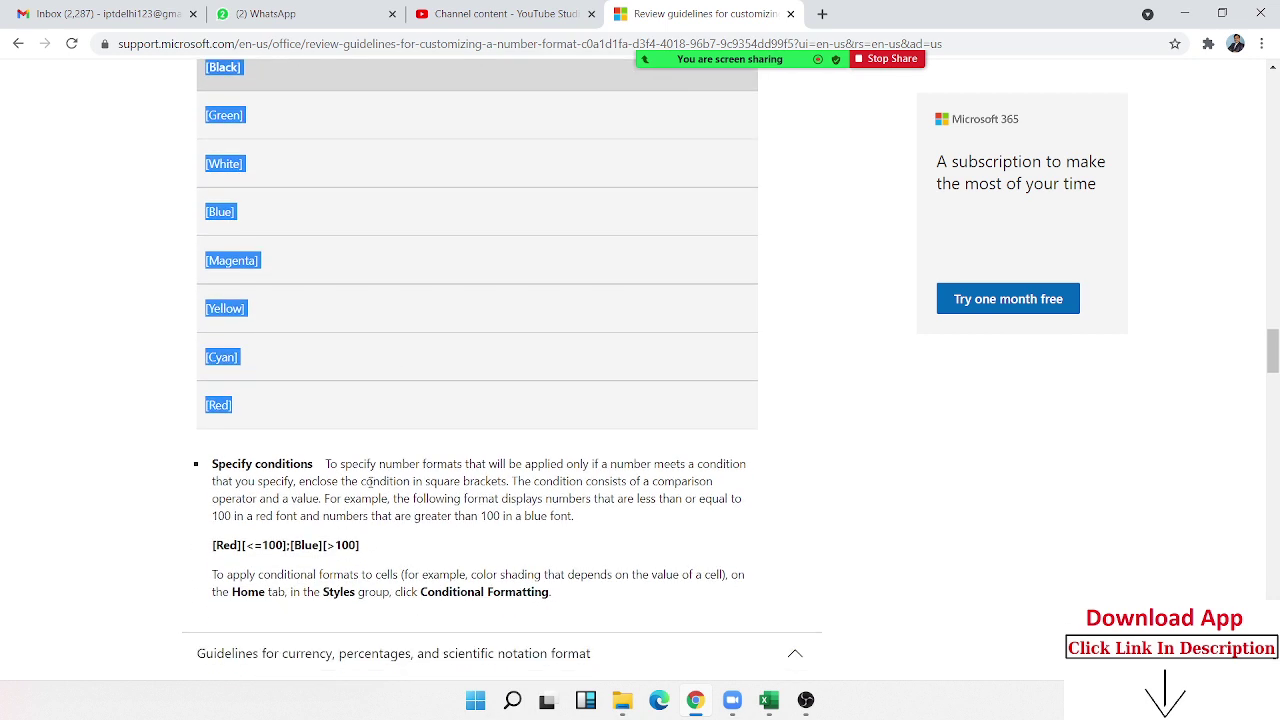
click(365, 549)
drag(365, 549, 212, 546)
key(ctrl+c)
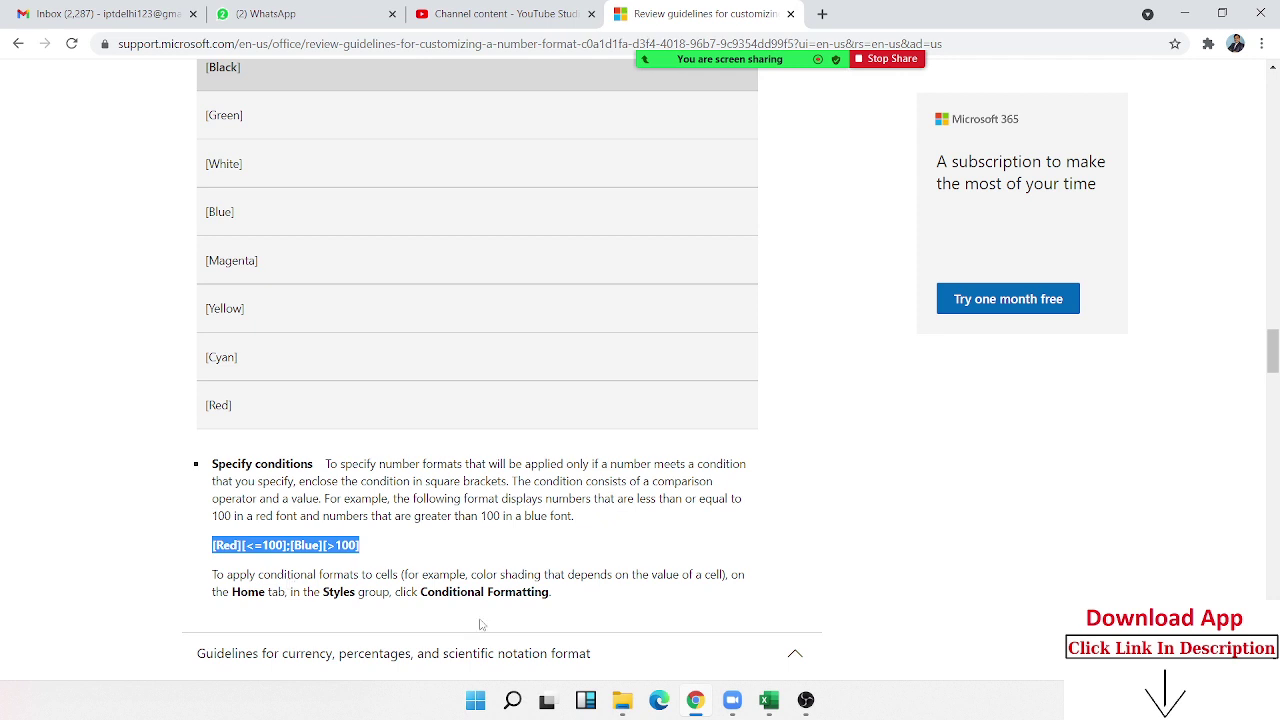
key(alt+Tab)
Step: Apply the pasted custom format [Red][<=100];[Blue][>100] to all of column G
click(857, 186)
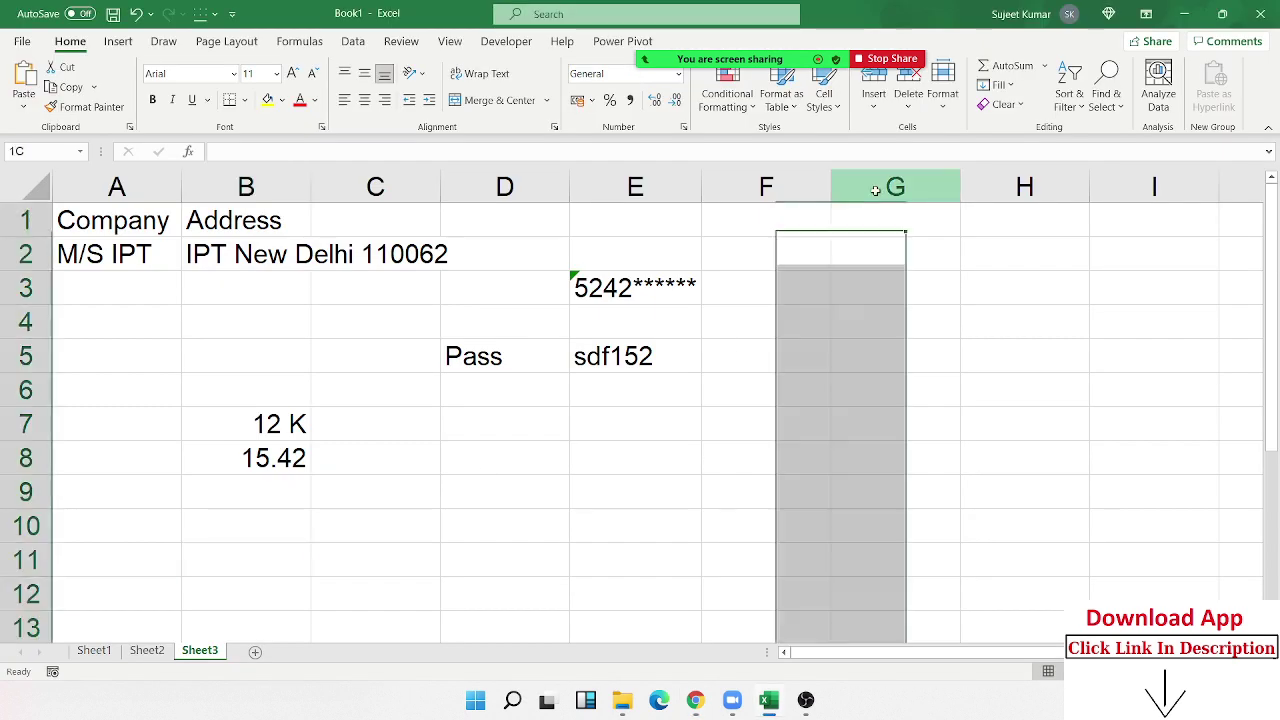
click(684, 128)
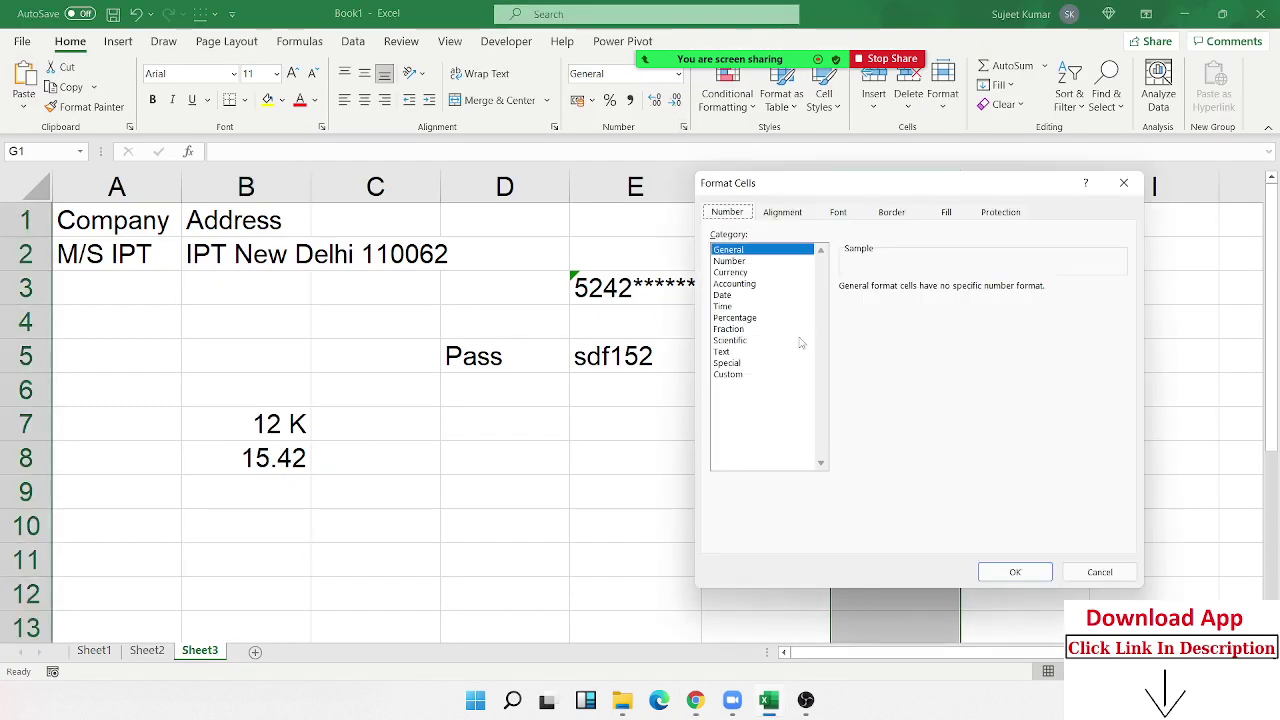
click(728, 374)
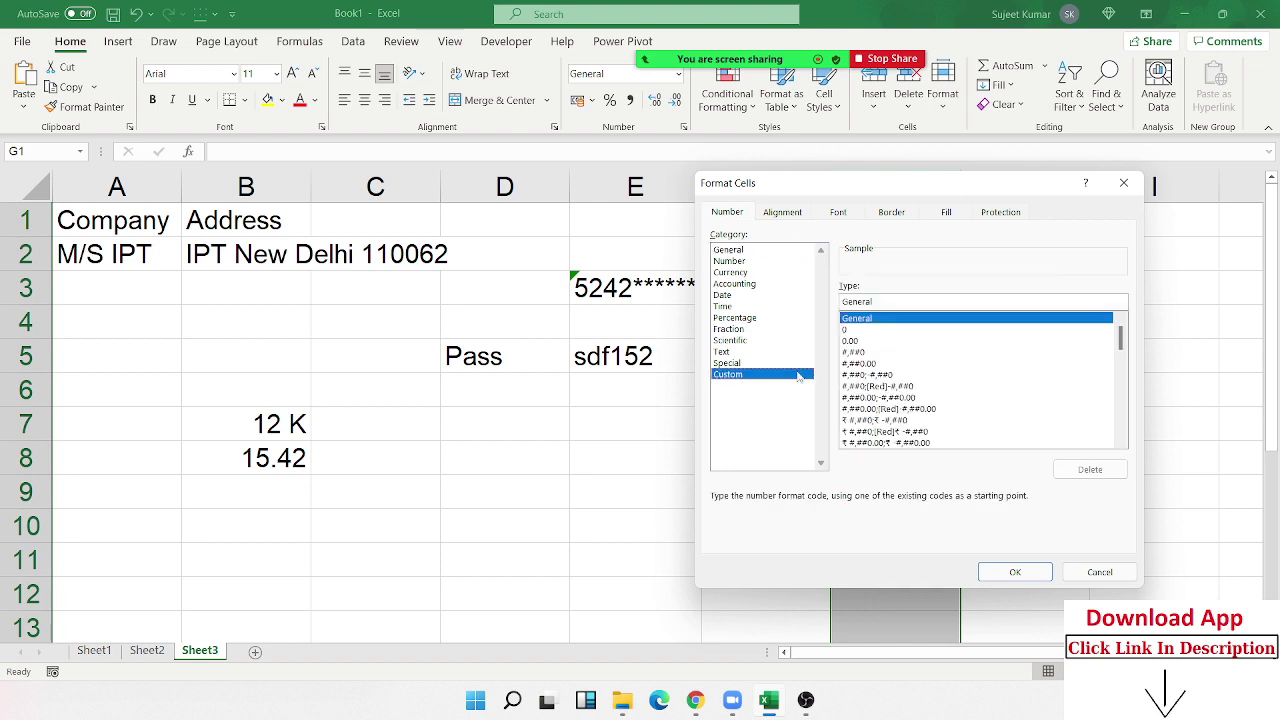
double_click(857, 301)
key(ctrl+v)
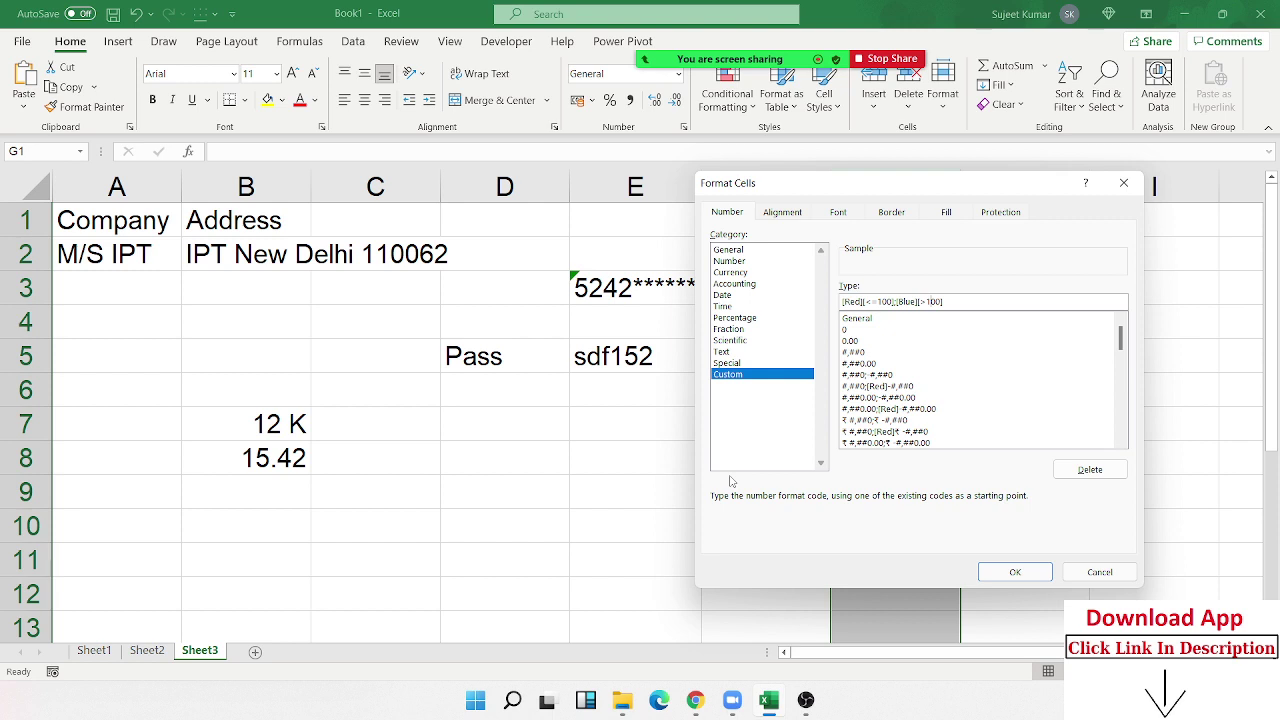
key(Return)
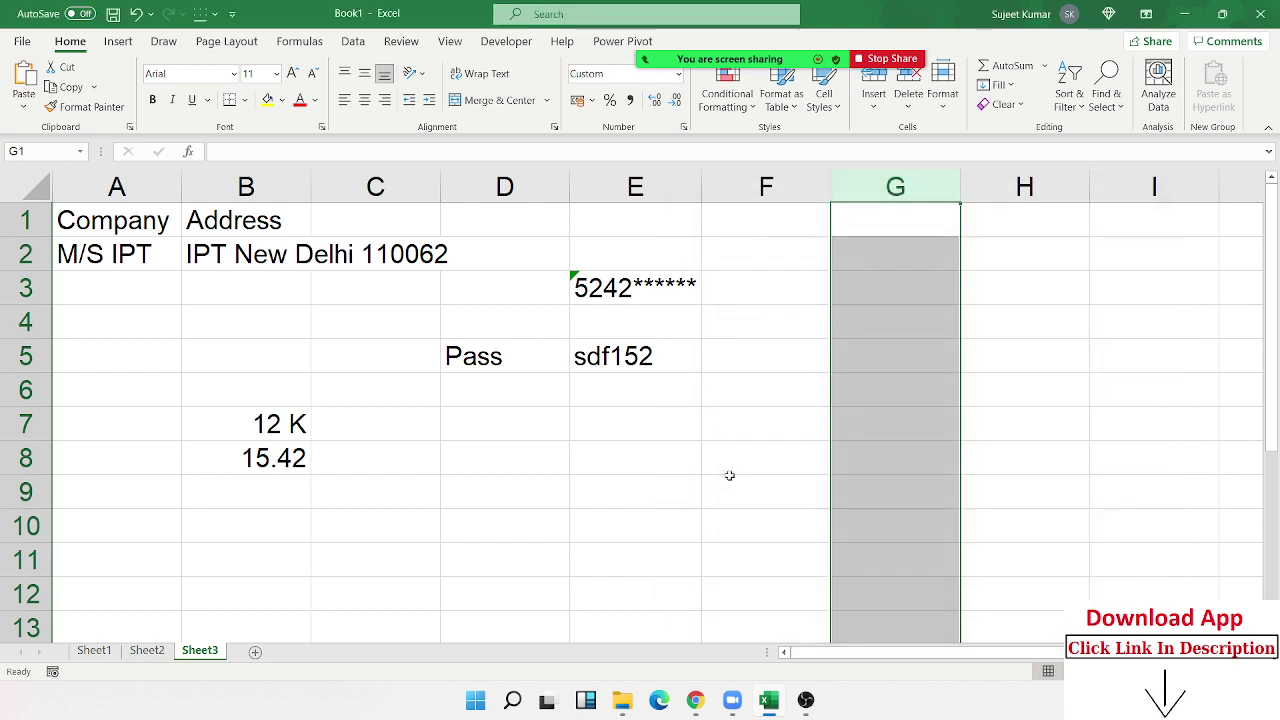
Step: Enter test values 85 and 265 in G1 and G2
text(85)
key(Return)
text(2)
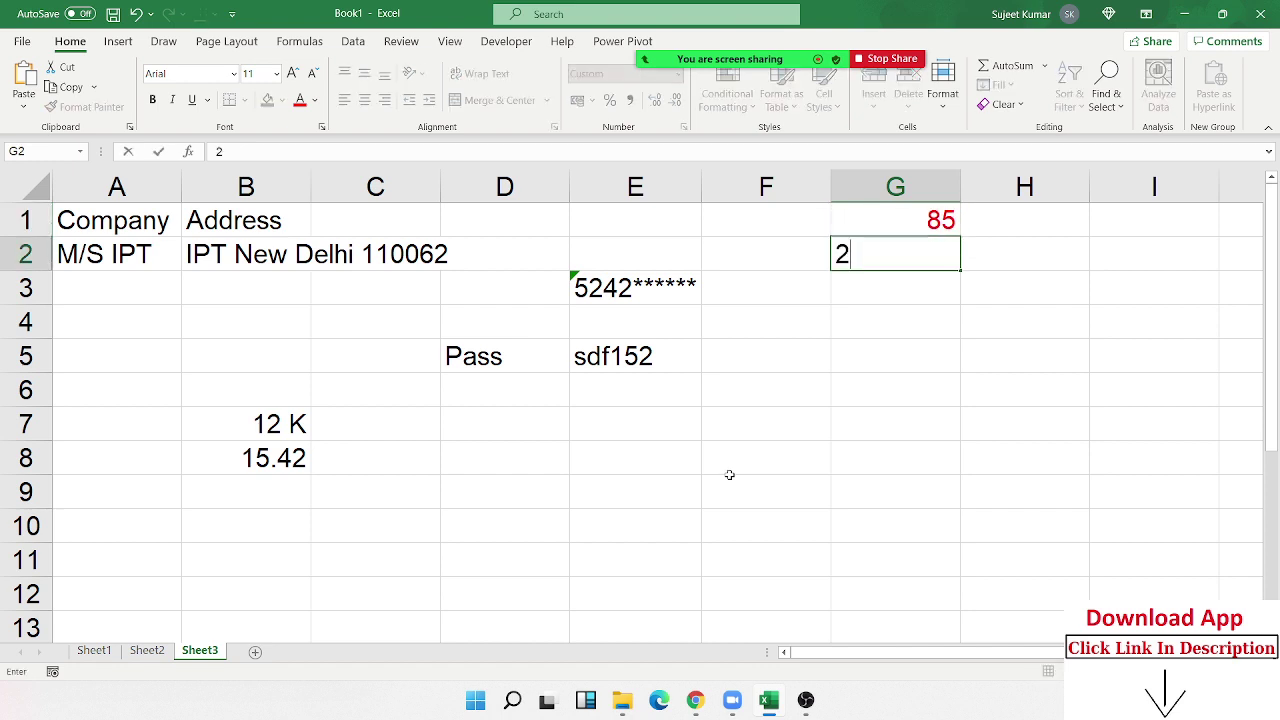
text(65)
key(Return)
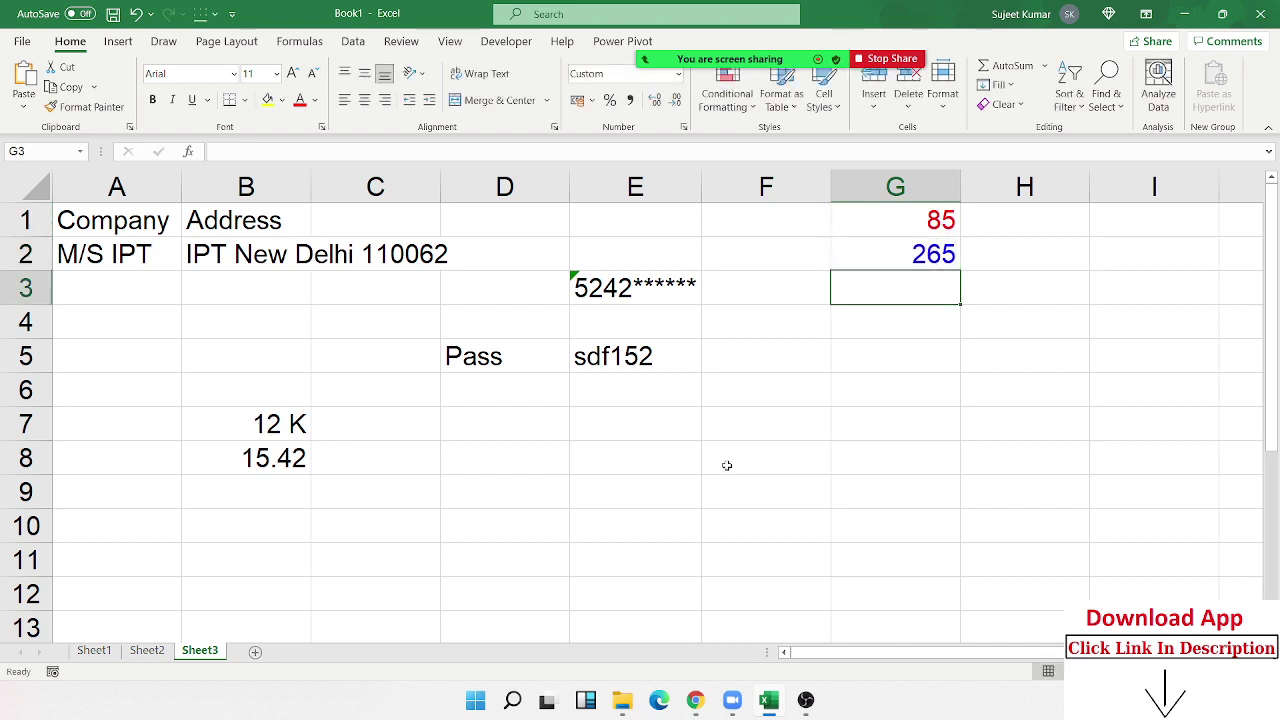
key(alt+Tab)
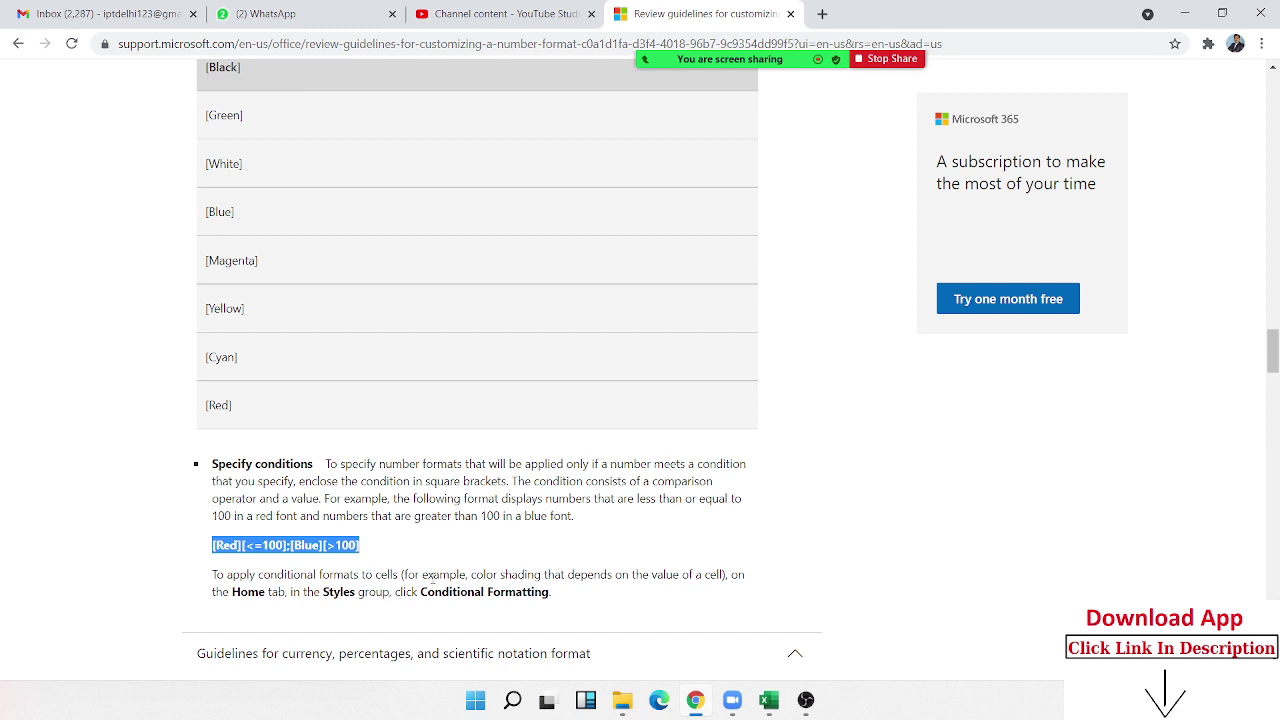
Step: Highlight the conditional-format paragraph and scroll down to the currency symbol table
drag(548, 596, 212, 575)
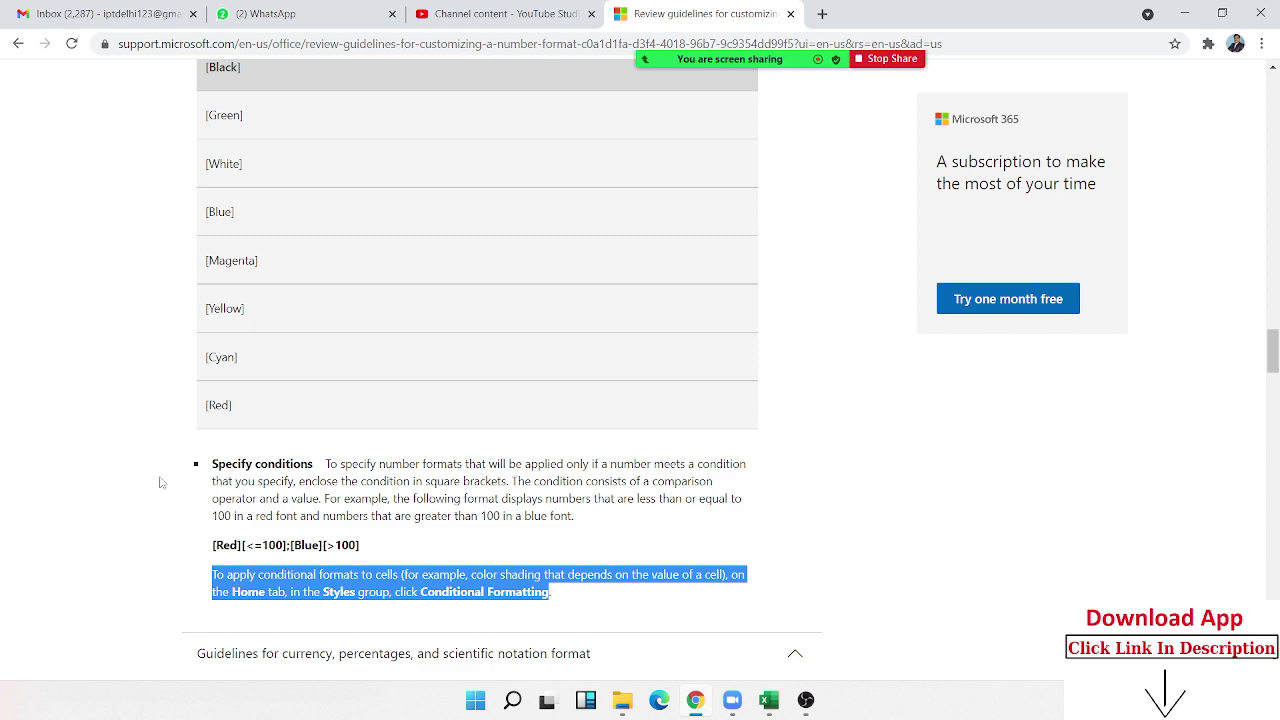
scroll(434, 435, down, 2)
scroll(469, 408, down, 2)
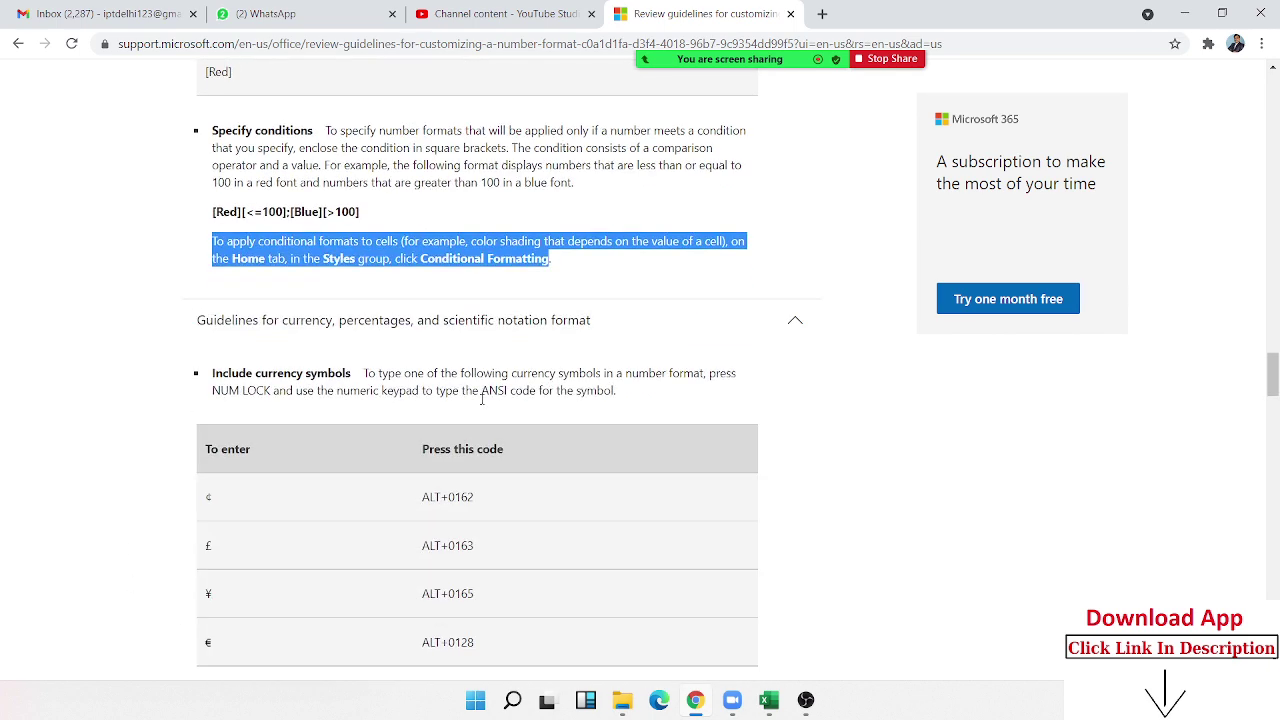
scroll(486, 394, down, 2)
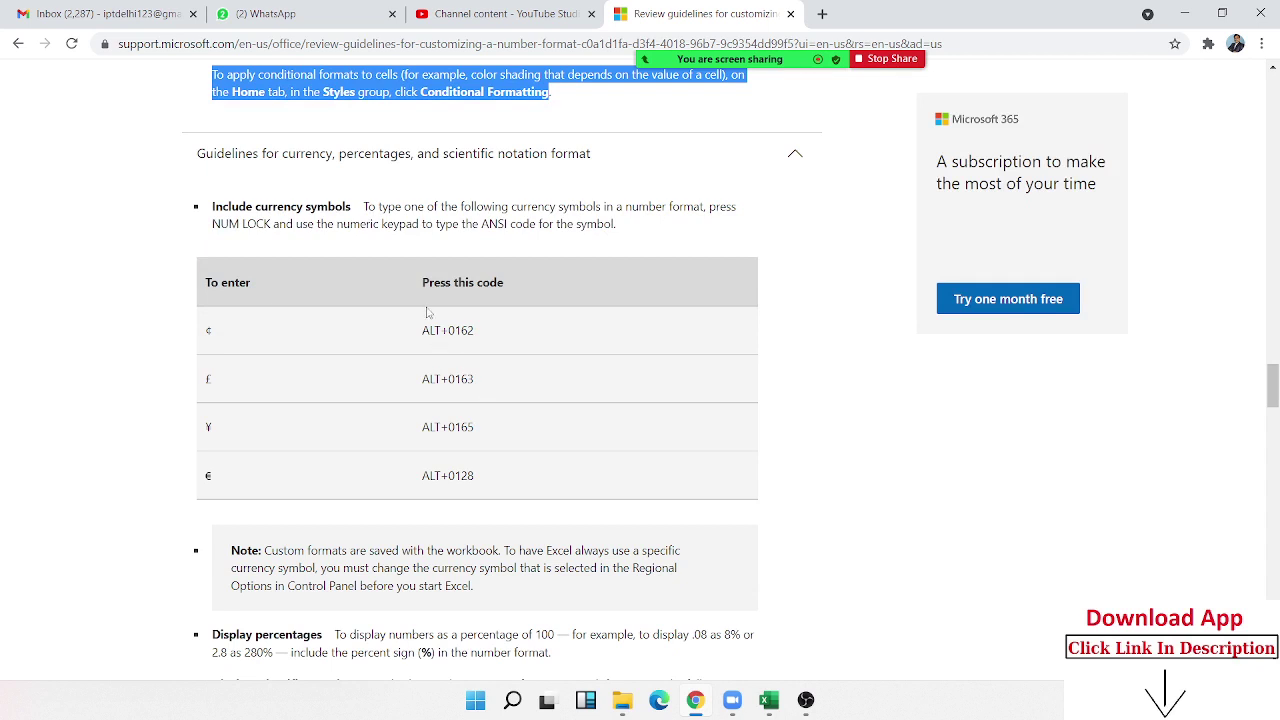
Step: Highlight the cent sign row, the ¥ symbol and its 0165 code in the table
drag(201, 272, 209, 378)
click(414, 385)
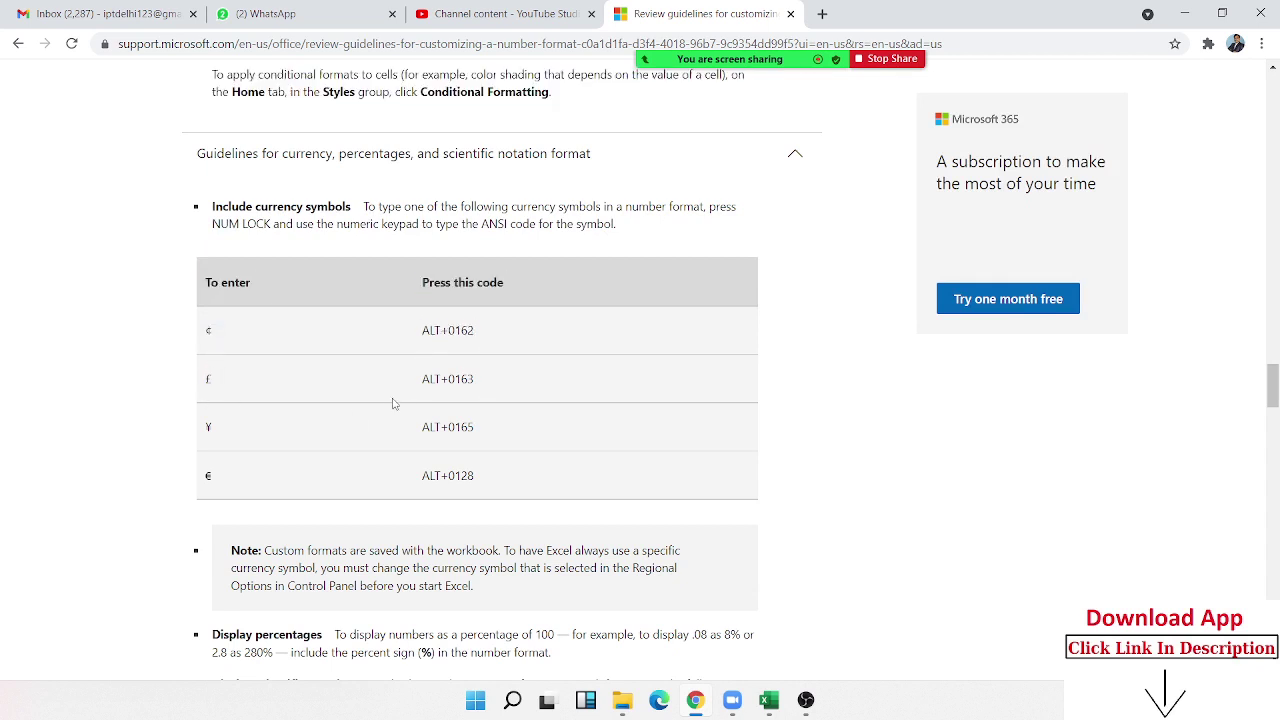
drag(218, 433, 207, 427)
click(488, 443)
double_click(460, 427)
click(212, 428)
double_click(207, 428)
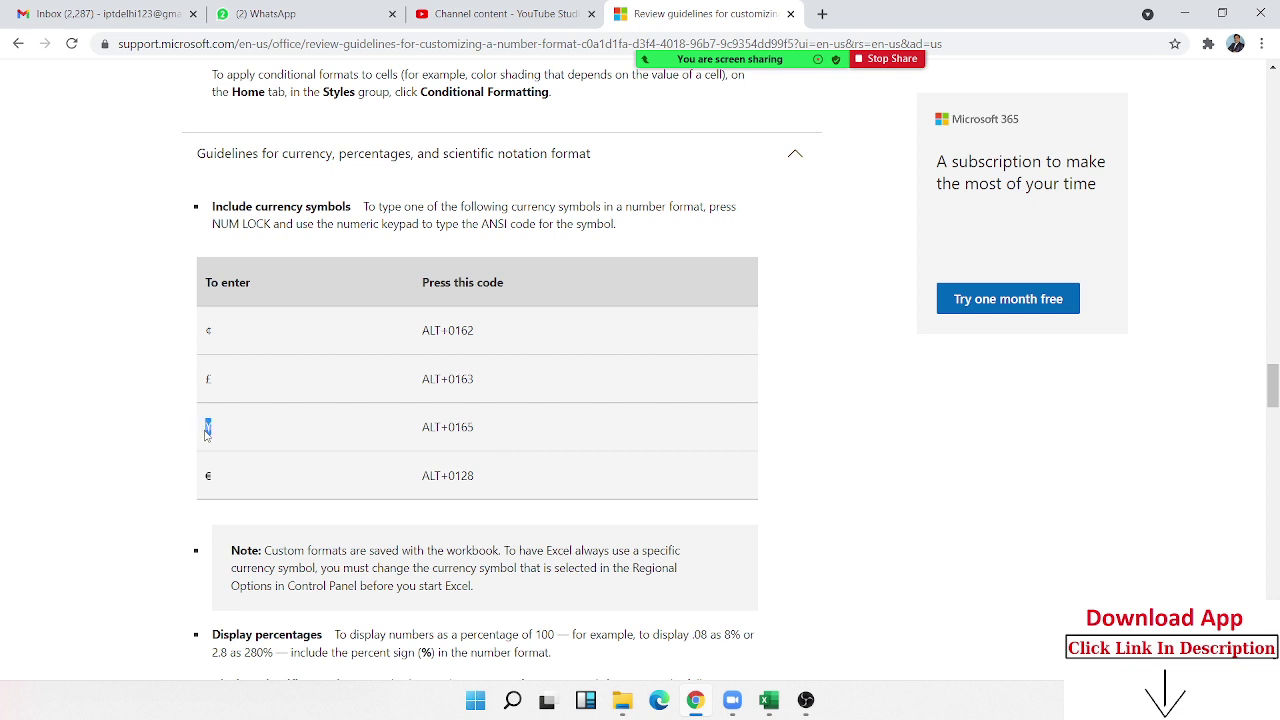
click(493, 443)
key(alt+Tab)
Step: Enter a ¢ cent sign in F8 and the letter A in F9
click(697, 414)
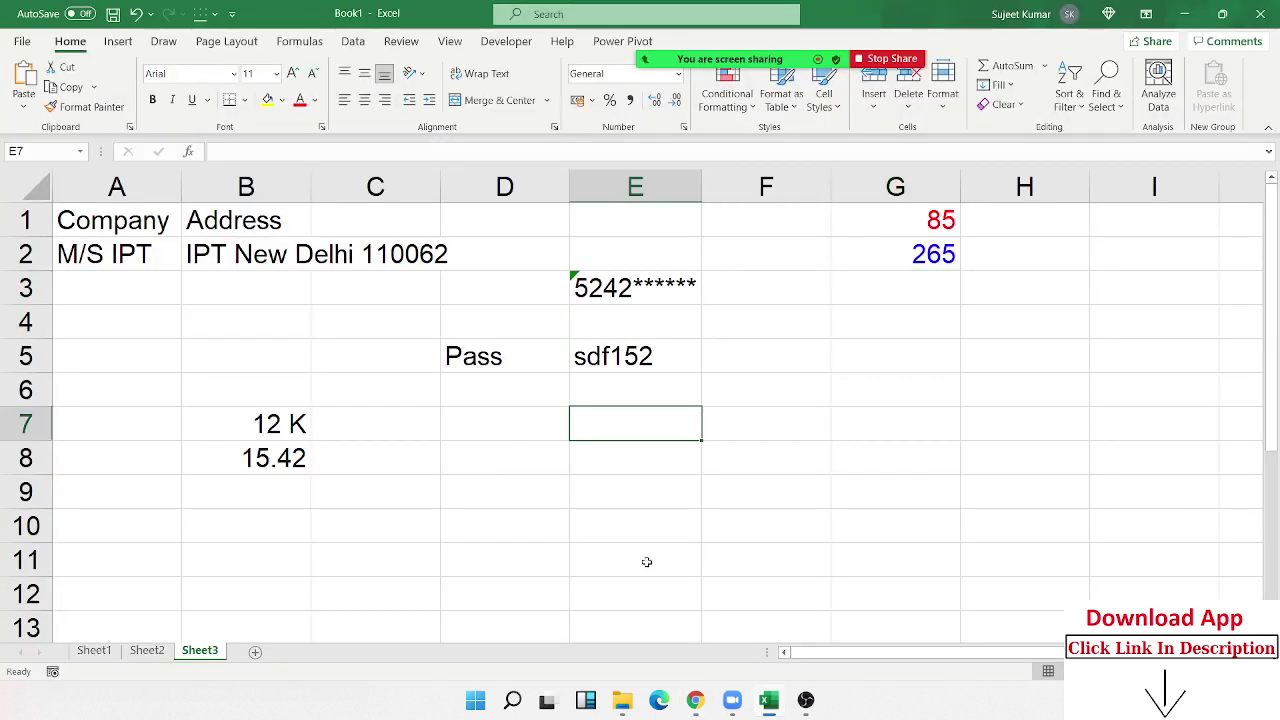
scroll(680, 519, down, 1)
scroll(680, 519, down, 1)
click(761, 362)
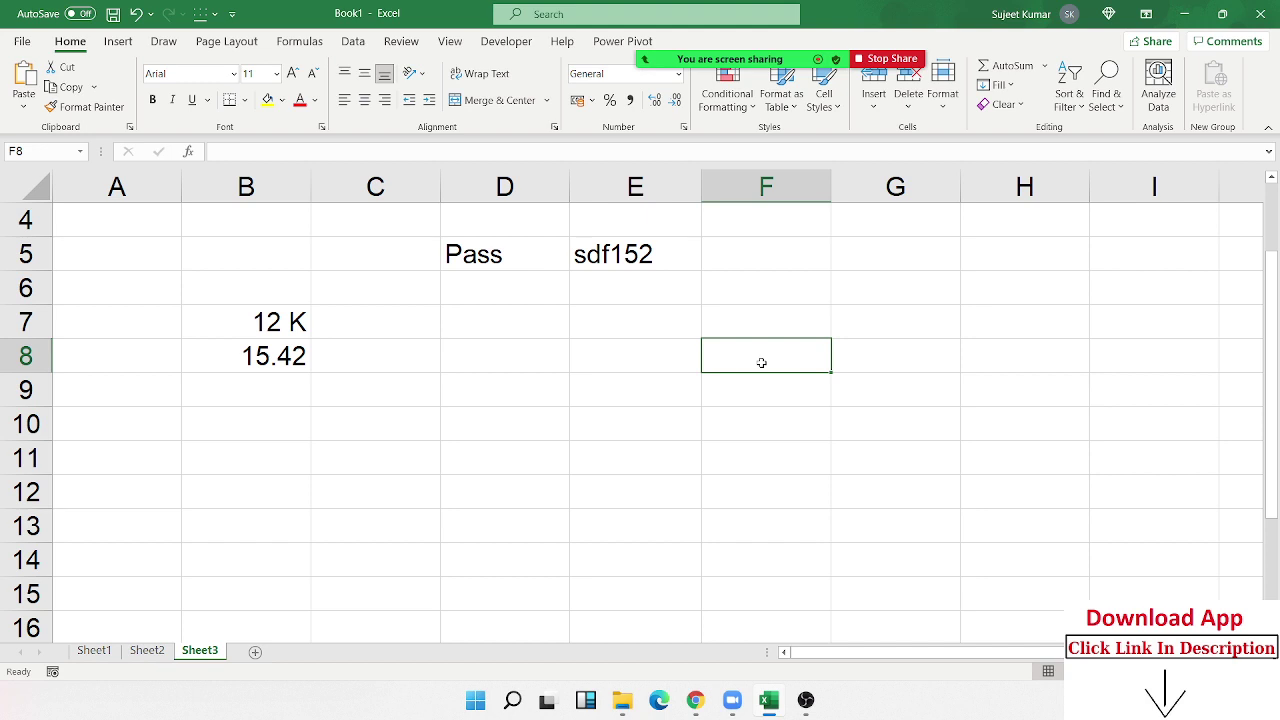
text(¢)
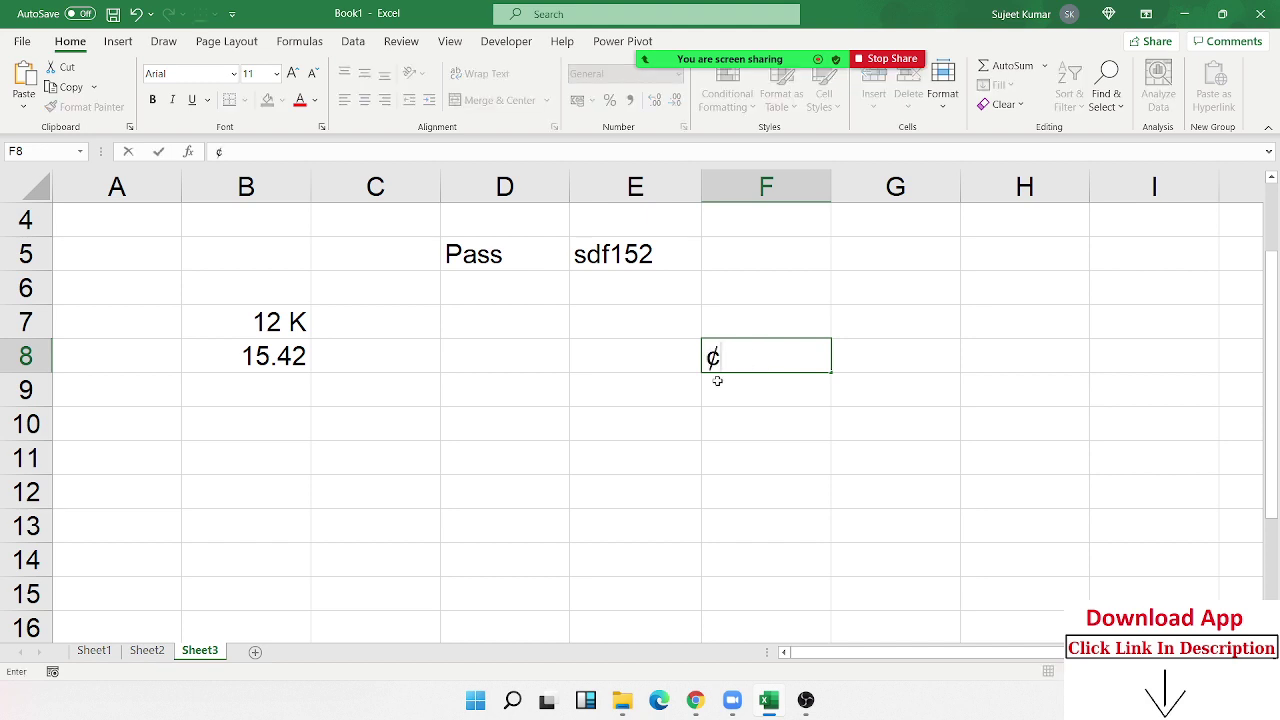
key(Return)
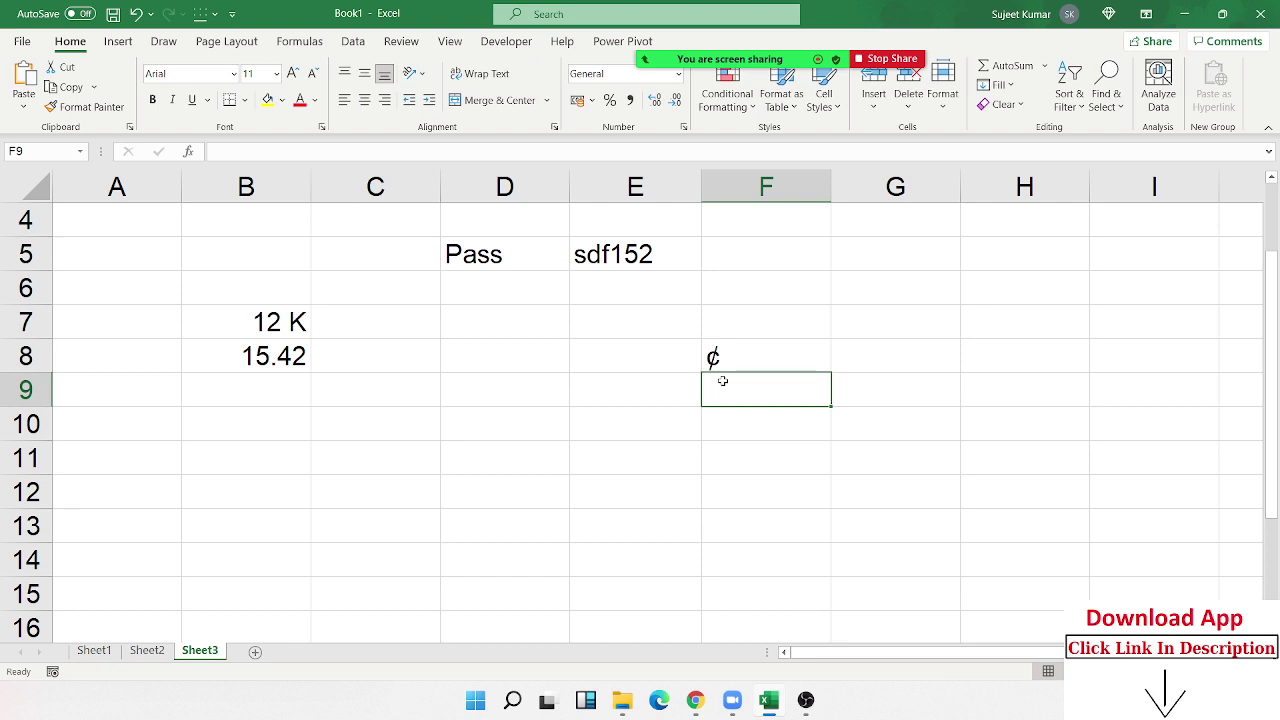
text(A)
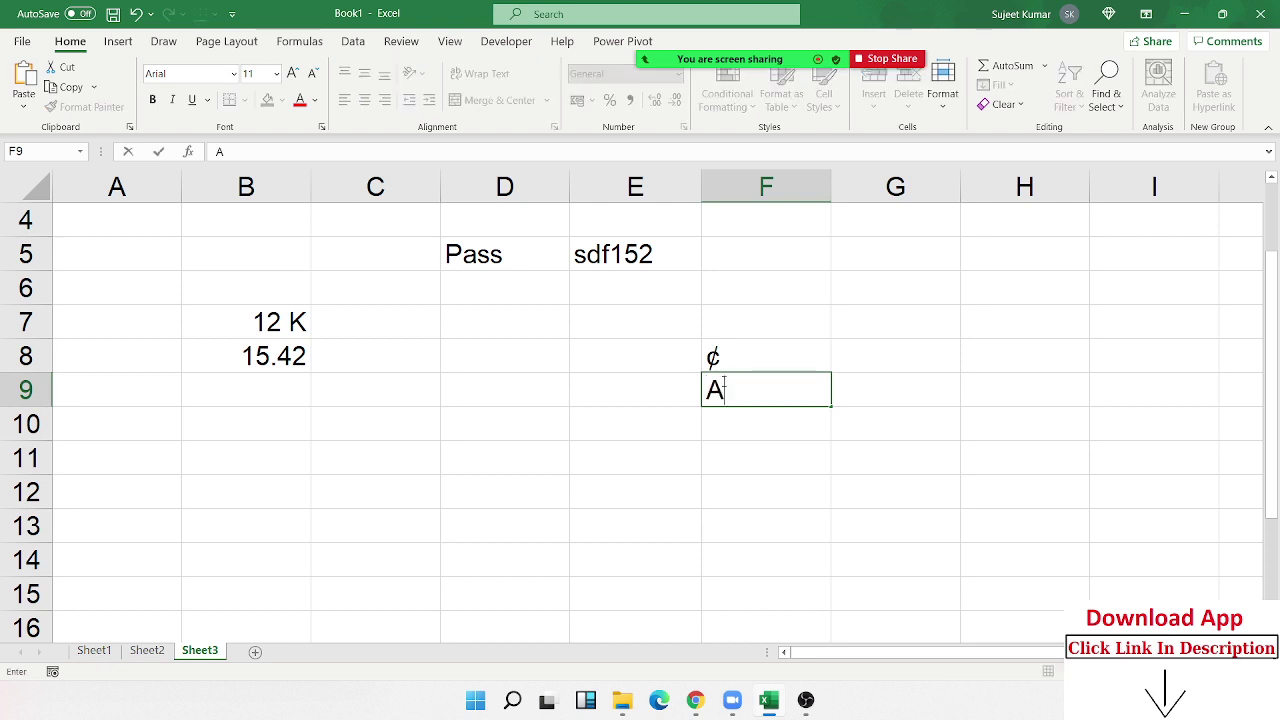
click(753, 459)
Step: Scroll past the currency codes, highlighting NUM LOCK, down to the date and time format table
key(alt+Tab)
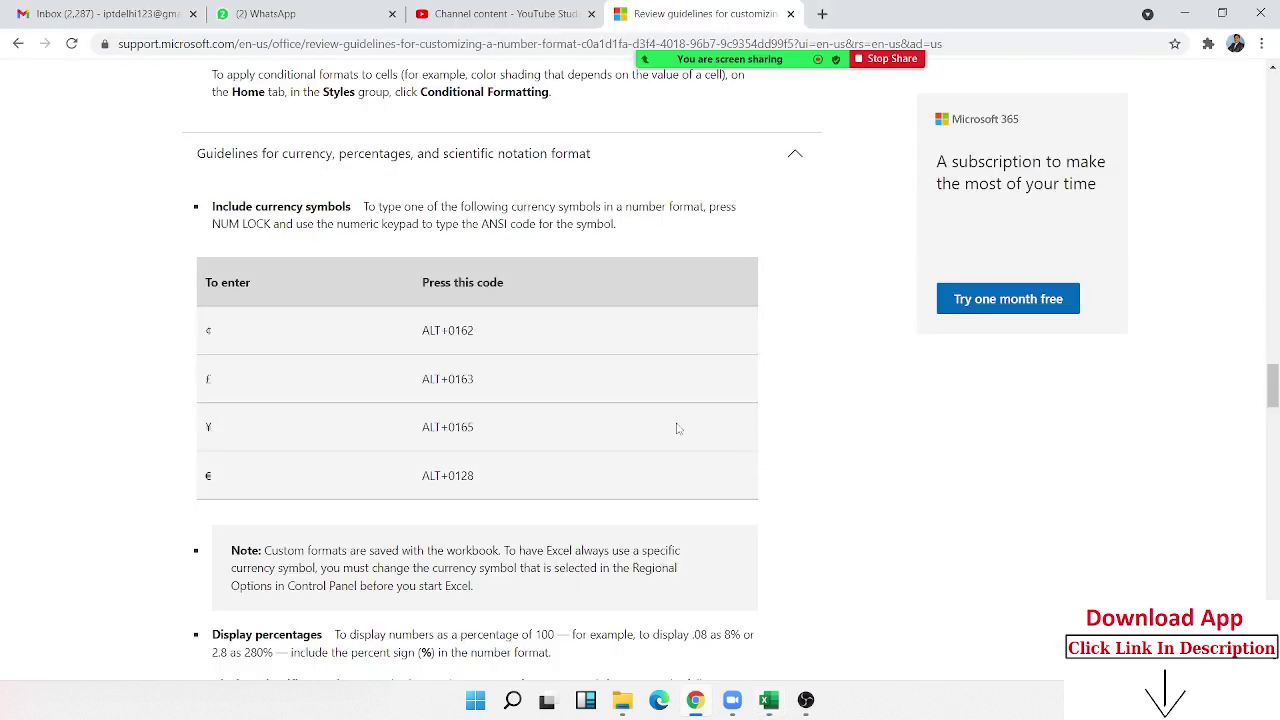
scroll(463, 470, down, 1)
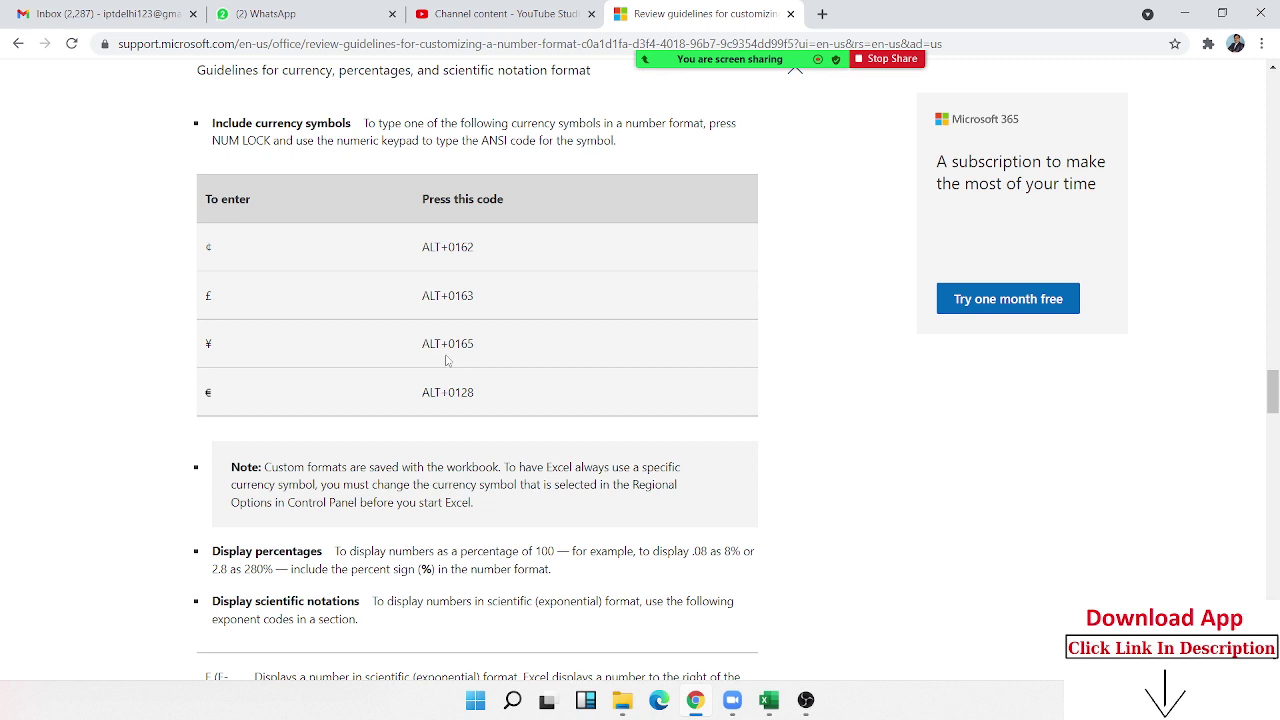
double_click(258, 142)
scroll(418, 331, down, 2)
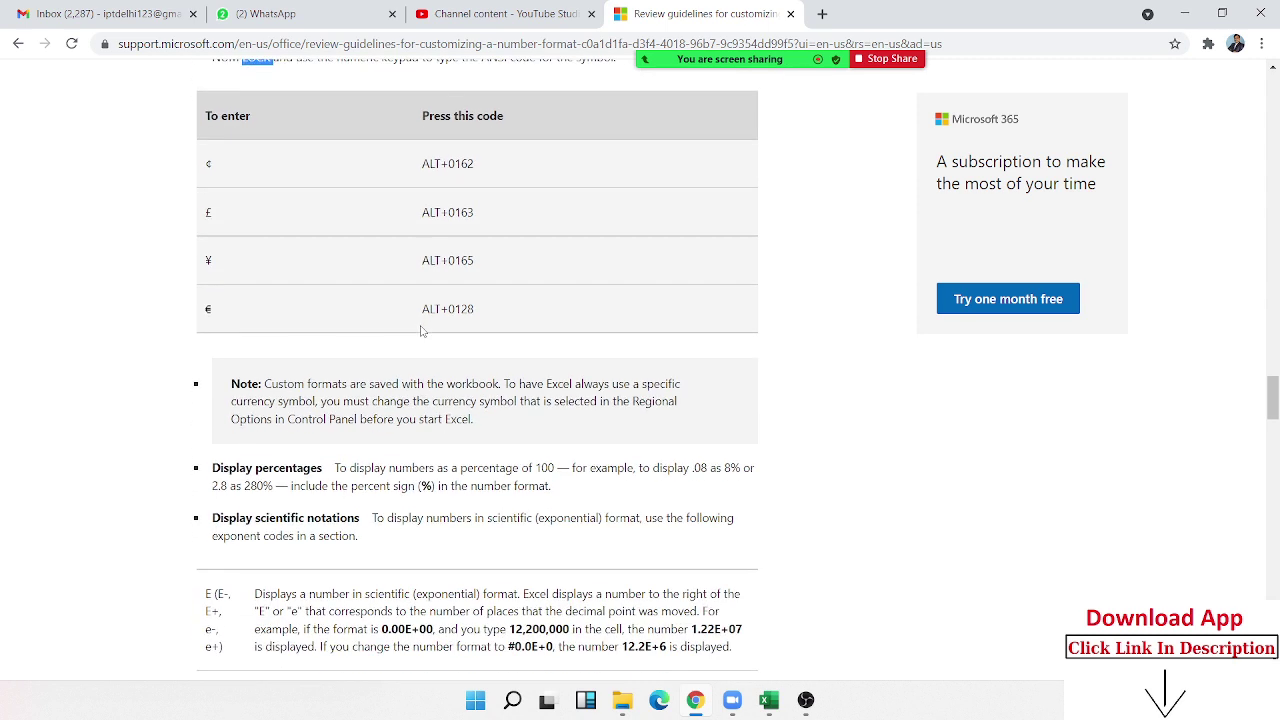
scroll(421, 331, down, 1)
scroll(421, 331, down, 1)
scroll(423, 328, down, 2)
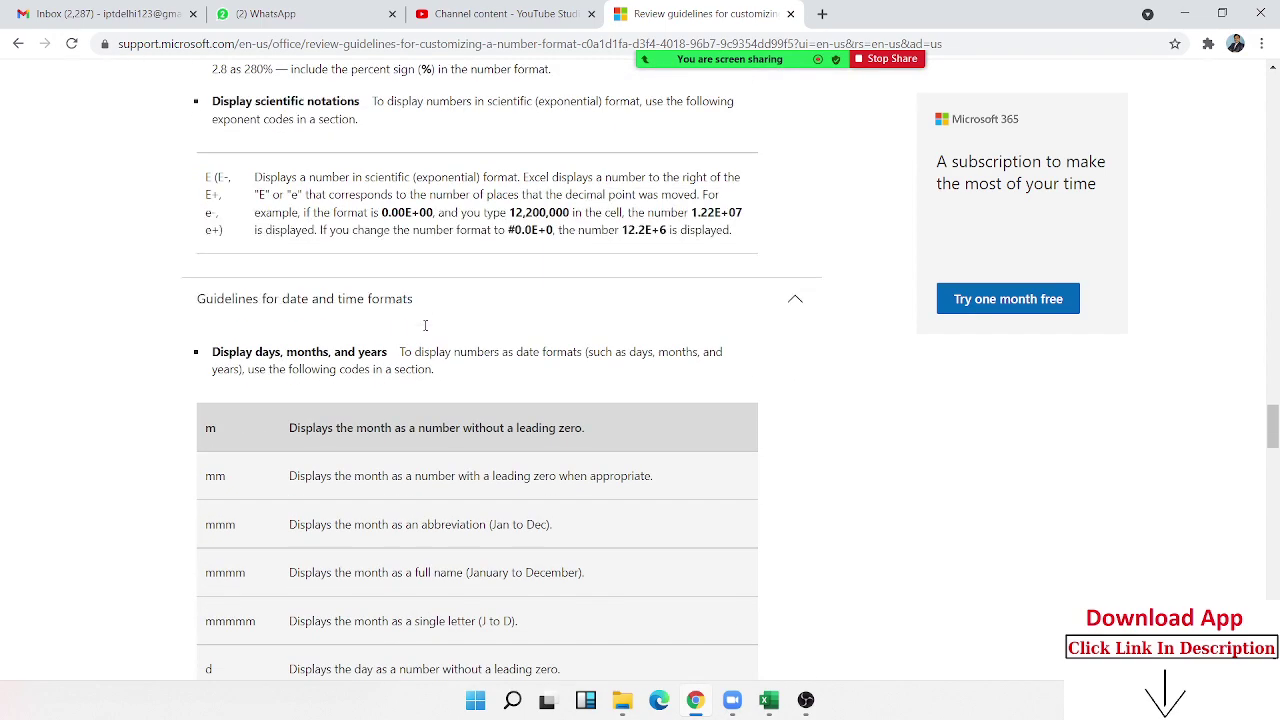
scroll(425, 325, down, 2)
scroll(425, 325, down, 1)
scroll(430, 330, down, 1)
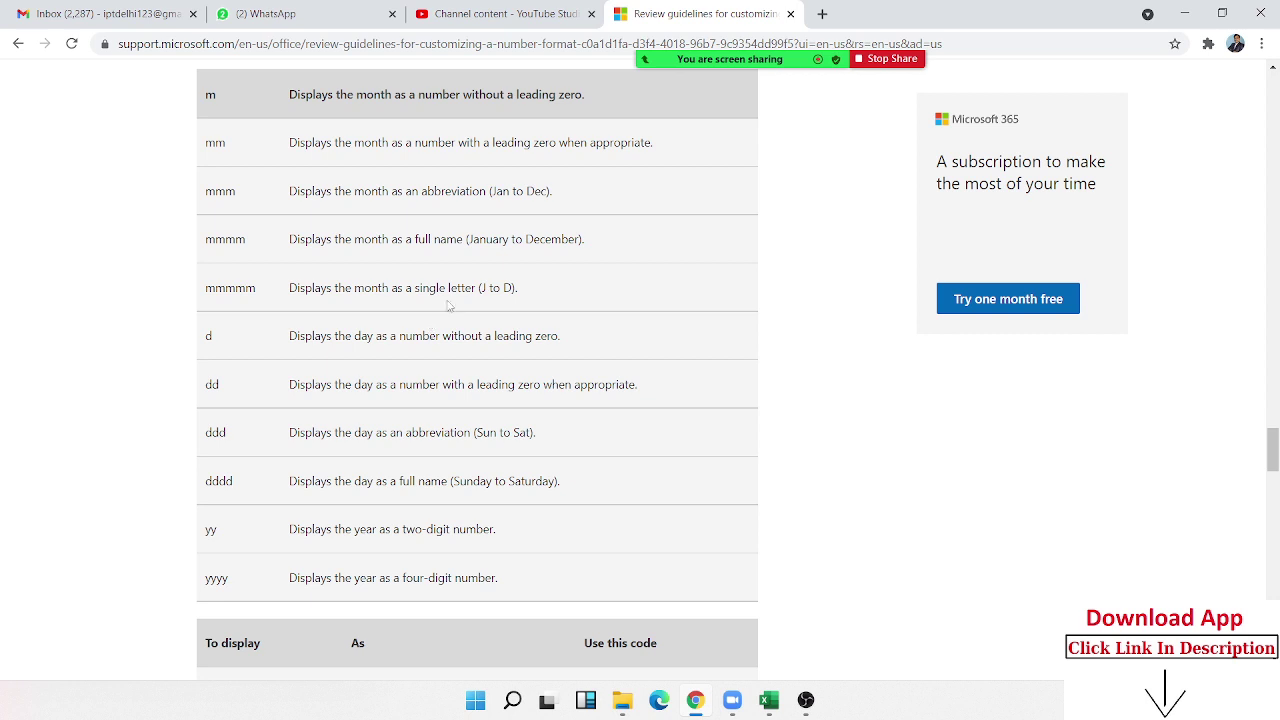
Step: Highlight the mmmmm month code and the ddd and dddd day codes on the format page
double_click(214, 290)
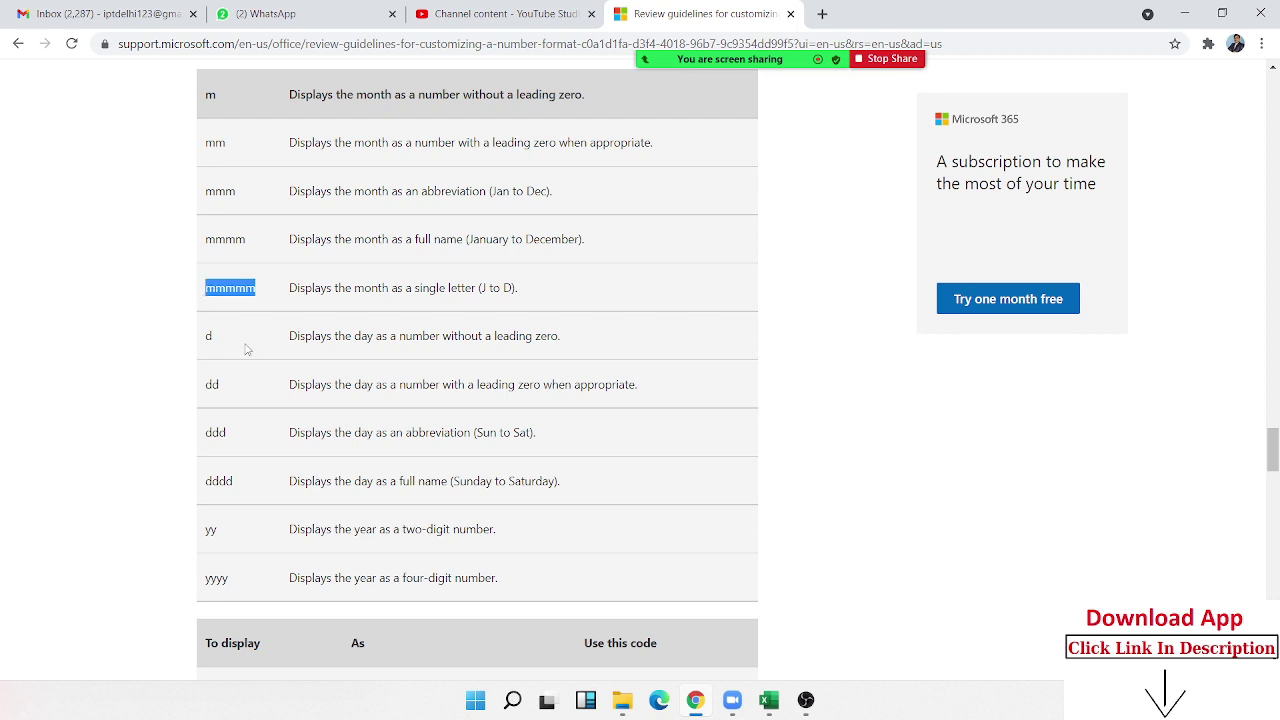
scroll(247, 340, down, 1)
click(224, 253)
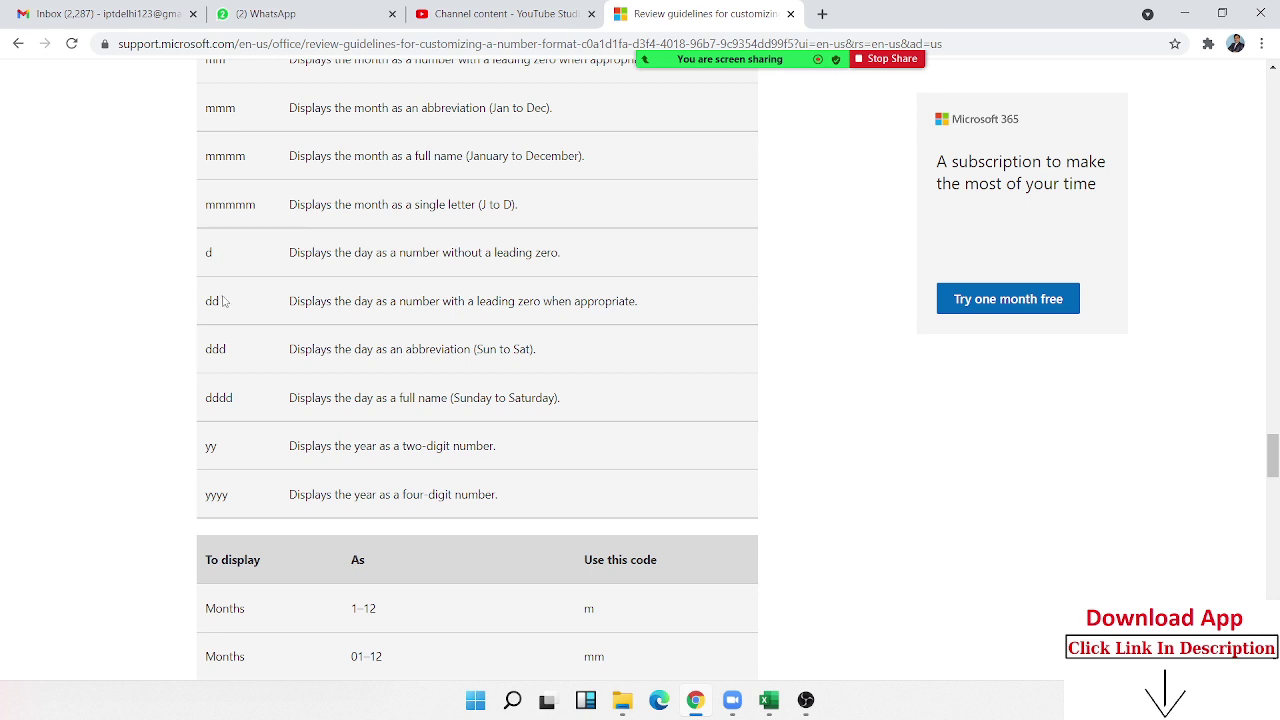
double_click(226, 349)
double_click(226, 398)
click(224, 449)
Step: Scroll down to the hours table and highlight the [h] elapsed-hours code
scroll(222, 445, down, 2)
scroll(224, 430, down, 3)
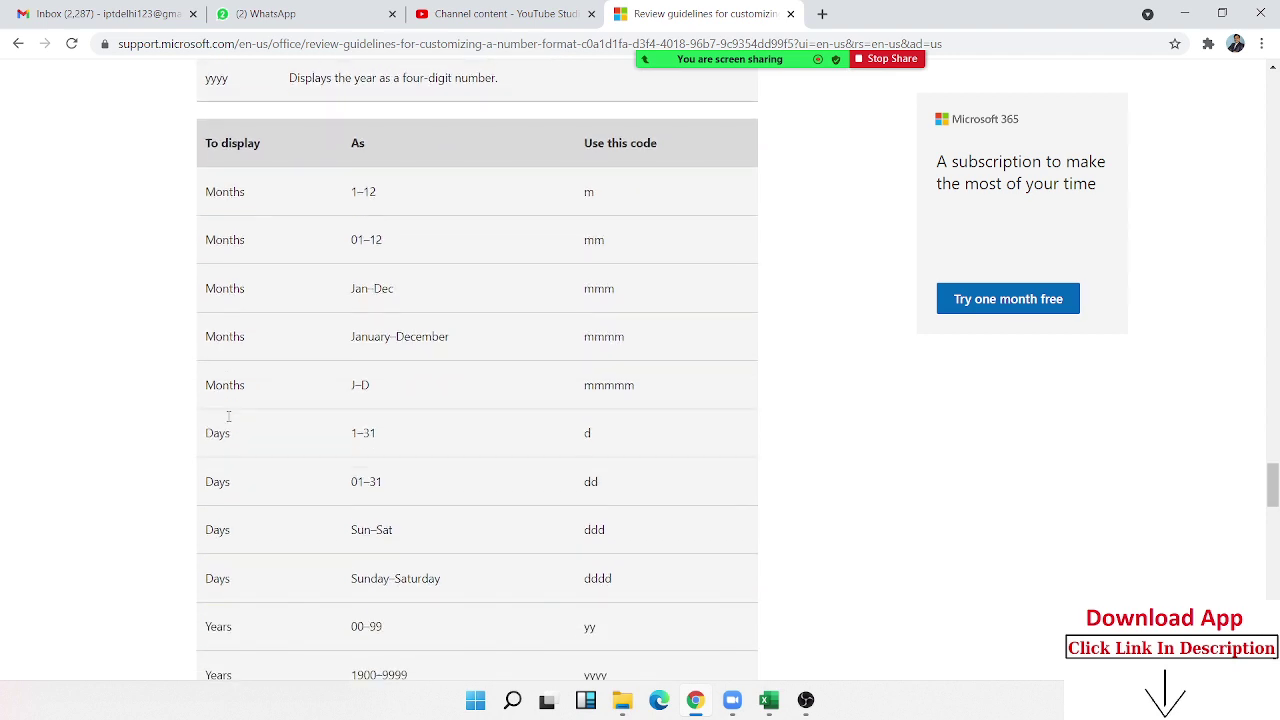
scroll(228, 421, down, 1)
scroll(228, 421, down, 2)
scroll(228, 422, down, 1)
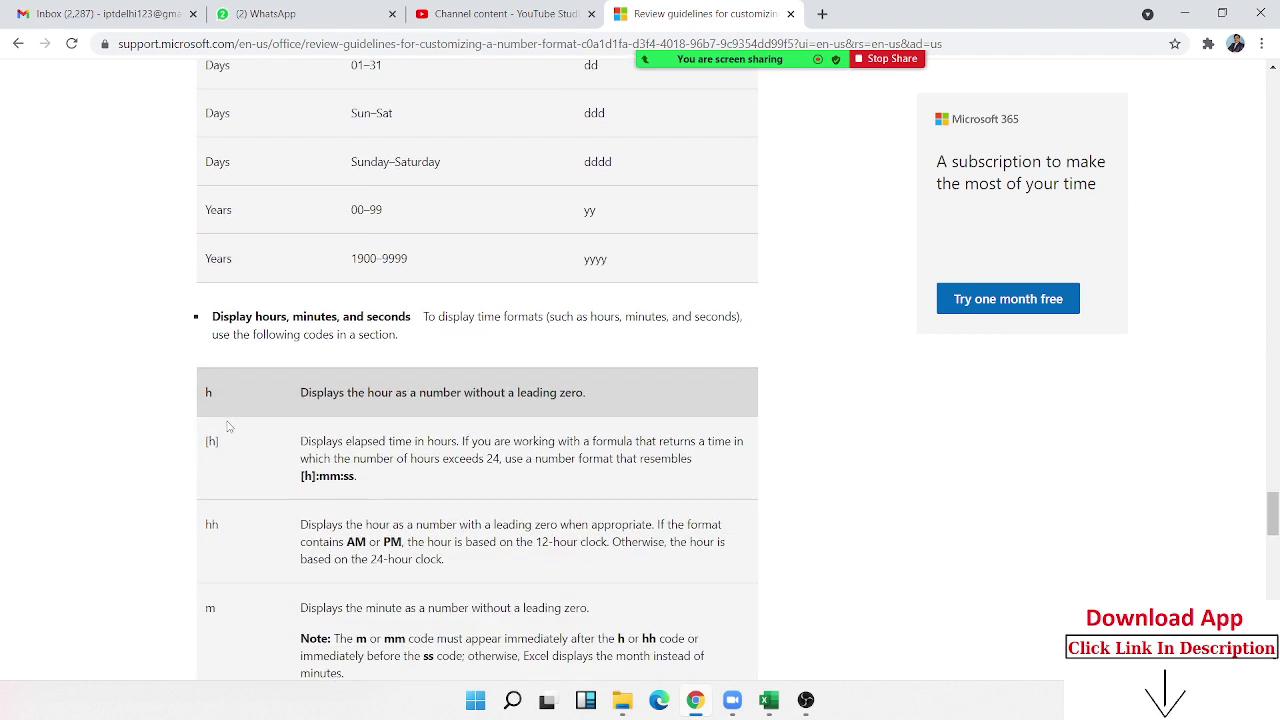
scroll(229, 424, down, 1)
scroll(228, 415, down, 1)
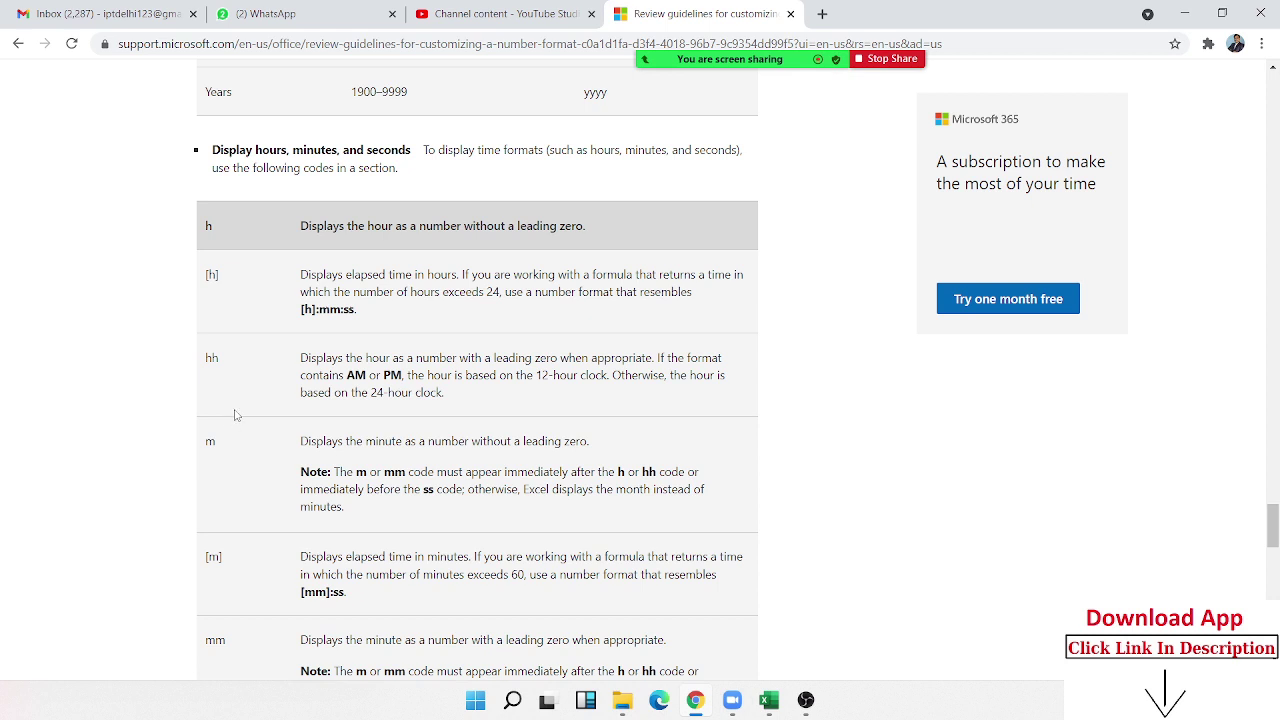
scroll(236, 414, down, 1)
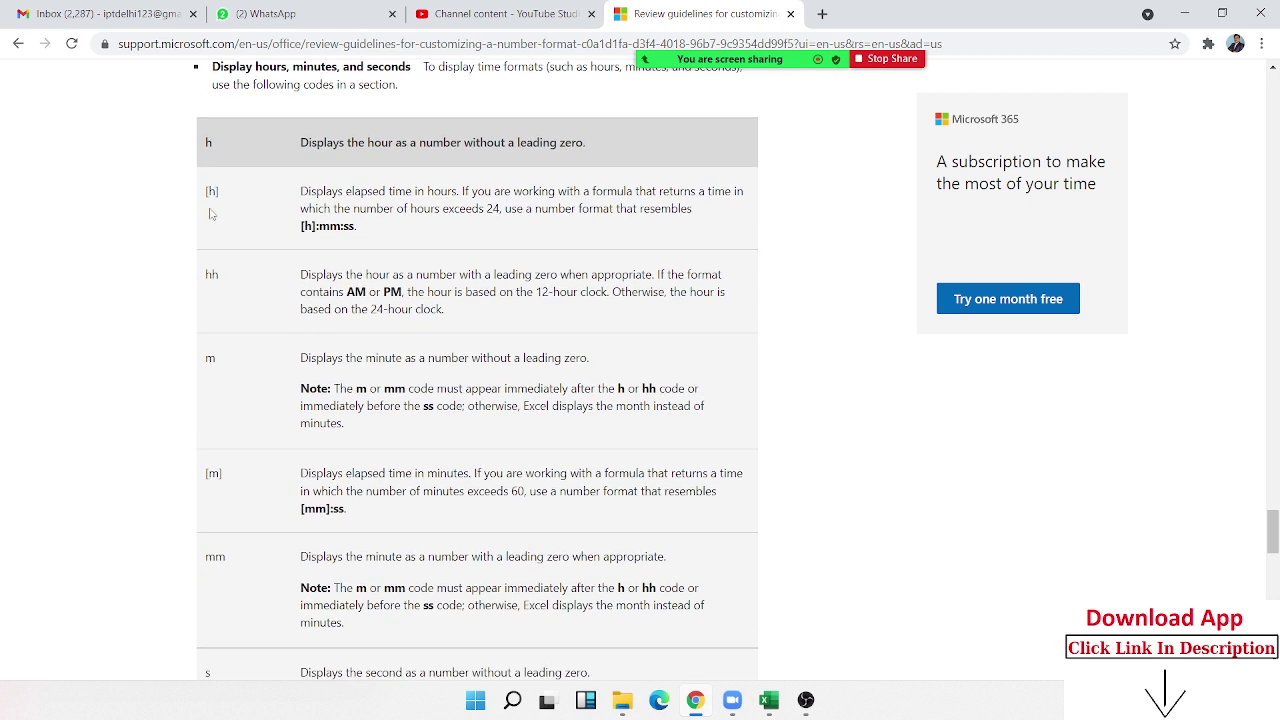
double_click(211, 191)
key(alt+Tab)
Step: Enter the elapsed time 45:20:30 in cell B13
click(271, 531)
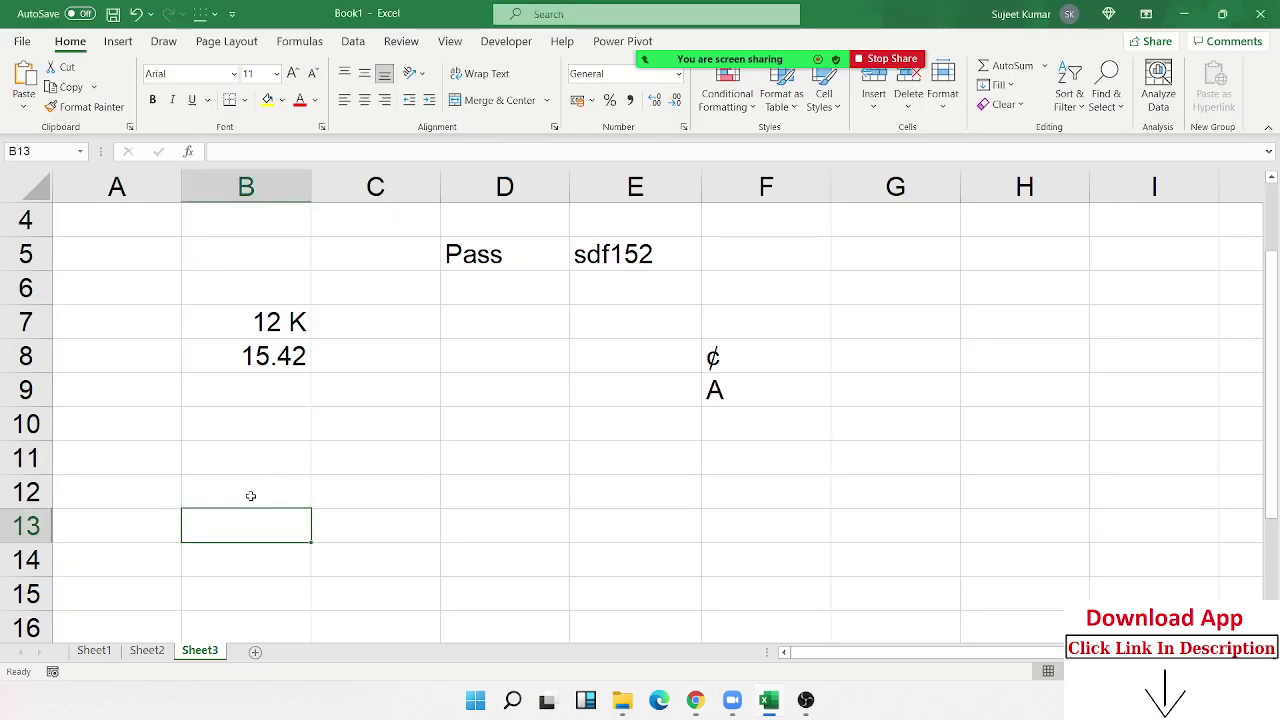
text(45:20)
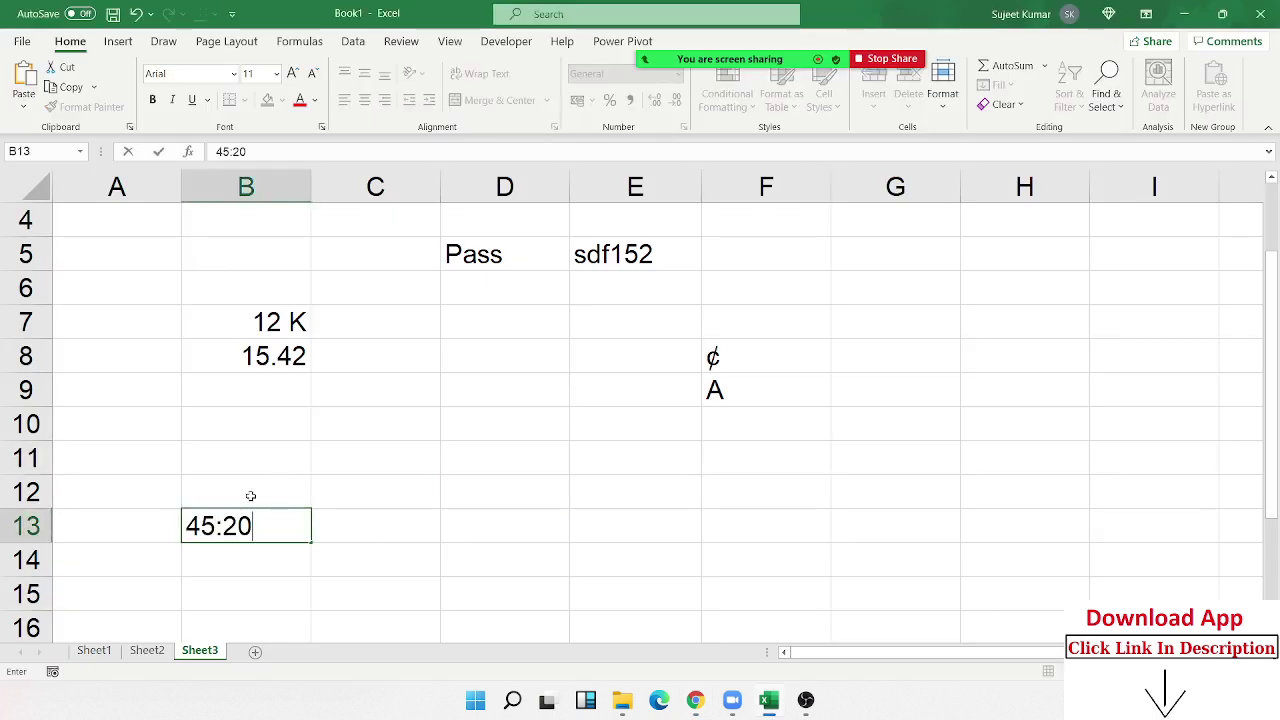
text(:30)
key(Return)
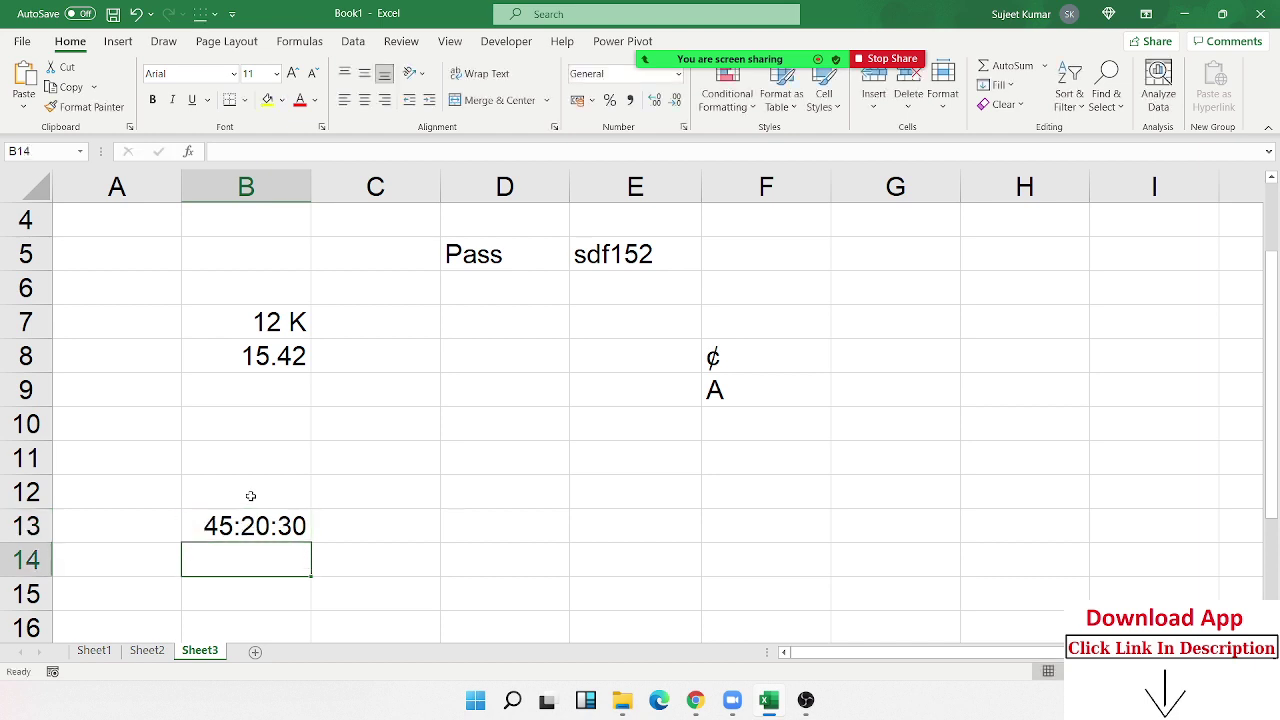
scroll(265, 481, down, 1)
Step: Enter =HOUR(B13) in C13, which returns 21, and inspect B13's stored date-time value
click(390, 425)
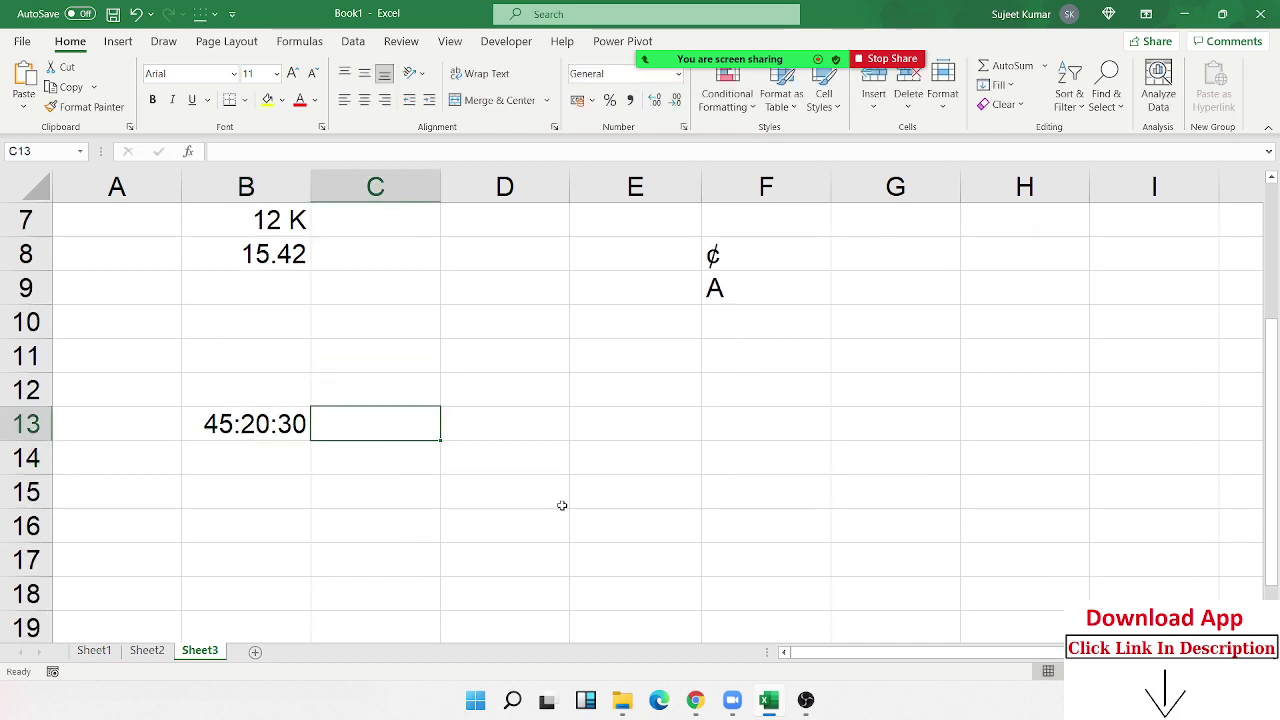
text(=)
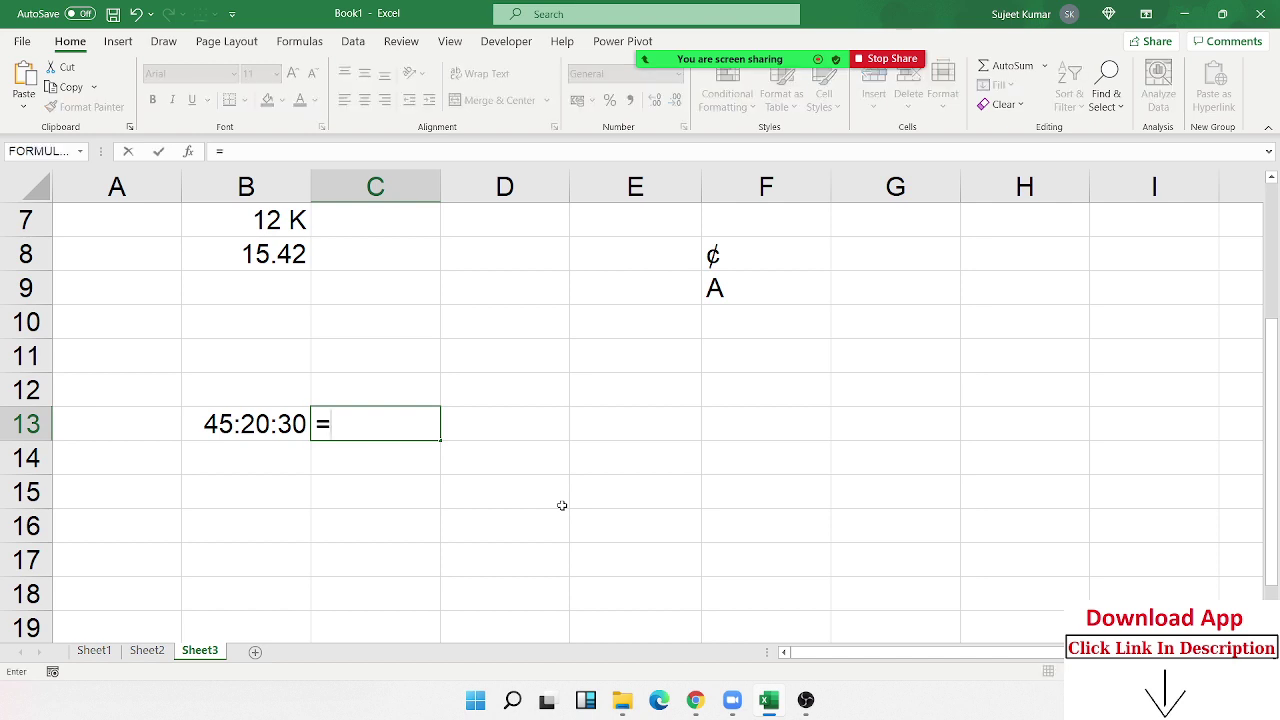
text(ho)
key(Tab)
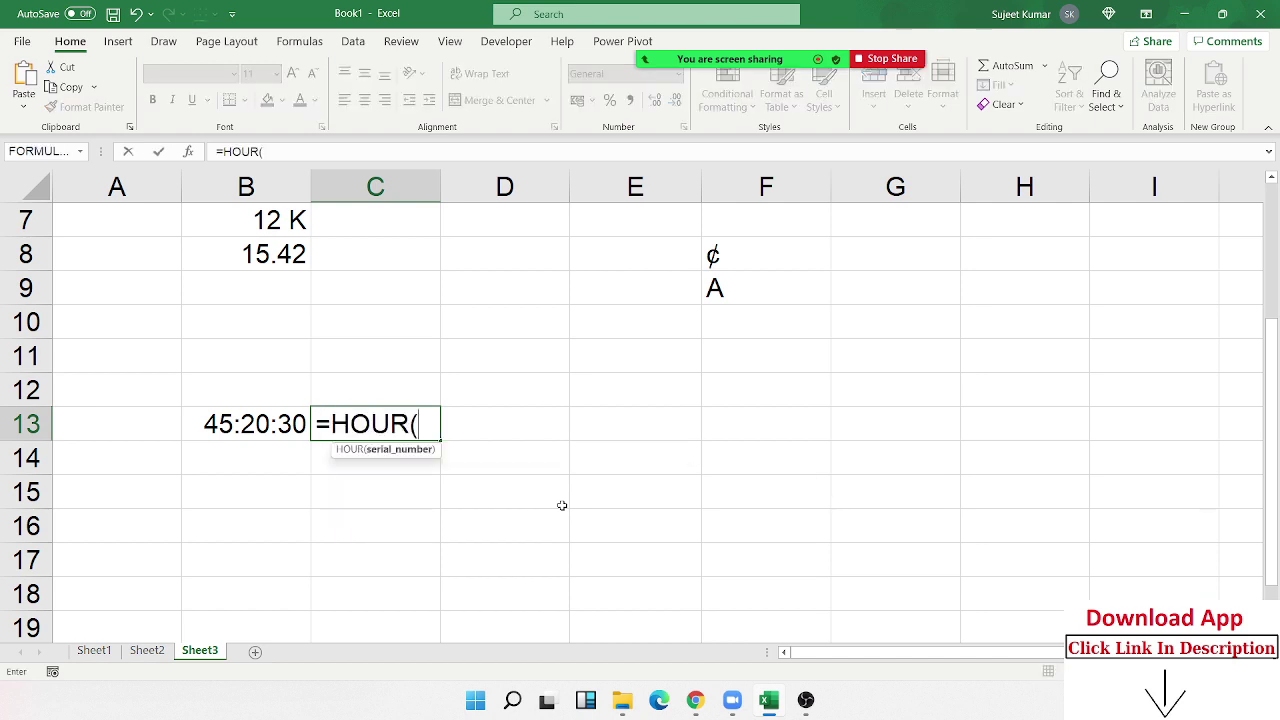
key(Left)
key(Return)
key(Up)
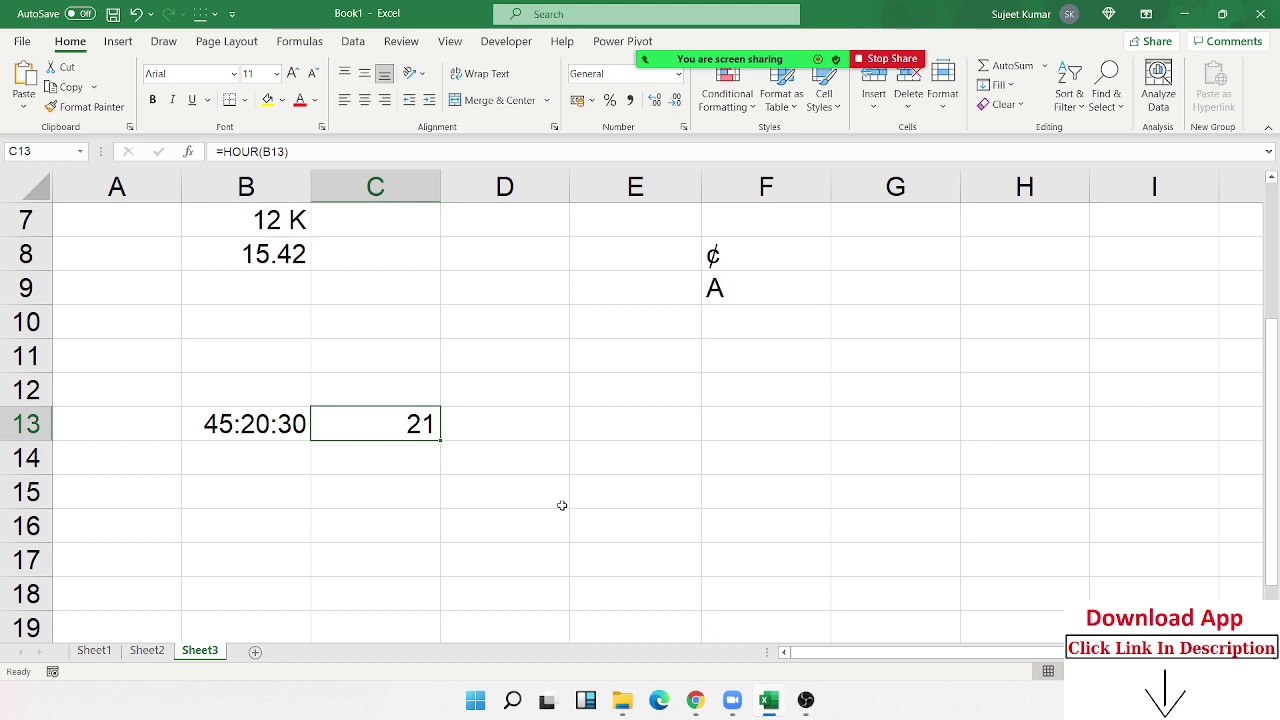
key(Left)
key(F2)
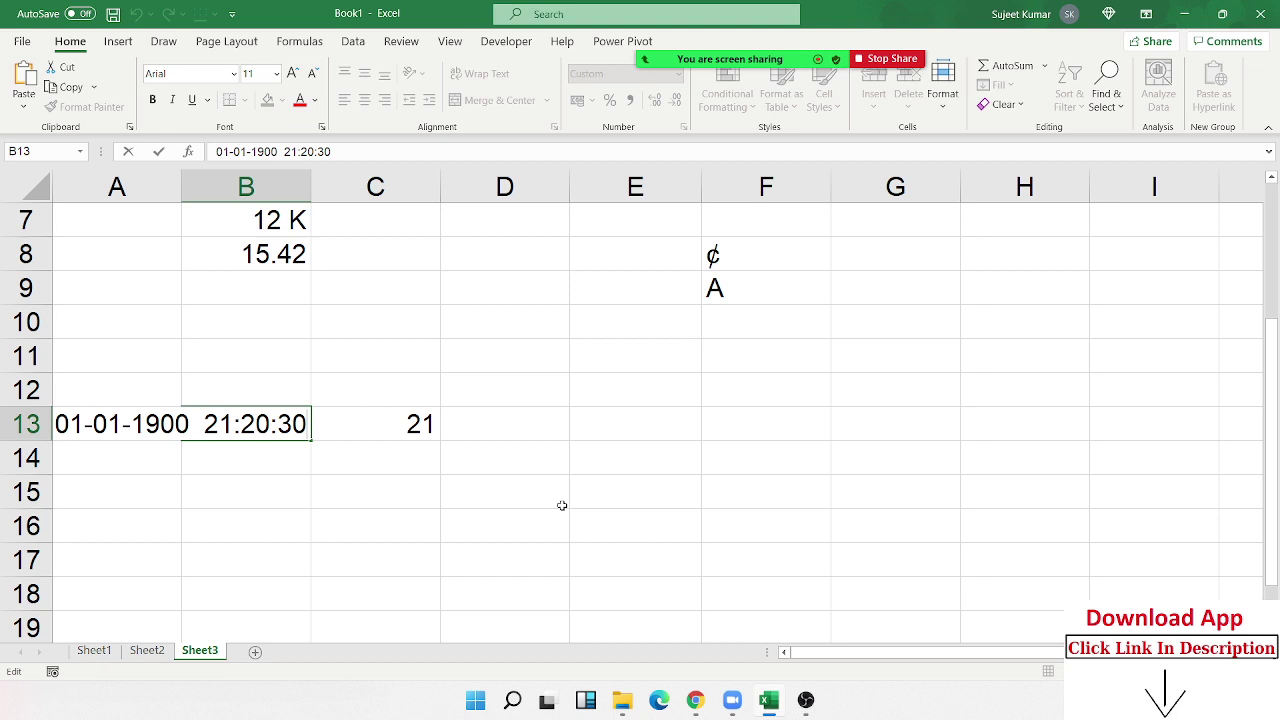
key(Escape)
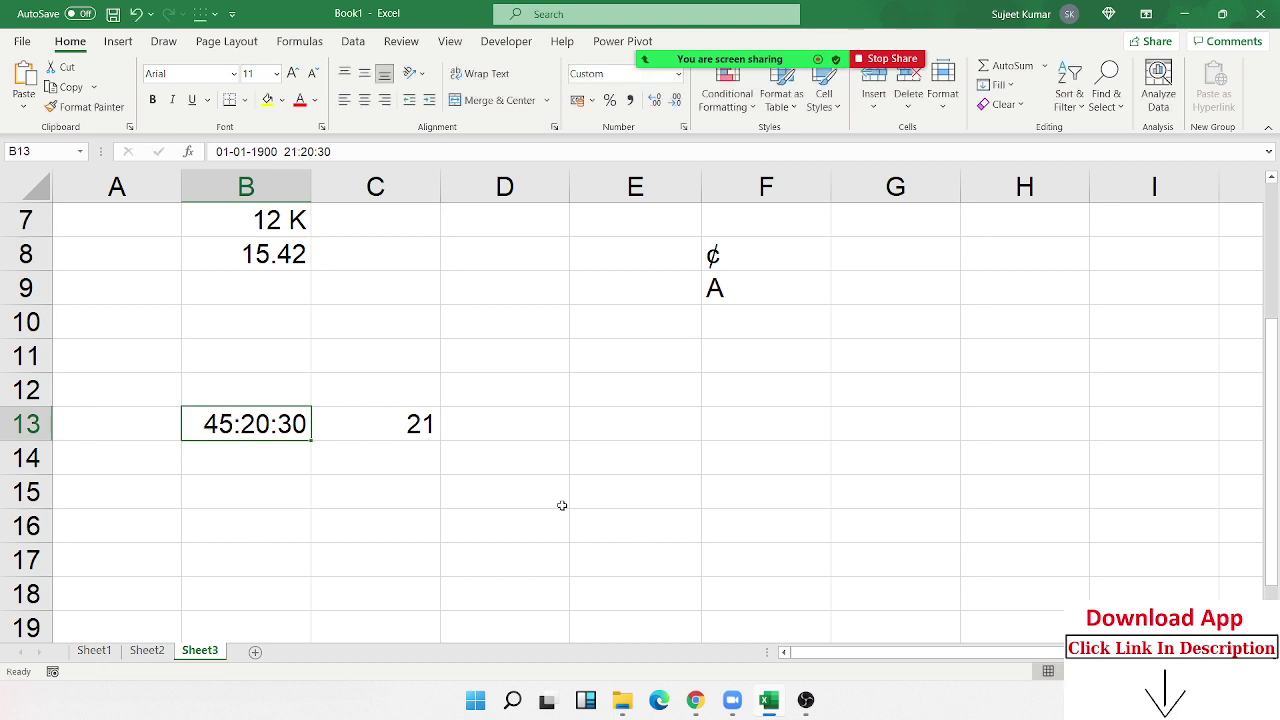
key(Right)
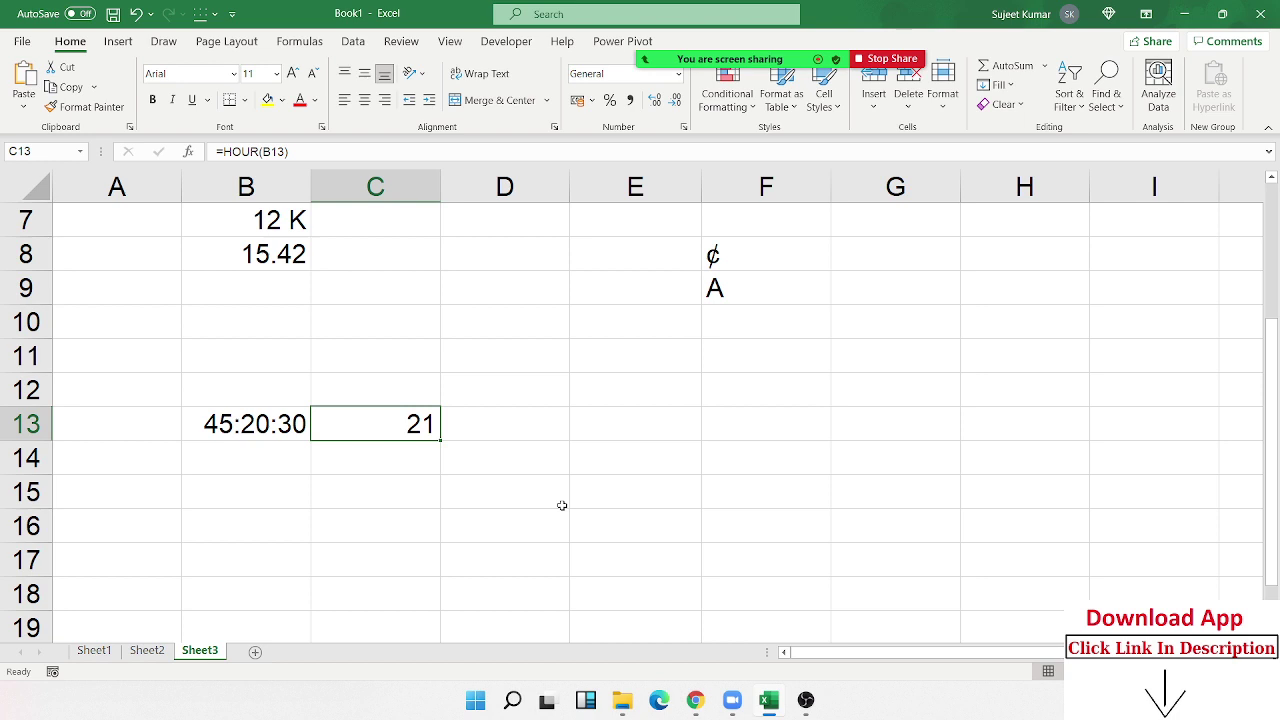
Step: Replace C13 with =TEXT(B13,"[h]") to show 45 total hours
key(Delete)
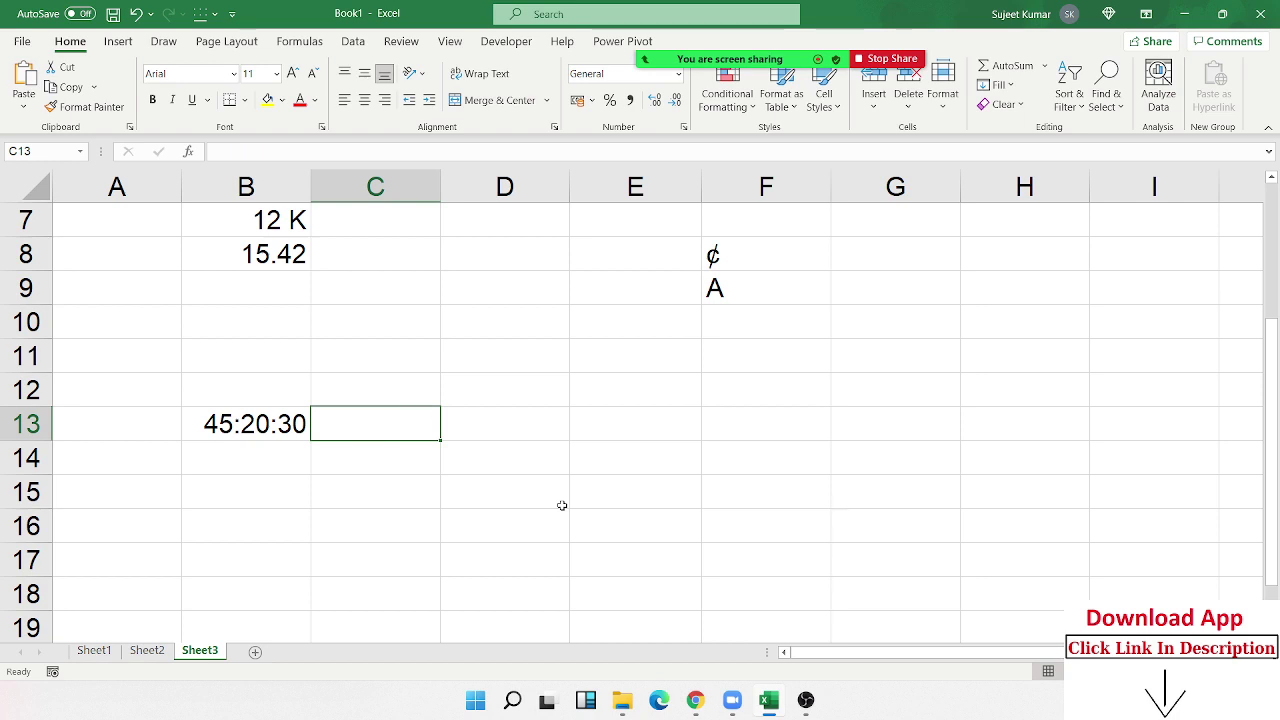
text(te)
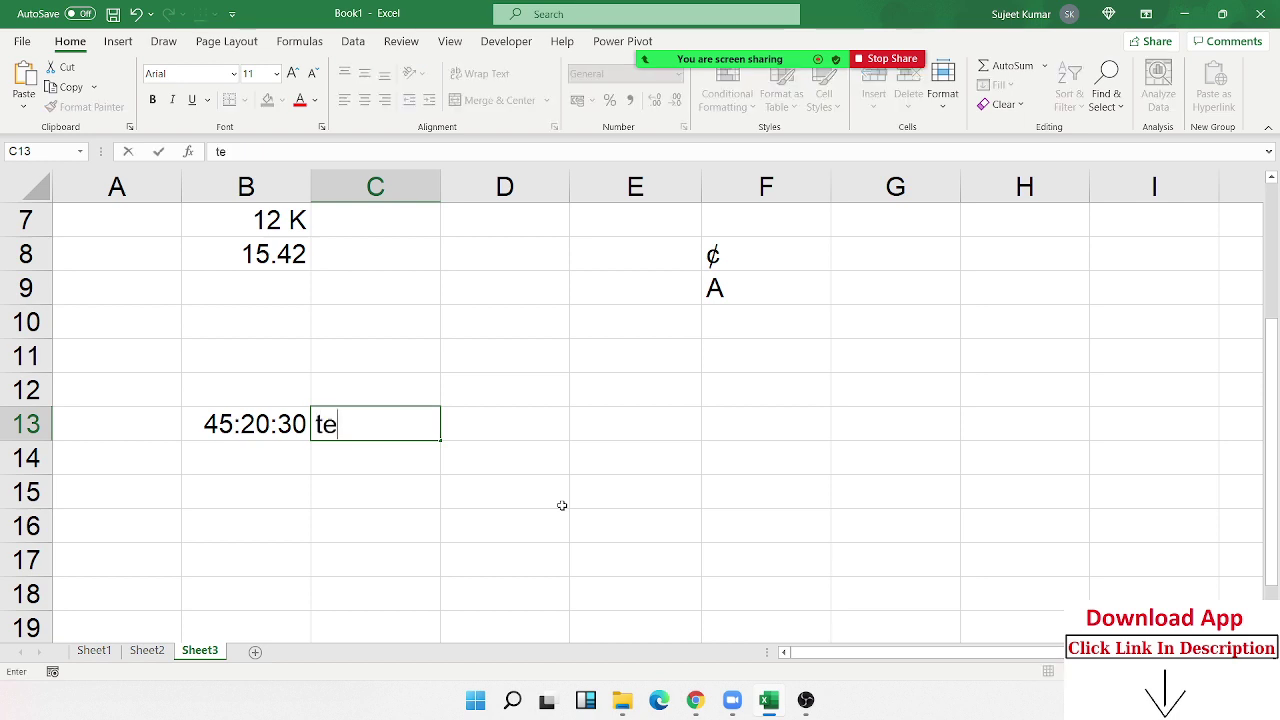
key(BackSpace)
key(BackSpace)
text(=te)
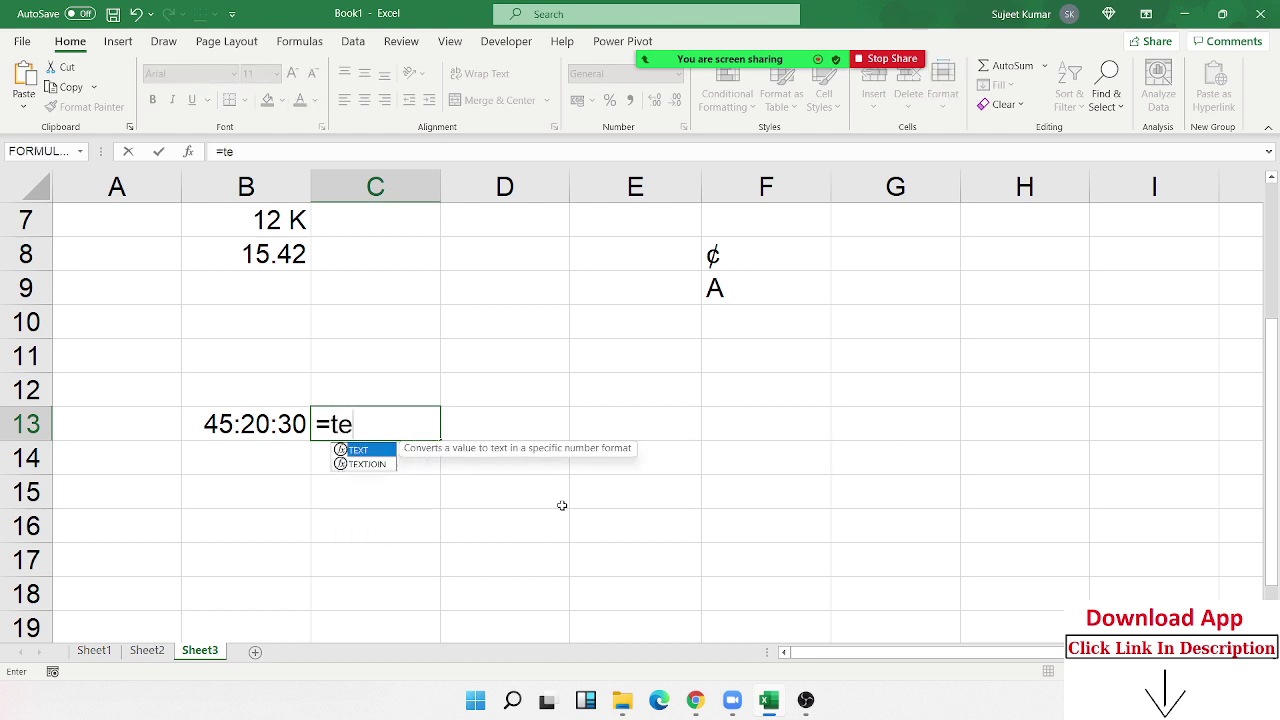
key(Down)
key(Up)
key(Tab)
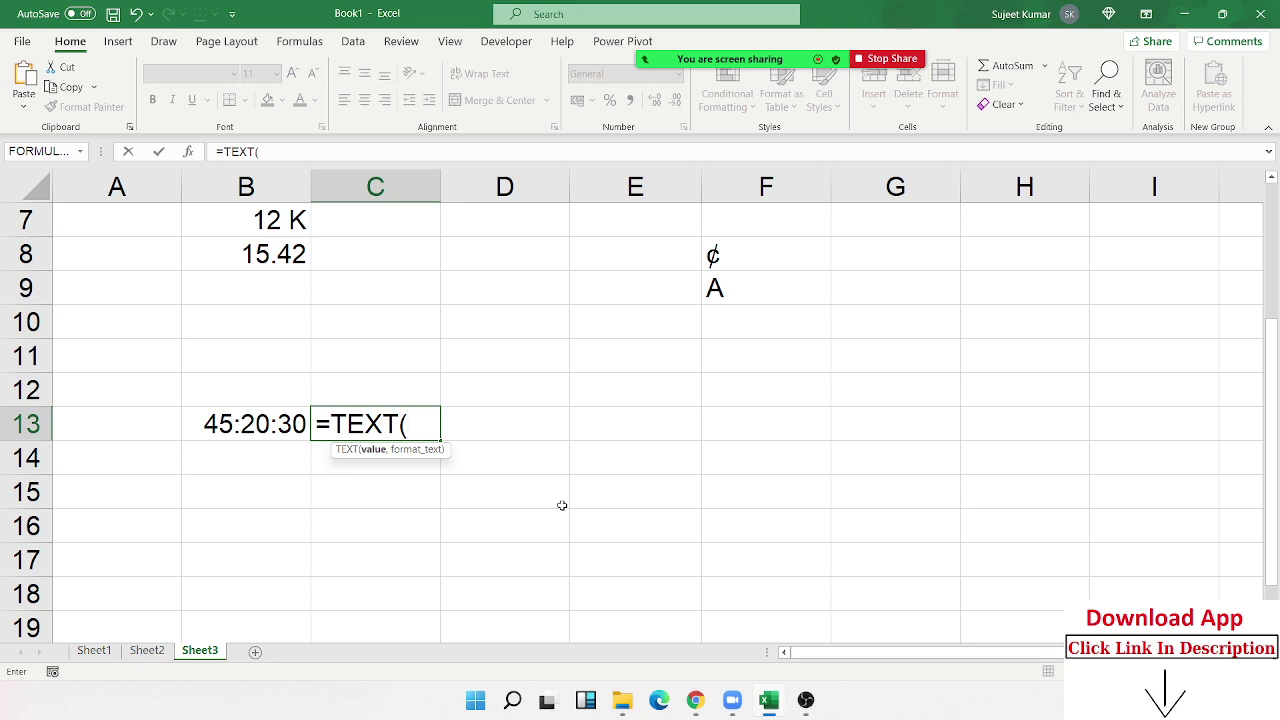
key(Left)
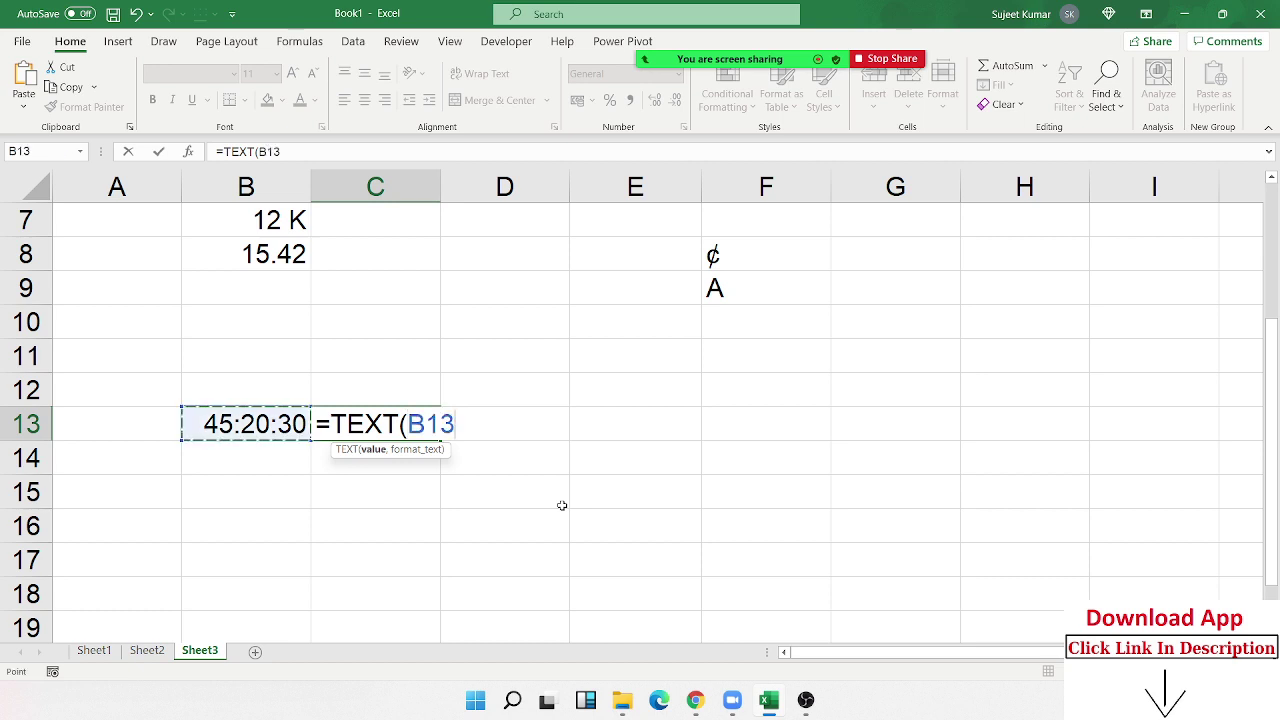
text(.)
key(BackSpace)
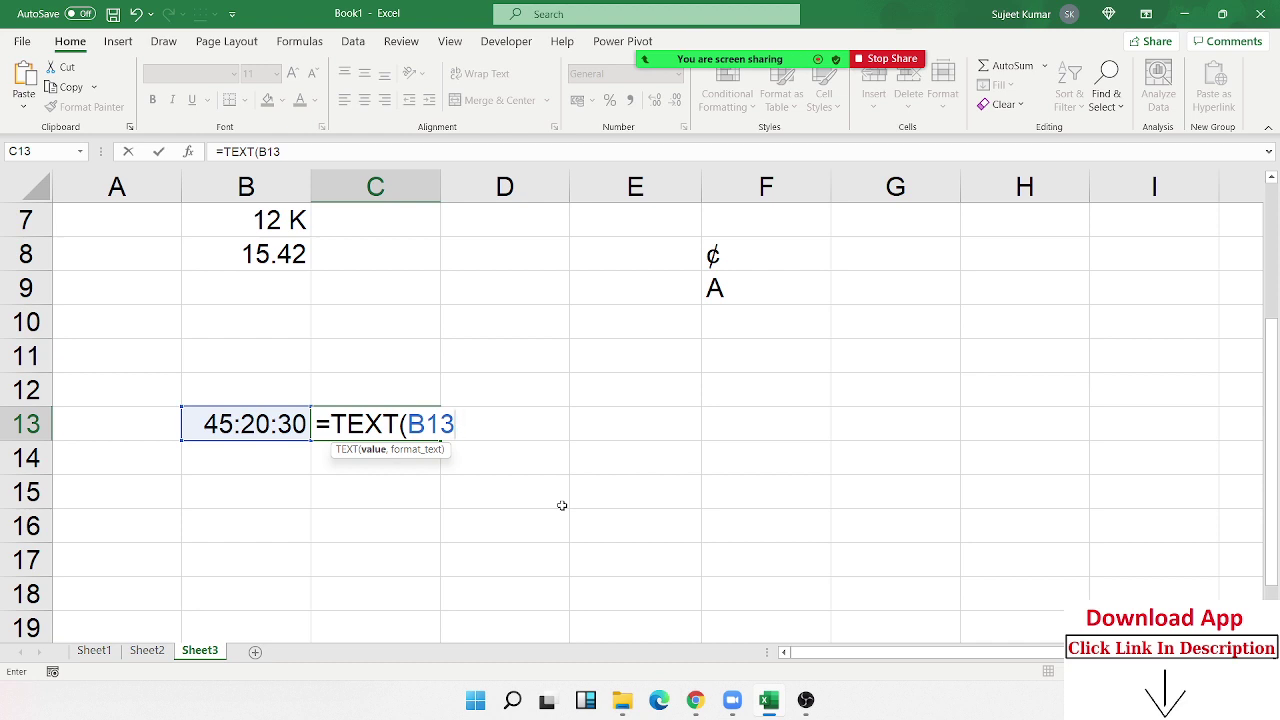
text(m)
key(BackSpace)
text(,)
text("[)
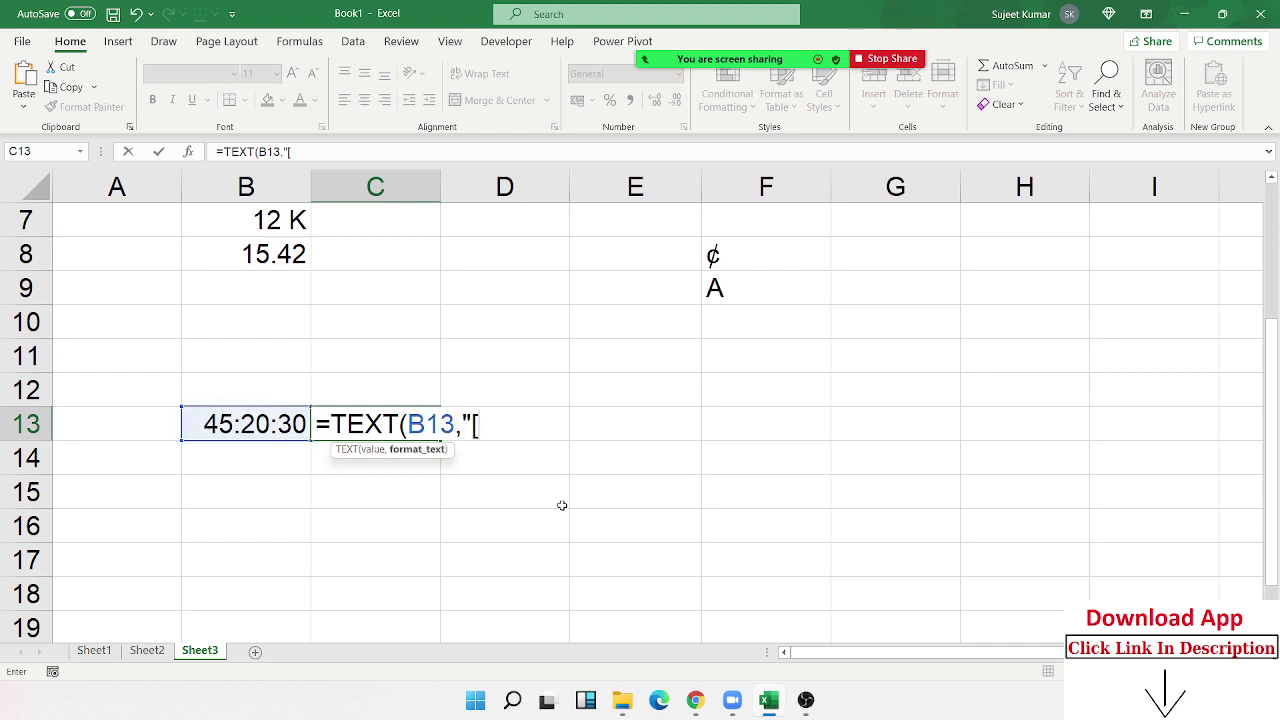
text(h])
text(")
key(Return)
key(Up)
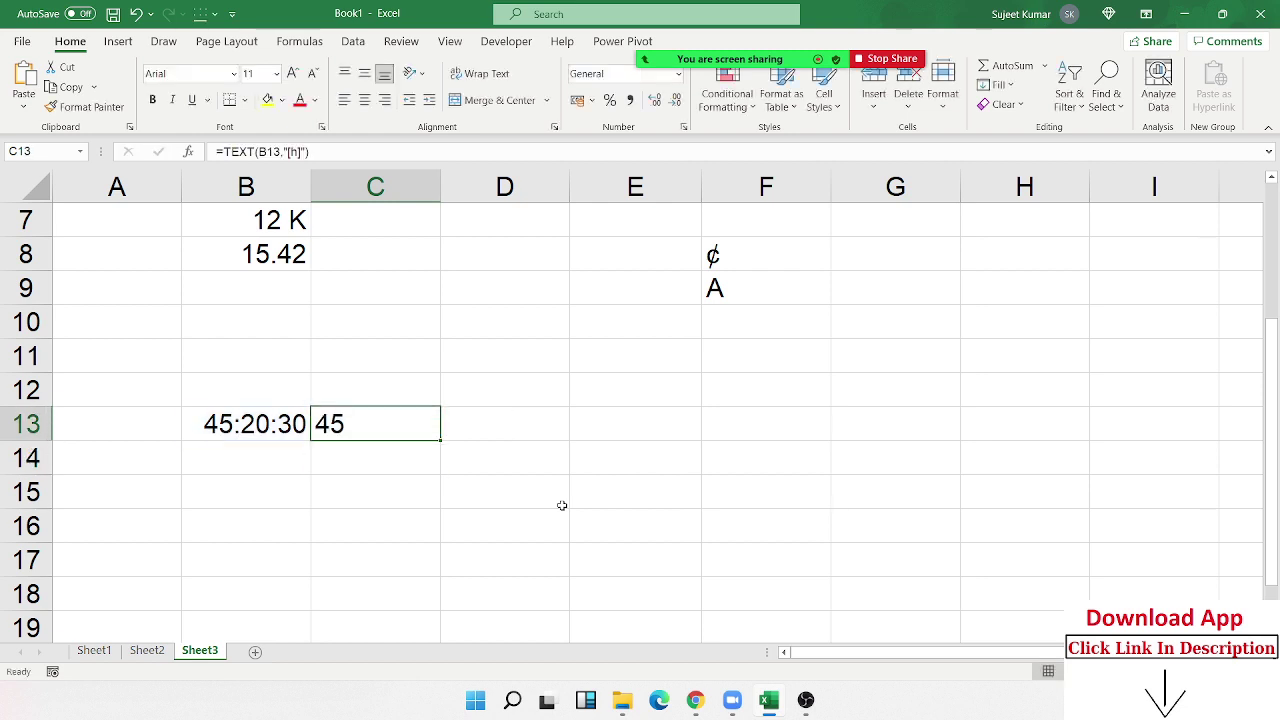
Step: Change the format code to "[m]" so C13 shows 2720 total minutes
key(F2)
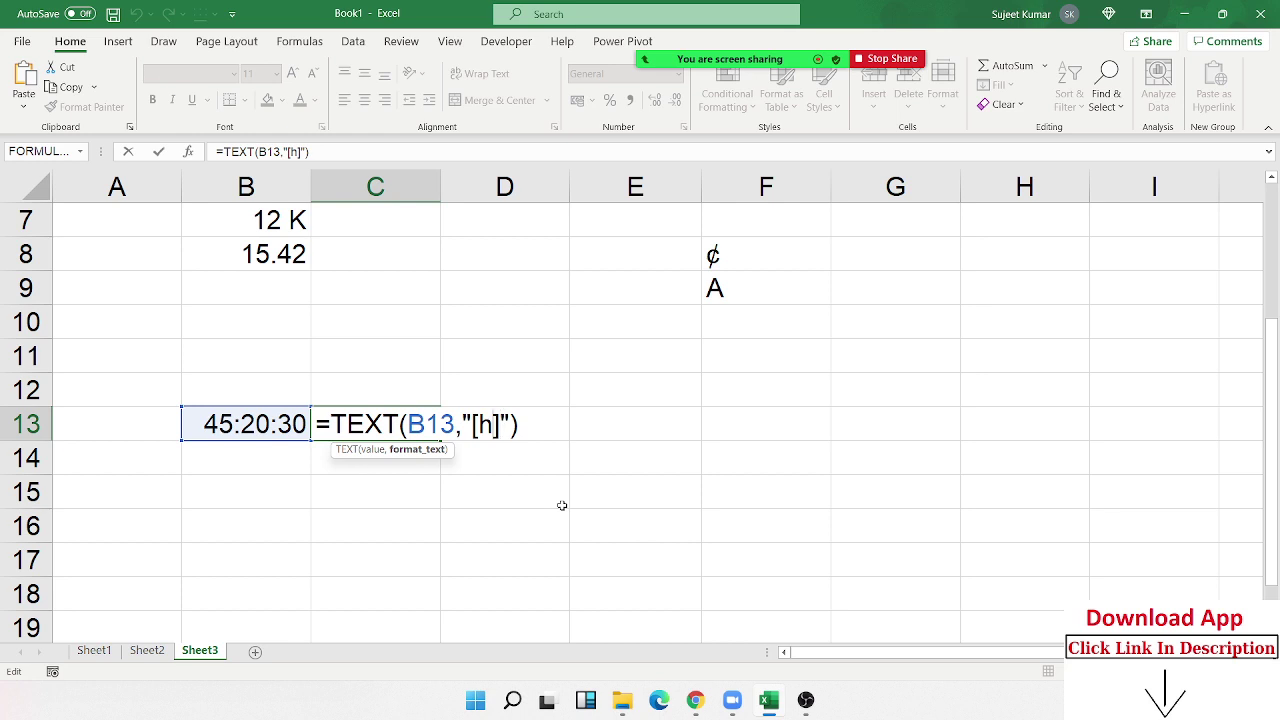
key(Left)
key(Left)
key(Left)
key(BackSpace)
text(m)
key(Return)
key(Up)
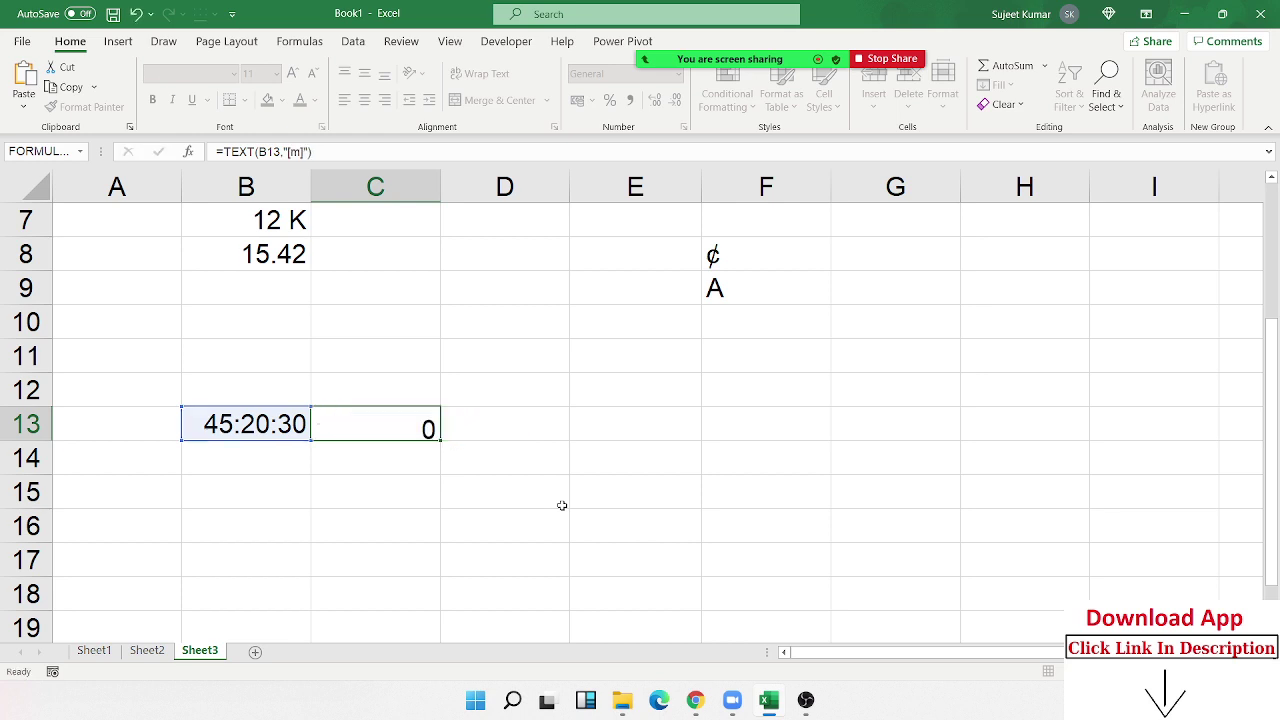
key(Return)
key(Up)
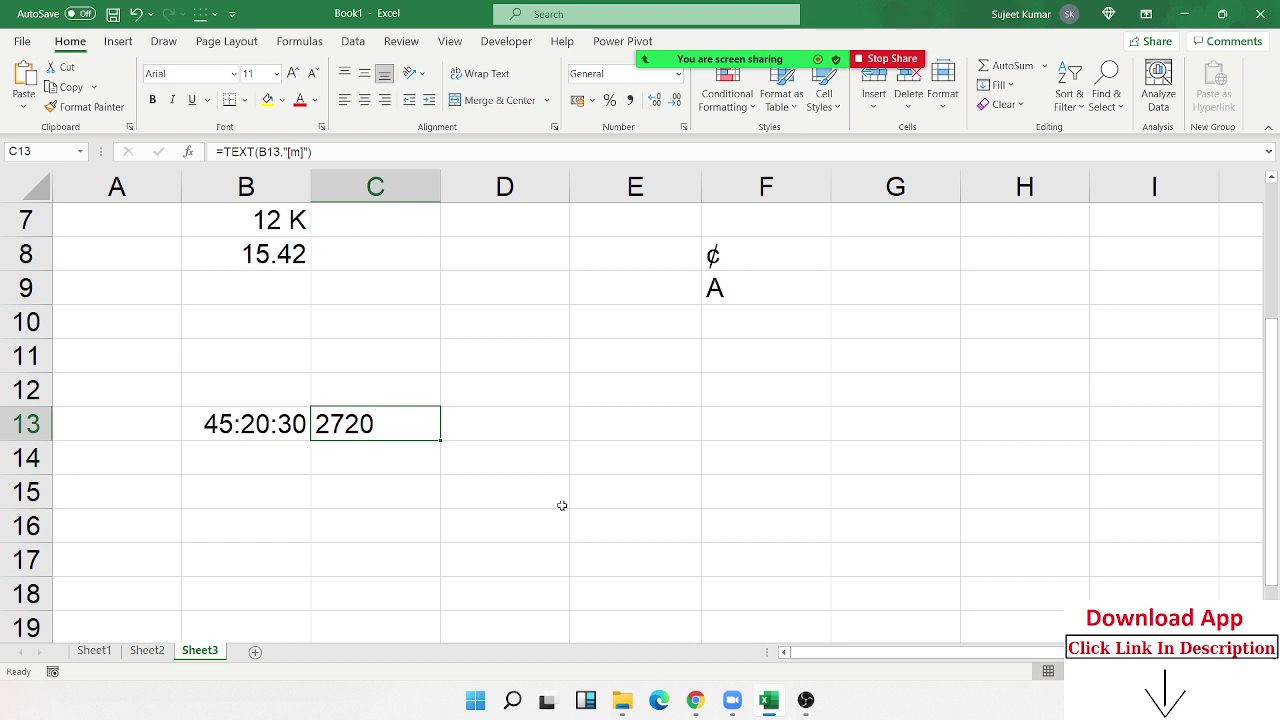
Step: Change the format code to "[S]" so C13 shows 163230 total seconds
key(F2)
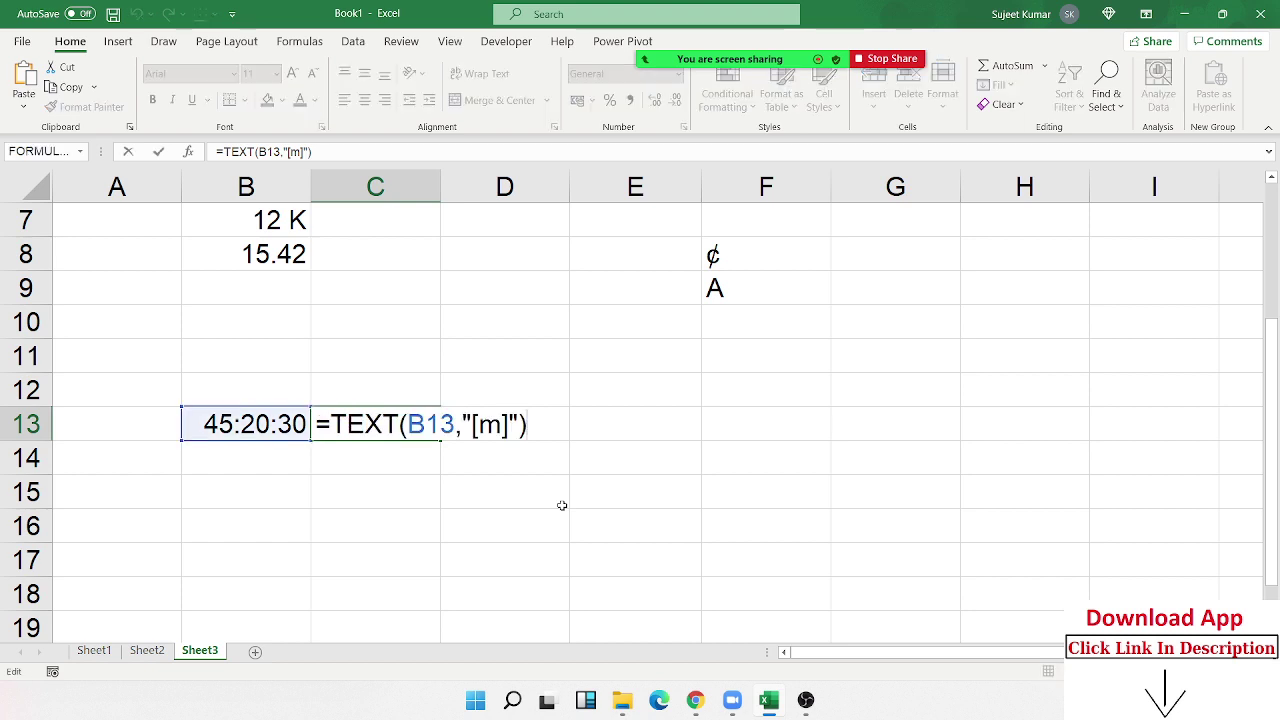
key(Left)
key(Left)
key(Left)
key(BackSpace)
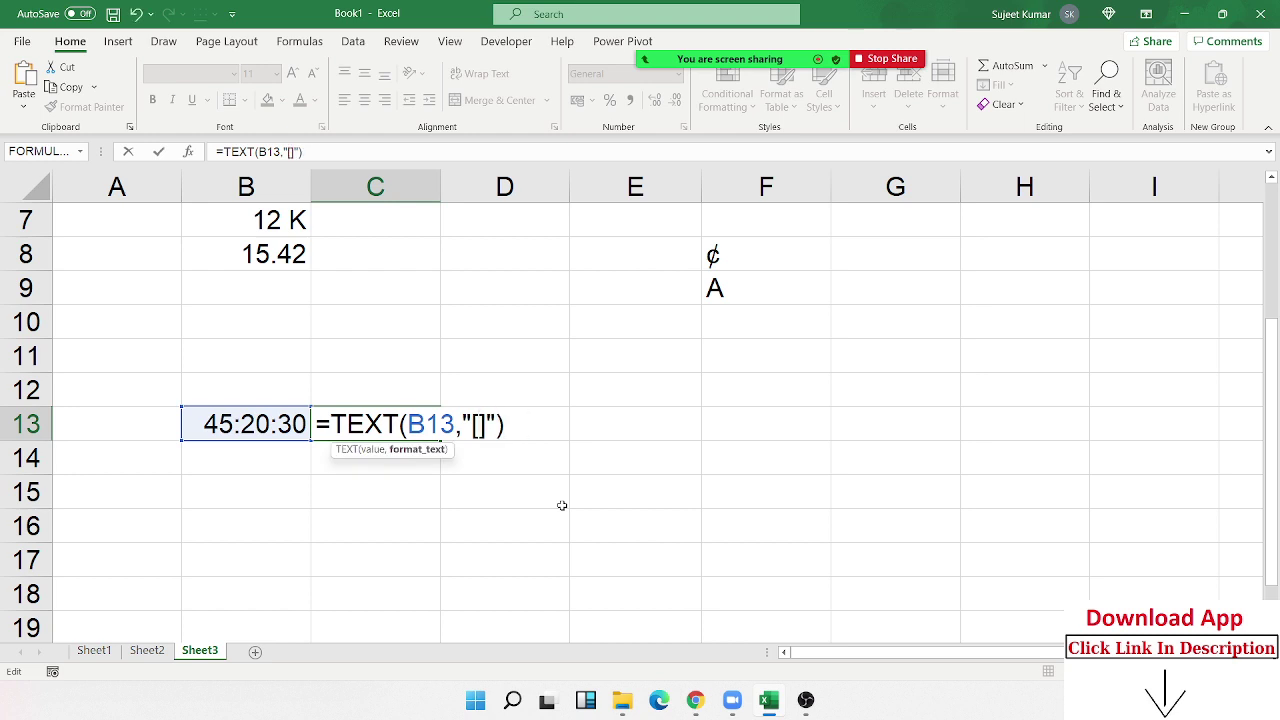
text(S)
key(Return)
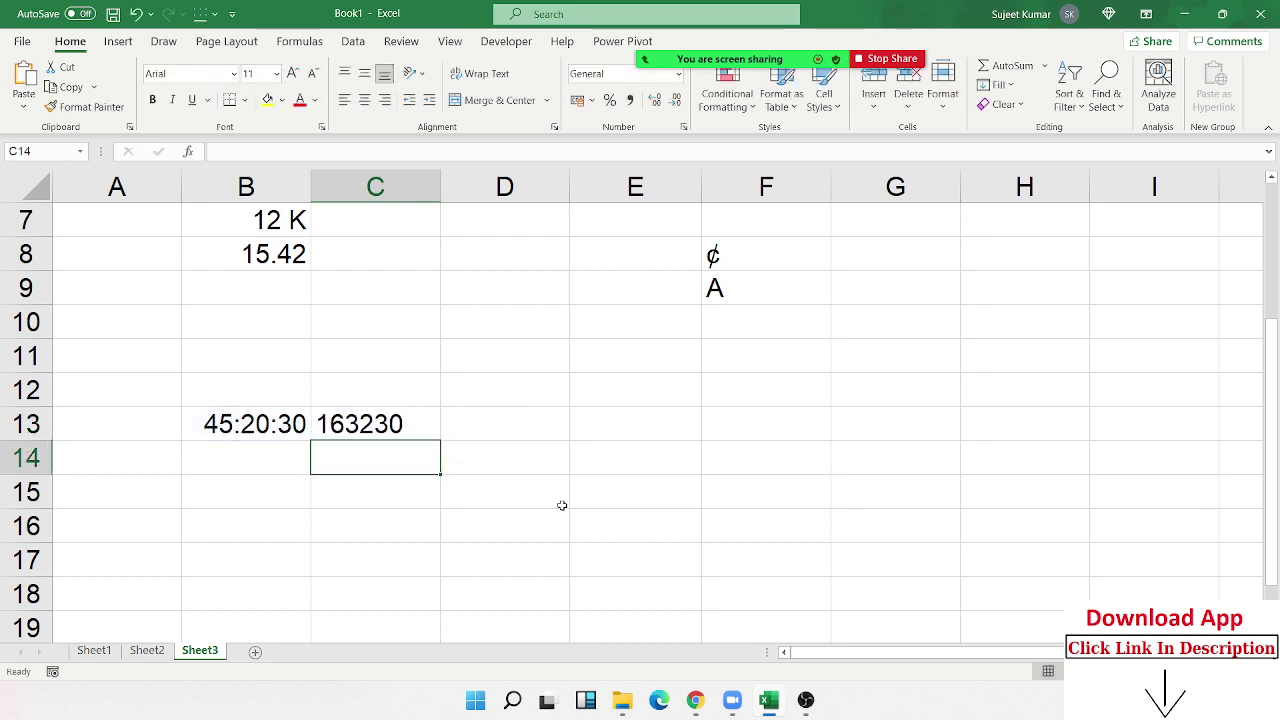
key(Up)
key(alt+Tab)
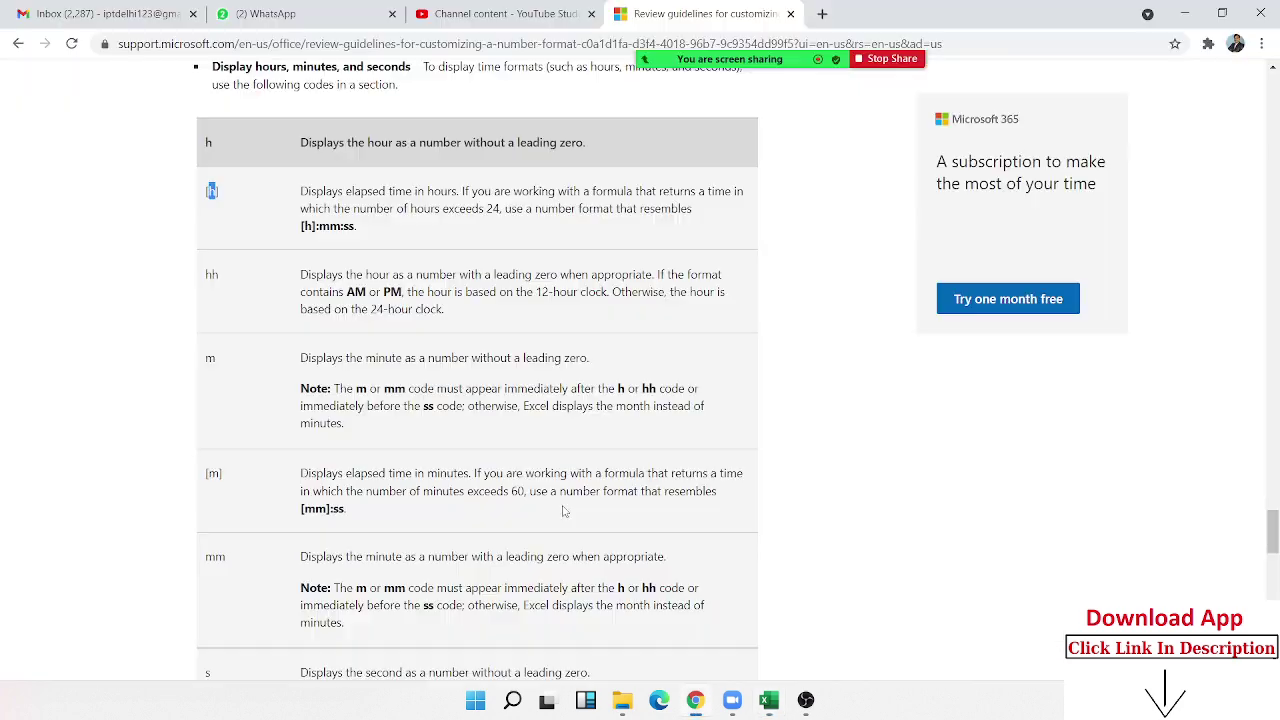
Step: Review the [h], [m] and [s] elapsed-time code rows, then minimize Chrome to the desktop
click(224, 478)
scroll(224, 480, down, 3)
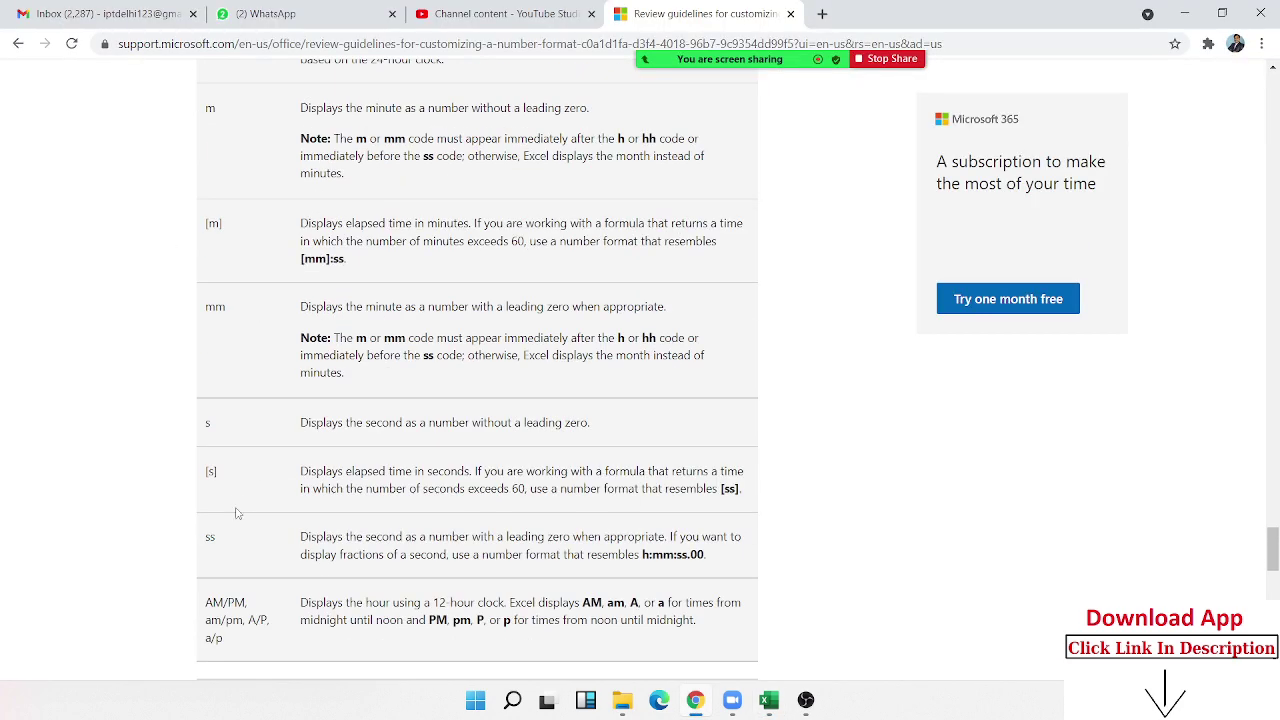
scroll(225, 489, down, 3)
scroll(250, 480, down, 3)
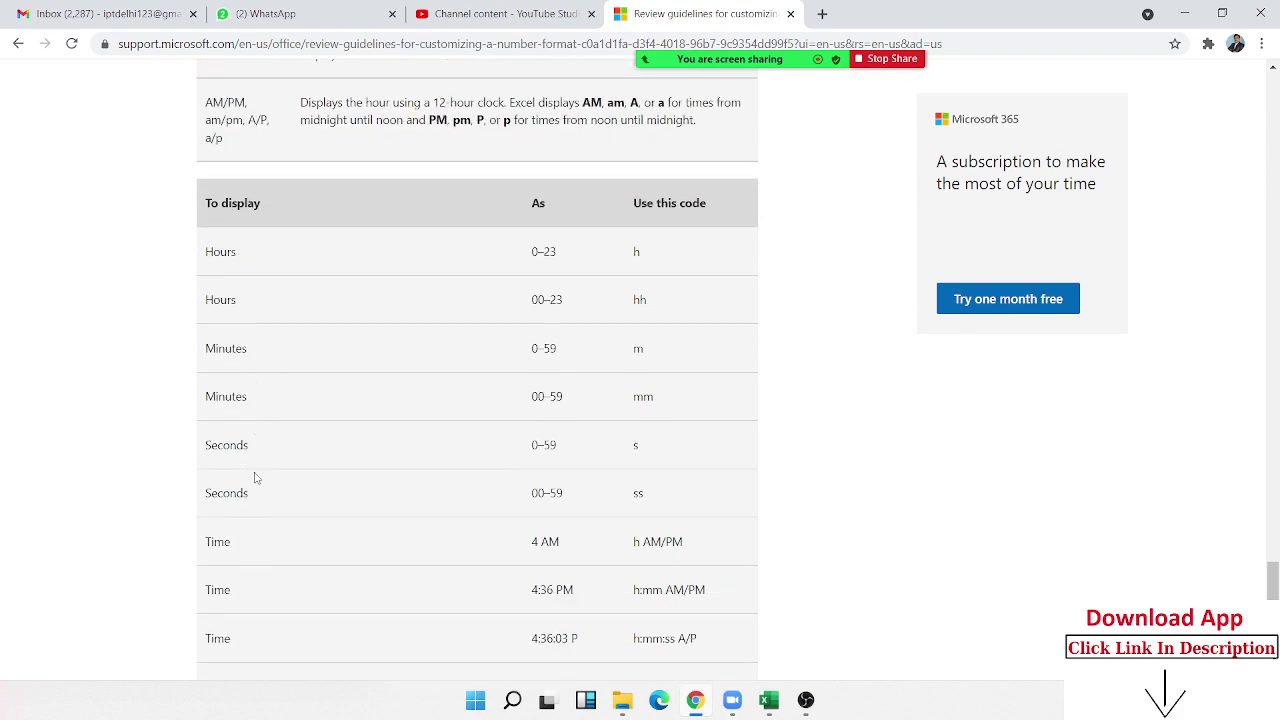
scroll(252, 478, down, 3)
scroll(255, 467, up, 5)
scroll(243, 486, up, 5)
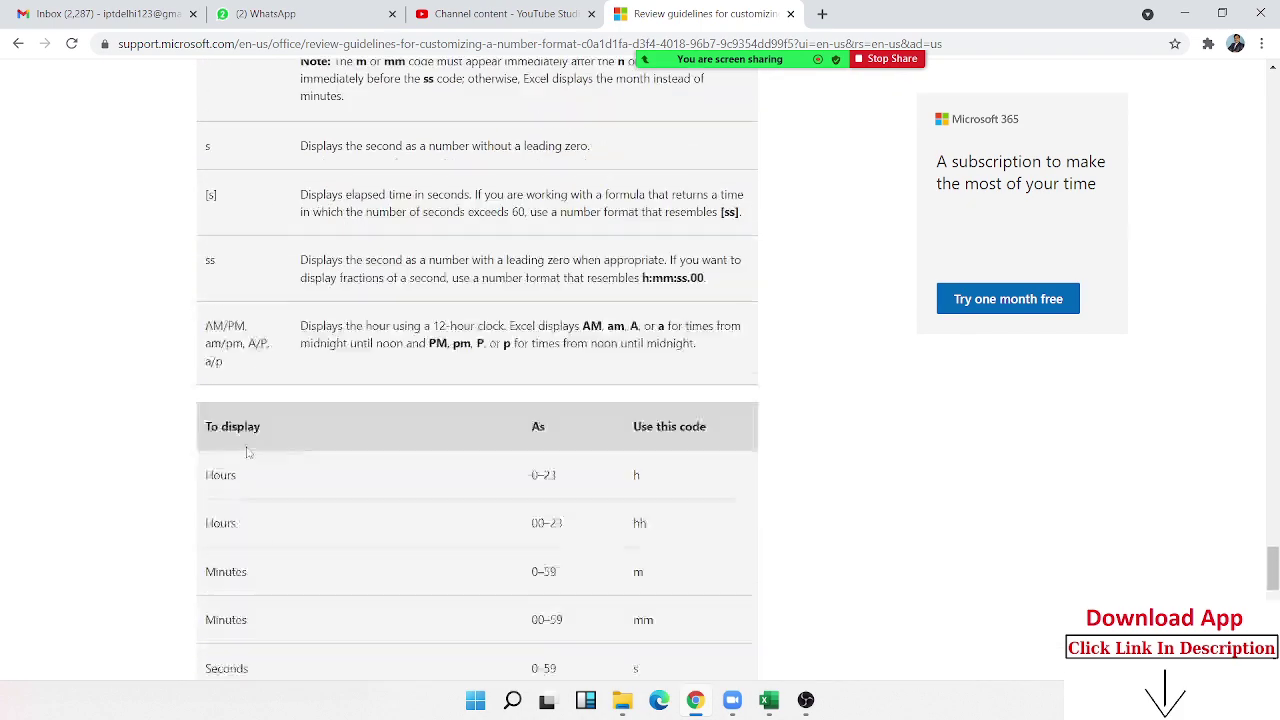
scroll(249, 451, up, 5)
scroll(249, 446, up, 5)
scroll(249, 435, up, 5)
key(super+d)
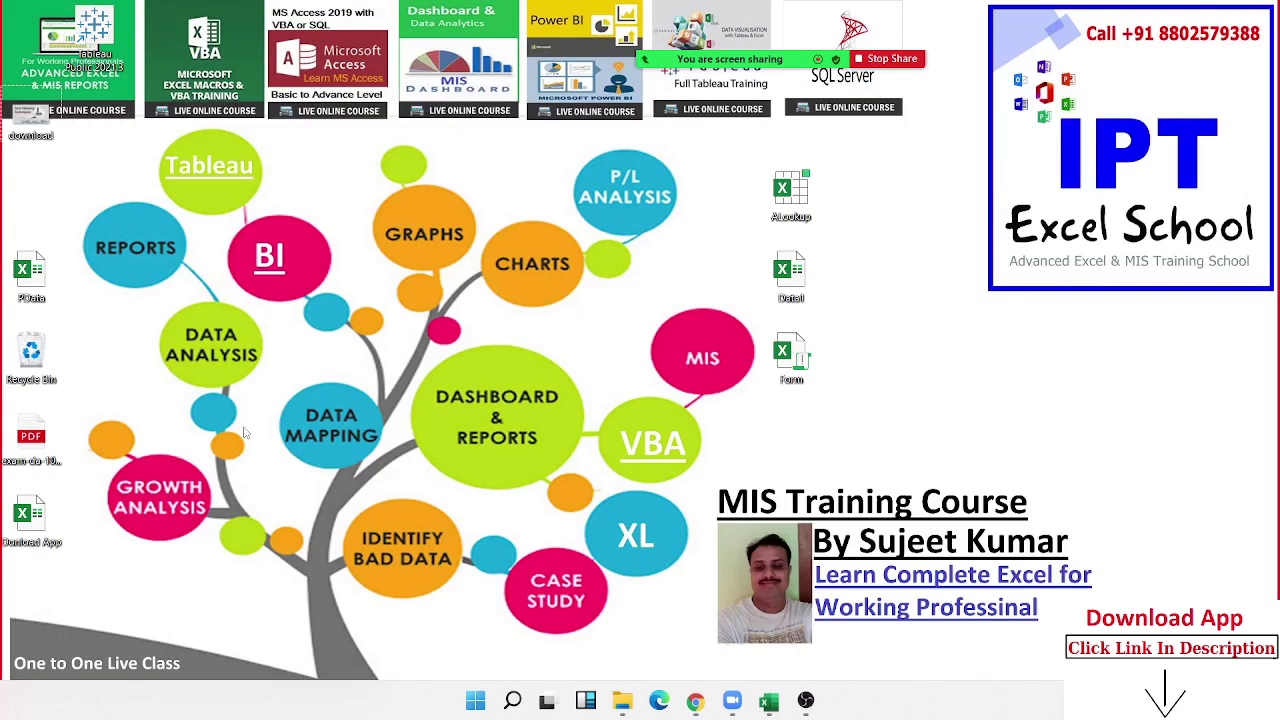